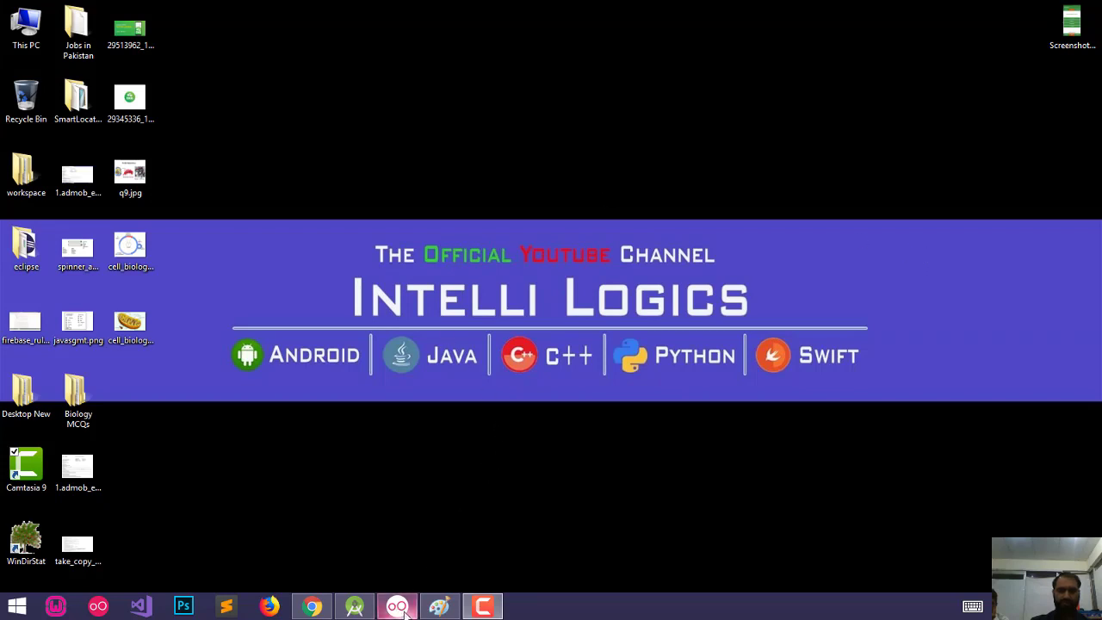
# Restore the Paint window showing the blank untitled 1555 × 722px canvas.
pyautogui.click(435, 609)
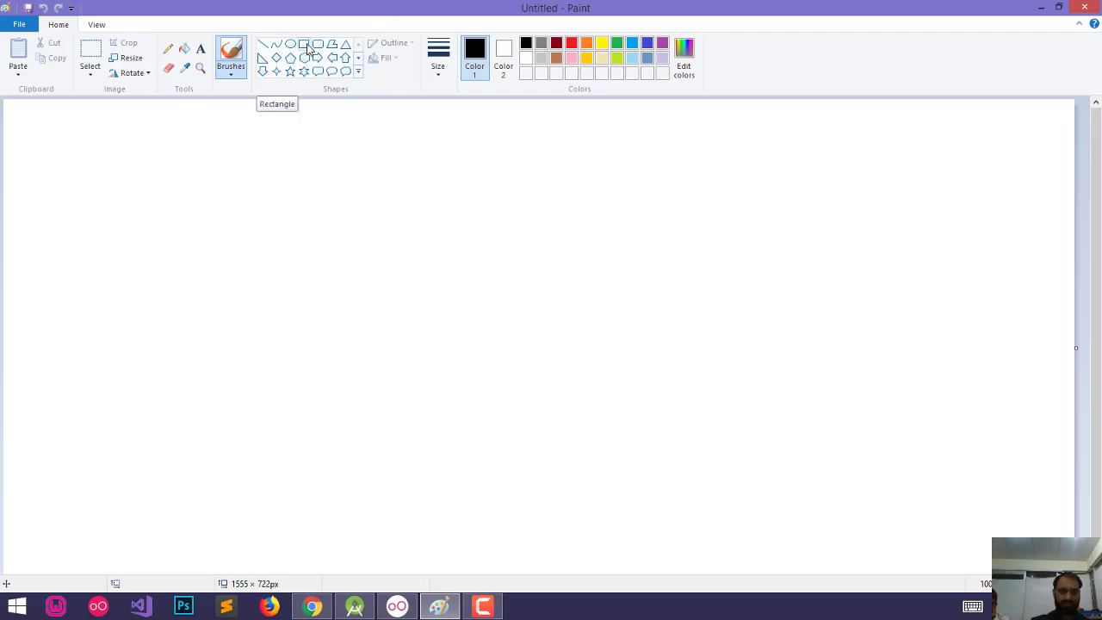
# Draw three tall rectangle frames side by side across the top of the canvas.
pyautogui.click(304, 45)
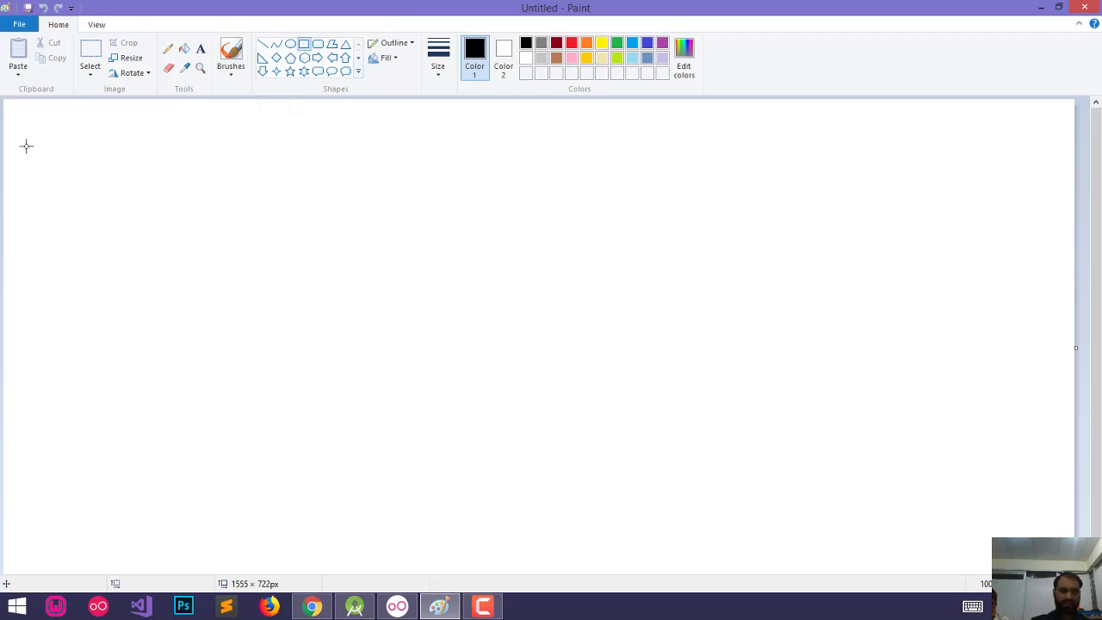
pyautogui.moveTo(26, 147); pyautogui.dragTo(138, 306)
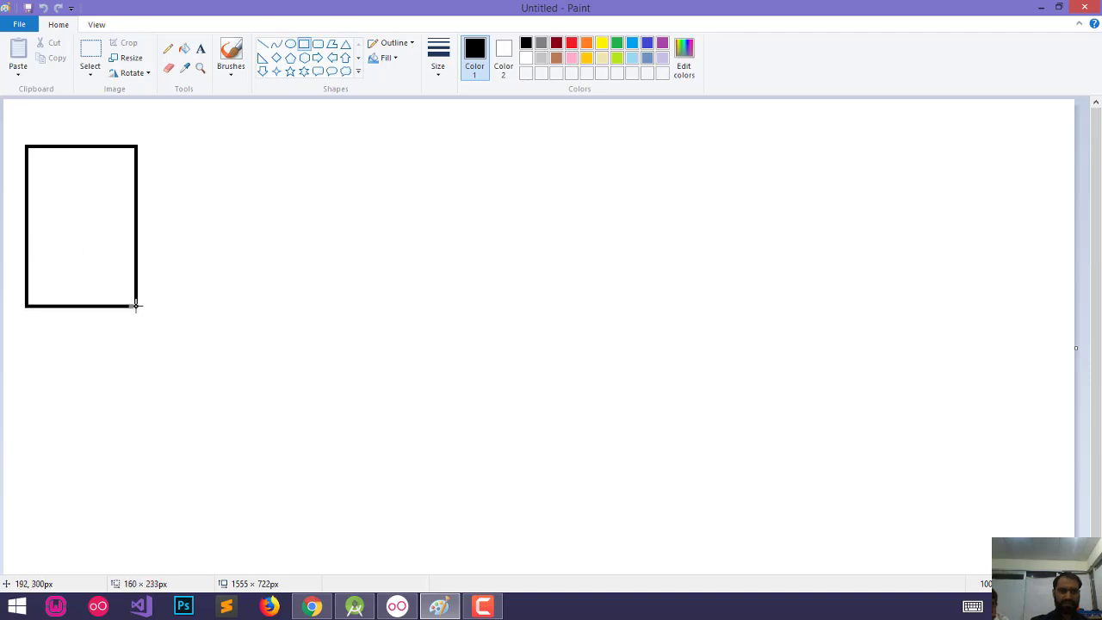
pyautogui.click(187, 154)
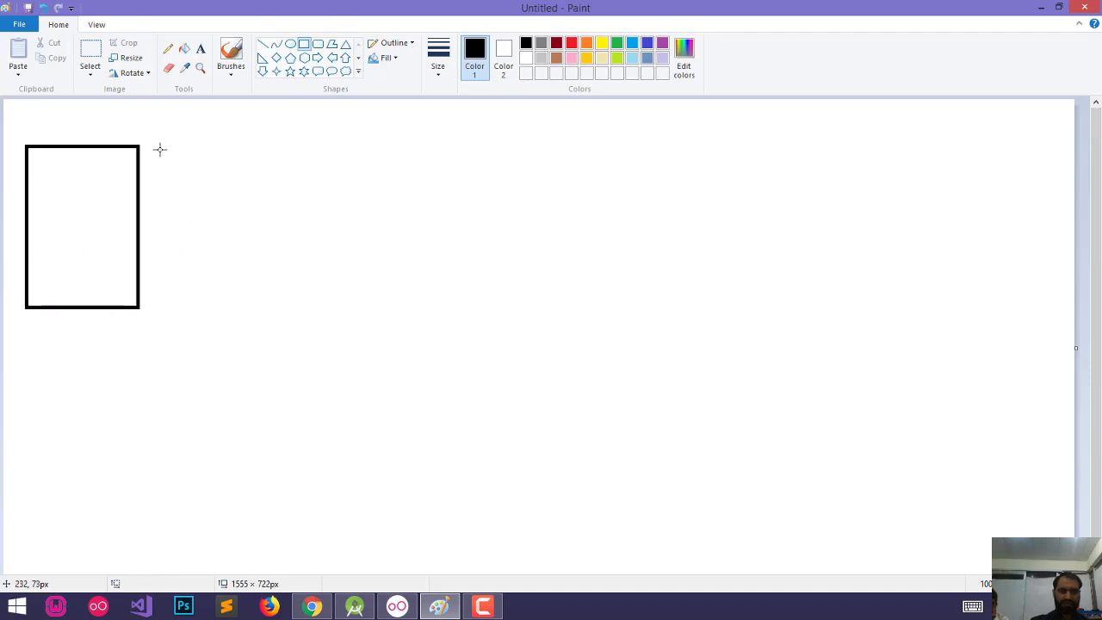
pyautogui.moveTo(157, 144)
pyautogui.mouseDown()
pyautogui.moveTo(232, 299)
pyautogui.moveTo(272, 308)
pyautogui.mouseUp()
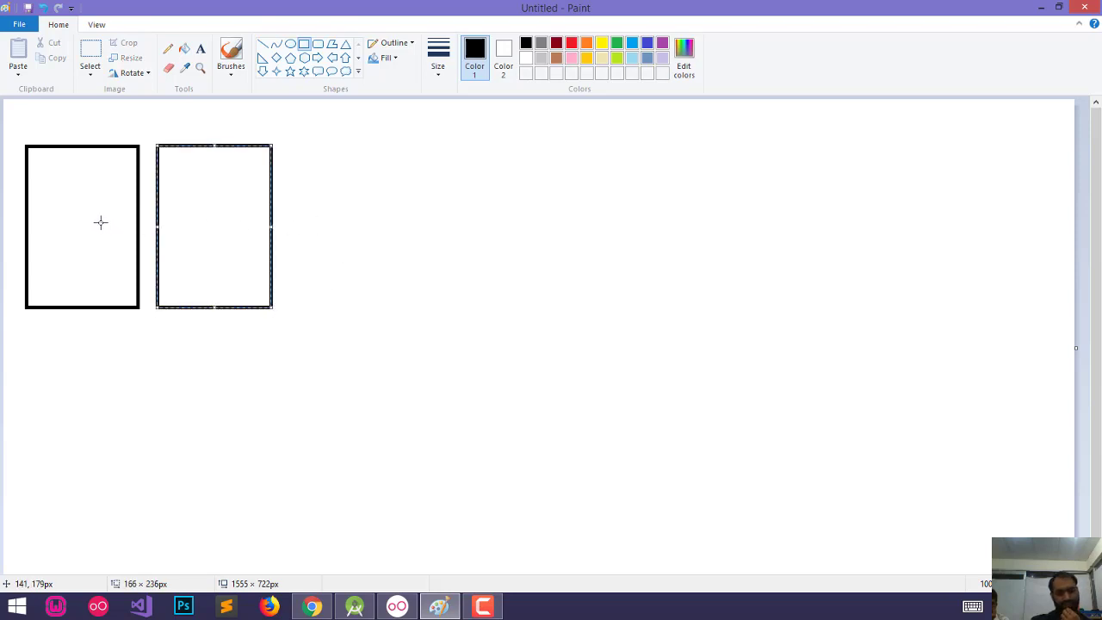
pyautogui.click(338, 154)
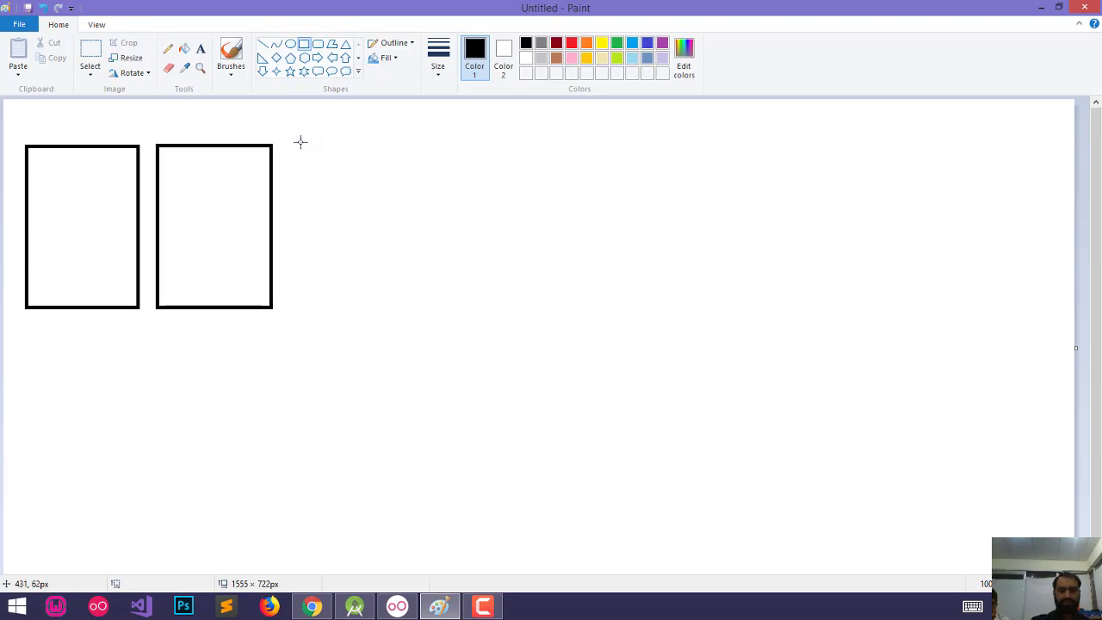
pyautogui.moveTo(300, 142); pyautogui.dragTo(383, 305)
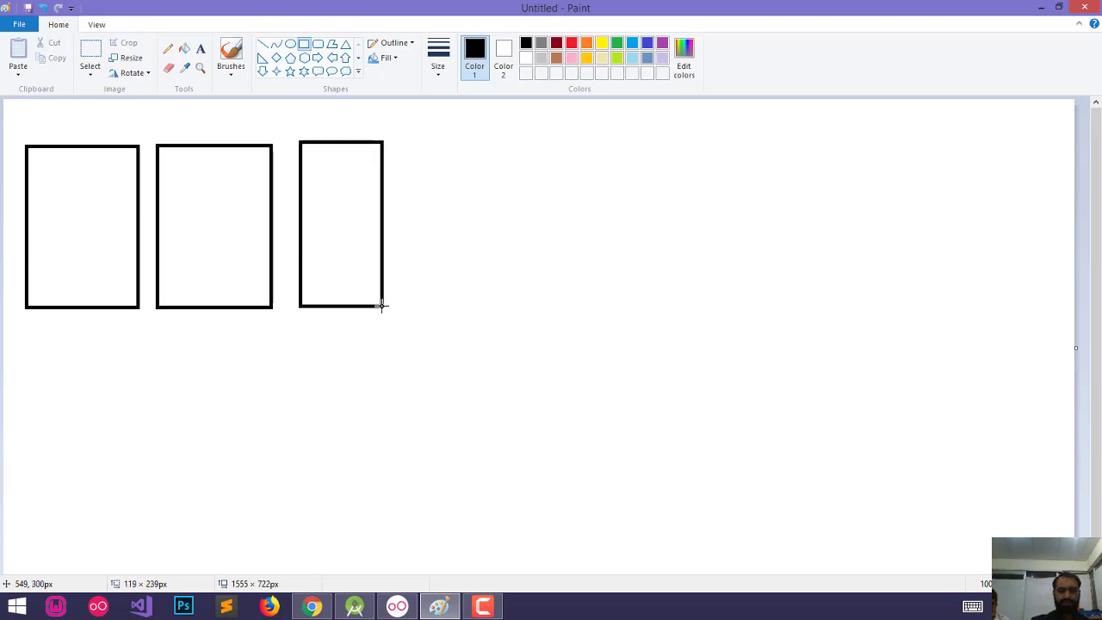
pyautogui.moveTo(383, 305); pyautogui.dragTo(402, 313)
pyautogui.click(130, 362)
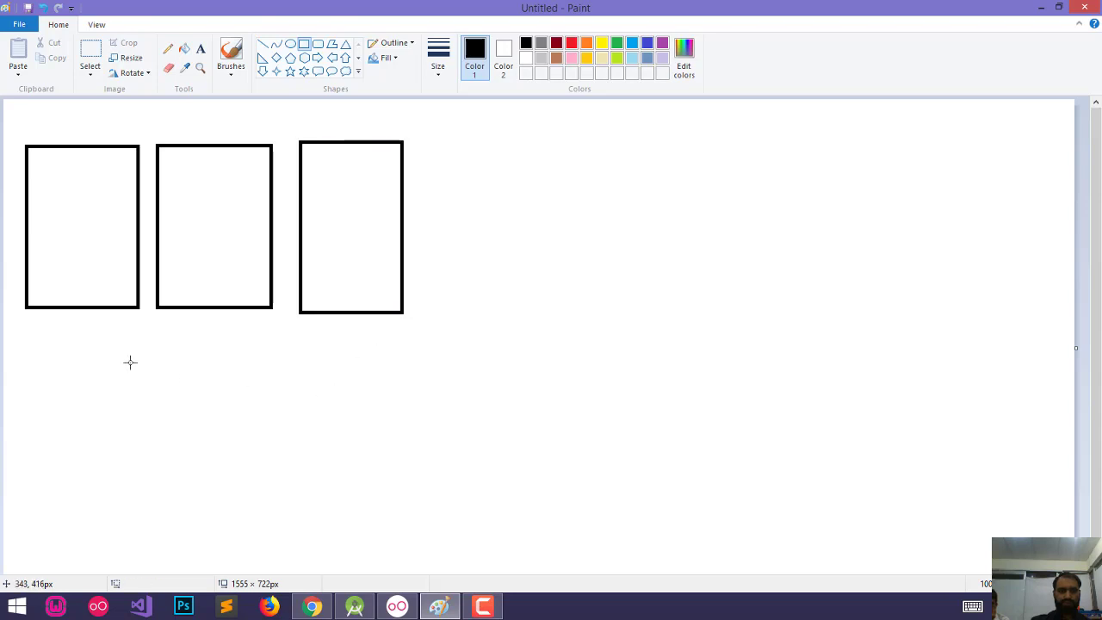
# Draw two more tall rectangle frames below the first and second frames.
pyautogui.moveTo(29, 339); pyautogui.dragTo(131, 488)
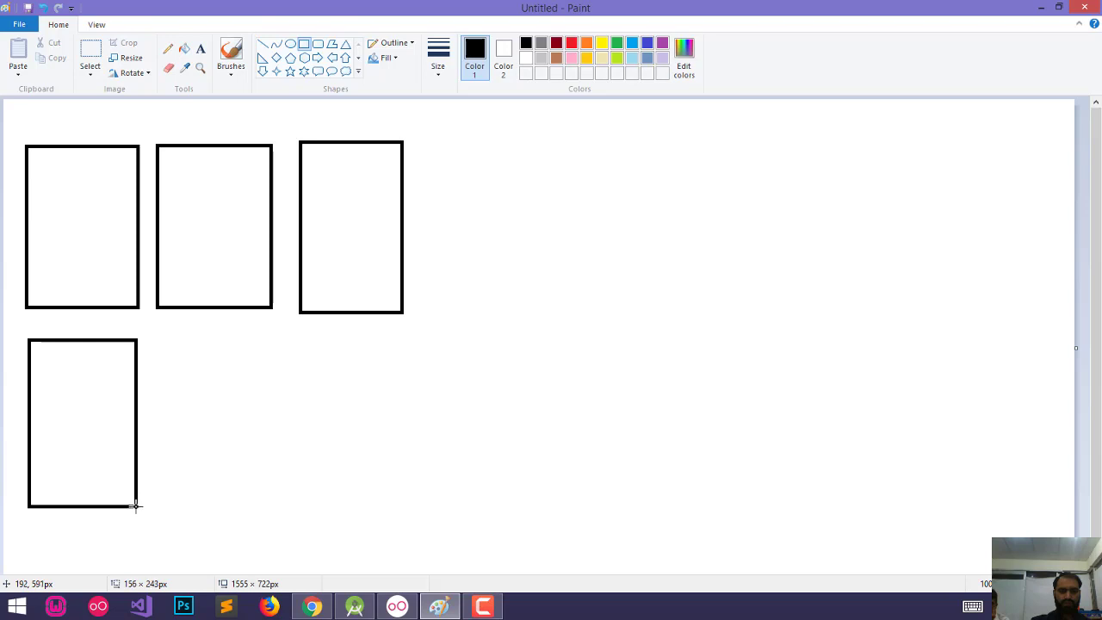
pyautogui.moveTo(131, 488); pyautogui.dragTo(138, 508)
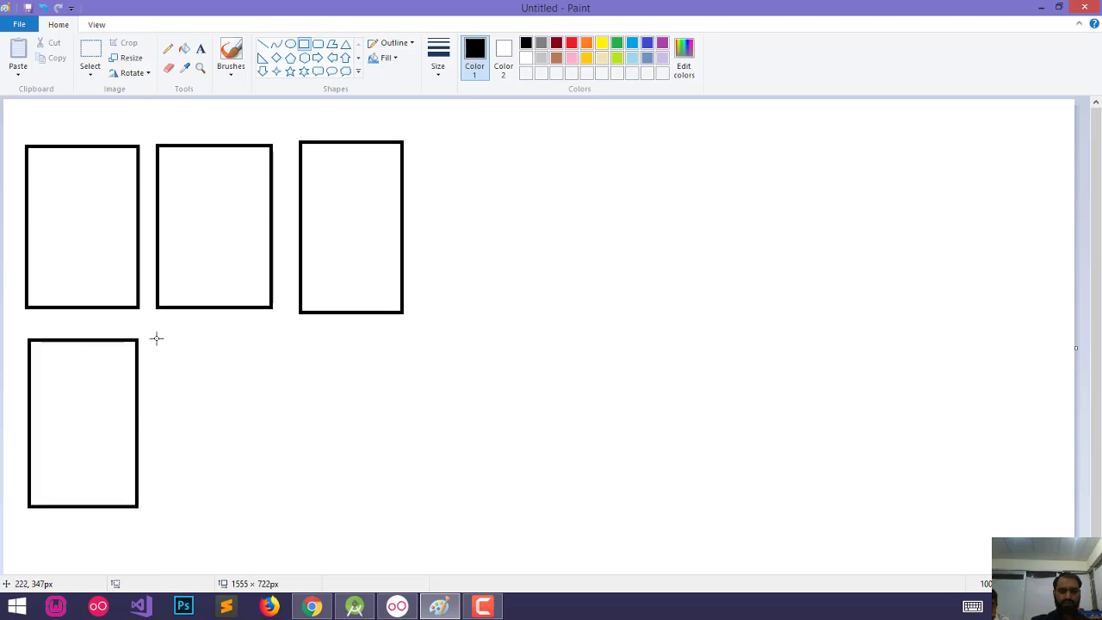
pyautogui.moveTo(156, 338); pyautogui.dragTo(274, 513)
pyautogui.click(301, 504)
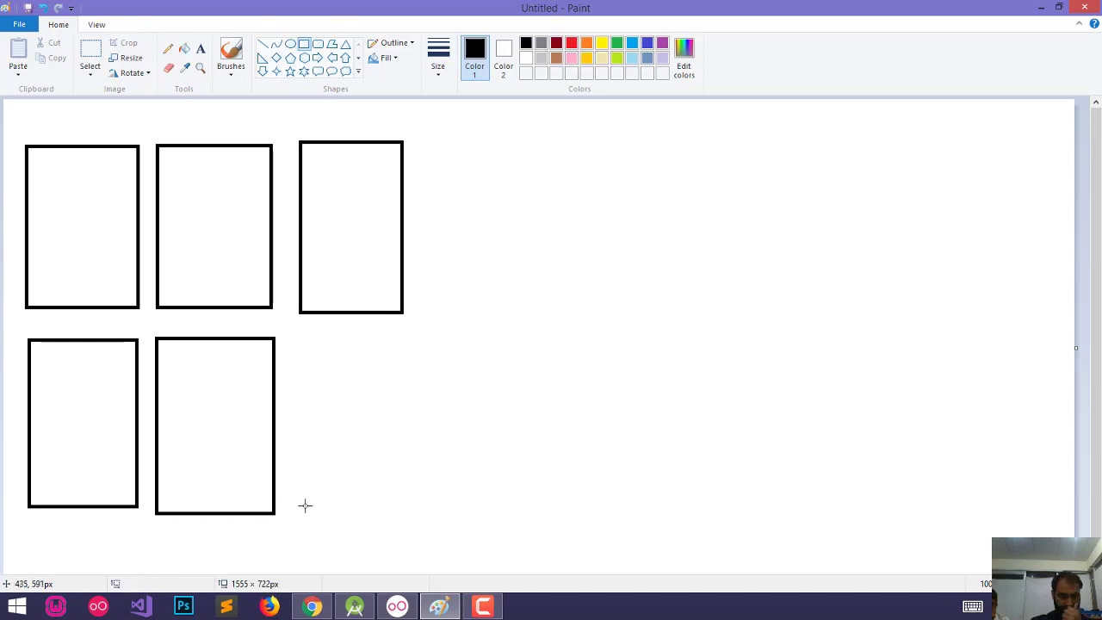
# Add the title 'To Do App' above the frames.
pyautogui.click(201, 51)
pyautogui.click(245, 102)
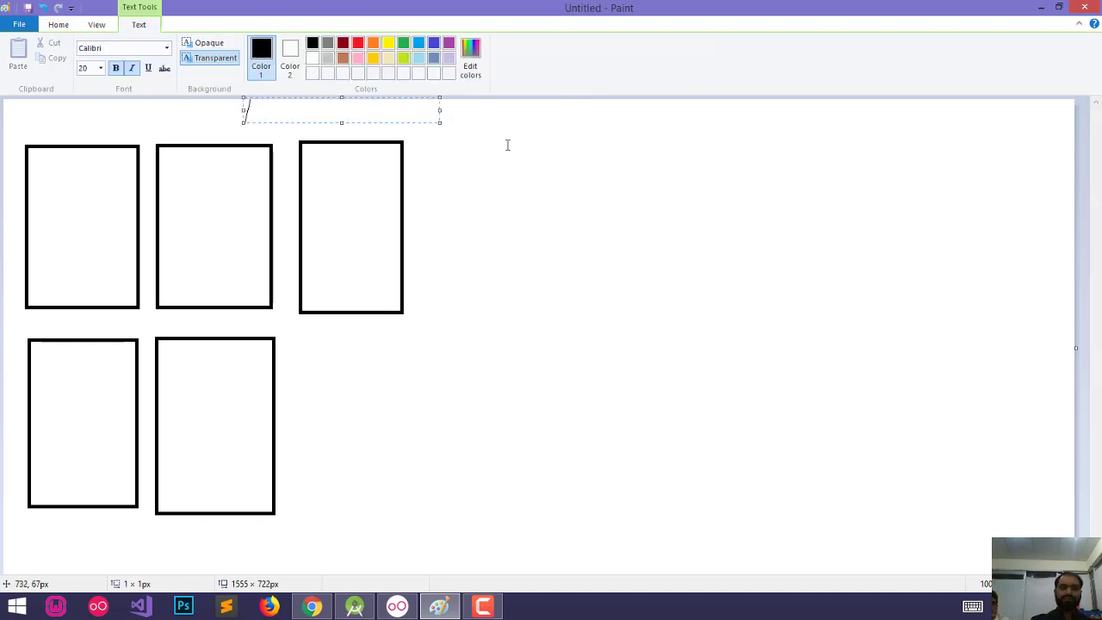
pyautogui.write('ToDo ')
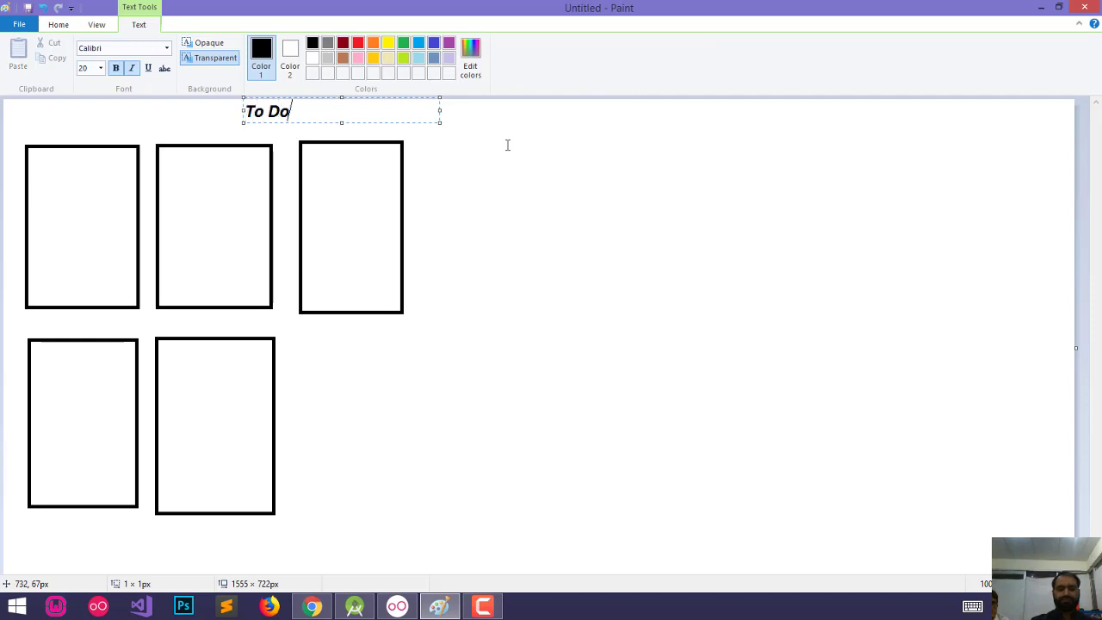
pyautogui.write('App')
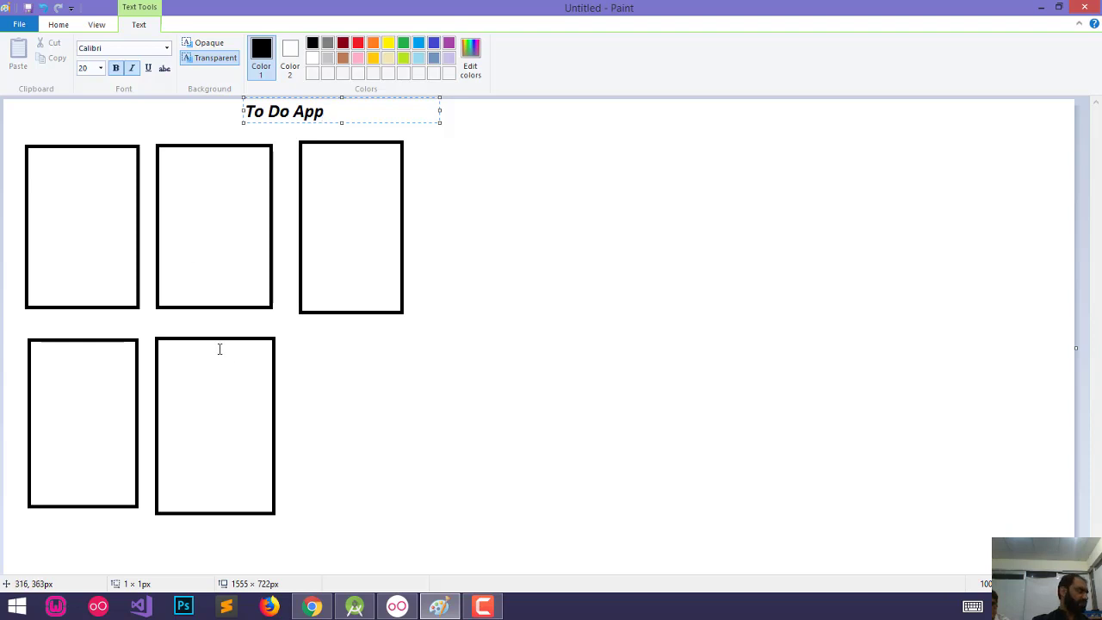
pyautogui.click(450, 149)
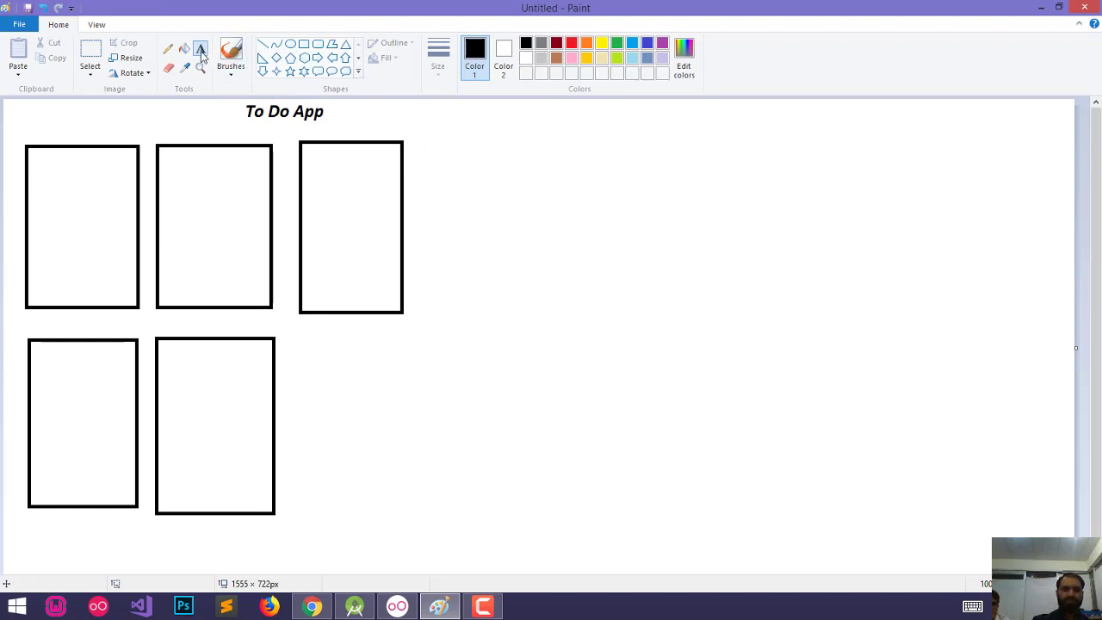
# Label the first frame 'Splash' and the second frame 'Landing'.
pyautogui.click(37, 224)
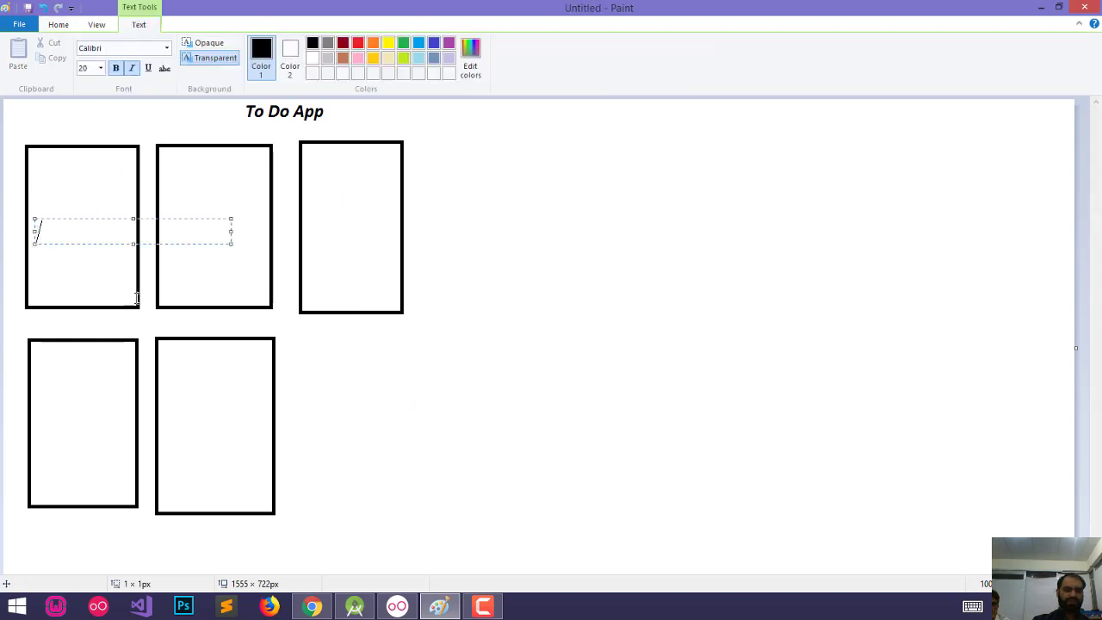
pyautogui.write('Splash')
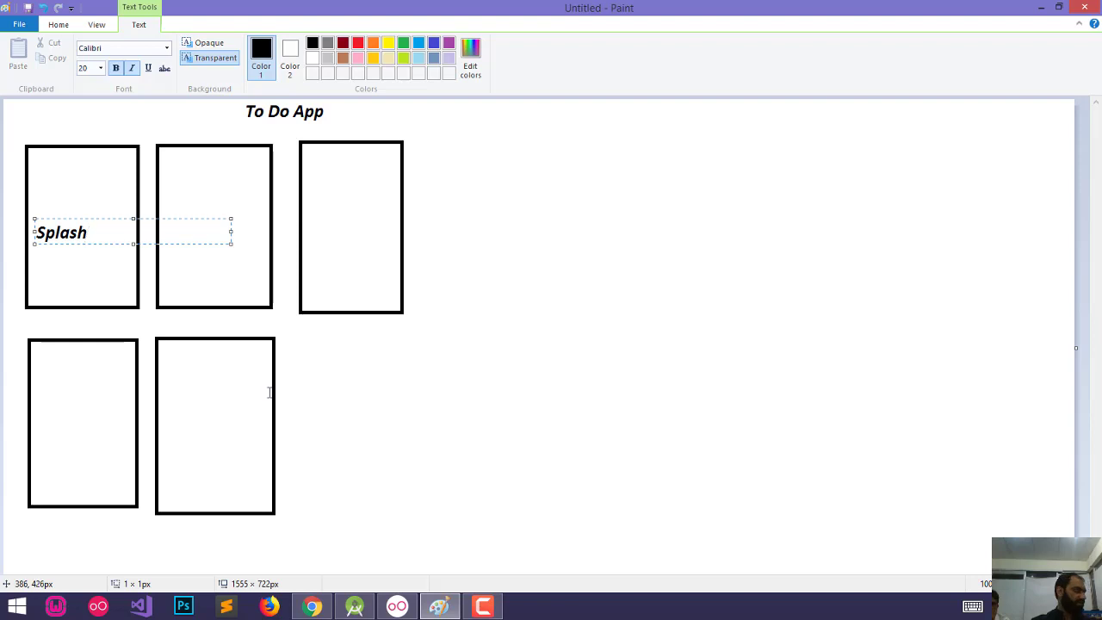
pyautogui.click(179, 183)
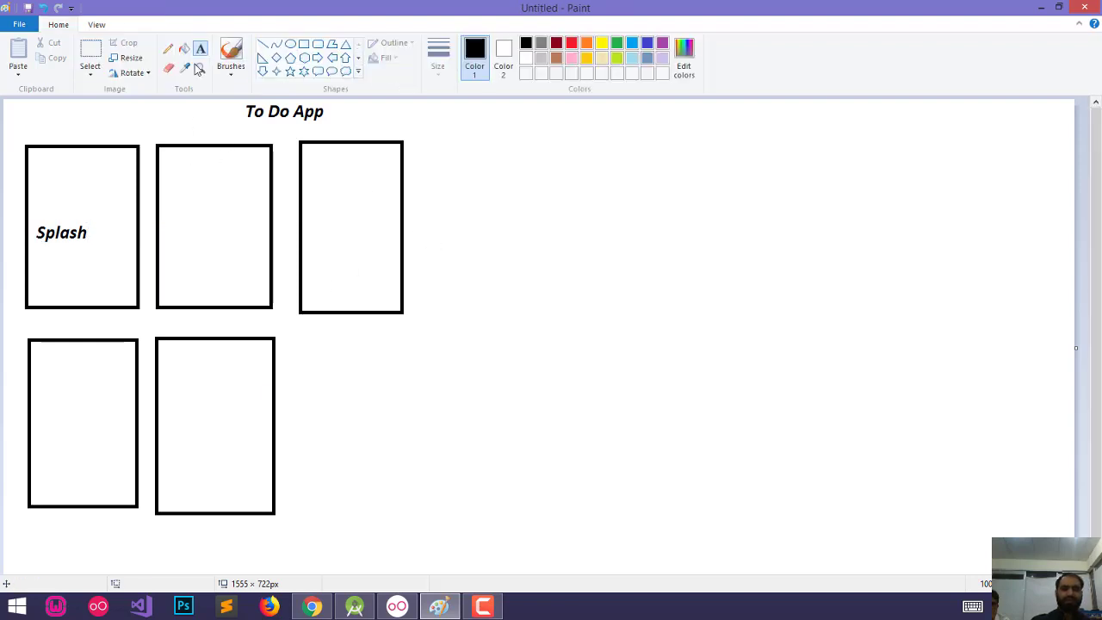
pyautogui.click(162, 133)
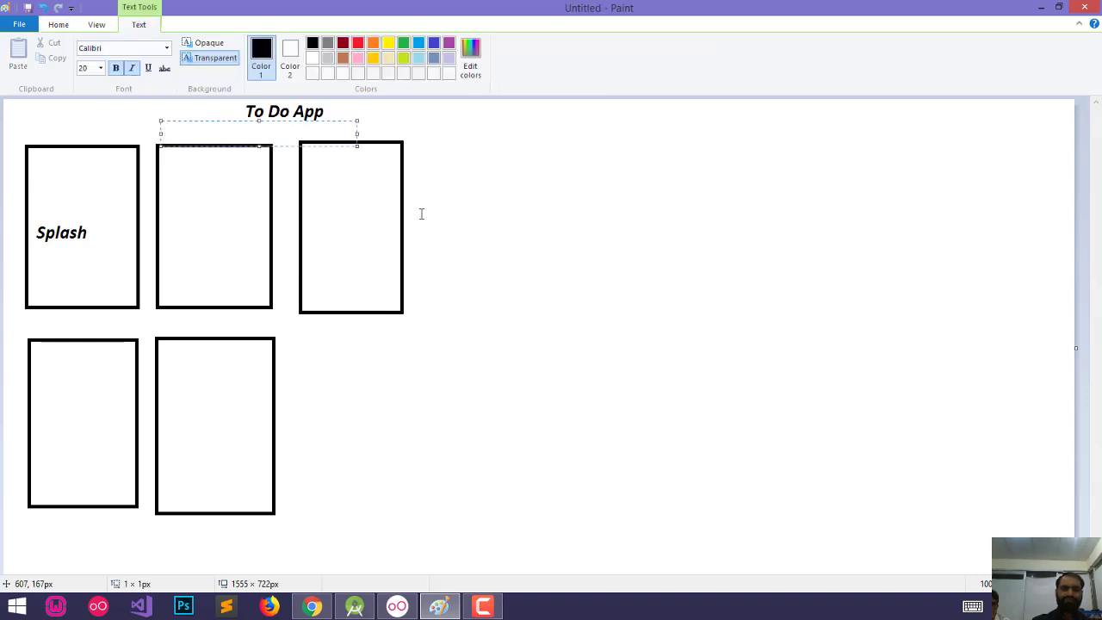
pyautogui.write('Landing')
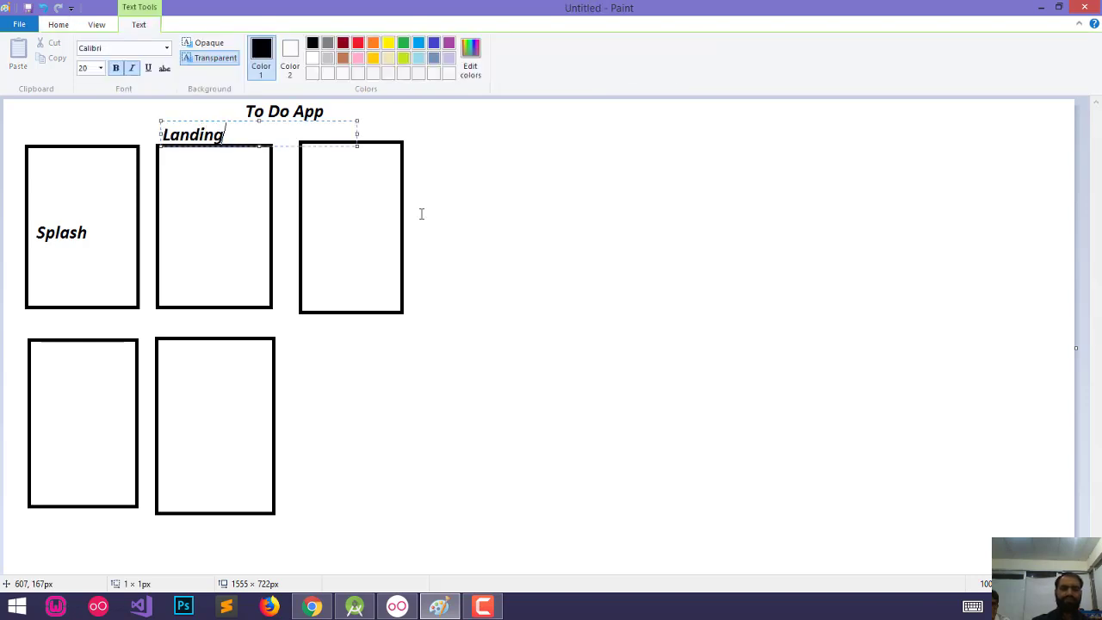
pyautogui.click(445, 249)
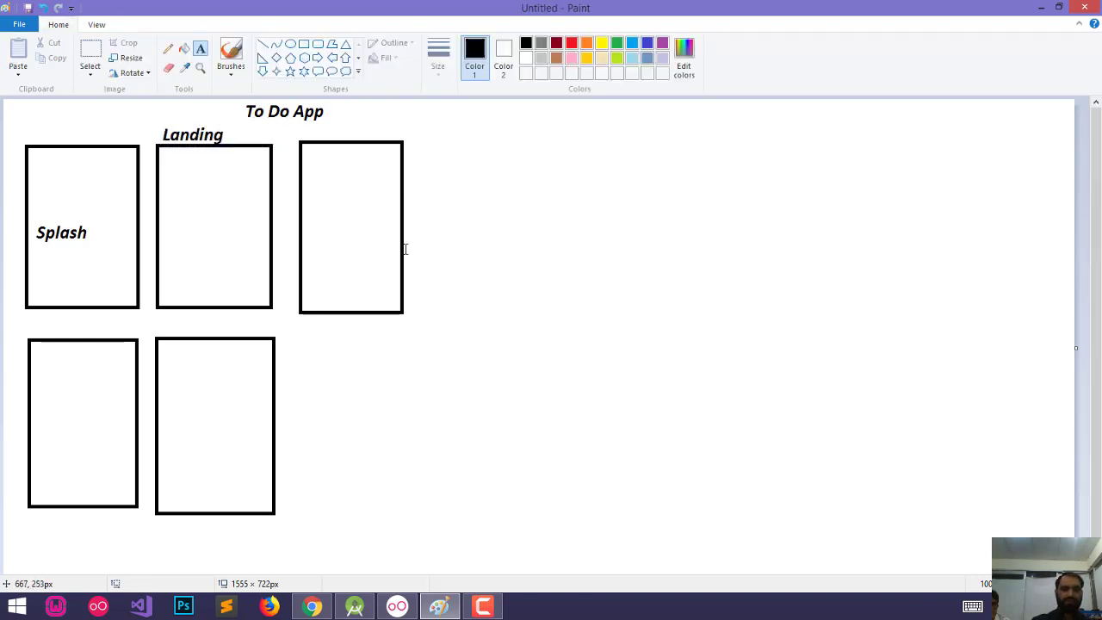
# Draw two stacked button boxes inside the Landing frame.
pyautogui.click(304, 48)
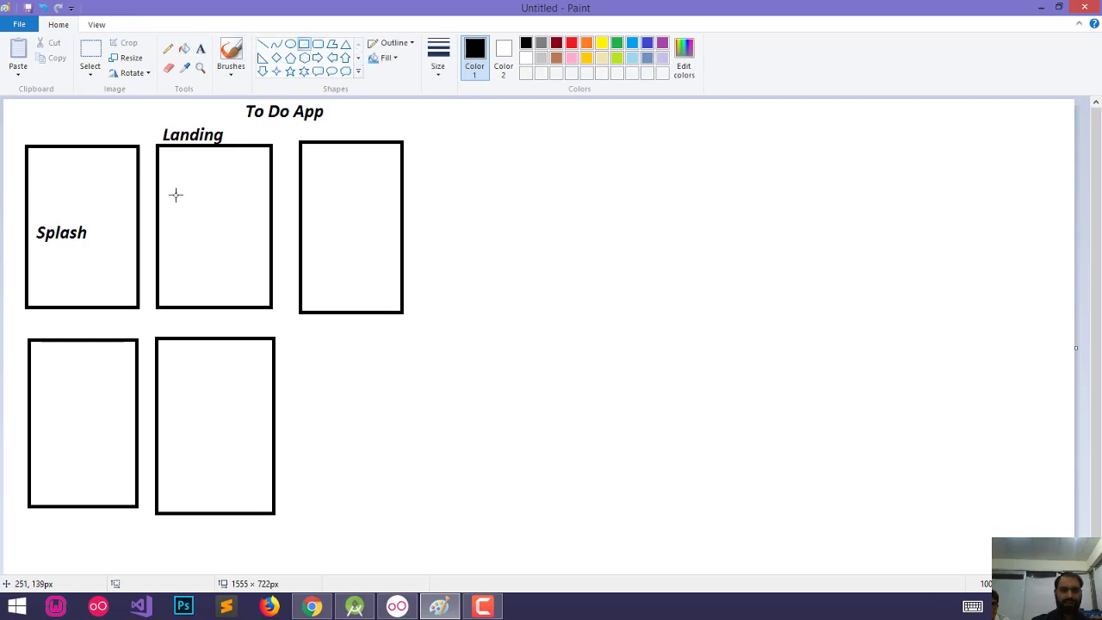
pyautogui.moveTo(172, 192); pyautogui.dragTo(263, 218)
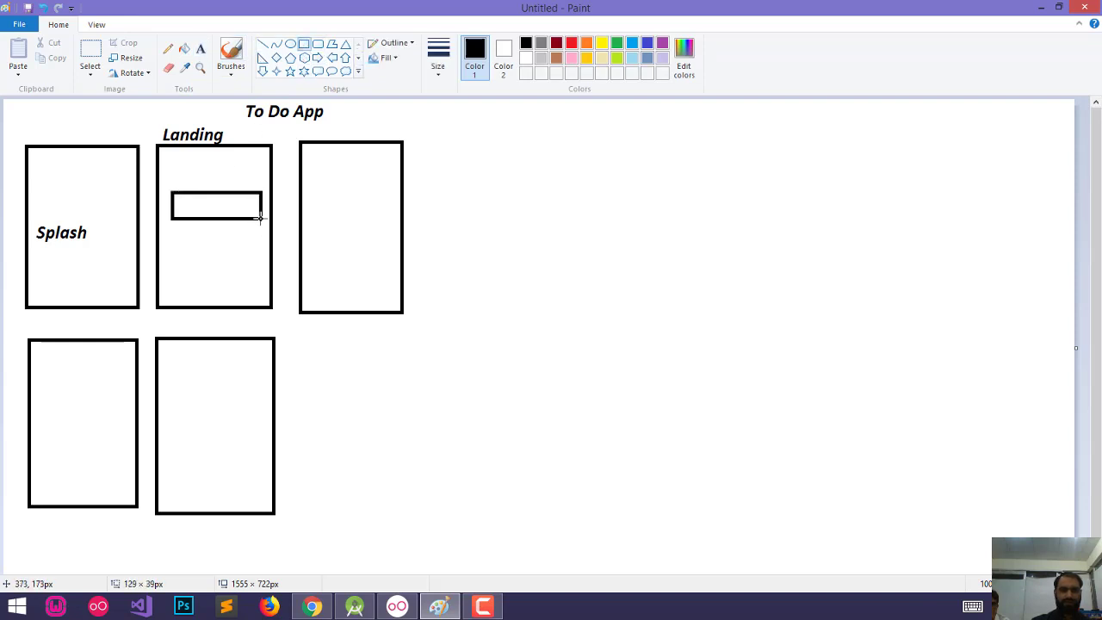
pyautogui.click(235, 233)
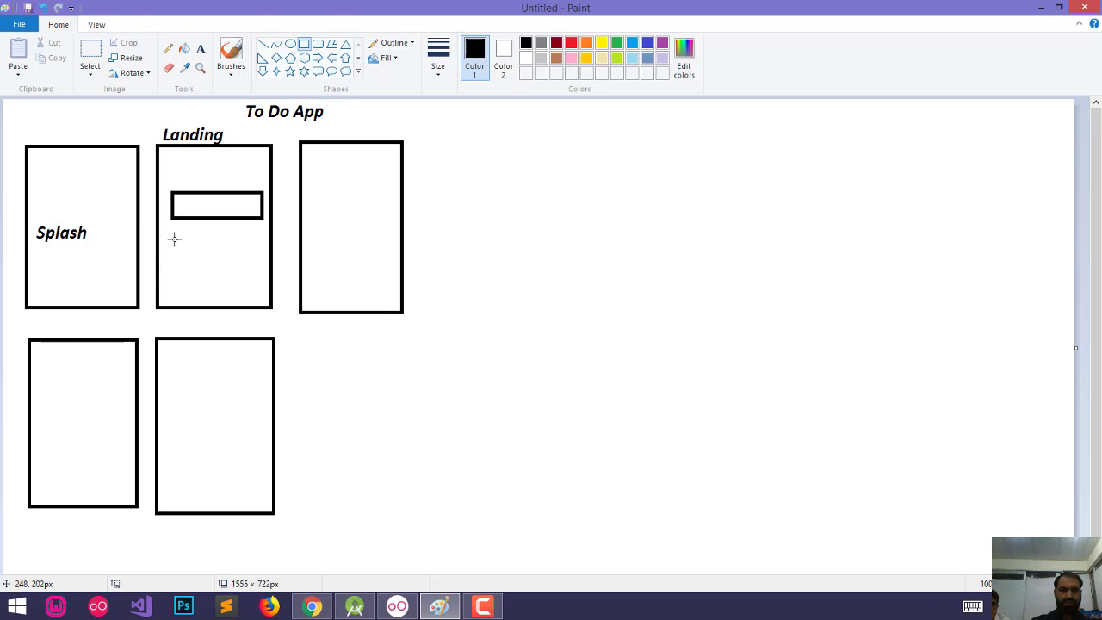
pyautogui.moveTo(173, 248); pyautogui.dragTo(261, 276)
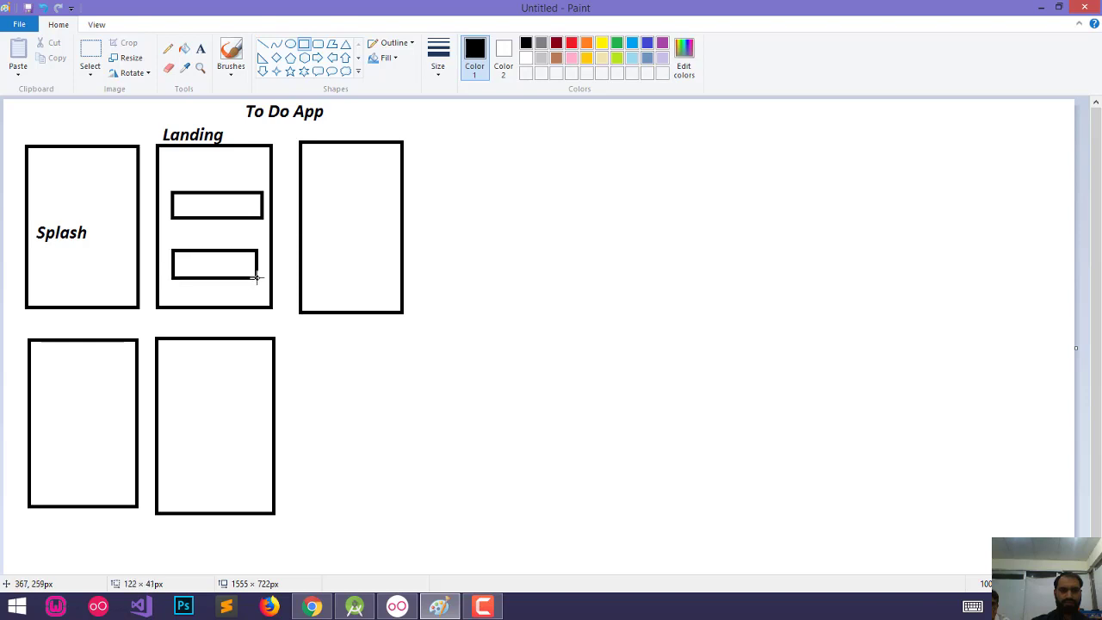
pyautogui.click(239, 243)
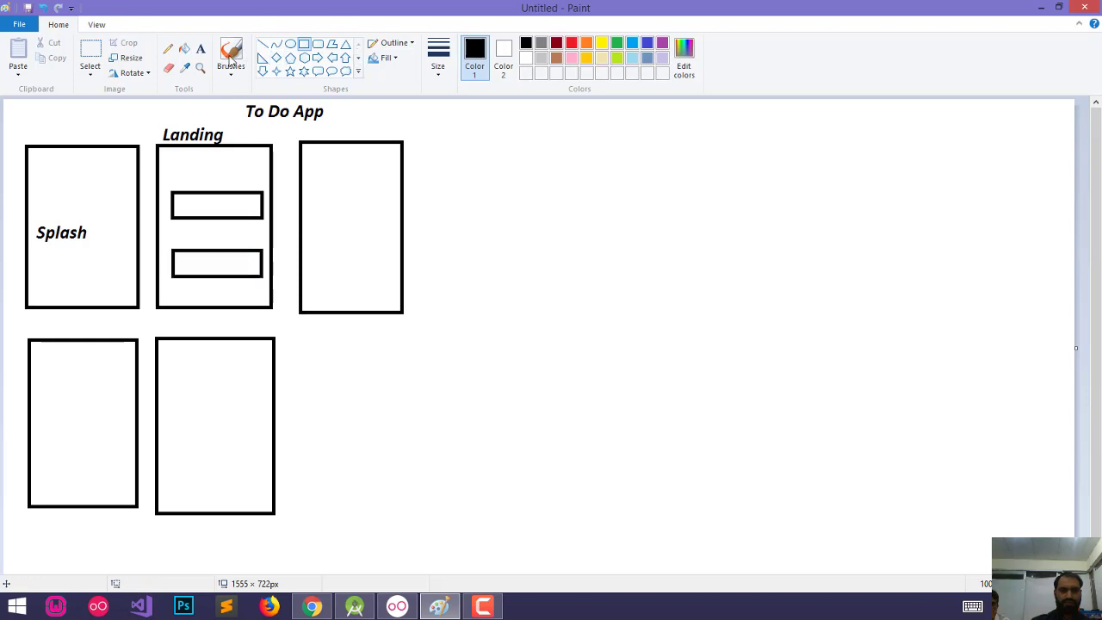
# Label the two Landing buttons 'Register' and 'Login'.
pyautogui.click(200, 49)
pyautogui.click(182, 206)
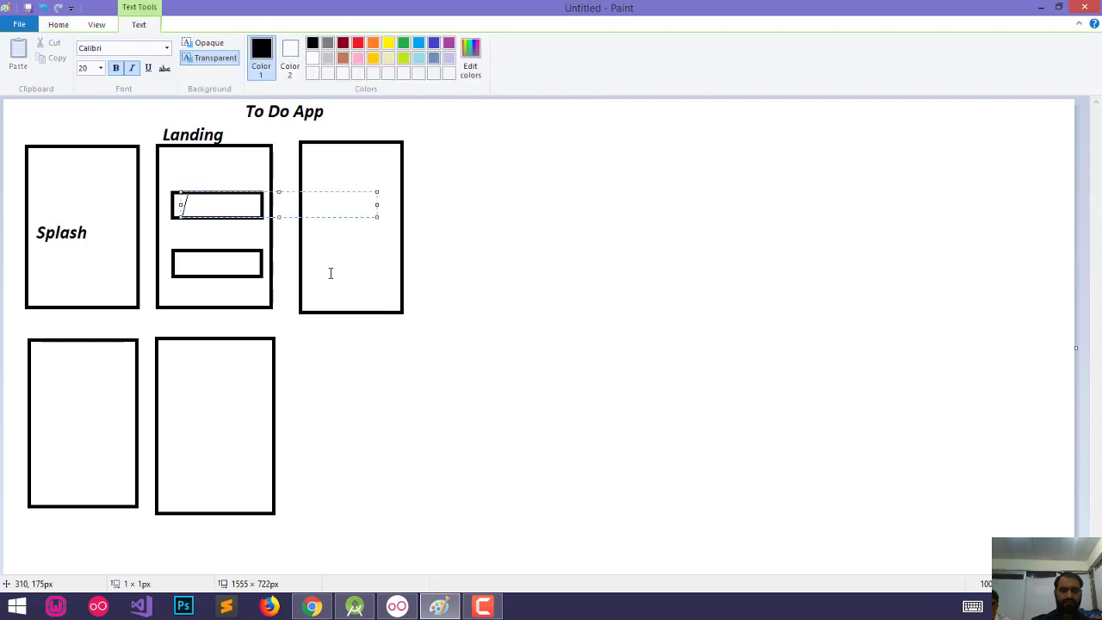
pyautogui.write('Regis')
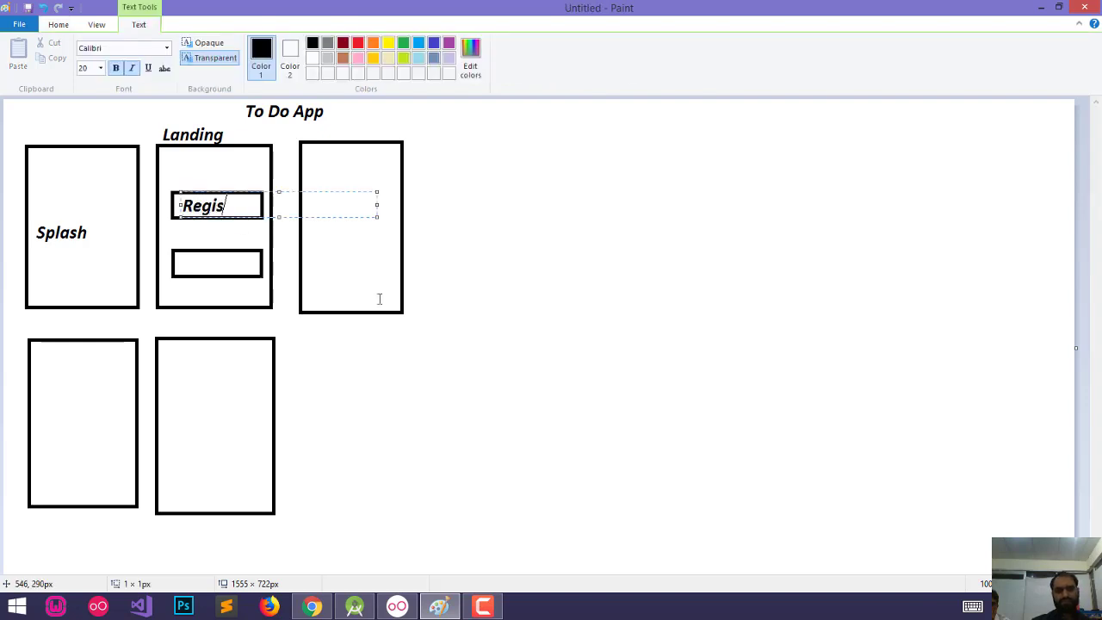
pyautogui.write('ter')
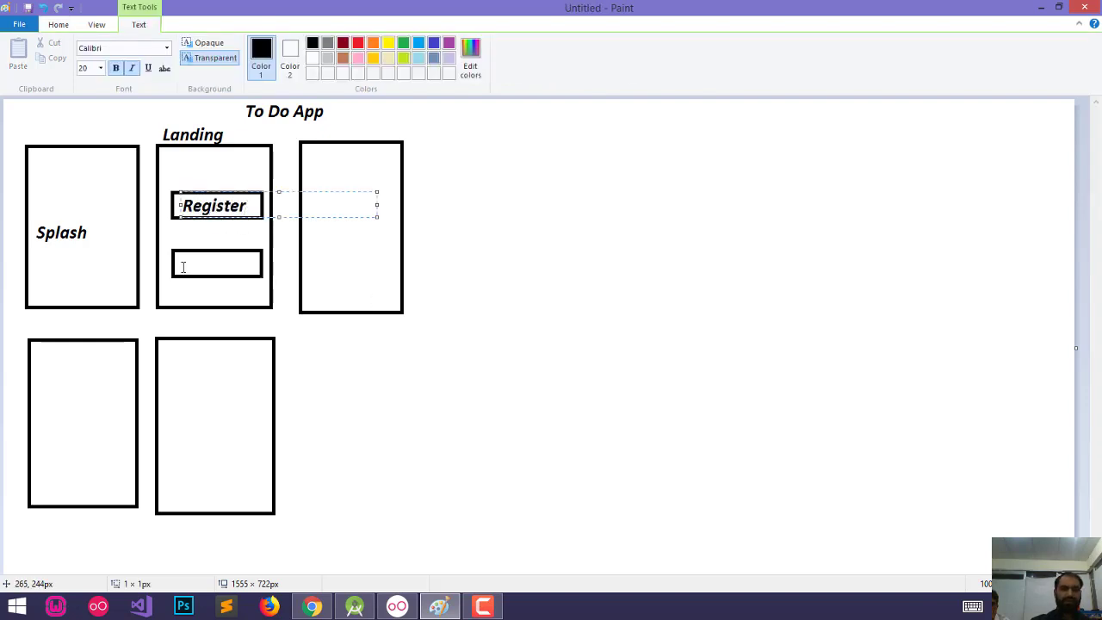
pyautogui.click(183, 267)
pyautogui.click(178, 267)
pyautogui.write('Lo')
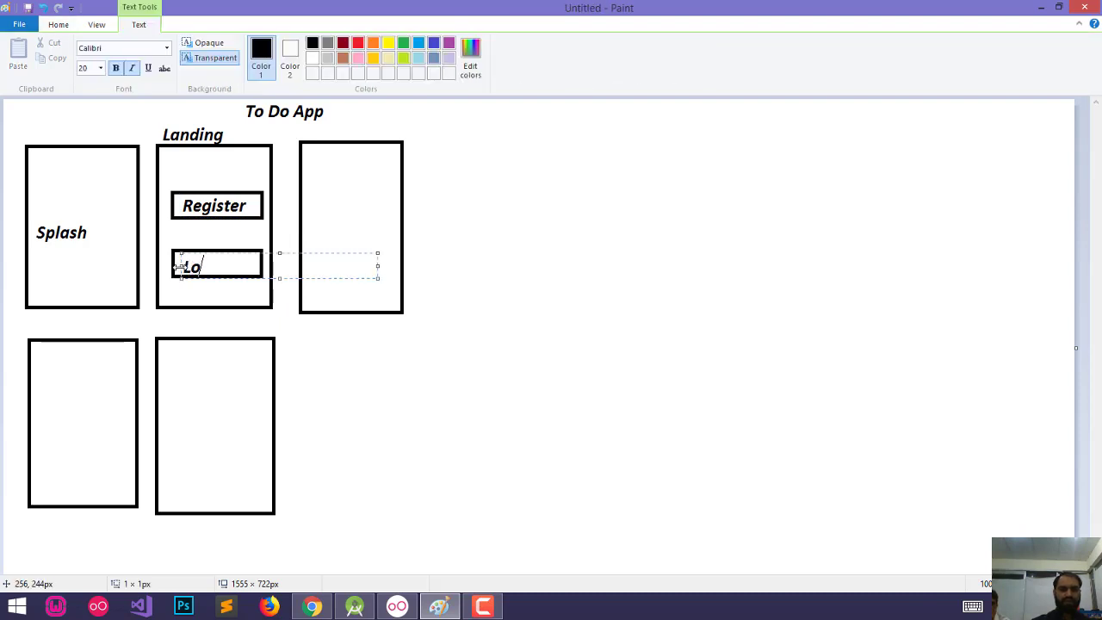
pyautogui.write('gin')
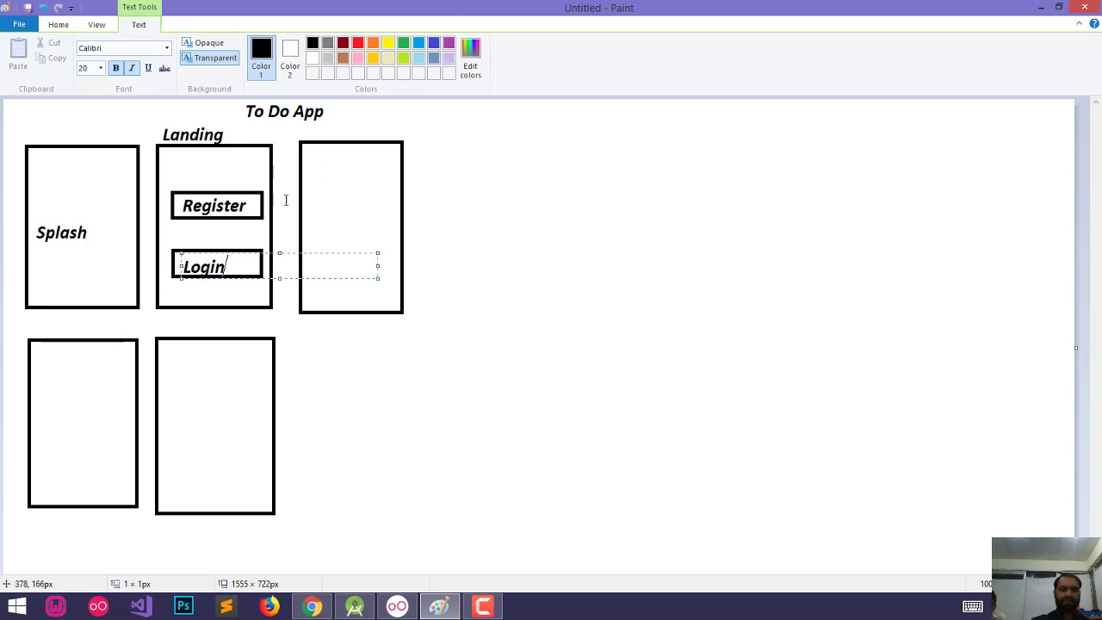
pyautogui.click(340, 175)
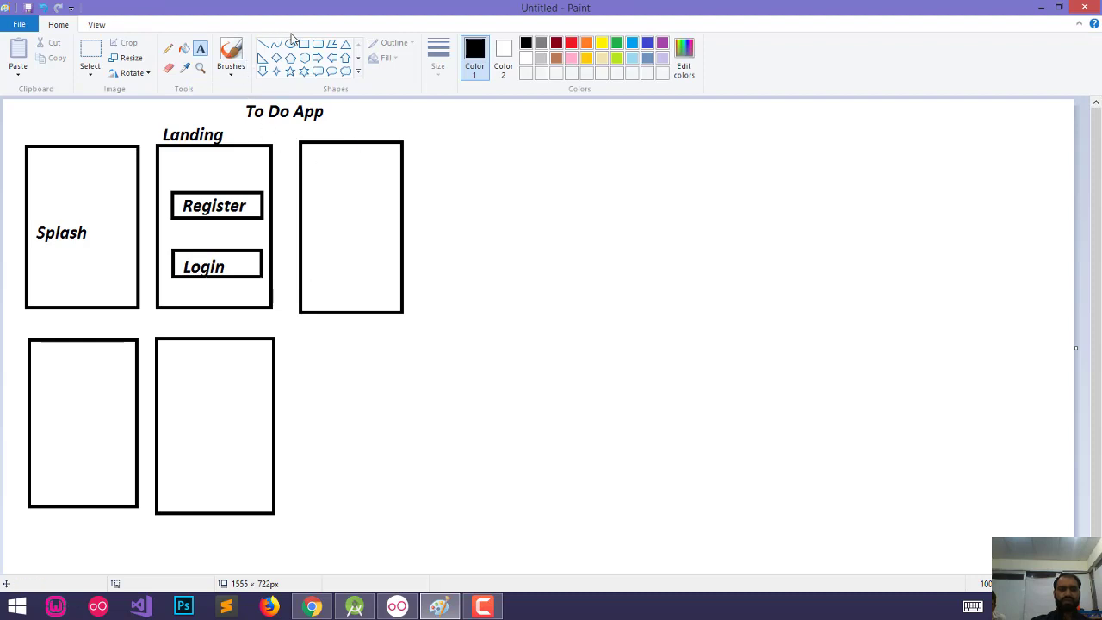
# Write 'SignupActivity' above the third frame, correcting a typo along the way.
pyautogui.click(324, 125)
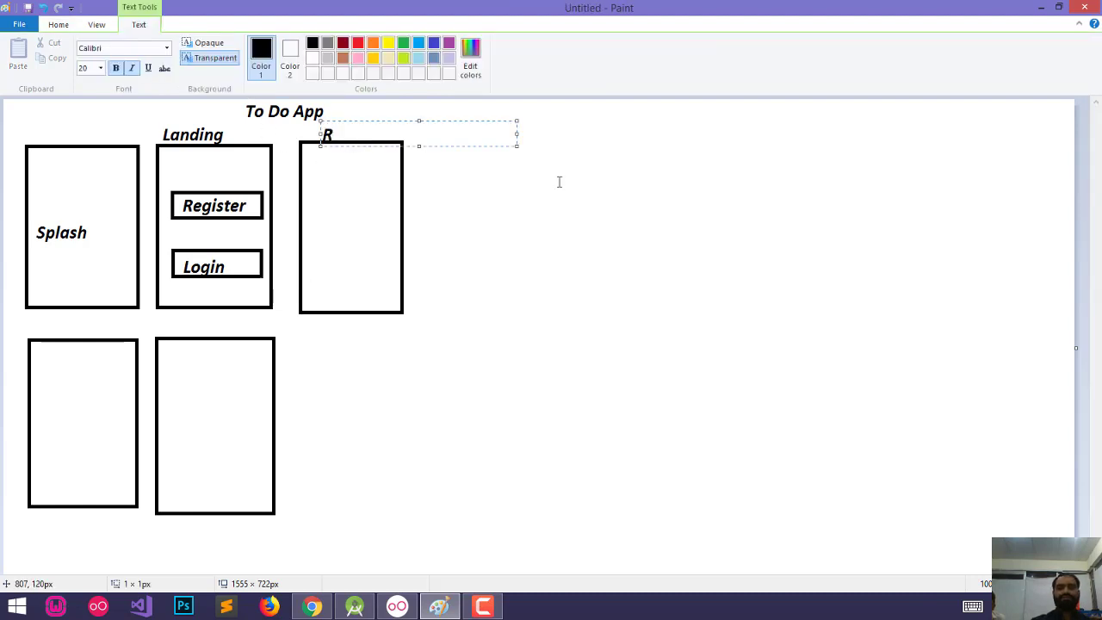
pyautogui.write('Sing')
pyautogui.press('BackSpace')
pyautogui.write('gnupActi')
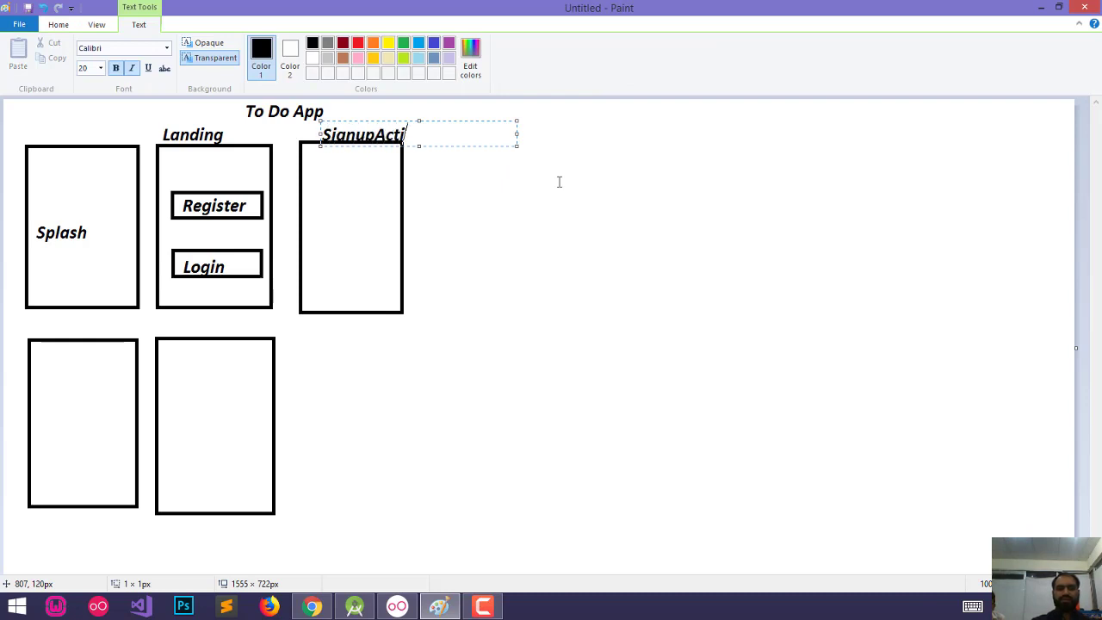
pyautogui.write('vity')
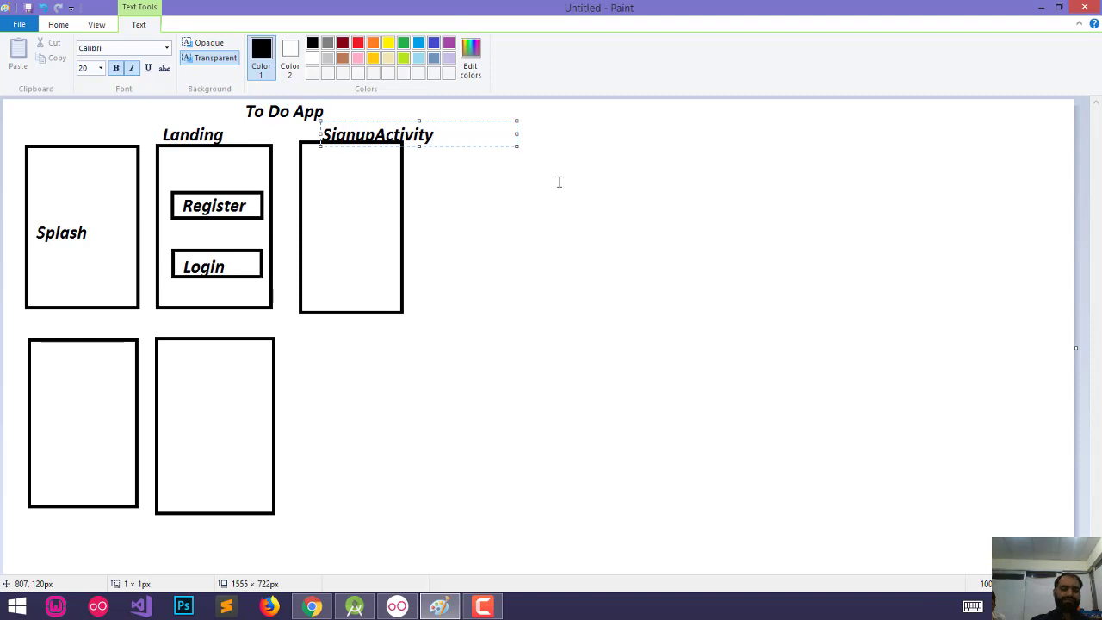
pyautogui.click(384, 229)
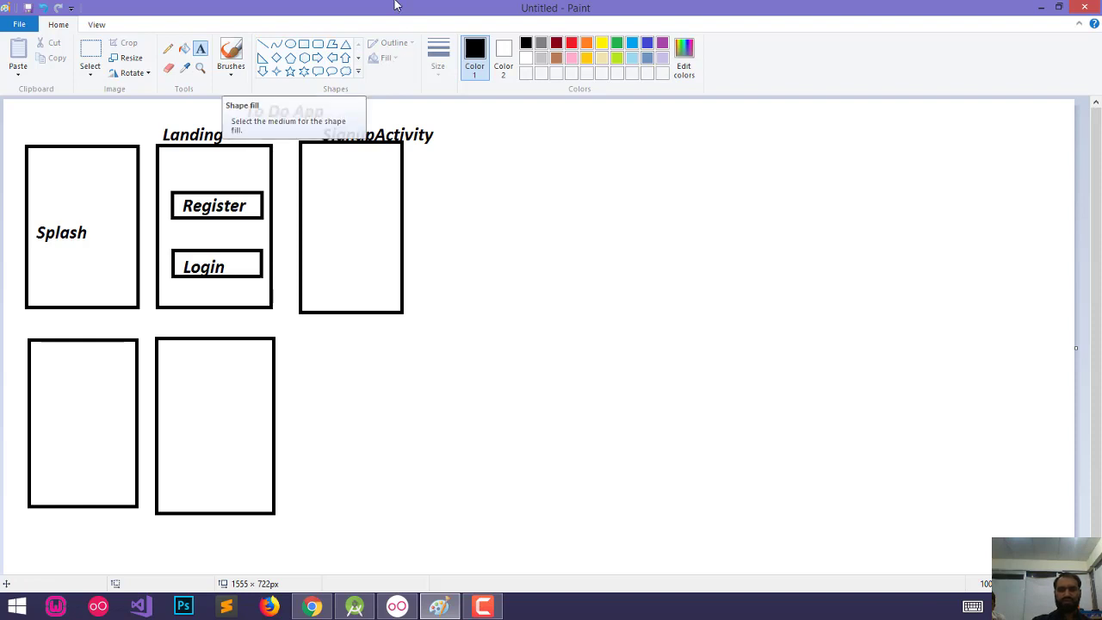
# Draw four stacked input-field boxes inside the SignupActivity frame.
pyautogui.click(303, 46)
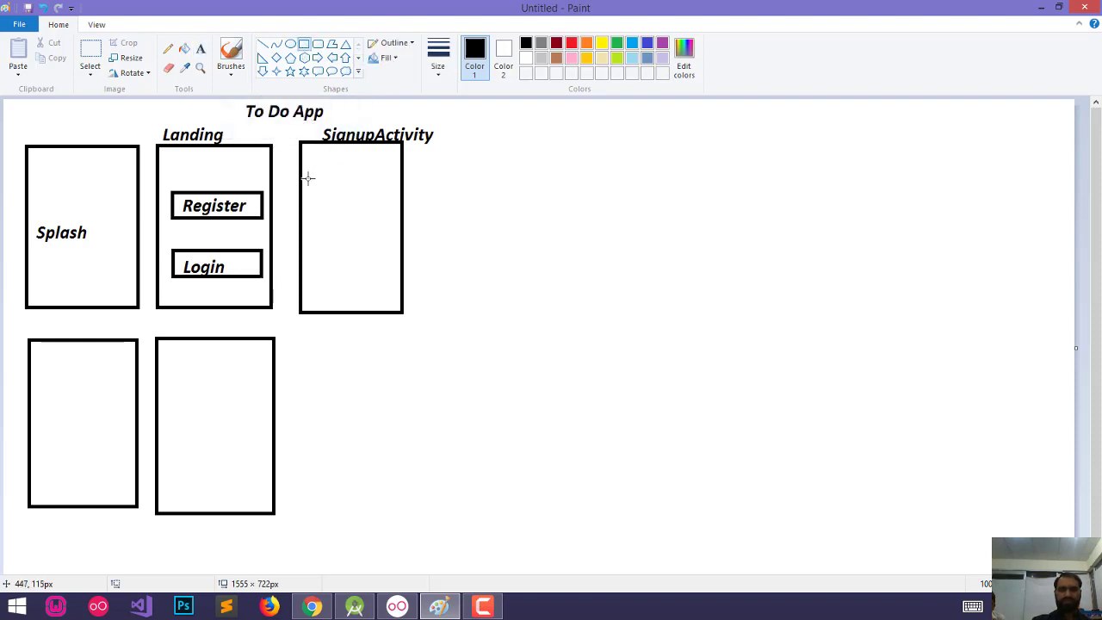
pyautogui.moveTo(307, 170); pyautogui.dragTo(397, 190)
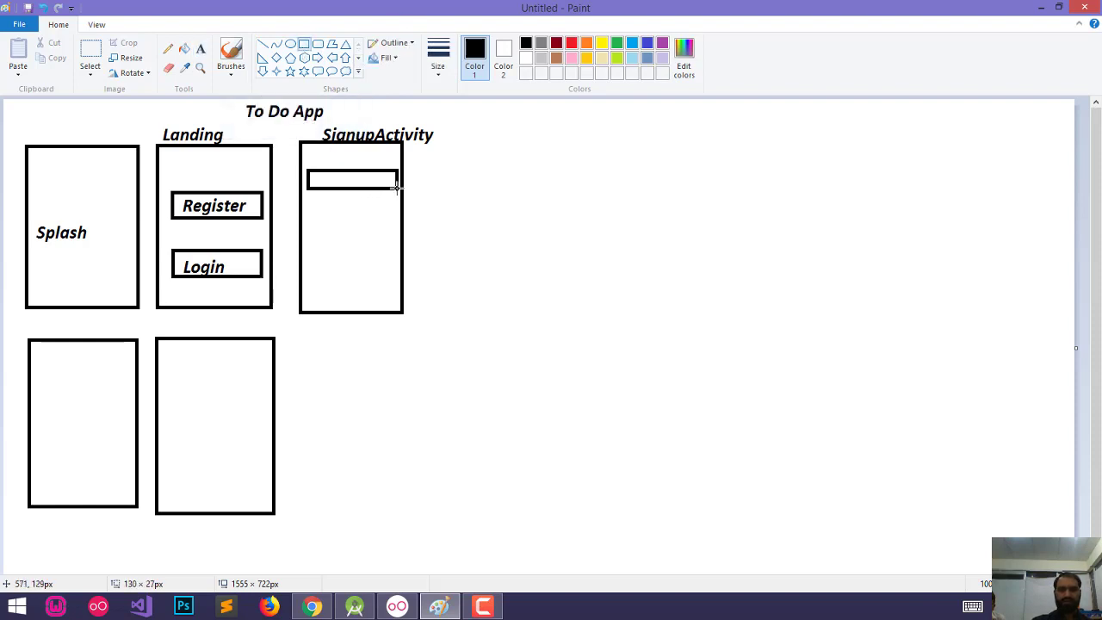
pyautogui.click(354, 216)
pyautogui.moveTo(310, 204); pyautogui.dragTo(394, 223)
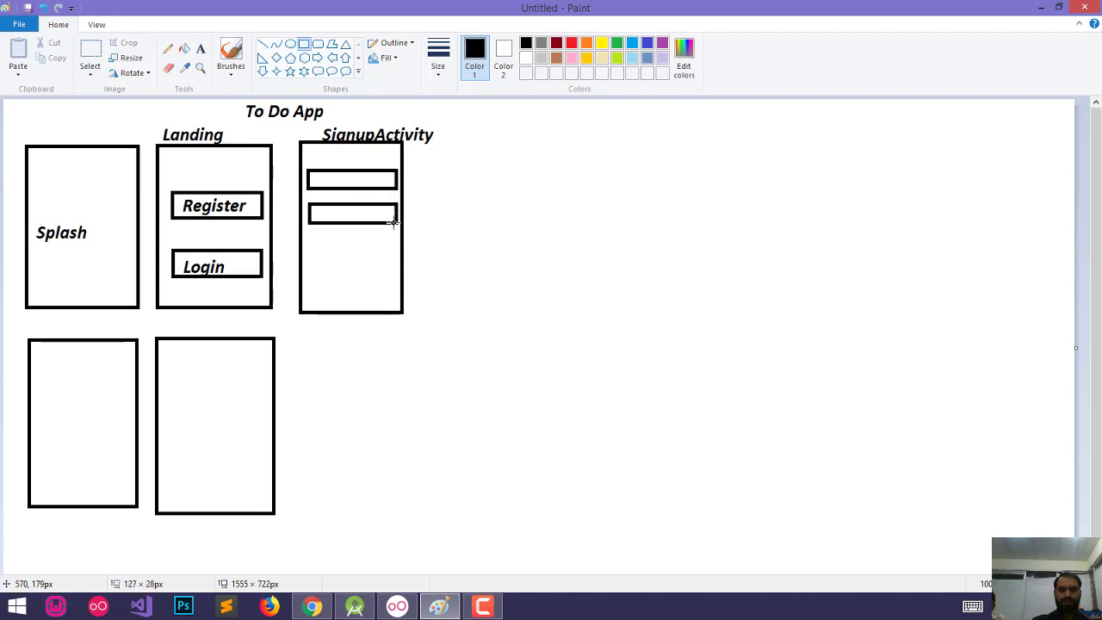
pyautogui.click(366, 264)
pyautogui.moveTo(307, 235); pyautogui.dragTo(397, 250)
pyautogui.click(354, 264)
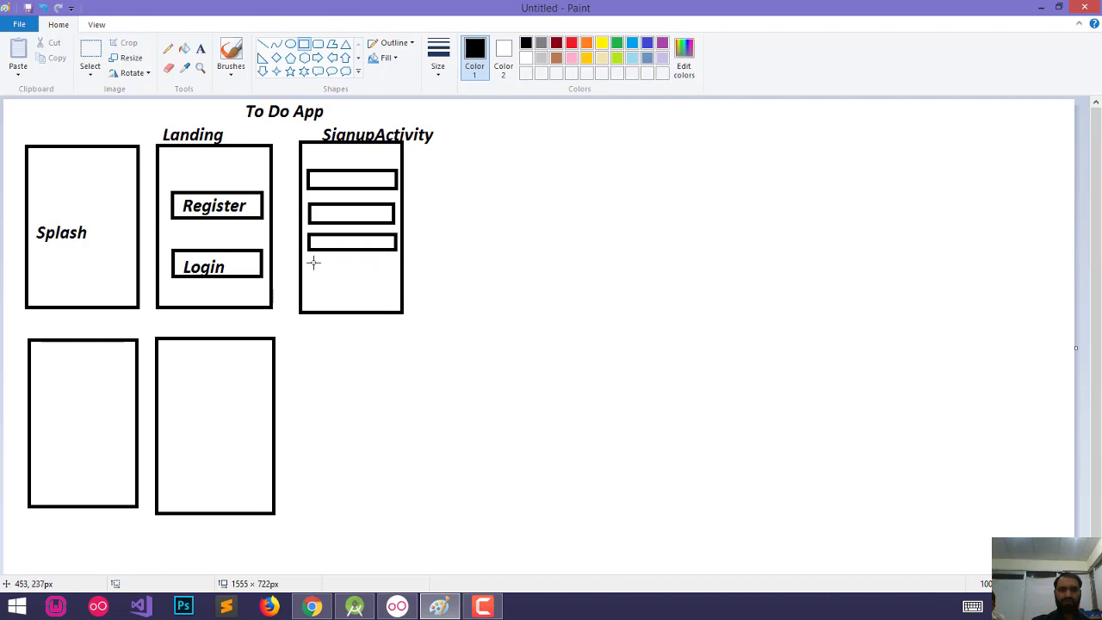
pyautogui.moveTo(310, 259); pyautogui.dragTo(393, 276)
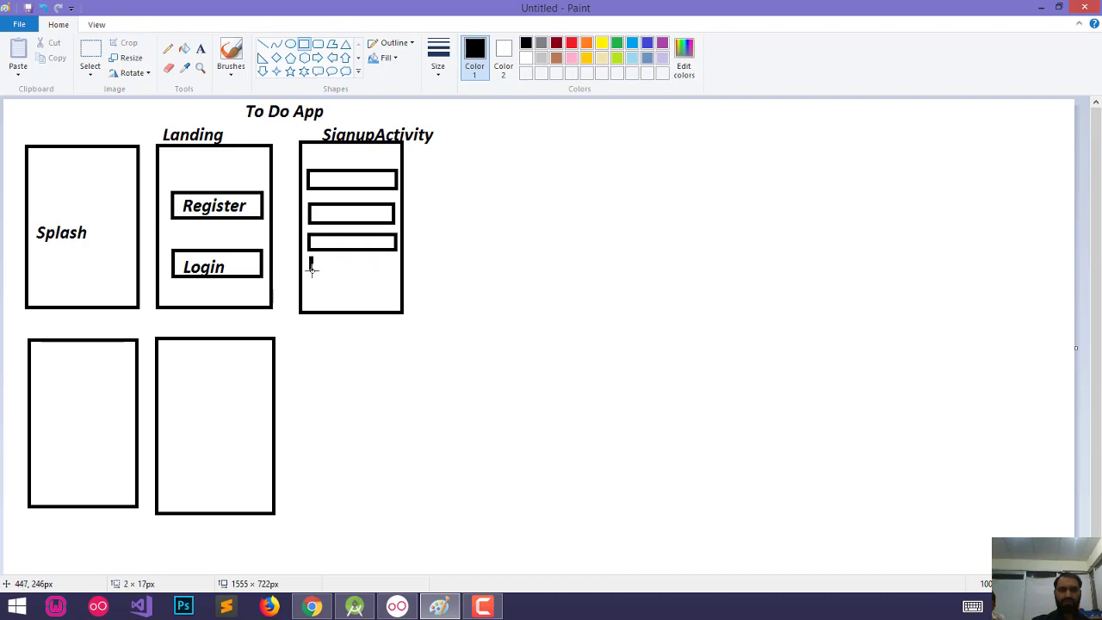
pyautogui.click(375, 290)
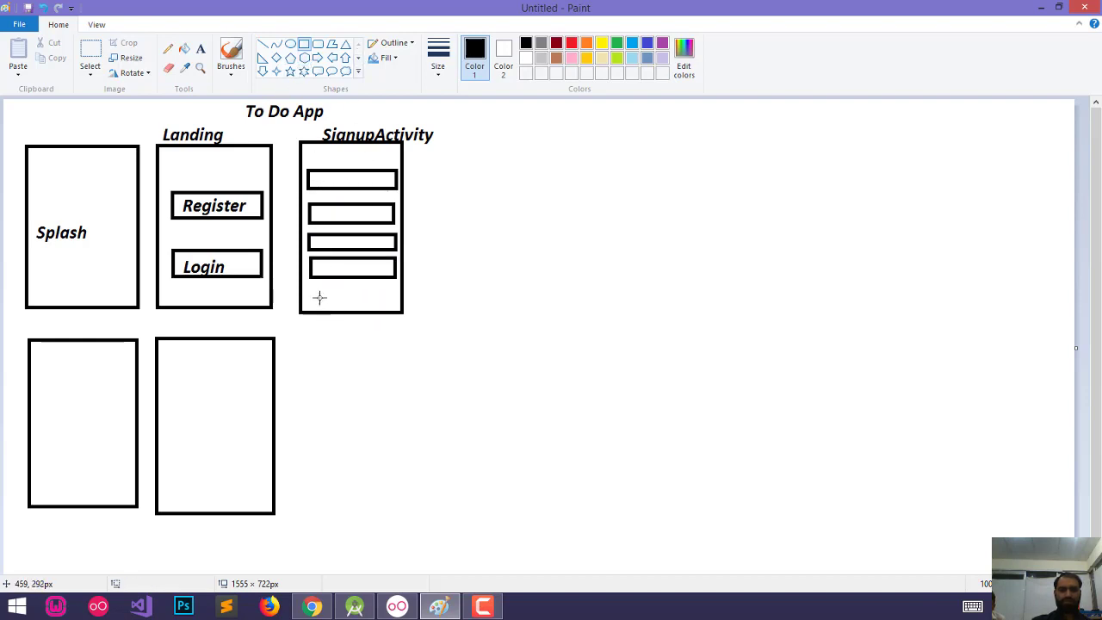
# Add a smaller button box at the frame's bottom and place a text cursor in it.
pyautogui.moveTo(319, 288); pyautogui.dragTo(394, 312)
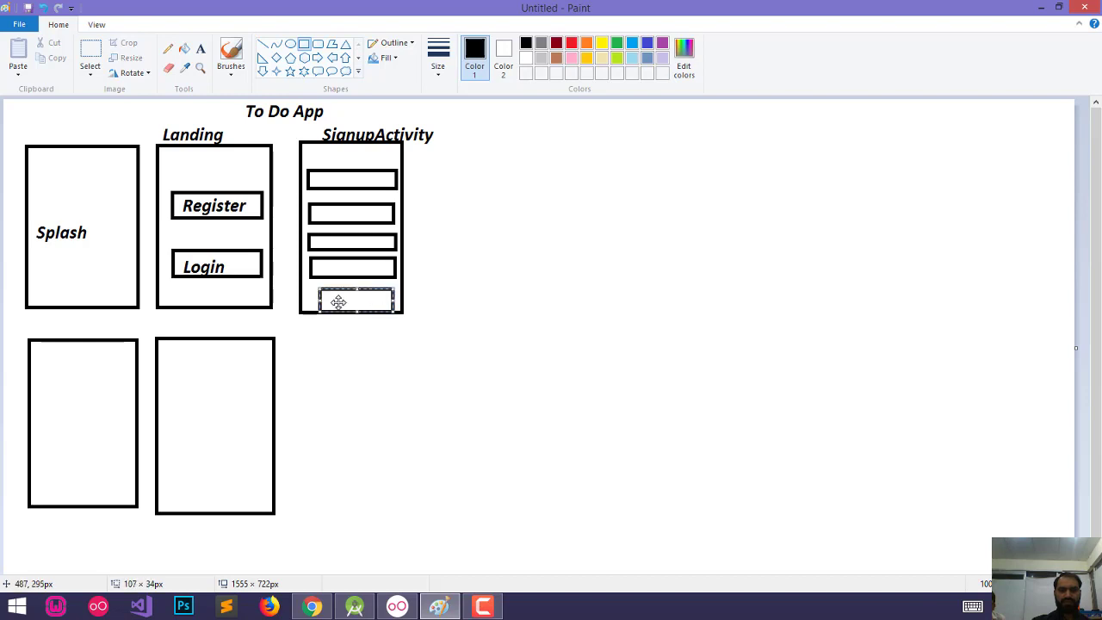
pyautogui.click(200, 48)
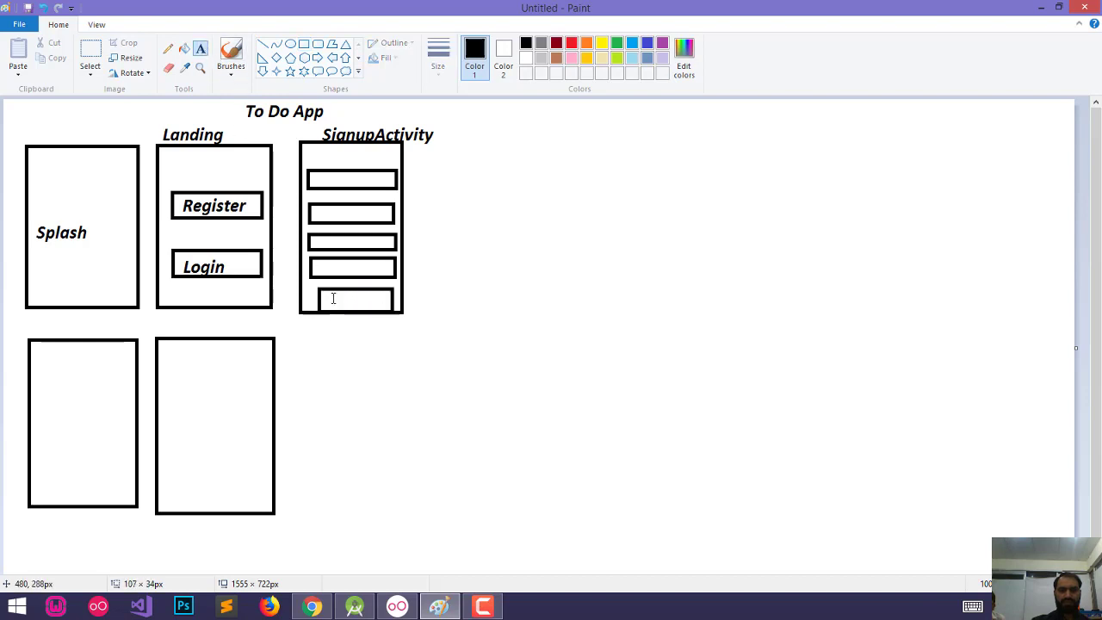
pyautogui.click(334, 298)
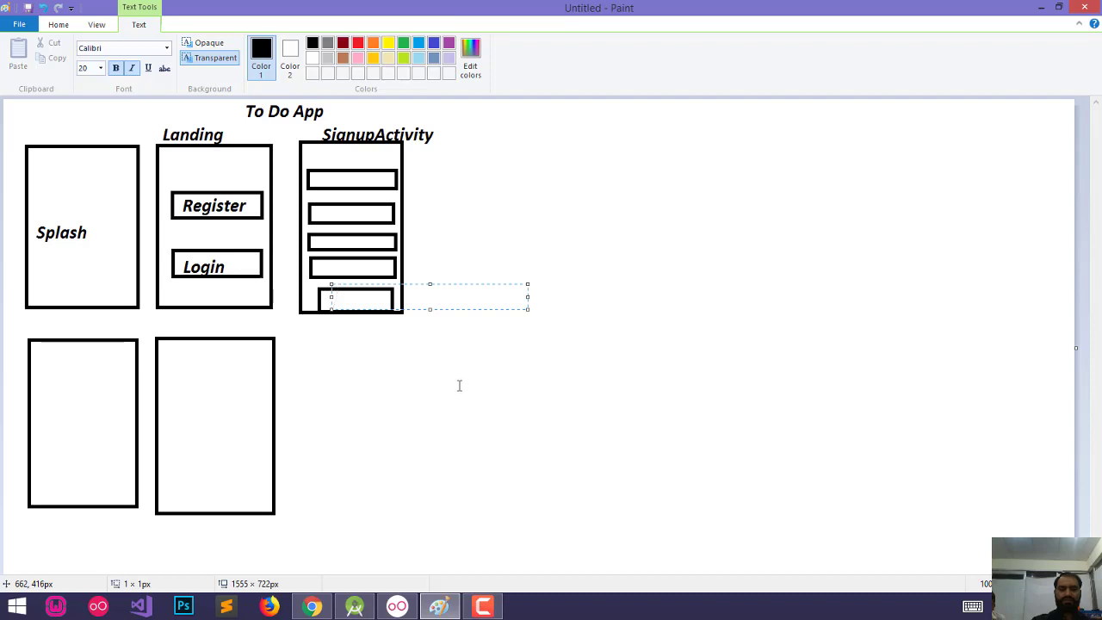
# Label the button 'Signup' and the top field 'full name'.
pyautogui.write('Signup')
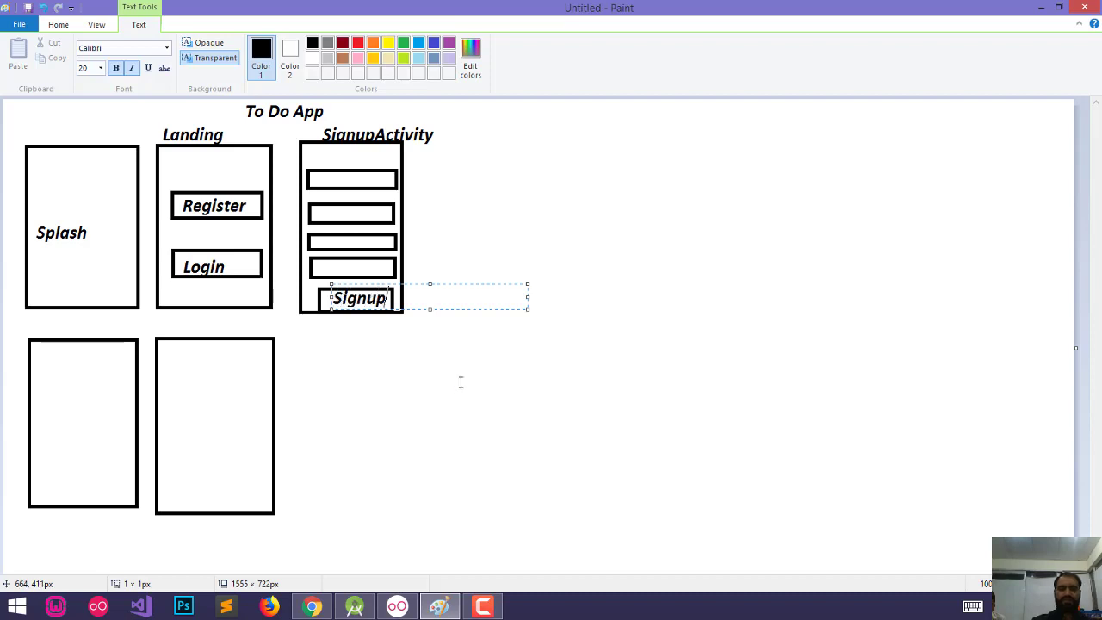
pyautogui.click(319, 183)
pyautogui.click(313, 177)
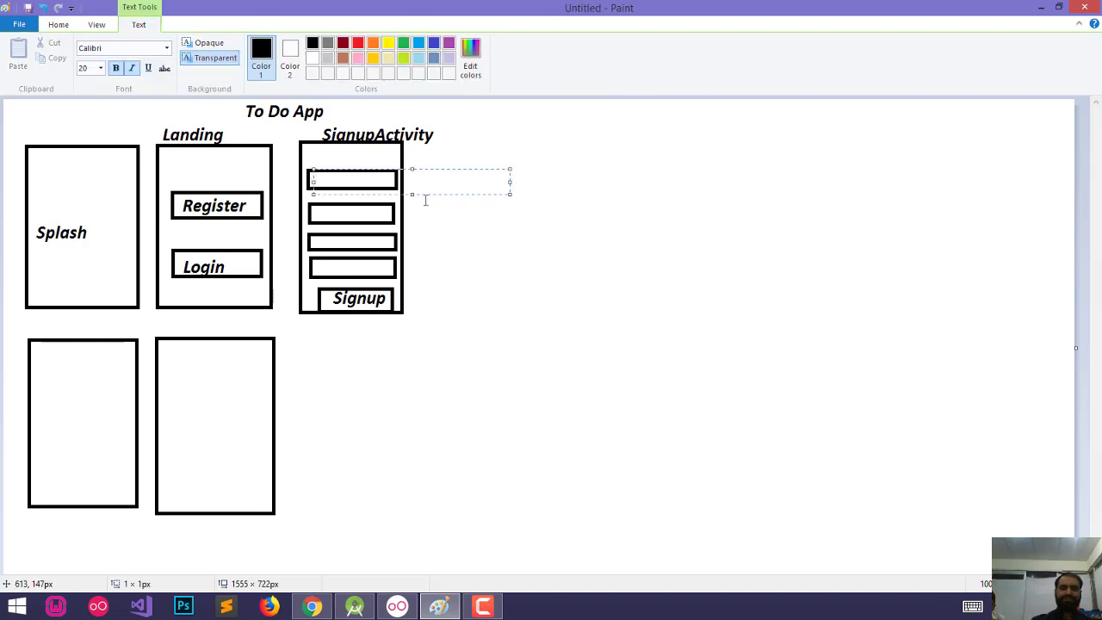
pyautogui.write('fullnam')
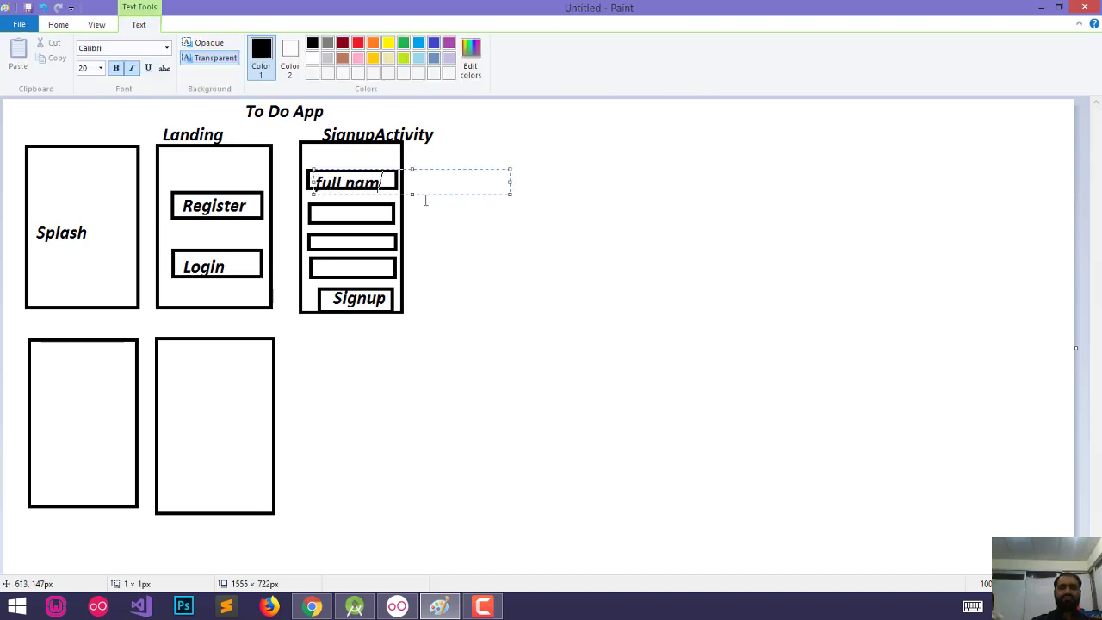
pyautogui.write('e')
pyautogui.click(351, 214)
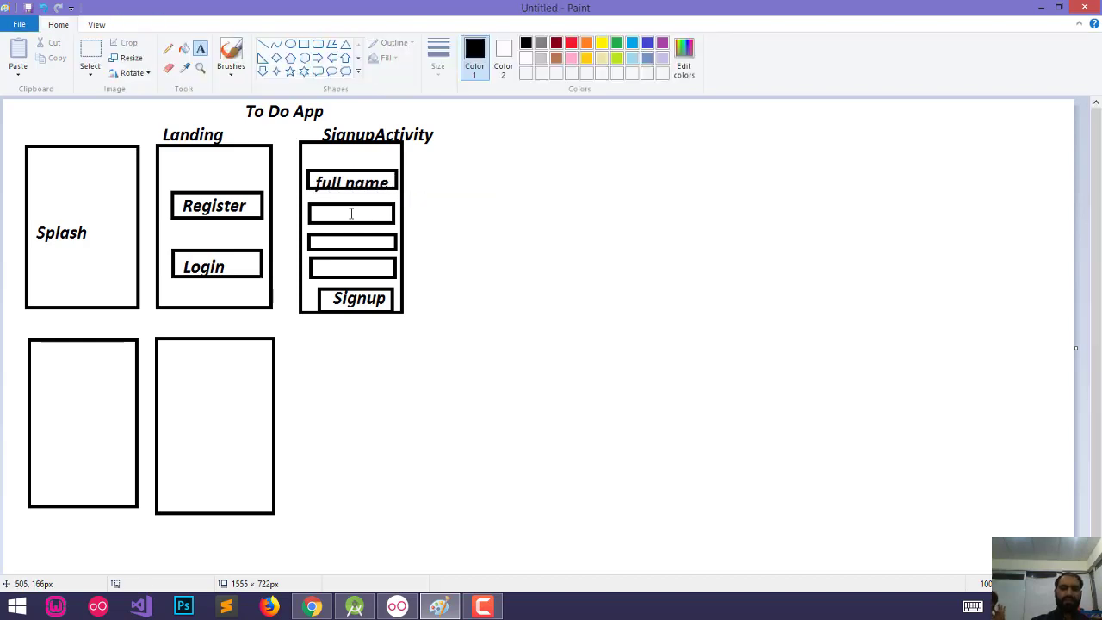
# Label the remaining fields 'username', 'password' and 'retype pass'.
pyautogui.click(350, 212)
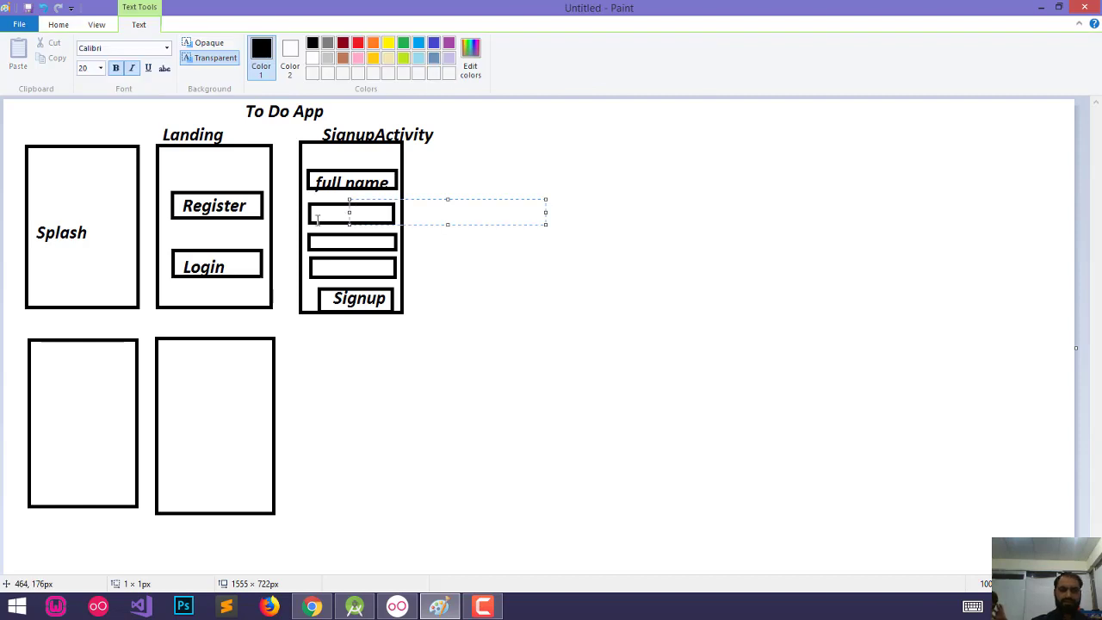
pyautogui.click(316, 214)
pyautogui.click(316, 211)
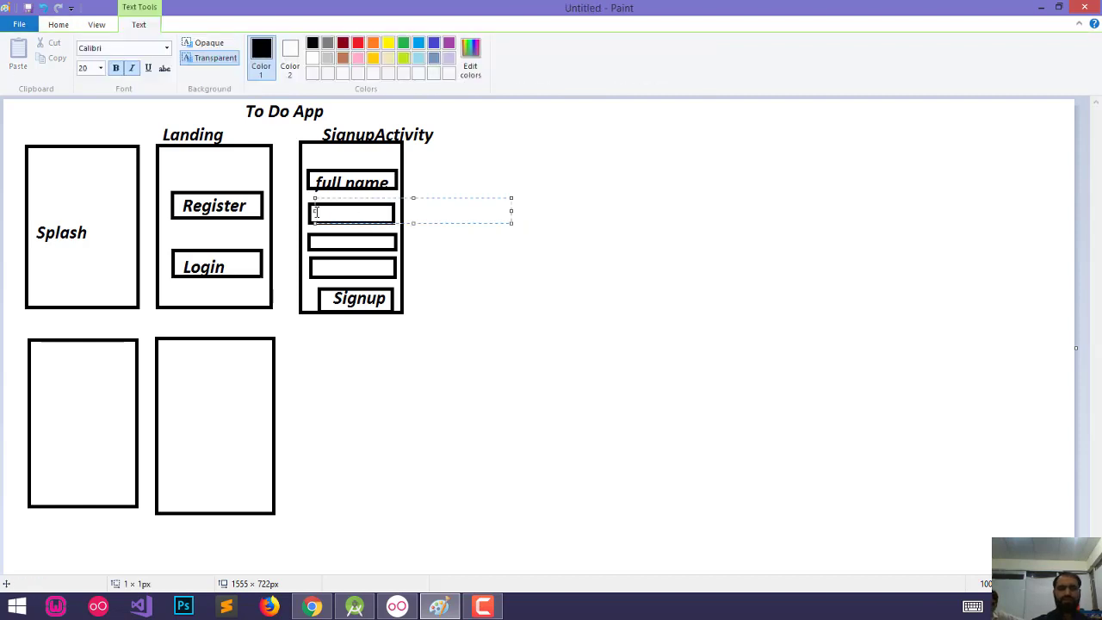
pyautogui.write('username')
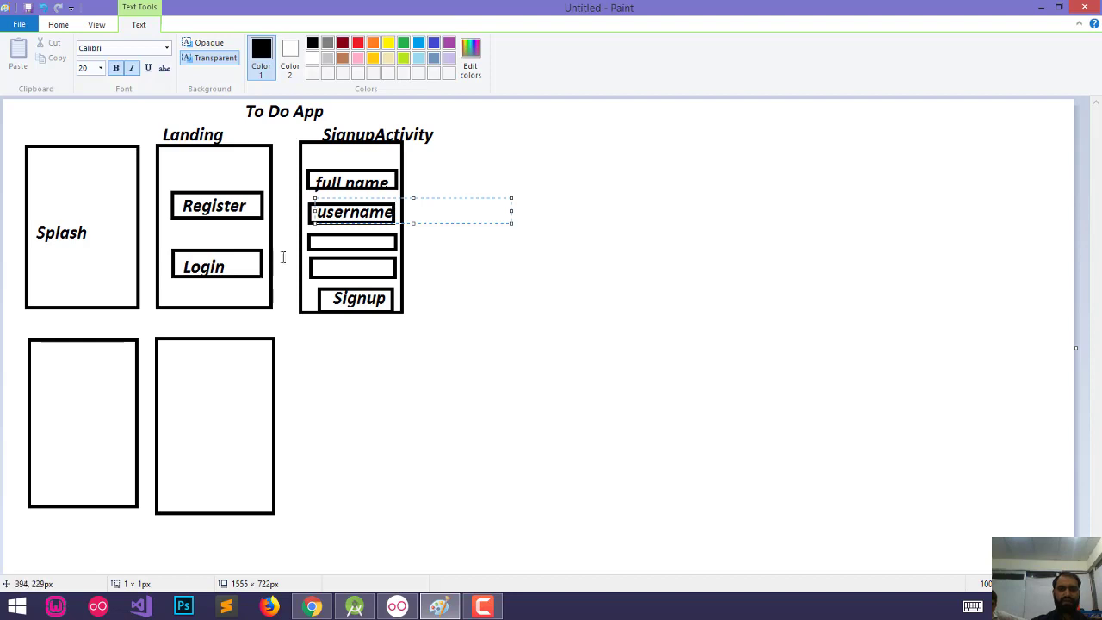
pyautogui.click(316, 242)
pyautogui.click(318, 242)
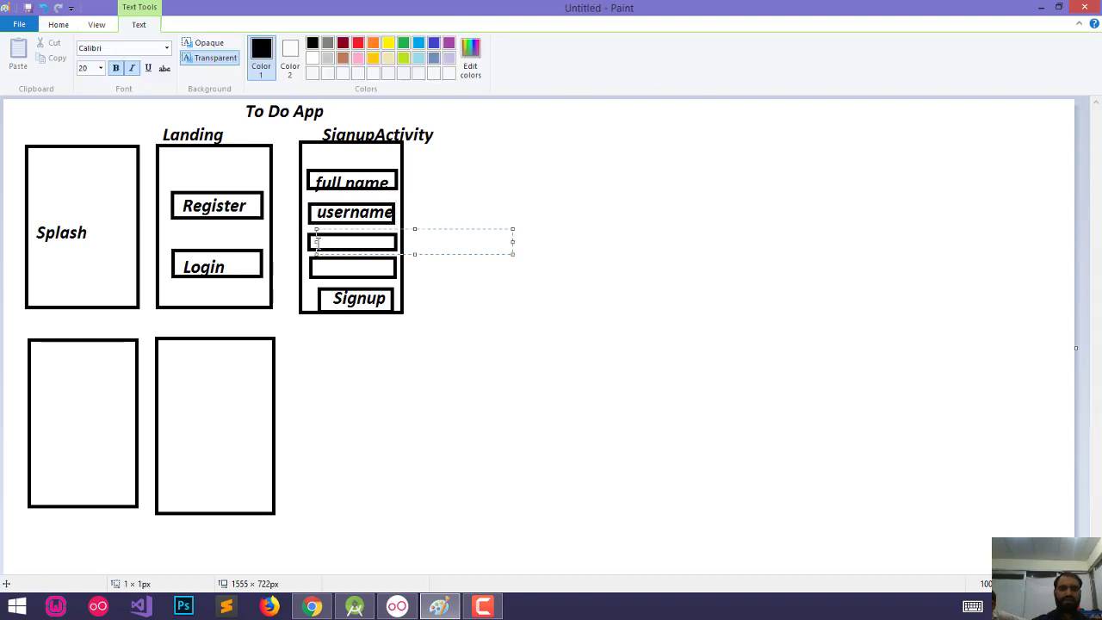
pyautogui.write('password')
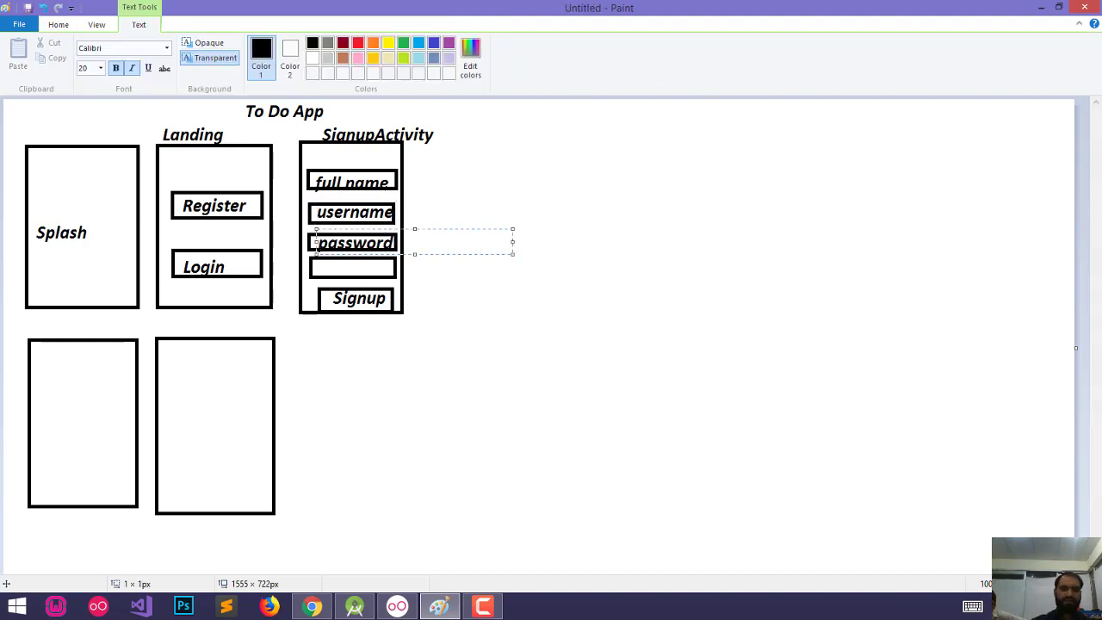
pyautogui.click(321, 263)
pyautogui.click(321, 263)
pyautogui.write('rety')
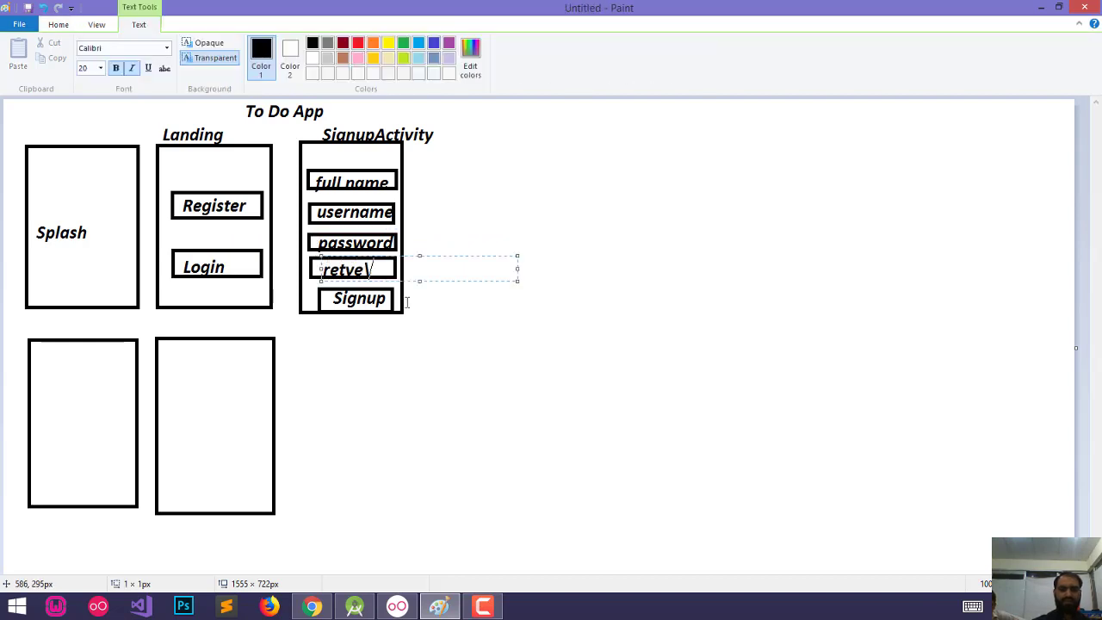
pyautogui.write('e pass')
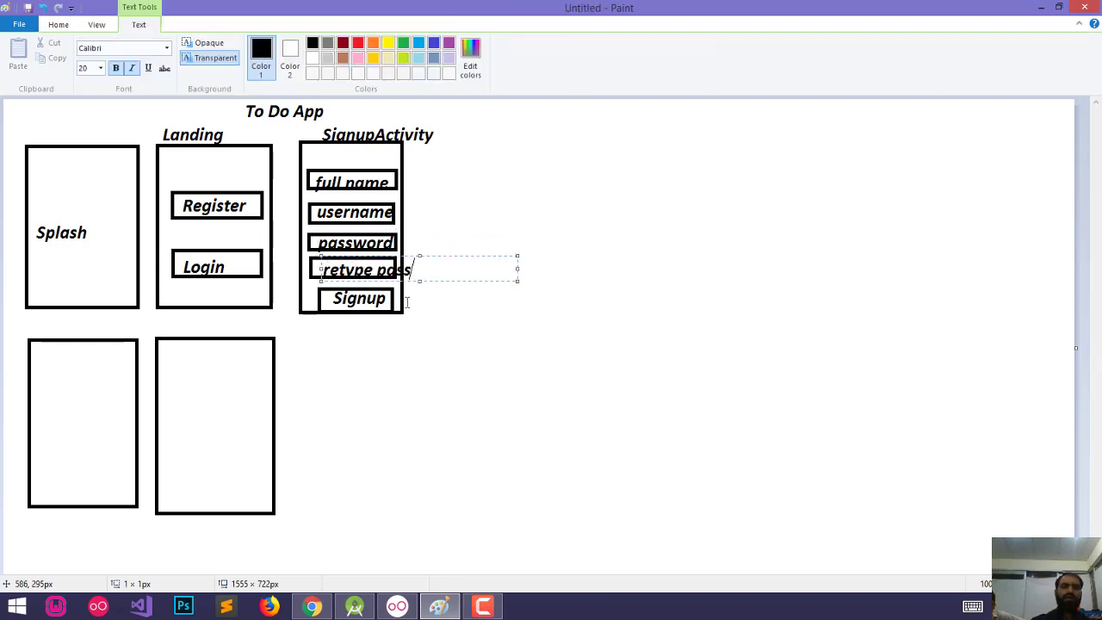
pyautogui.click(403, 349)
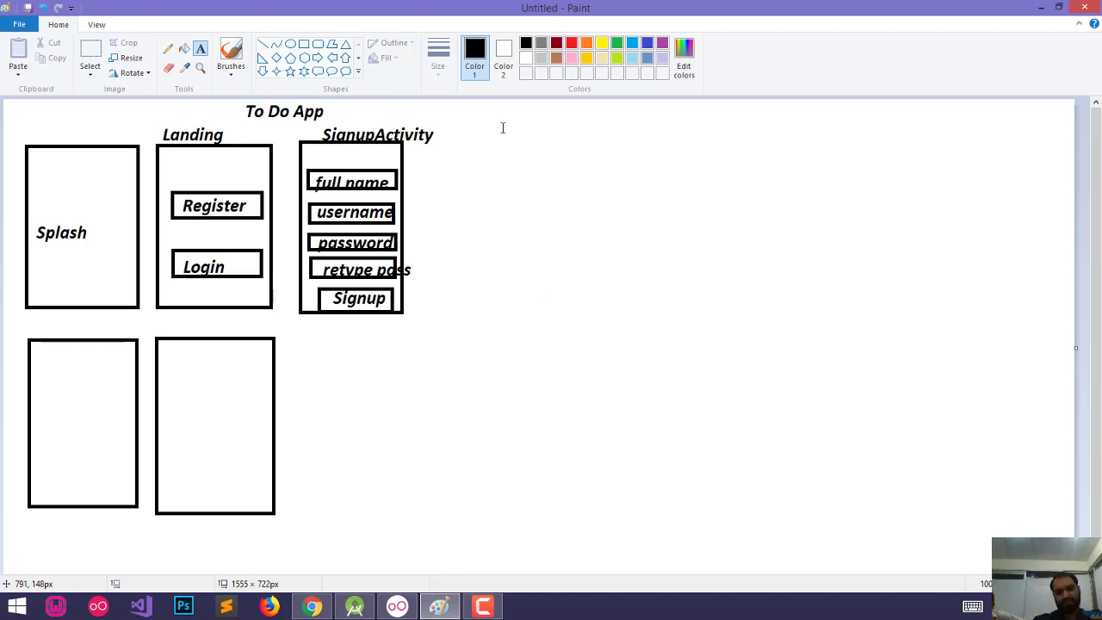
# Write 'Login Activity' above the bottom-left frame.
pyautogui.click(40, 321)
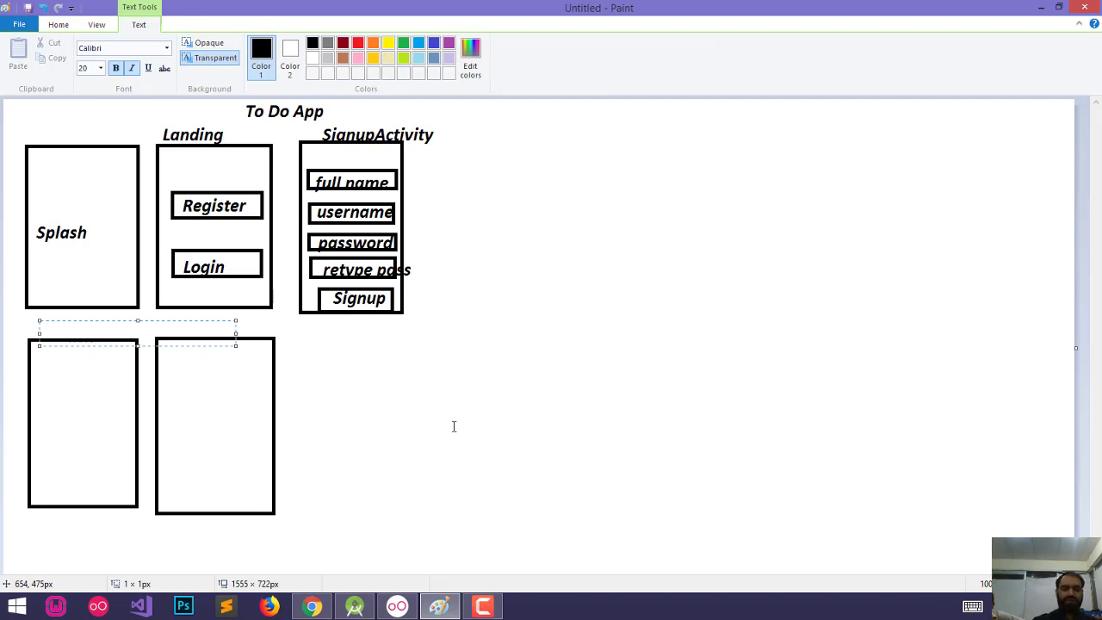
pyautogui.write('Login A')
pyautogui.write('c')
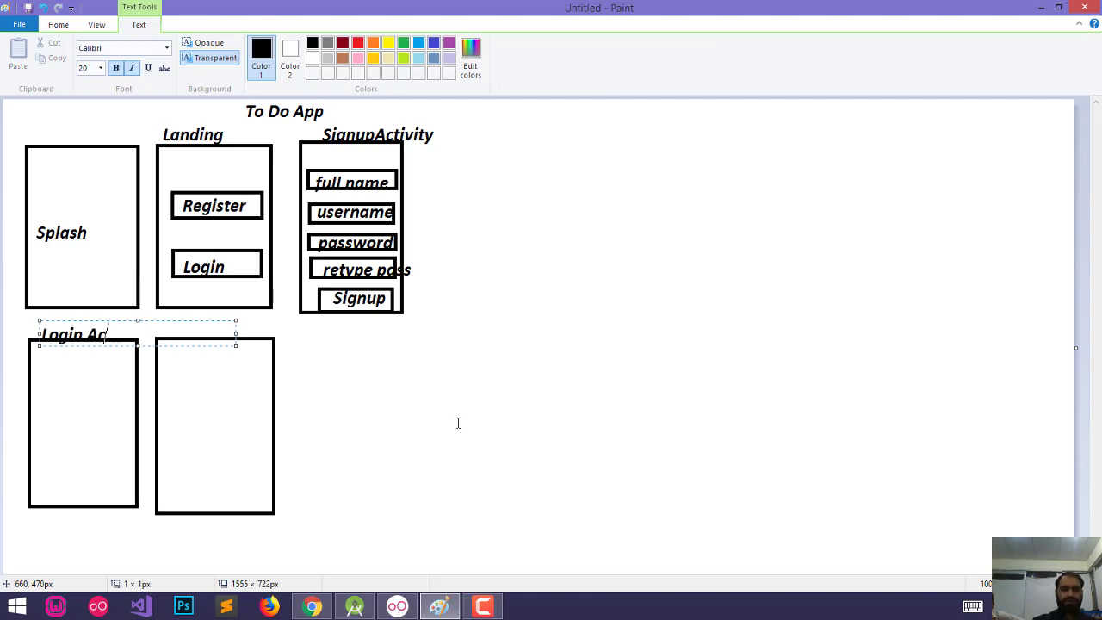
pyautogui.write('tivity')
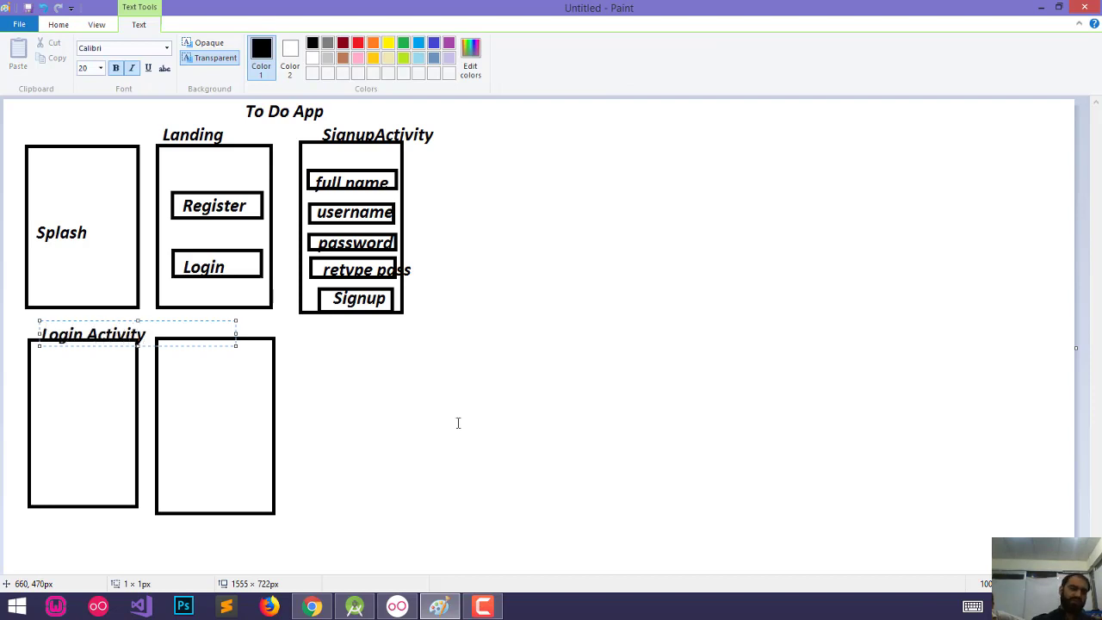
pyautogui.click(475, 382)
# Draw two stacked input fields and a smaller button box inside the Login Activity frame.
pyautogui.click(303, 43)
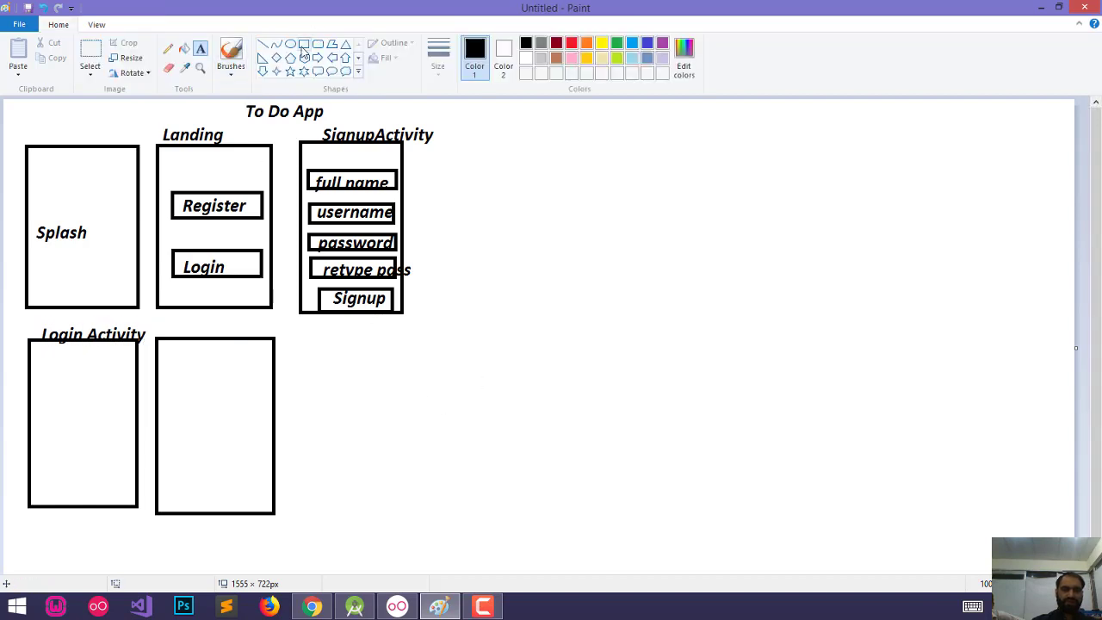
pyautogui.moveTo(34, 379)
pyautogui.mouseDown()
pyautogui.moveTo(40, 414)
pyautogui.moveTo(131, 403)
pyautogui.mouseUp()
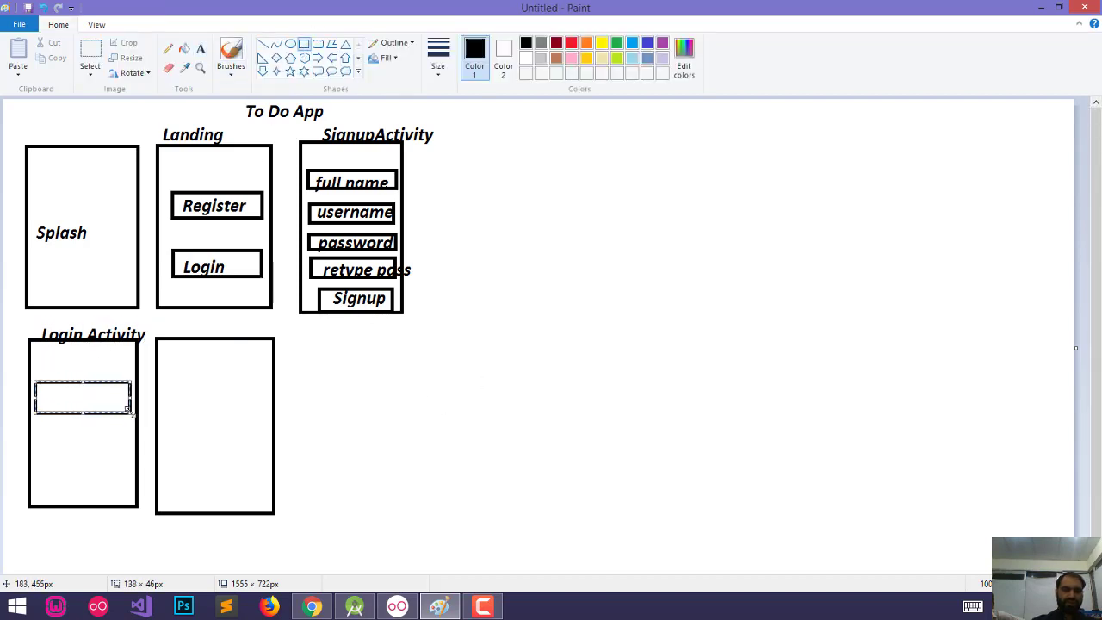
pyautogui.click(76, 423)
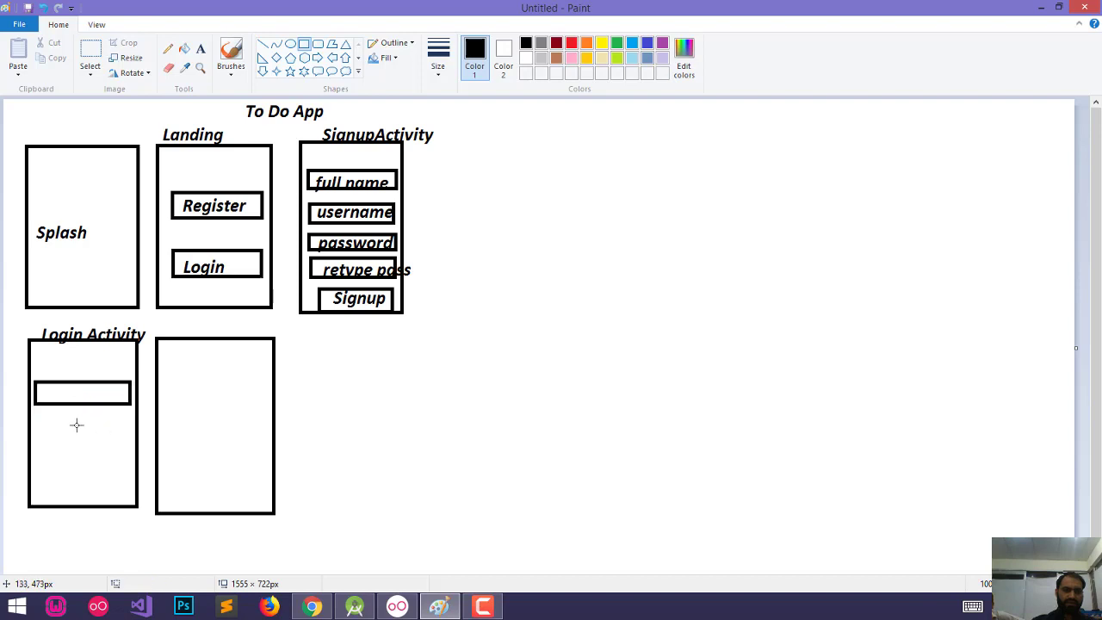
pyautogui.moveTo(36, 412); pyautogui.dragTo(129, 433)
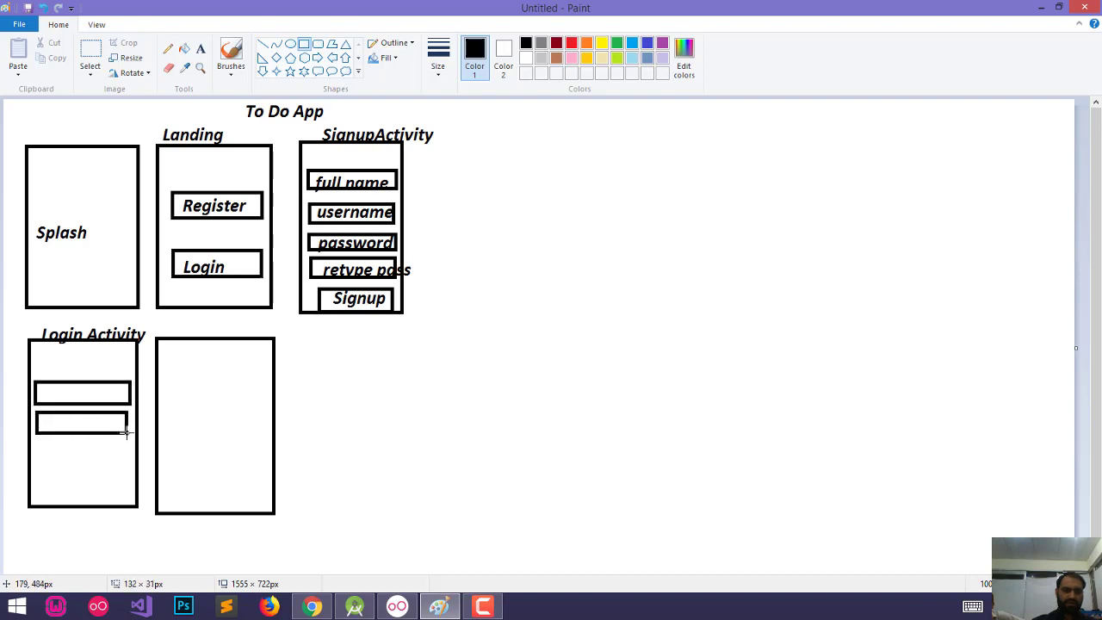
pyautogui.moveTo(40, 450); pyautogui.dragTo(124, 479)
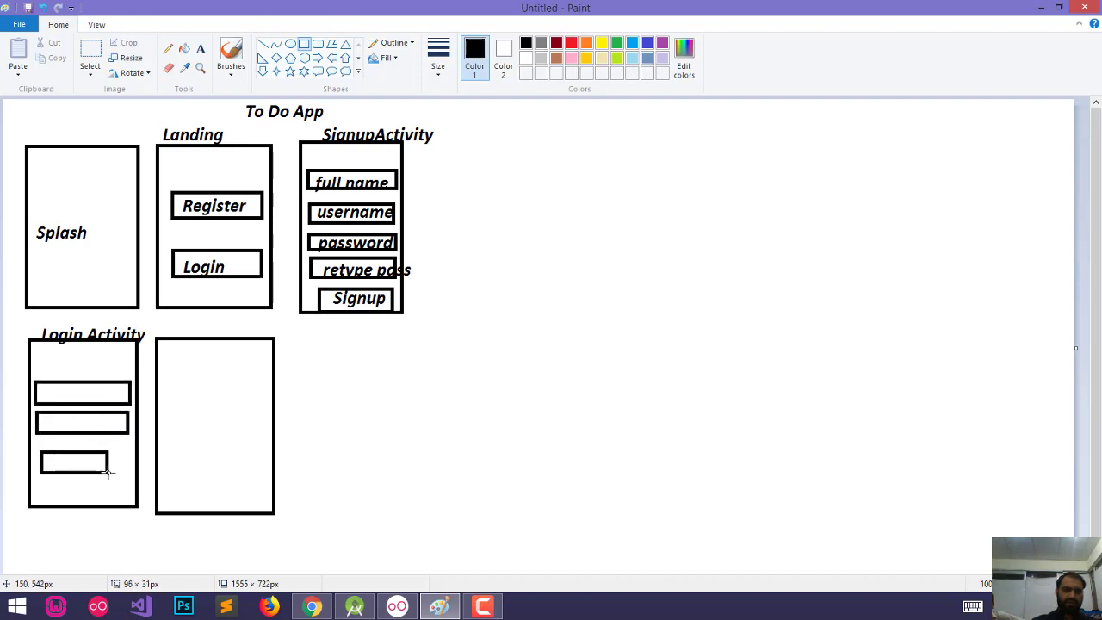
pyautogui.click(112, 498)
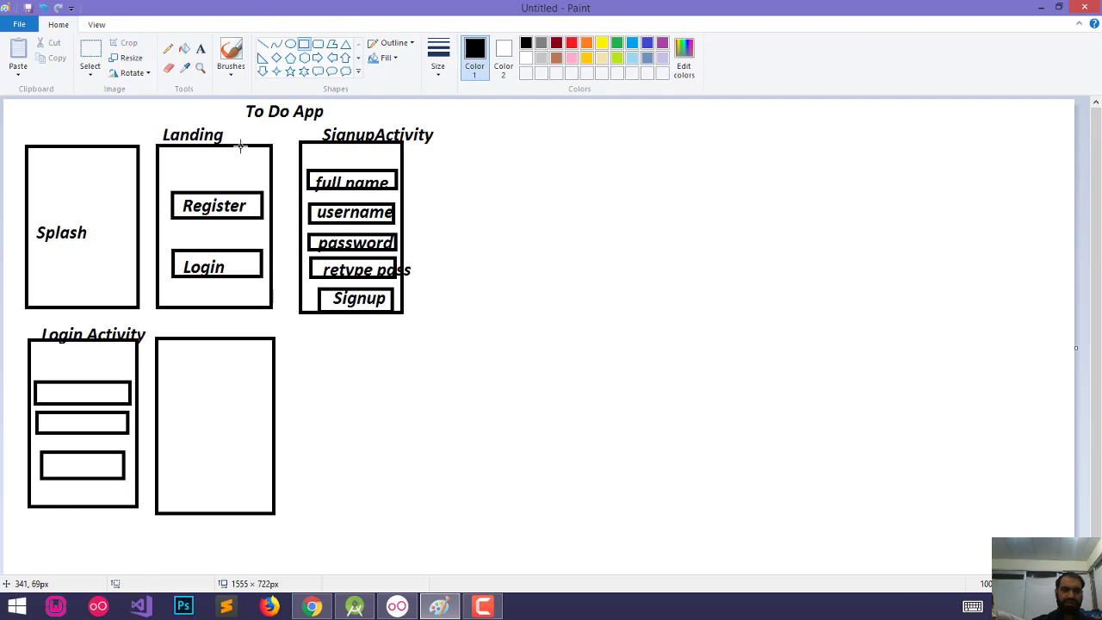
pyautogui.click(201, 48)
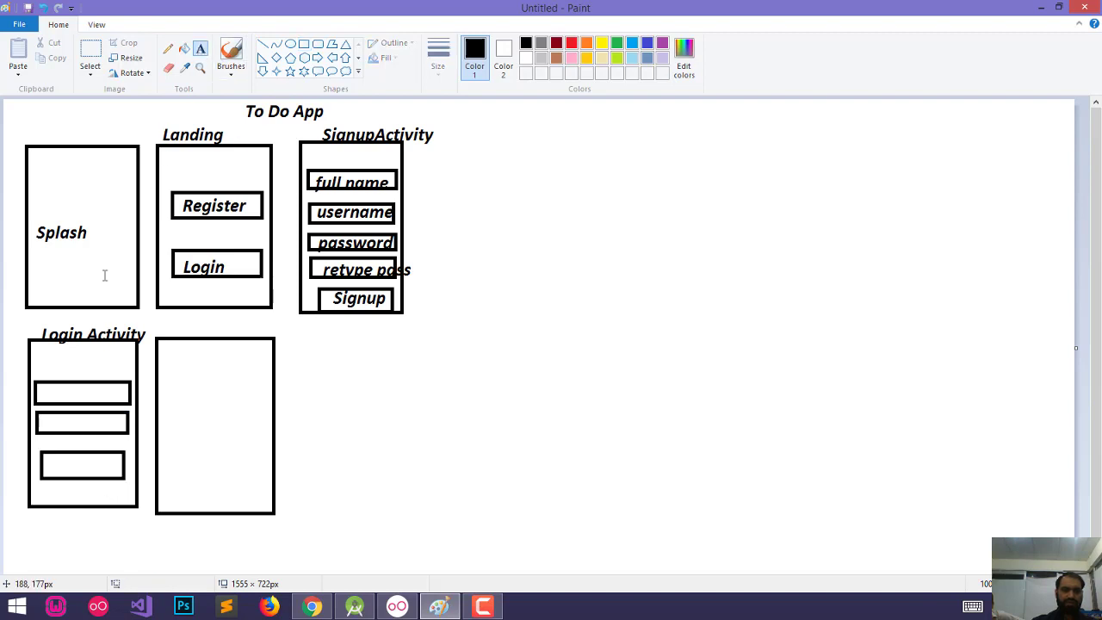
# Type 'username' and 'password' in the two Login Activity fields and 'Login' on its button.
pyautogui.click(47, 391)
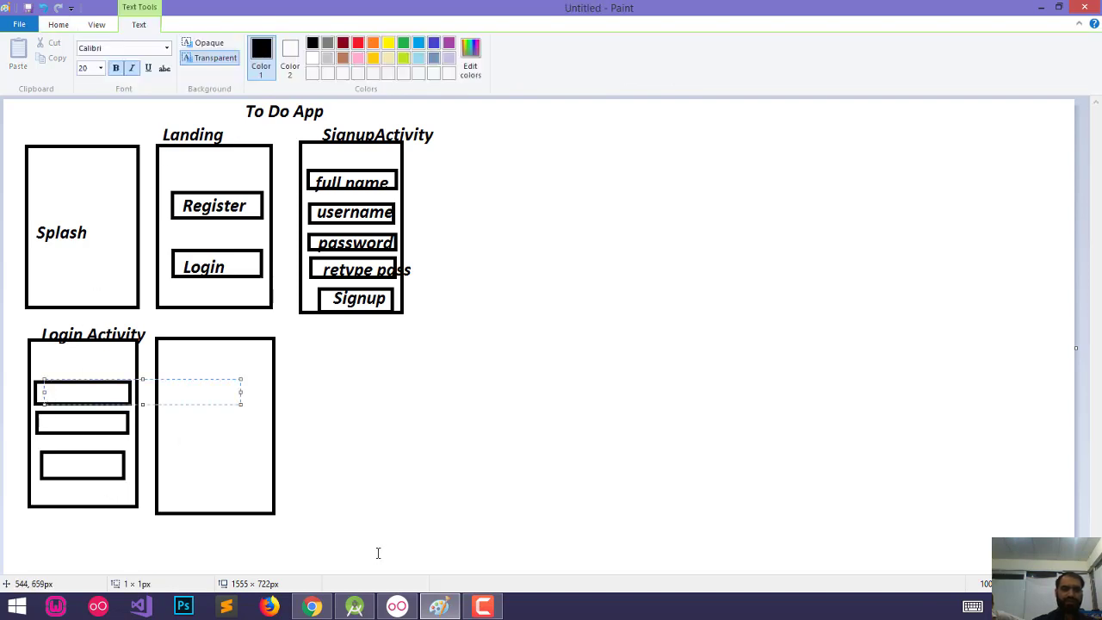
pyautogui.write('username')
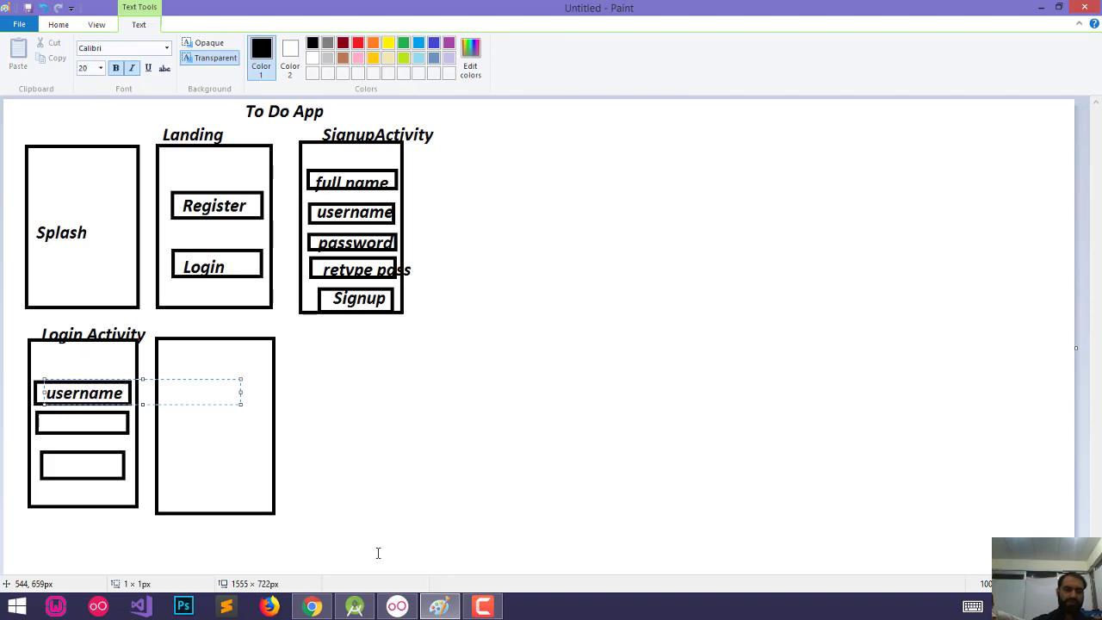
pyautogui.press('Return')
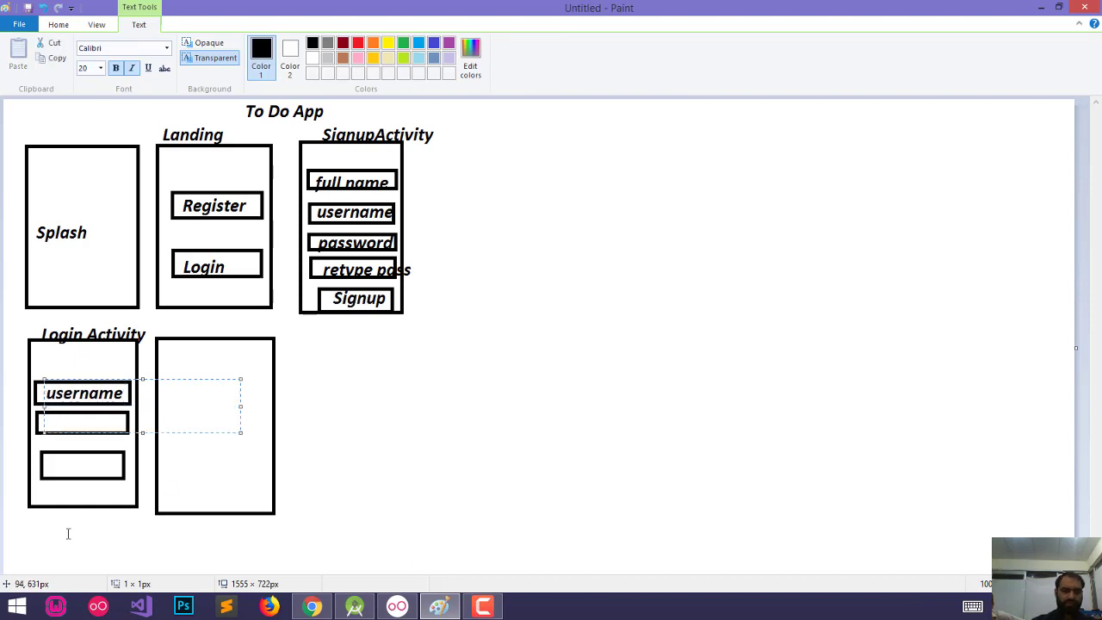
pyautogui.click(68, 534)
pyautogui.click(49, 422)
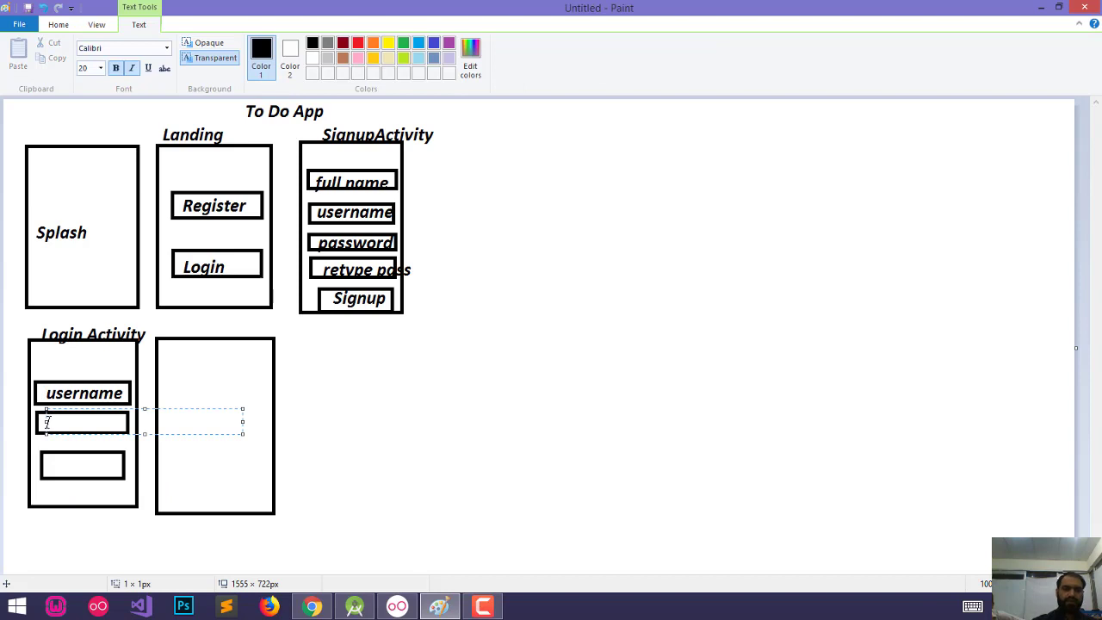
pyautogui.write('password')
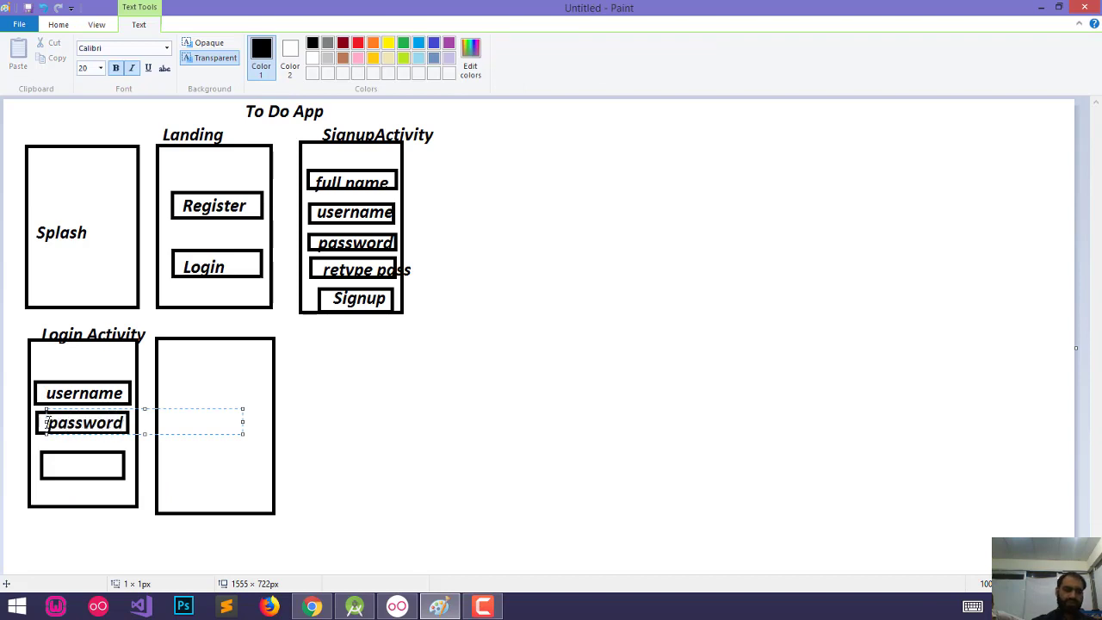
pyautogui.click(66, 465)
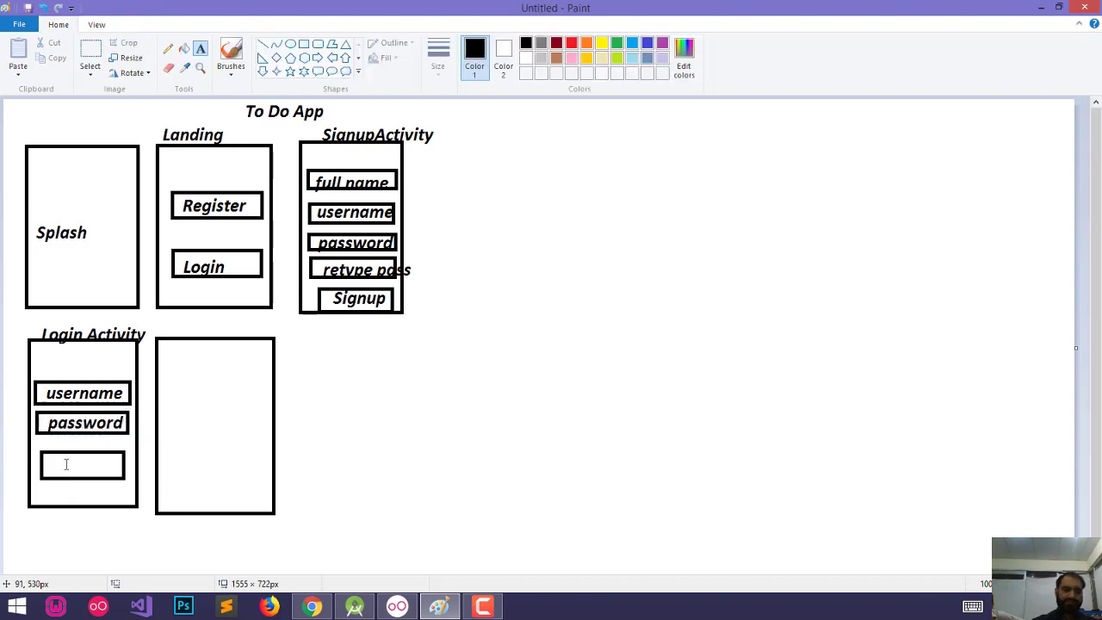
pyautogui.click(65, 465)
pyautogui.write('Login')
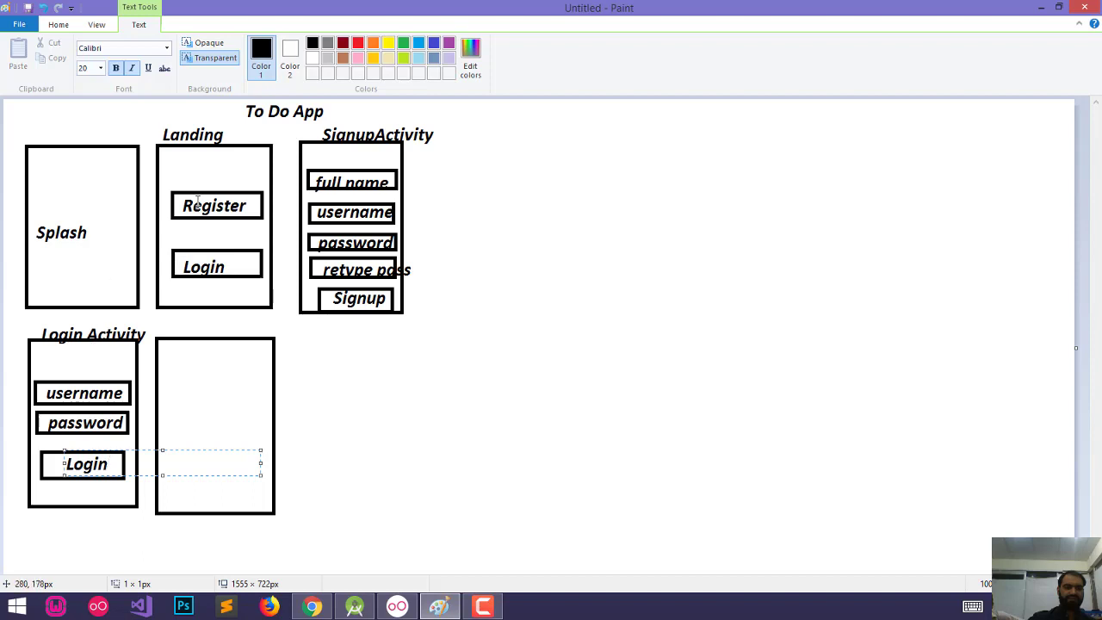
pyautogui.click(191, 375)
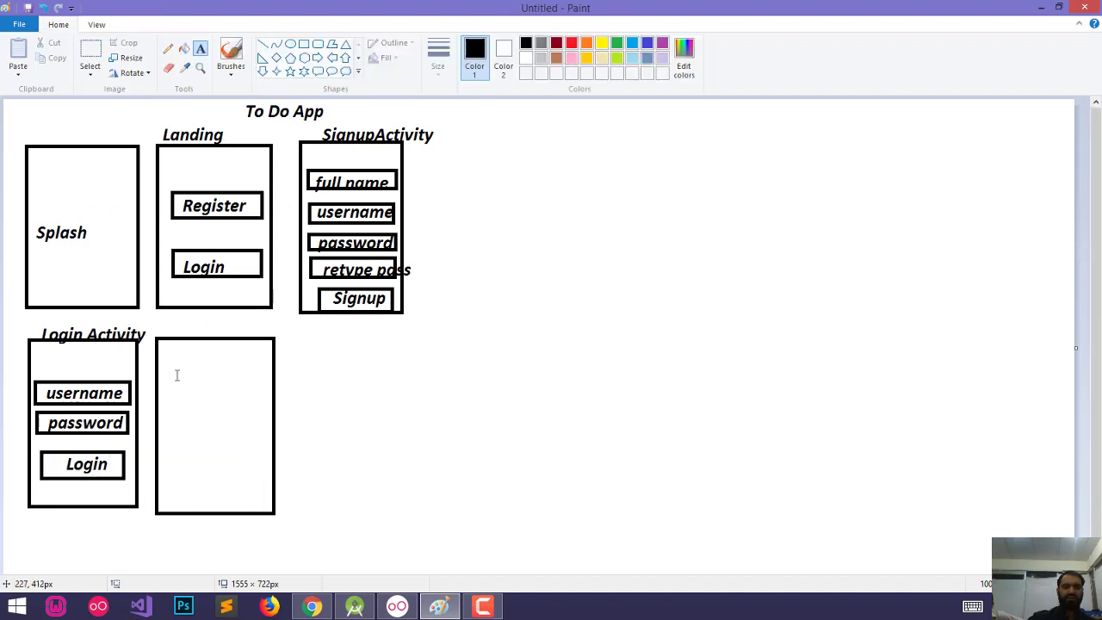
# Add the title 'Main Activity' above the empty bottom-row frame.
pyautogui.click(173, 317)
pyautogui.write('Main')
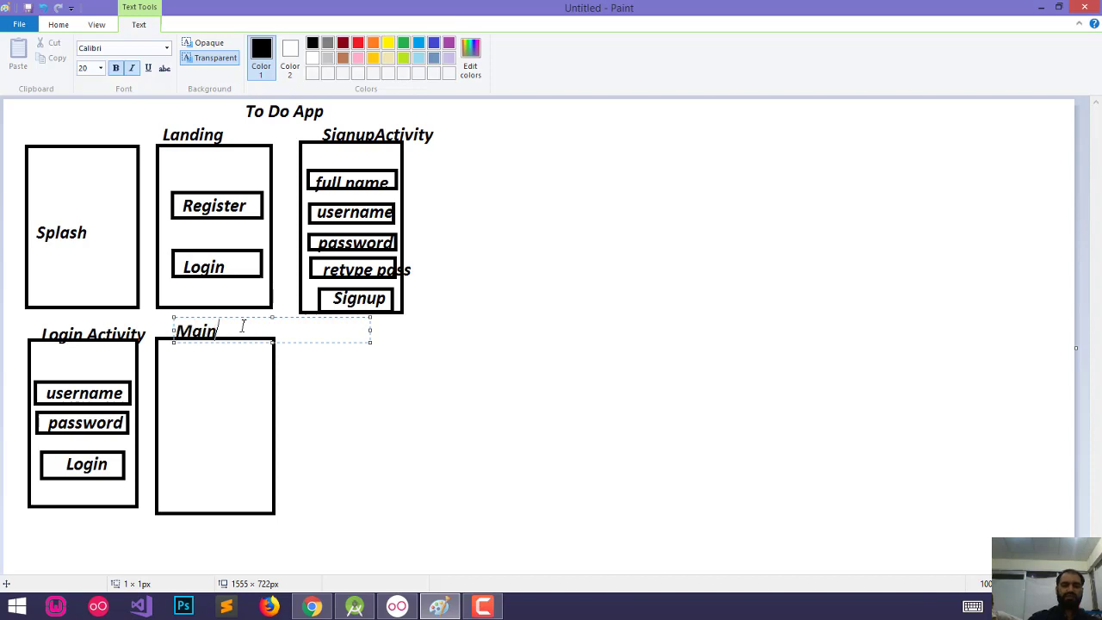
pyautogui.write(' Activit')
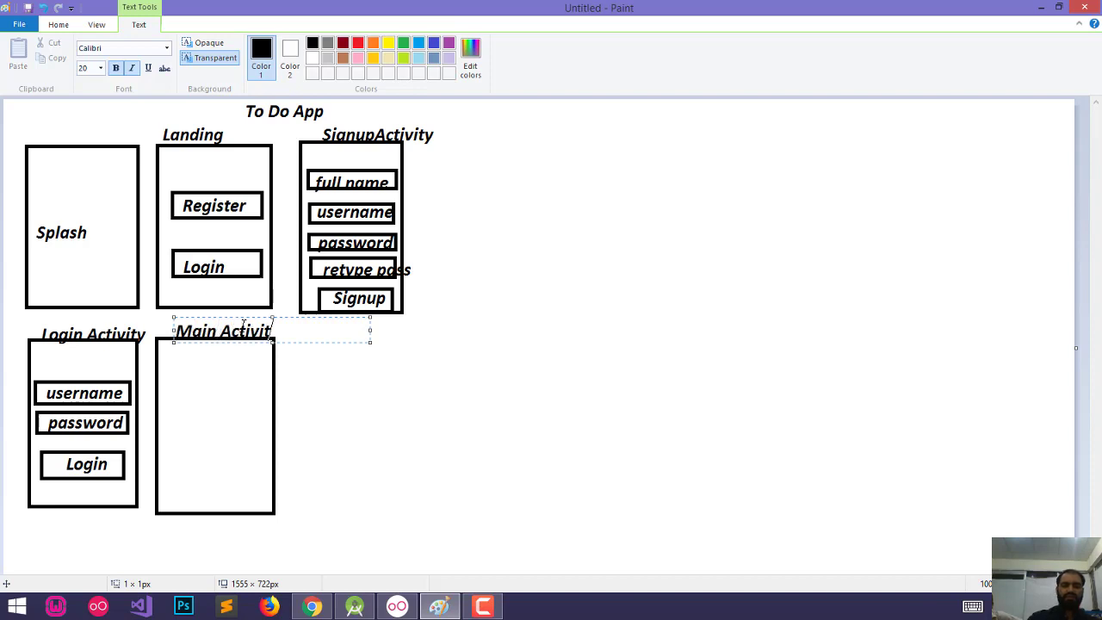
pyautogui.write('y')
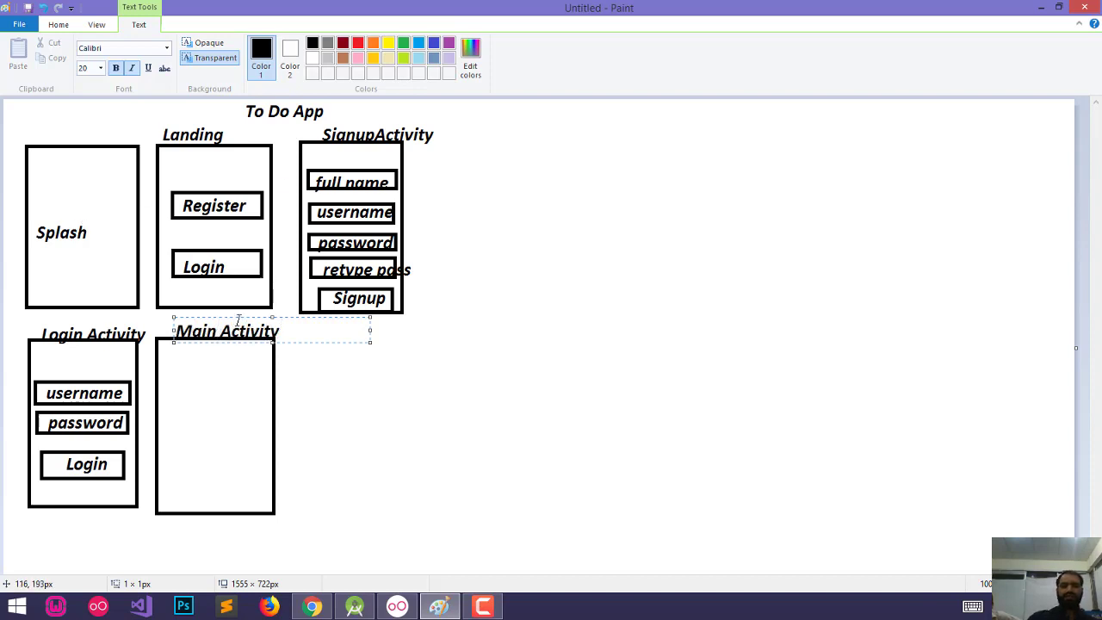
pyautogui.click(256, 492)
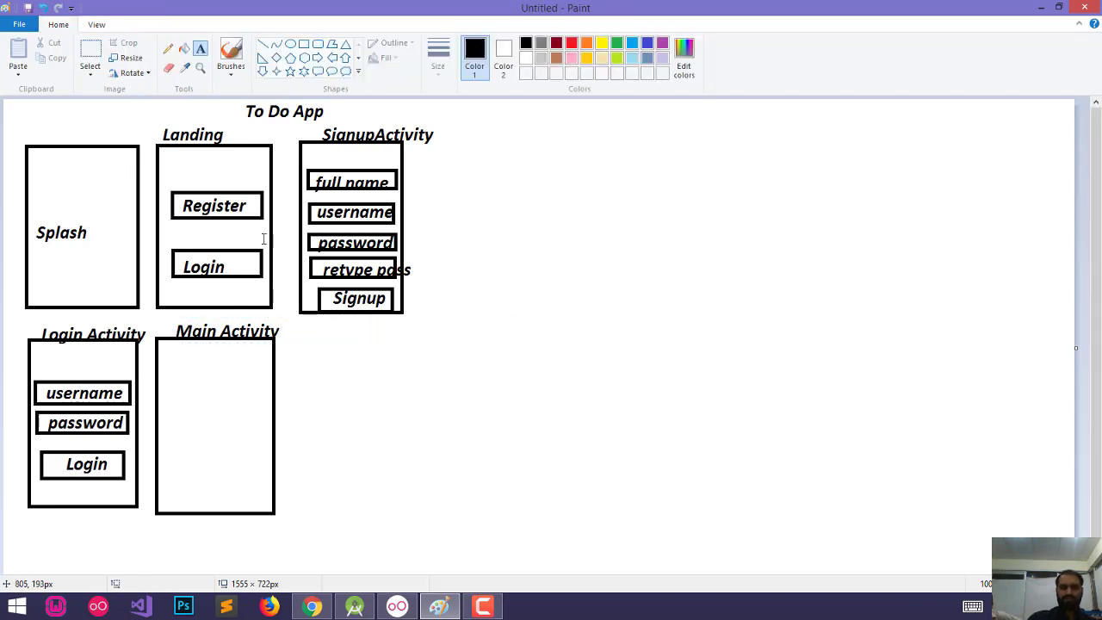
# Draw a long thin input bar and a small button square along Main Activity's bottom edge.
pyautogui.click(304, 45)
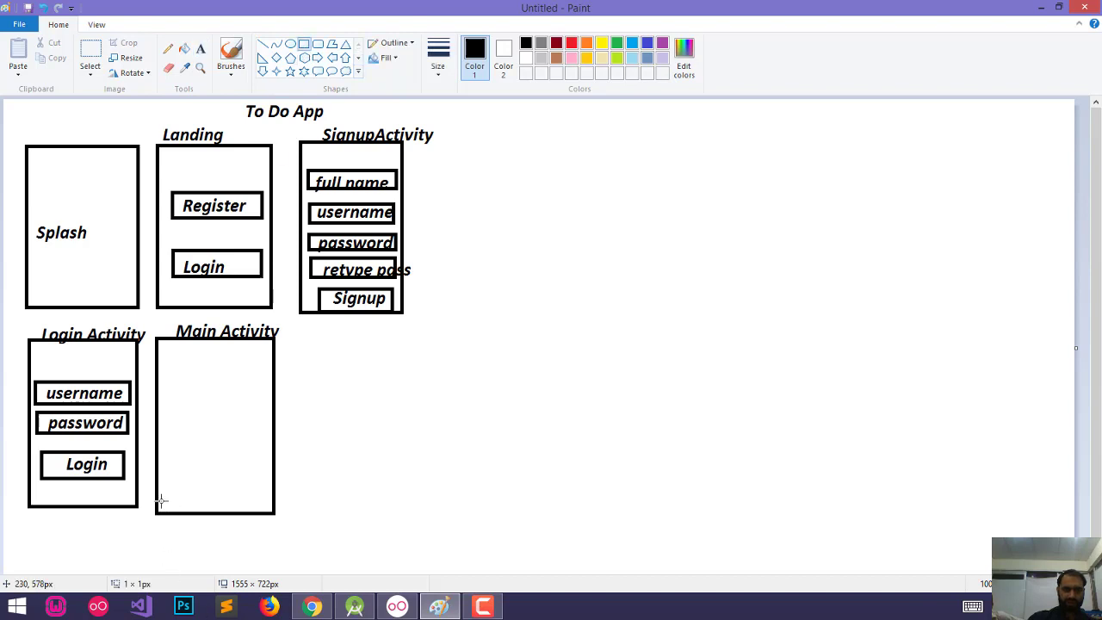
pyautogui.moveTo(162, 498); pyautogui.dragTo(234, 508)
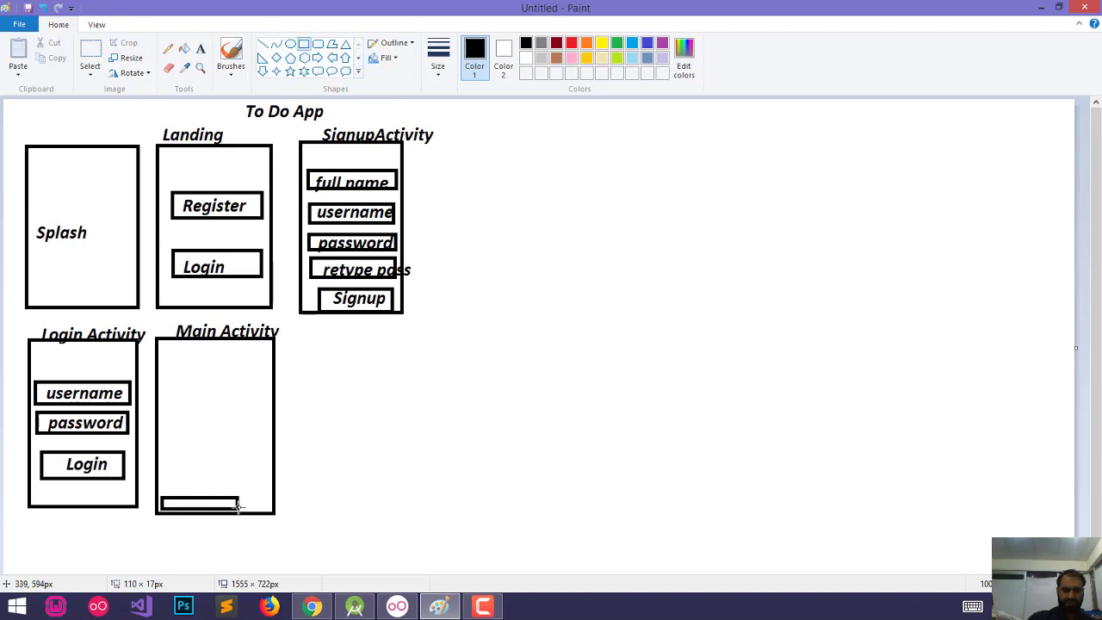
pyautogui.click(265, 498)
pyautogui.moveTo(246, 496); pyautogui.dragTo(270, 513)
pyautogui.click(322, 512)
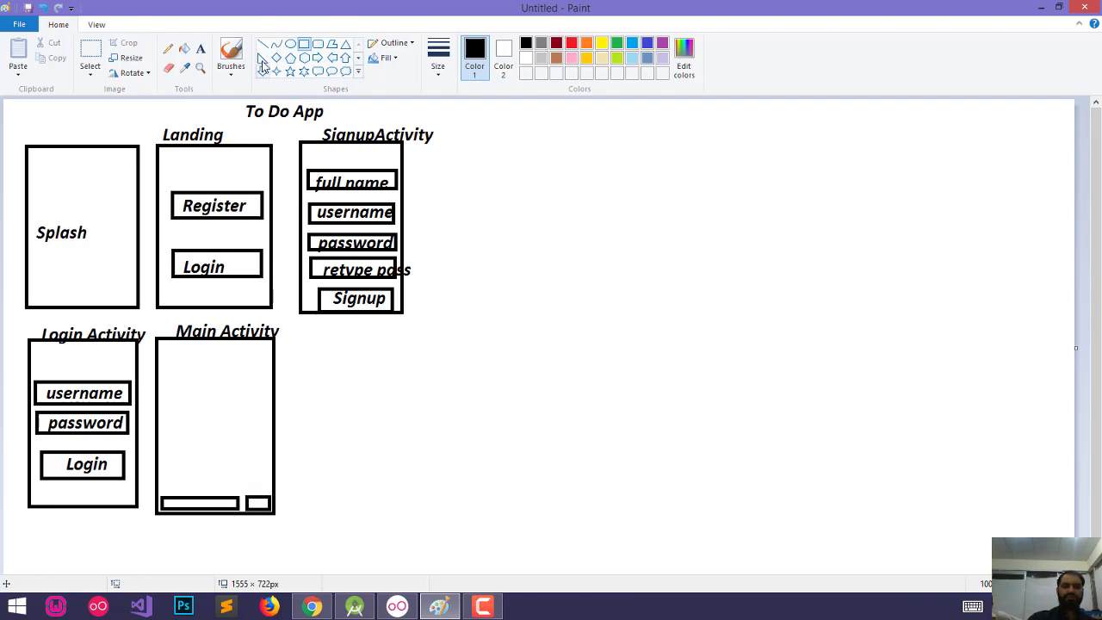
pyautogui.click(200, 49)
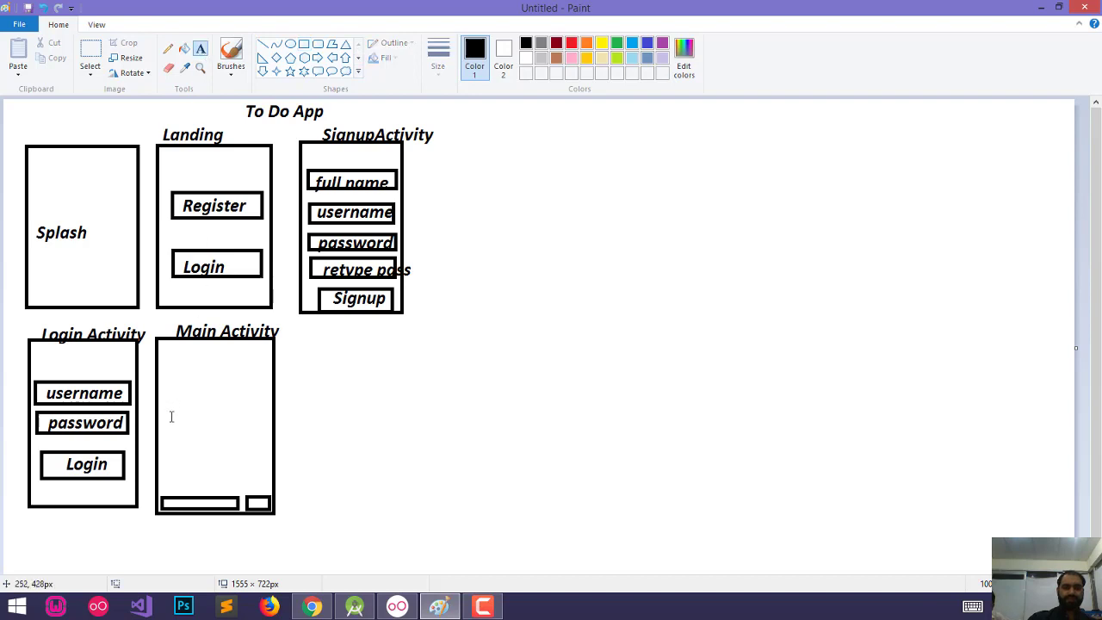
# Label the bottom input bar 'buy mac' and put a '+' in the small button square.
pyautogui.click(170, 506)
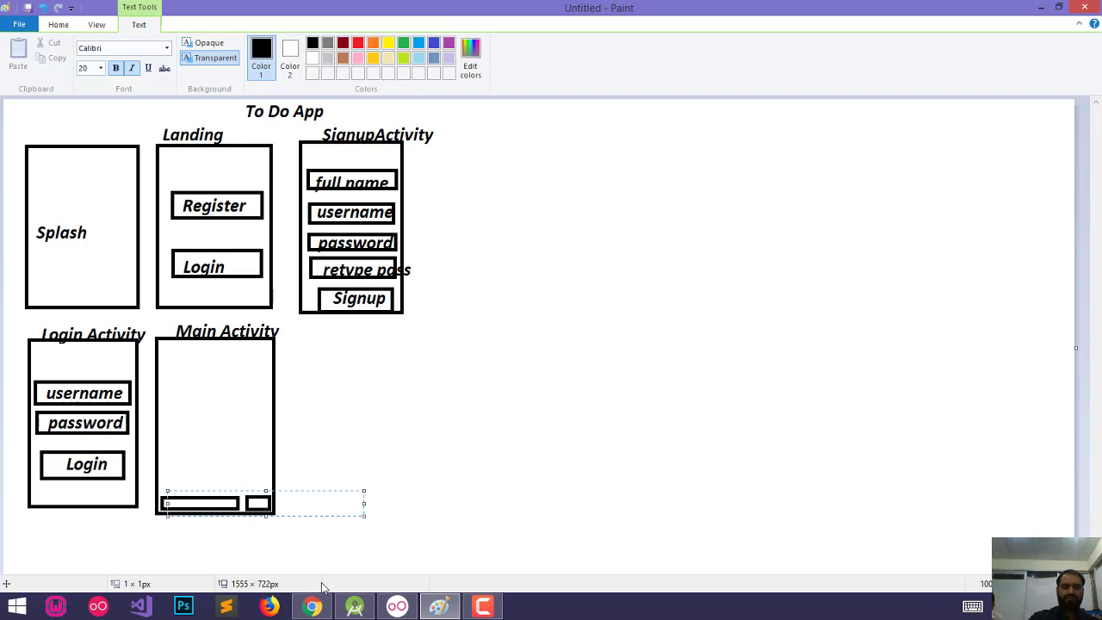
pyautogui.write('buy ')
pyautogui.write('mac')
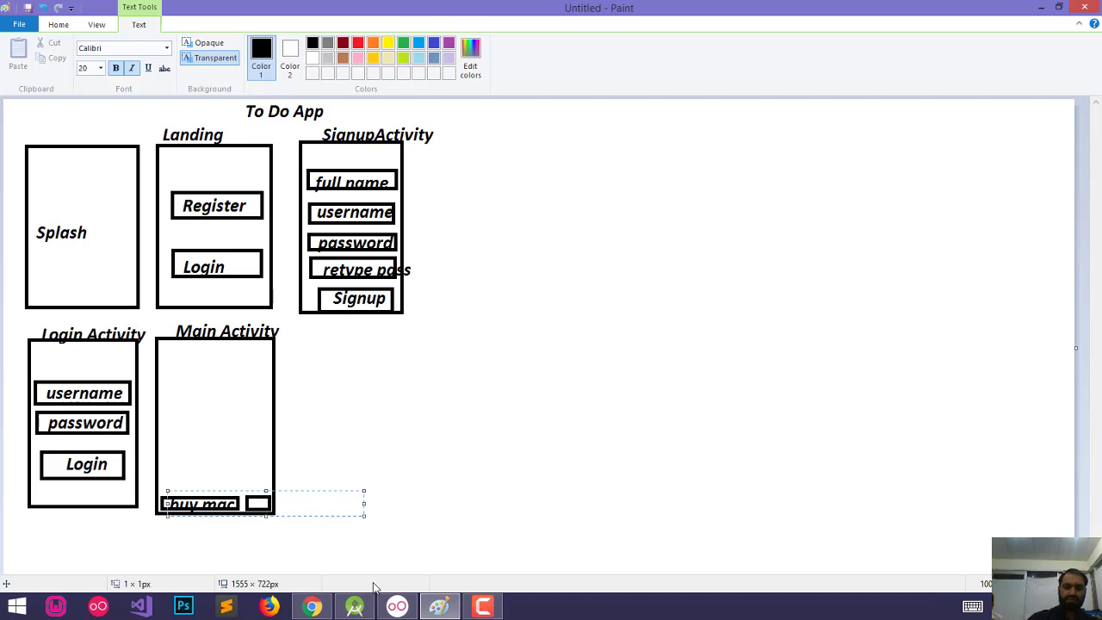
pyautogui.hotkey('ctrl', 'a')
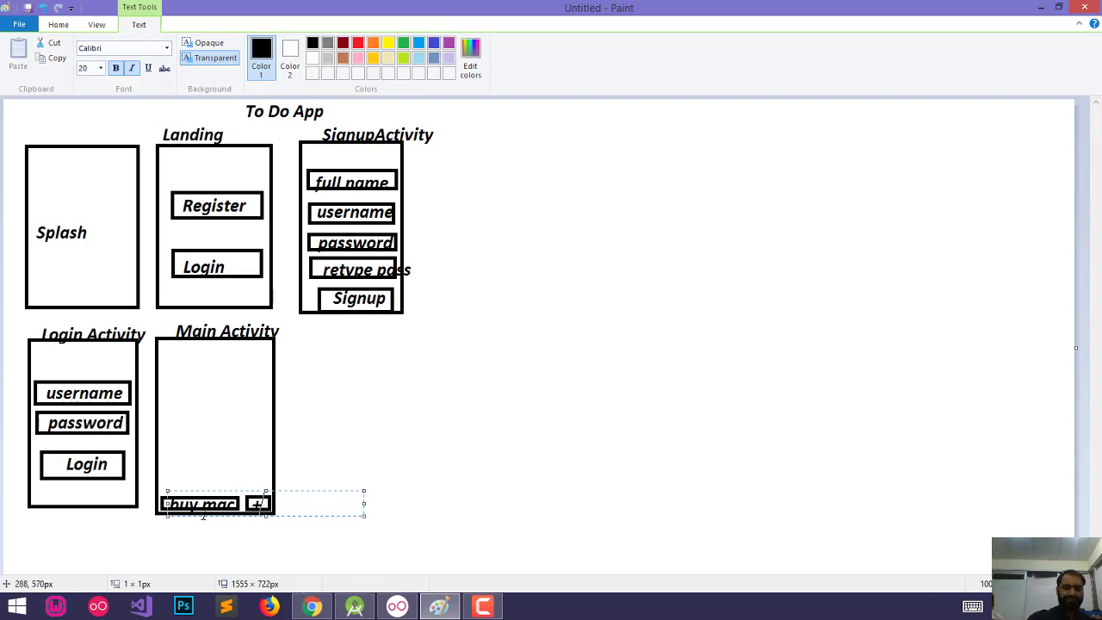
pyautogui.click(195, 389)
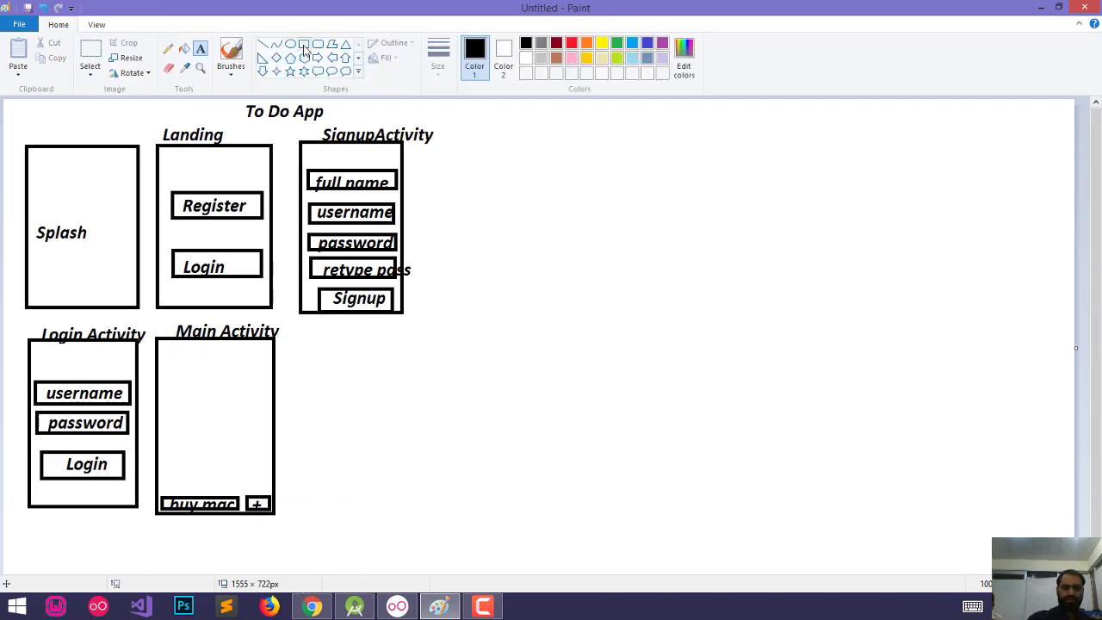
pyautogui.click(304, 47)
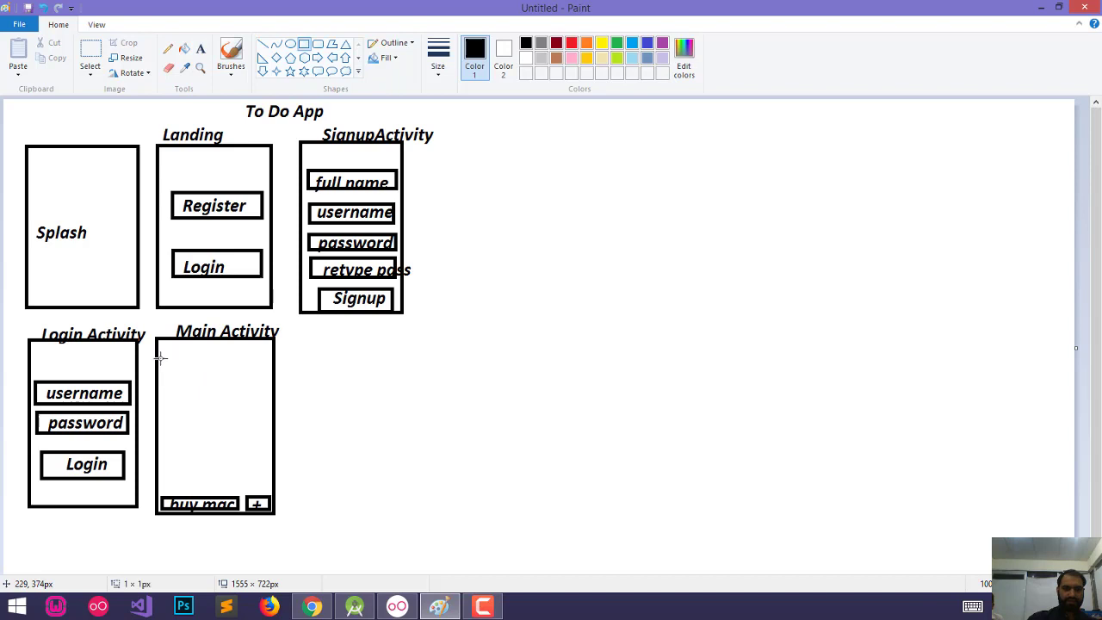
# Draw a list box inside Main Activity, divided into rows by four horizontal lines.
pyautogui.moveTo(160, 358); pyautogui.dragTo(267, 491)
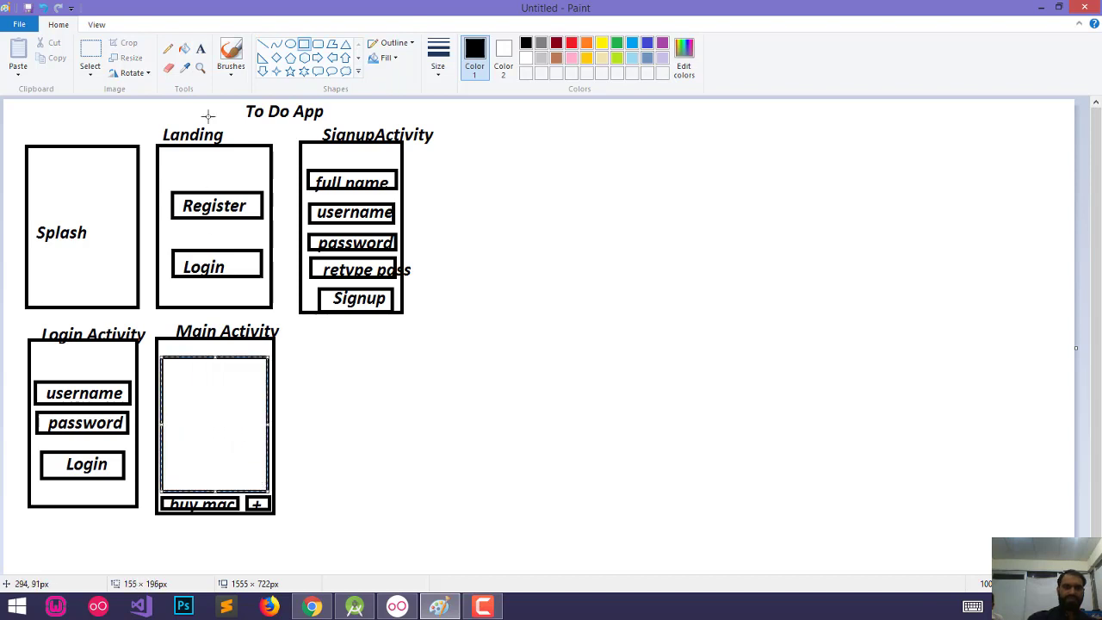
pyautogui.click(263, 44)
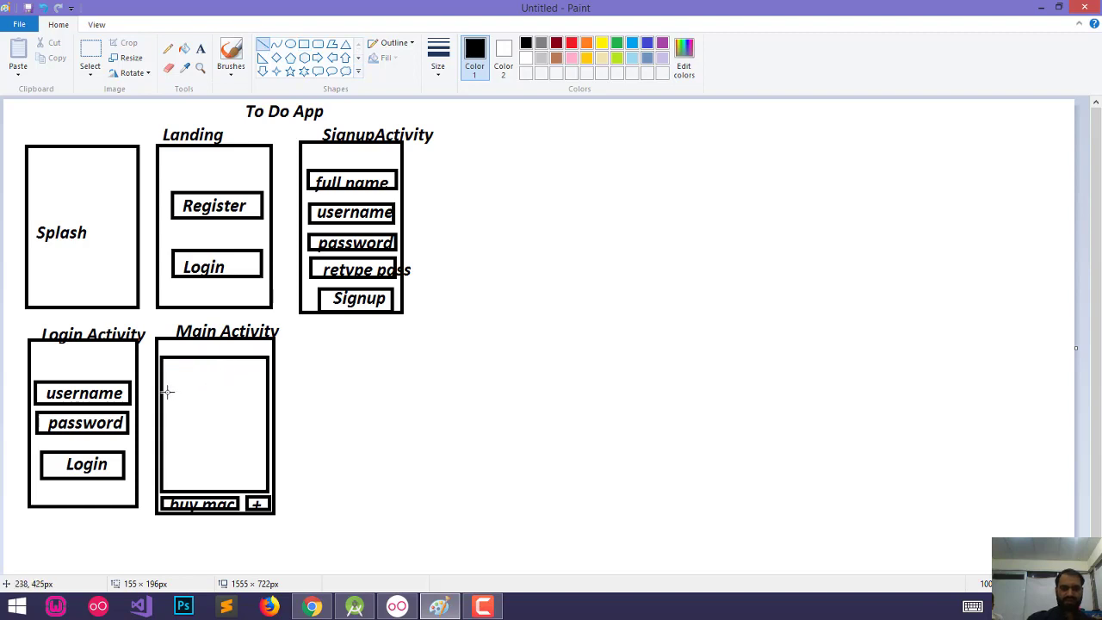
pyautogui.moveTo(164, 379); pyautogui.dragTo(264, 378)
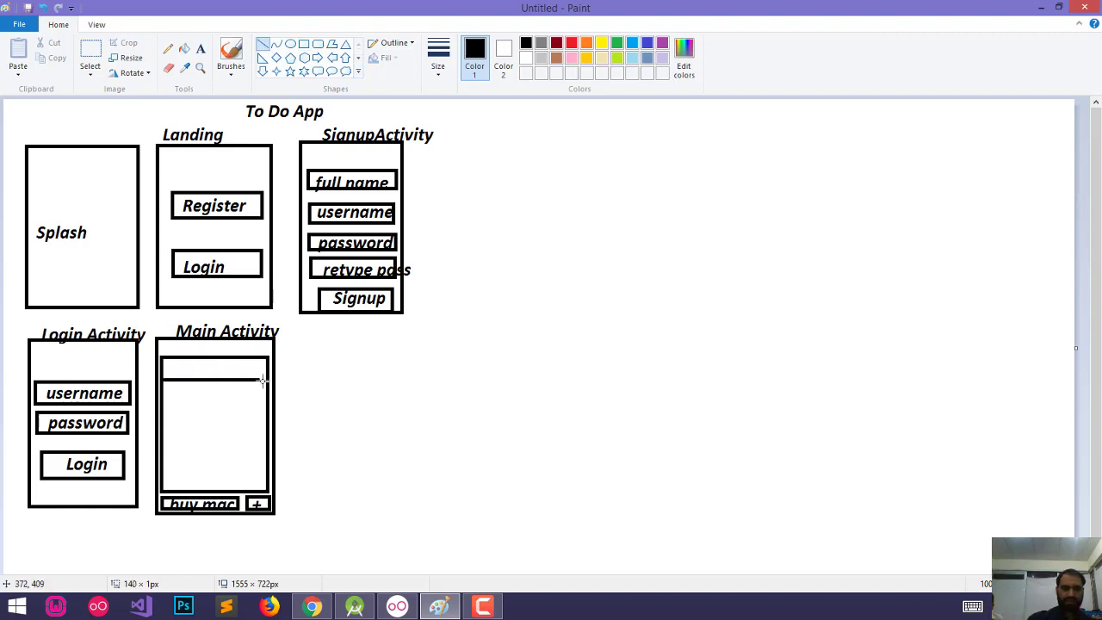
pyautogui.moveTo(166, 402); pyautogui.dragTo(256, 403)
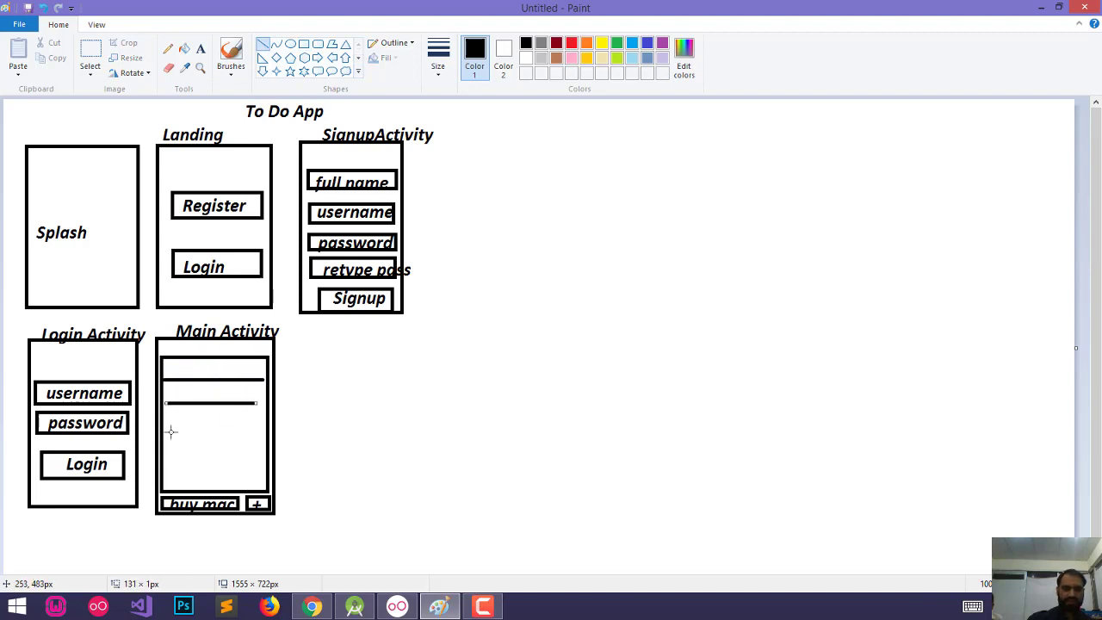
pyautogui.moveTo(162, 426); pyautogui.dragTo(266, 426)
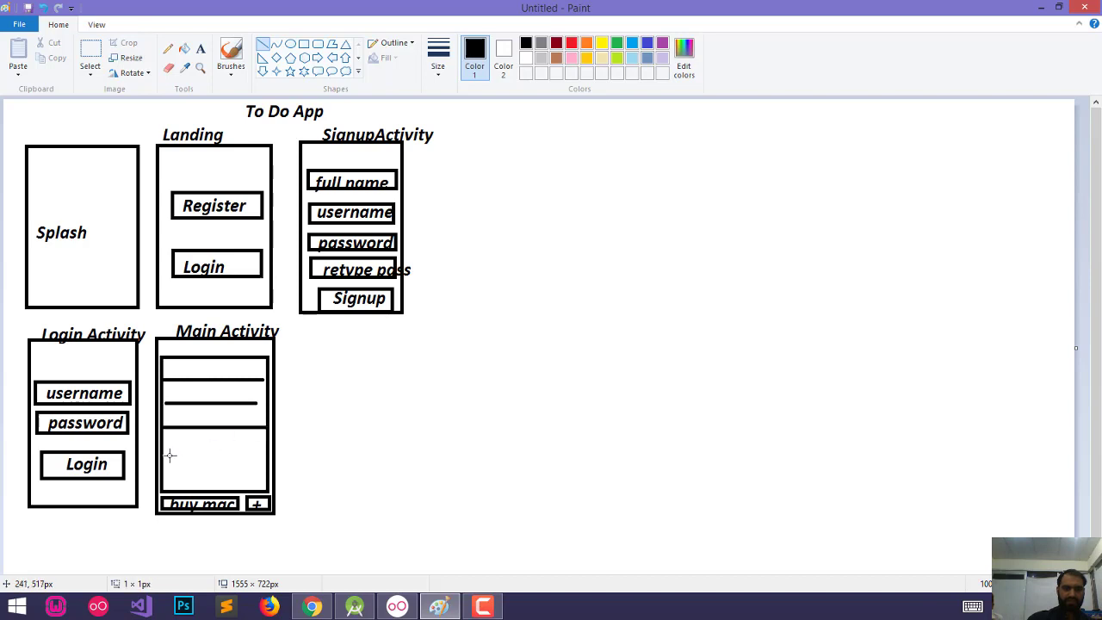
pyautogui.moveTo(168, 456); pyautogui.dragTo(250, 457)
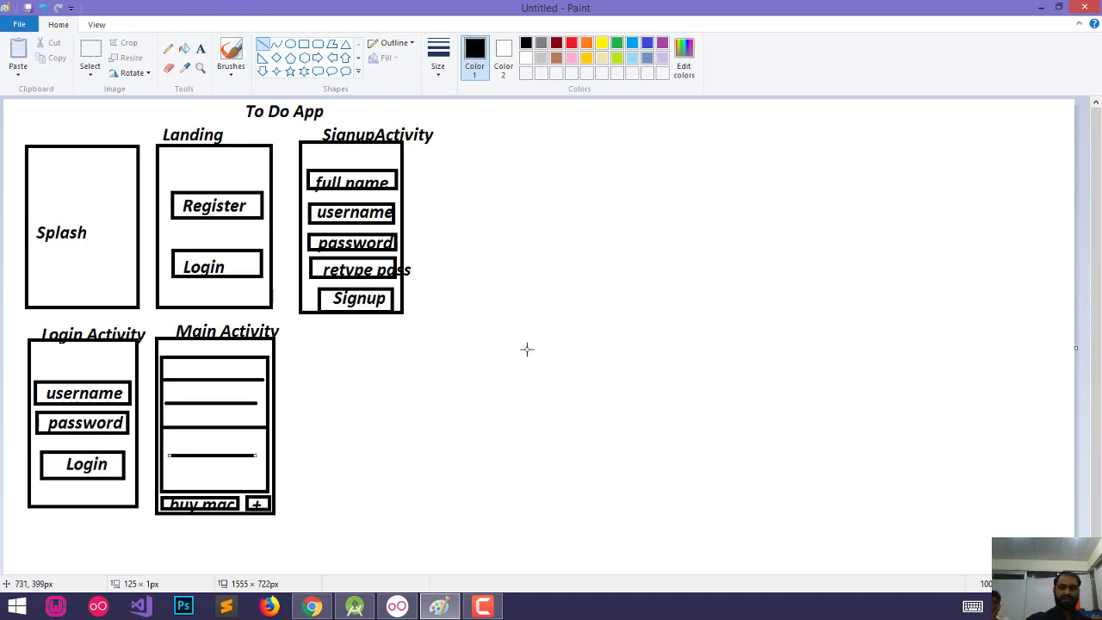
pyautogui.click(564, 259)
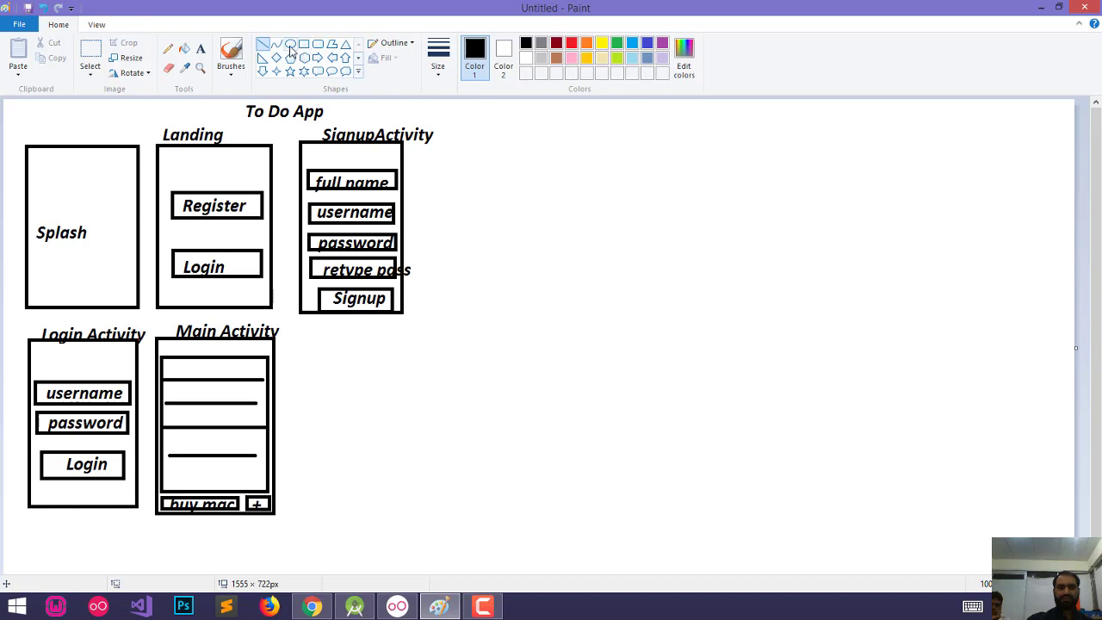
# Draw two stacked ellipses at the right edge and join them with vertical sides into a cylinder.
pyautogui.click(291, 45)
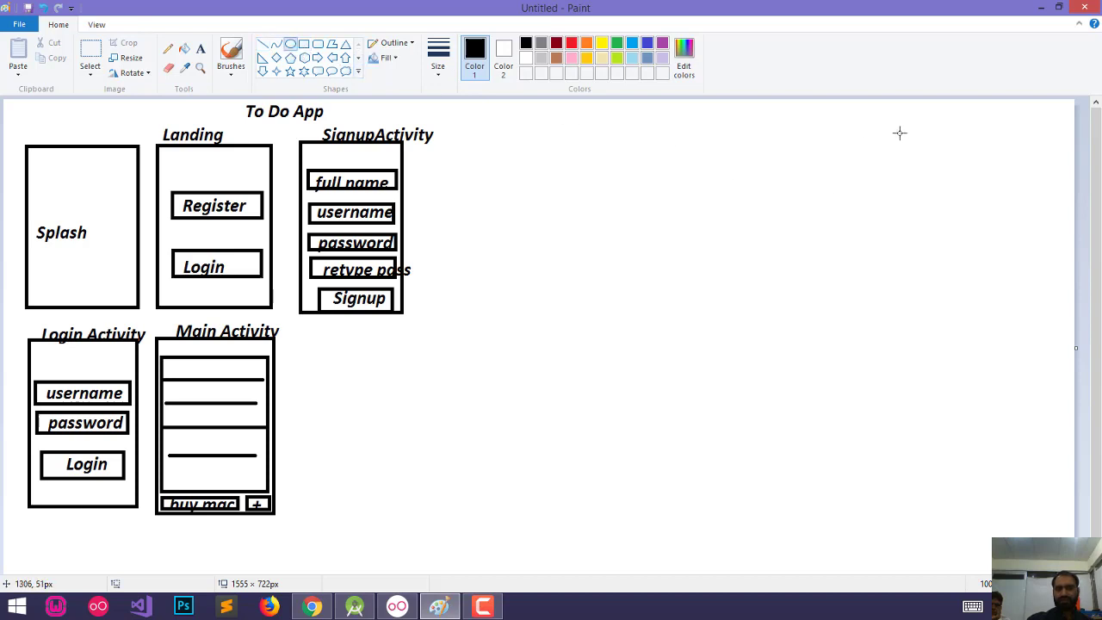
pyautogui.moveTo(898, 133); pyautogui.dragTo(1022, 165)
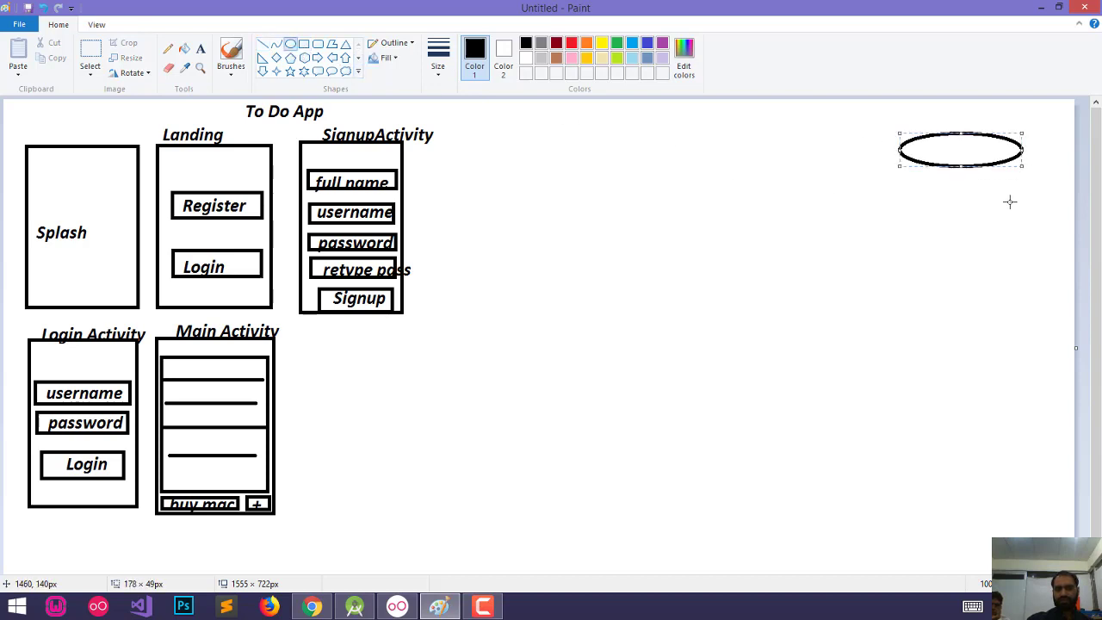
pyautogui.moveTo(906, 271); pyautogui.dragTo(1016, 295)
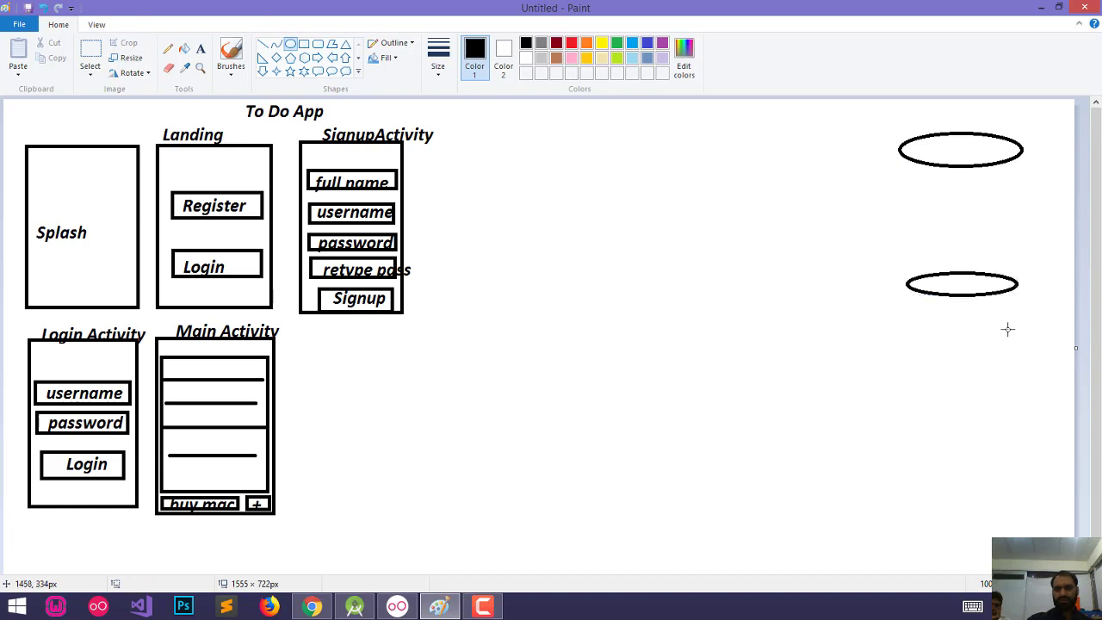
pyautogui.click(262, 44)
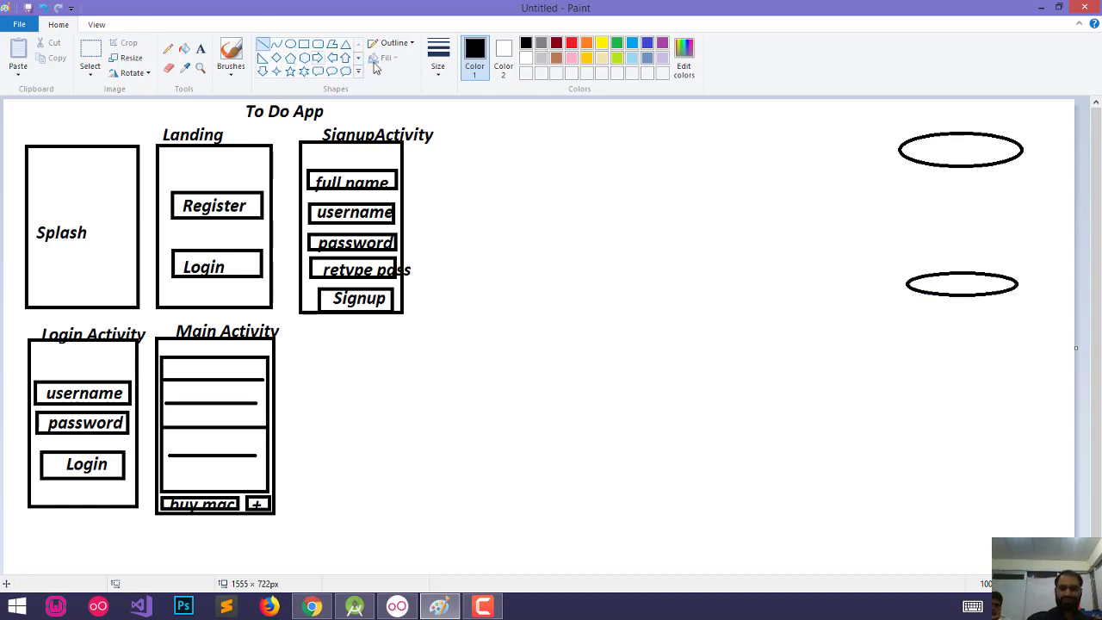
pyautogui.moveTo(899, 150); pyautogui.dragTo(898, 284)
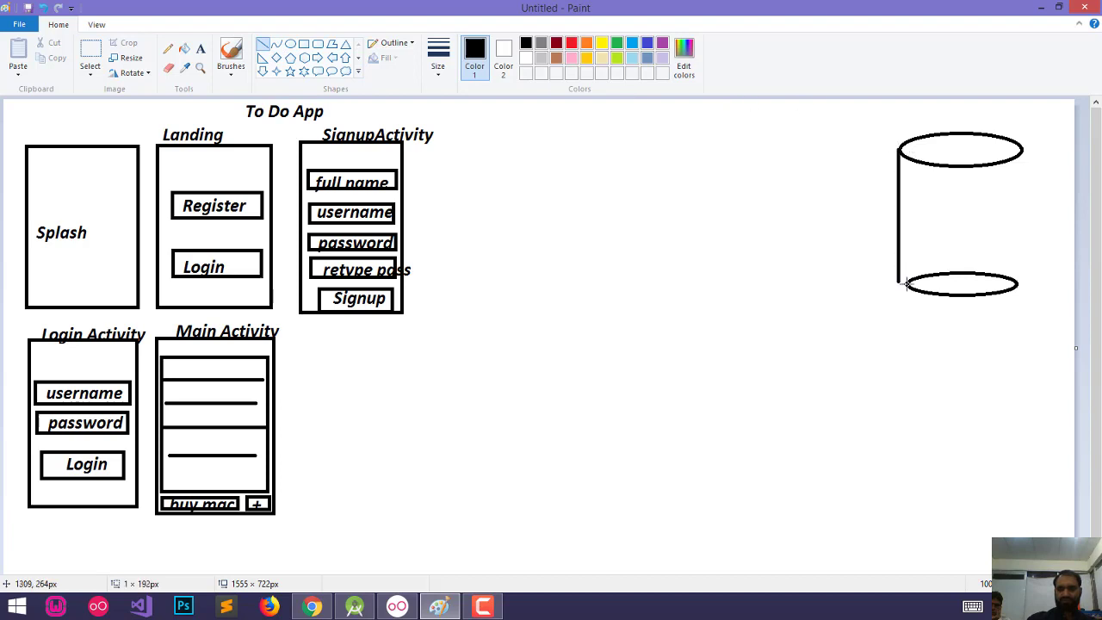
pyautogui.moveTo(1026, 150); pyautogui.dragTo(1026, 284)
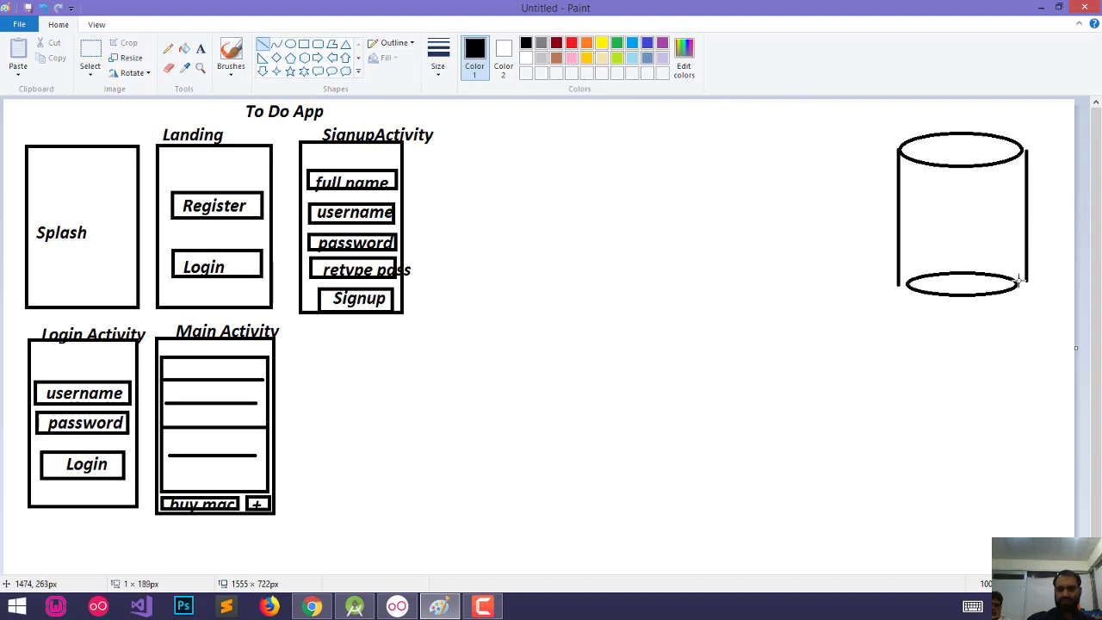
pyautogui.click(200, 48)
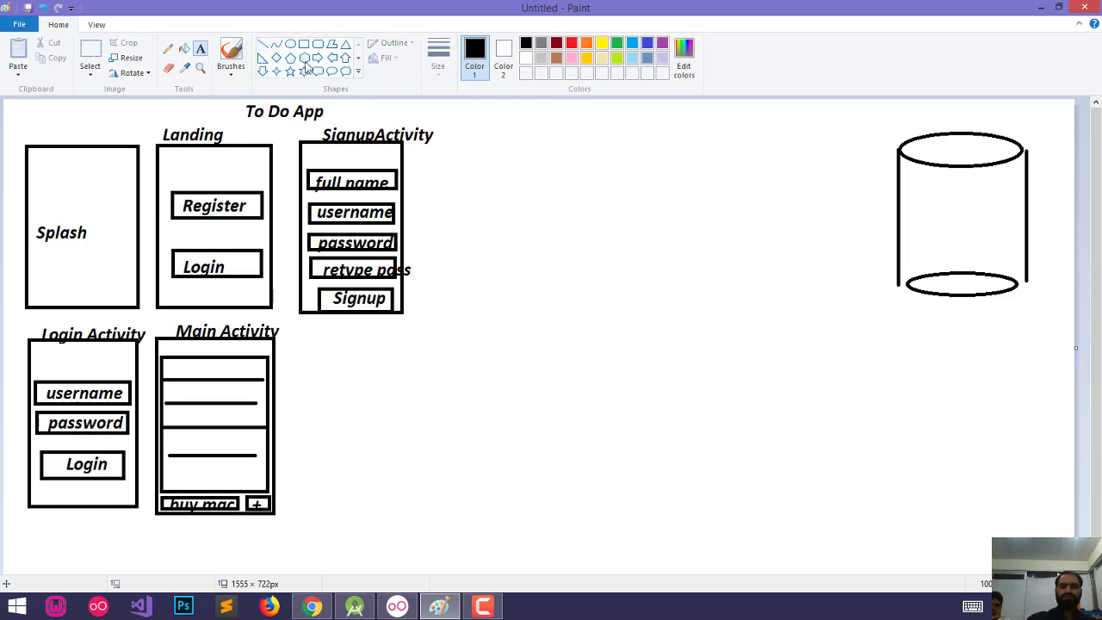
# Write 'MySql' inside the database cylinder.
pyautogui.click(910, 189)
pyautogui.write('M')
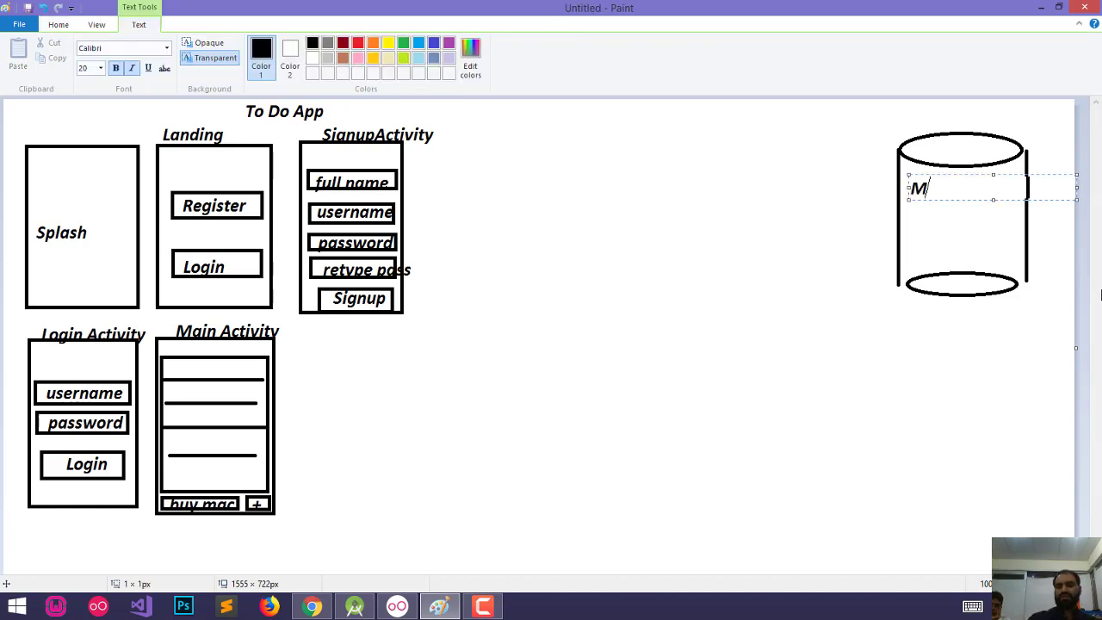
pyautogui.write('ySql')
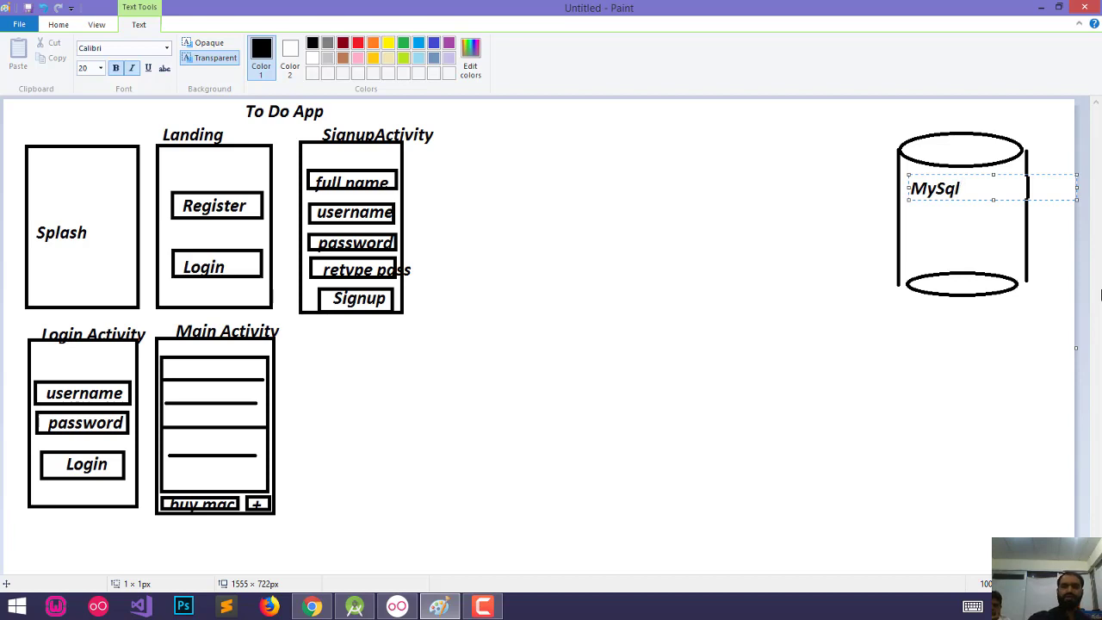
pyautogui.click(925, 248)
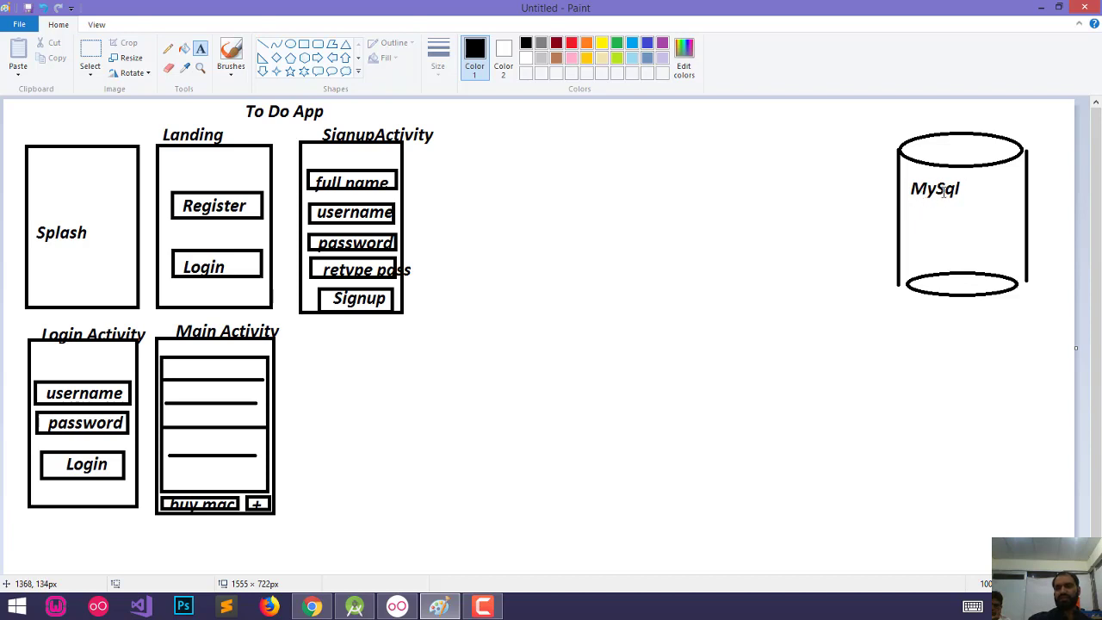
# Type todo_db and tbl_user with columns user_id, fullname, username and password left of the cylinder.
pyautogui.click(693, 139)
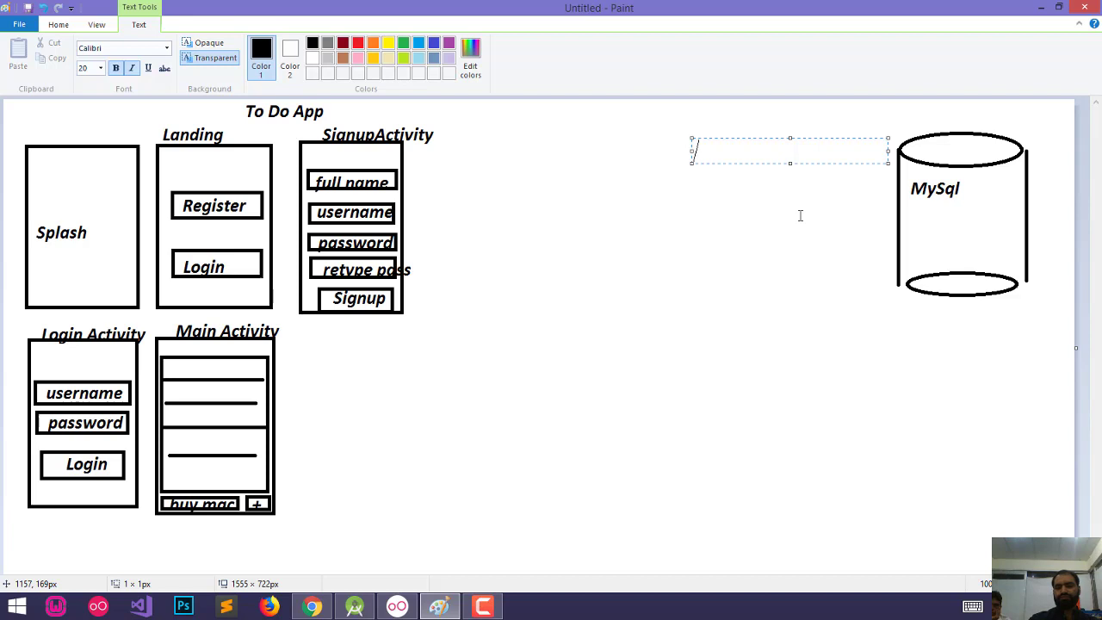
pyautogui.write('todo_')
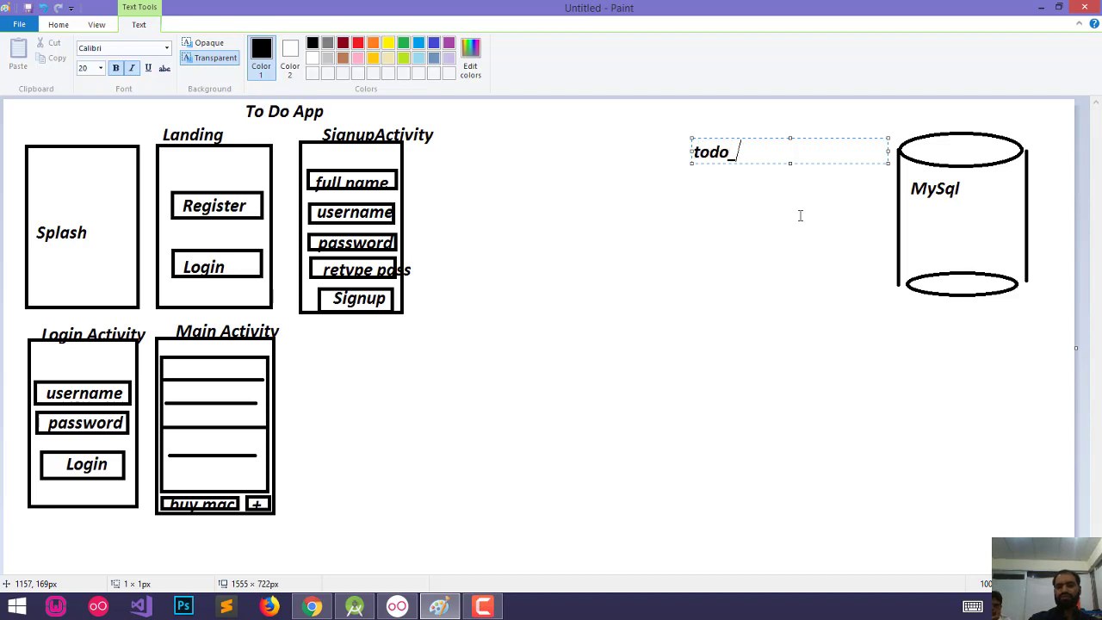
pyautogui.write('db')
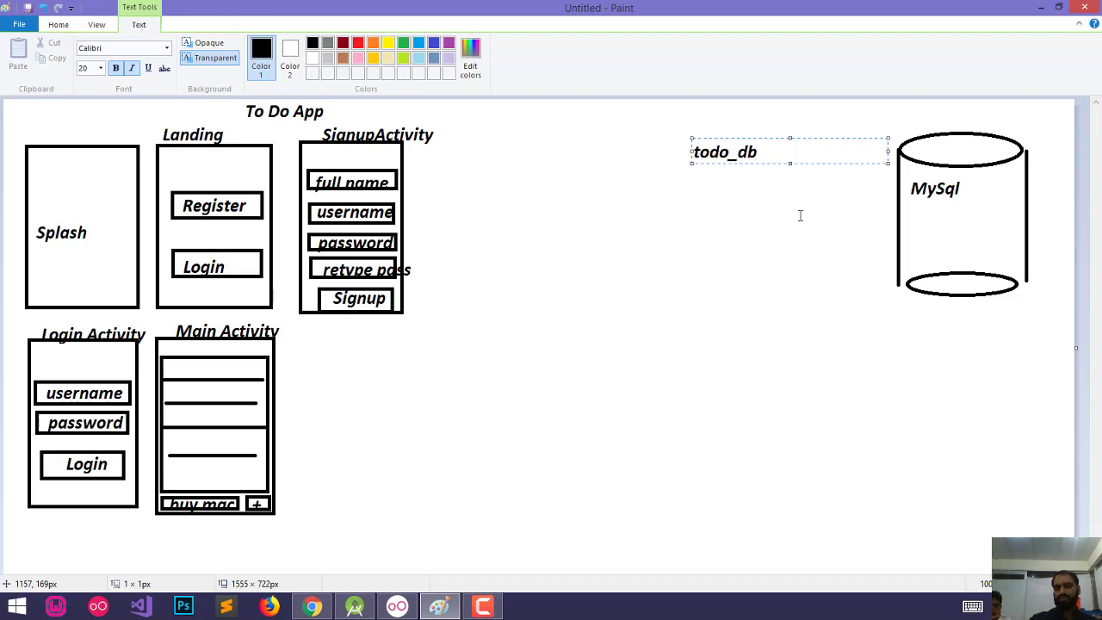
pyautogui.press('Return')
pyautogui.press('Return')
pyautogui.write('bl_')
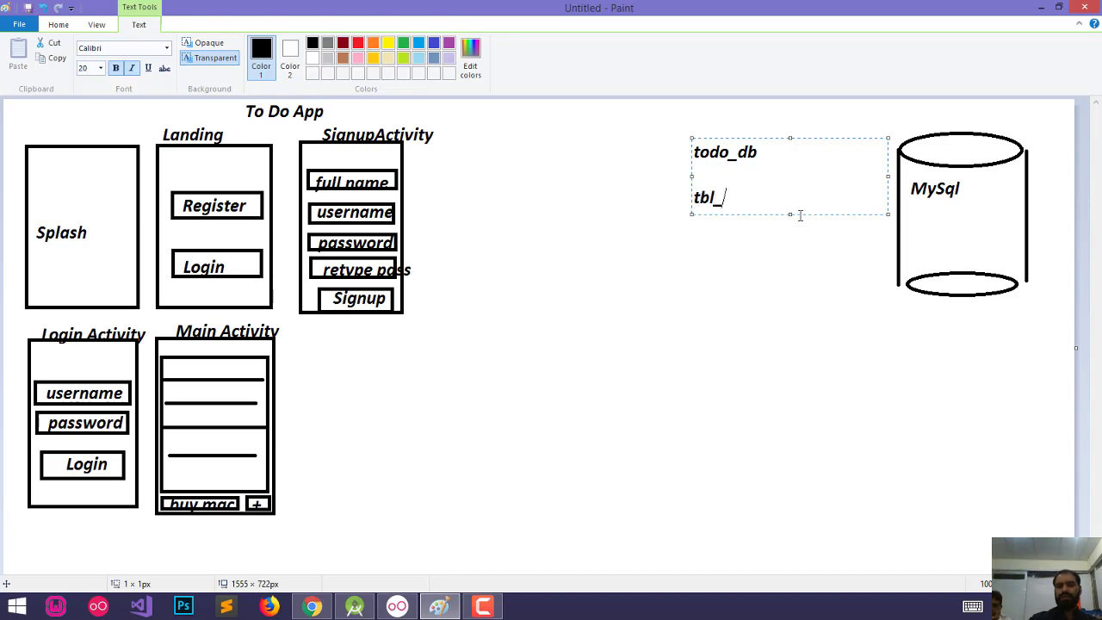
pyautogui.write('user')
pyautogui.press('Return')
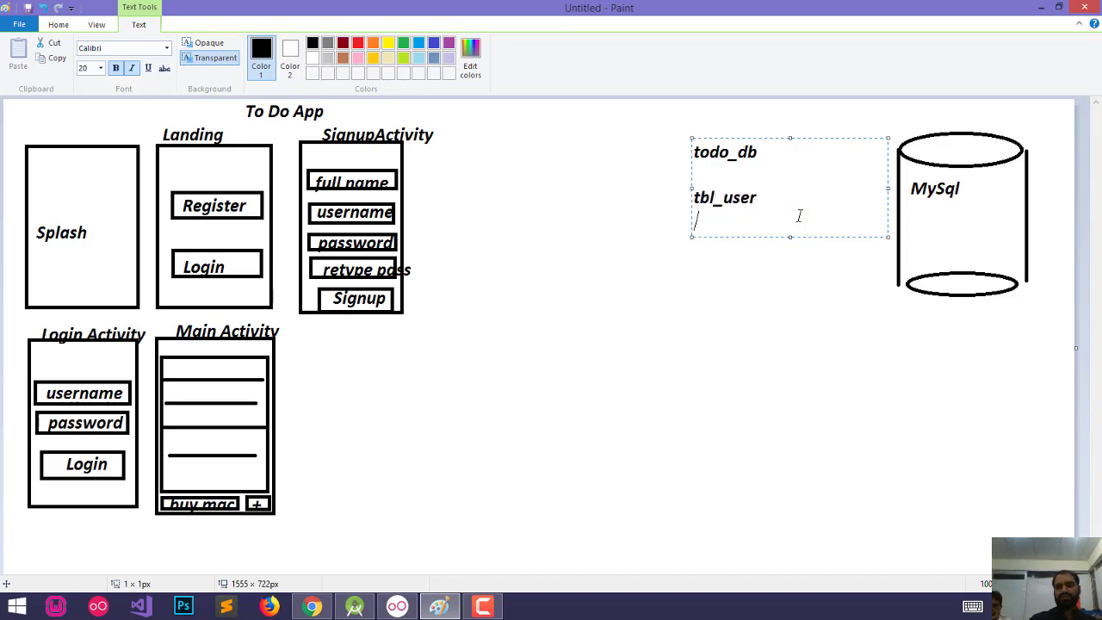
pyautogui.write('user_id')
pyautogui.press('Return')
pyautogui.write('fullnam')
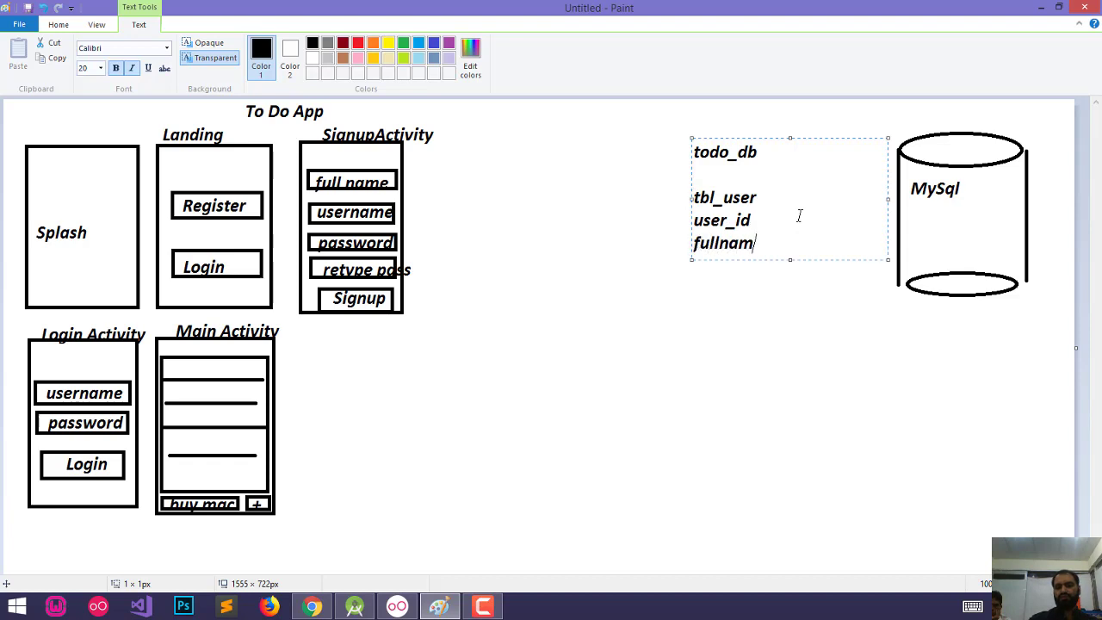
pyautogui.write('e')
pyautogui.press('Return')
pyautogui.write('username')
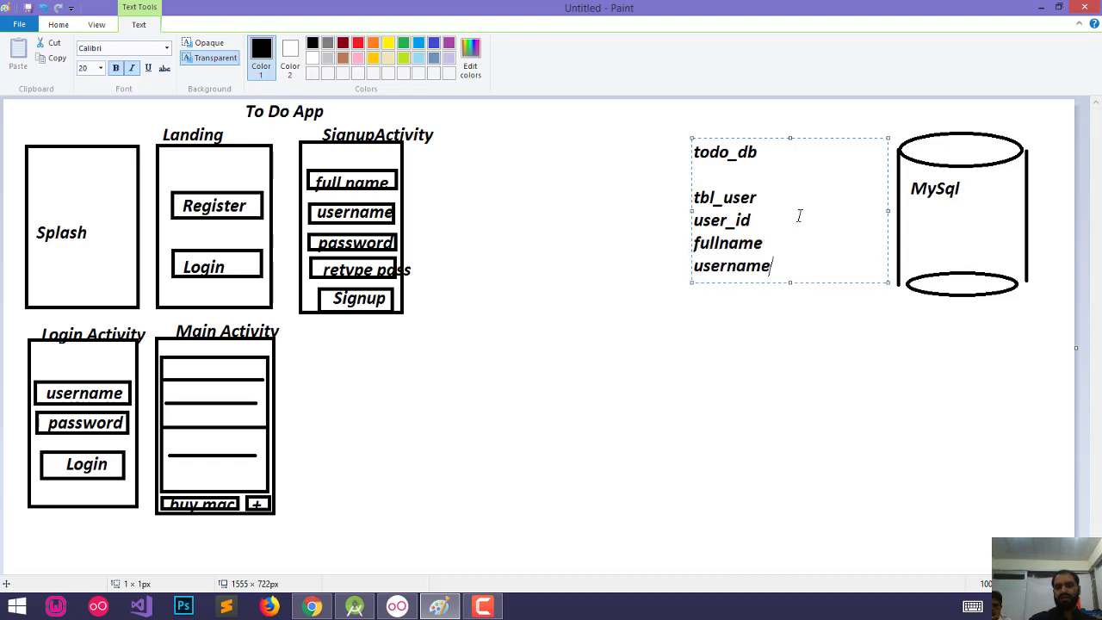
pyautogui.press('Return')
pyautogui.write('password')
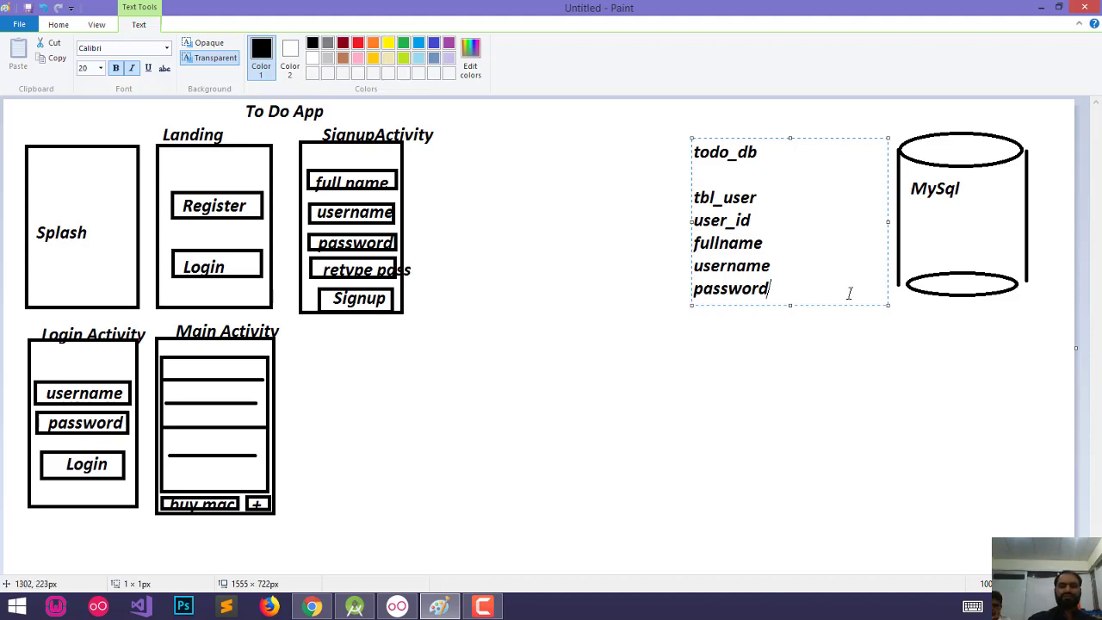
# Underline the tbl_user heading and mark user_id as (PK) and username as (UNIQUE).
pyautogui.click(757, 198)
pyautogui.press('Return')
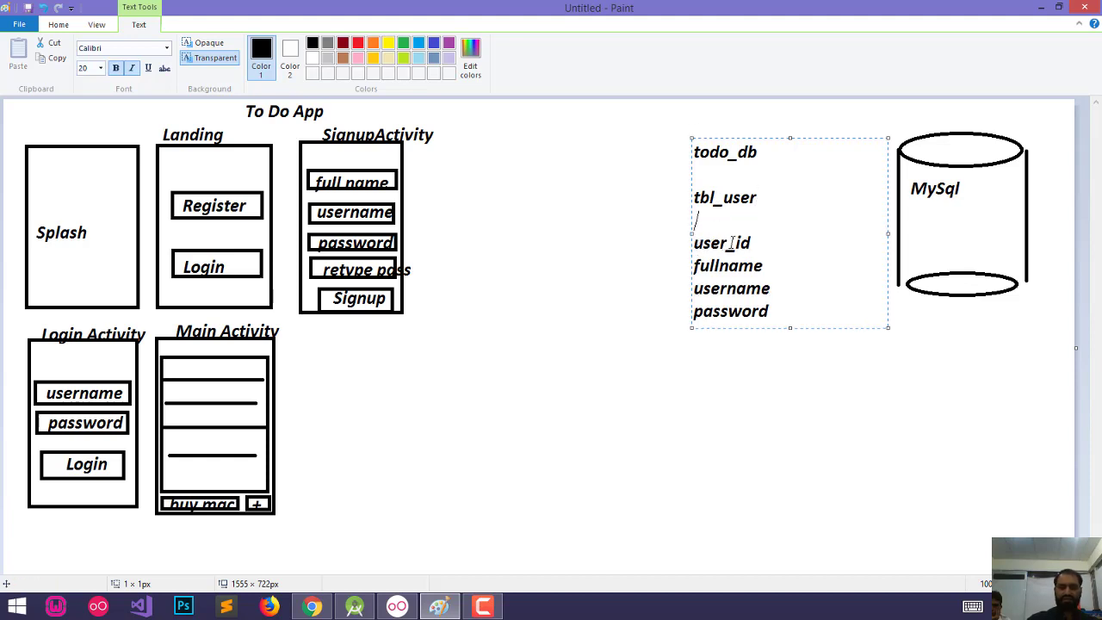
pyautogui.write('__')
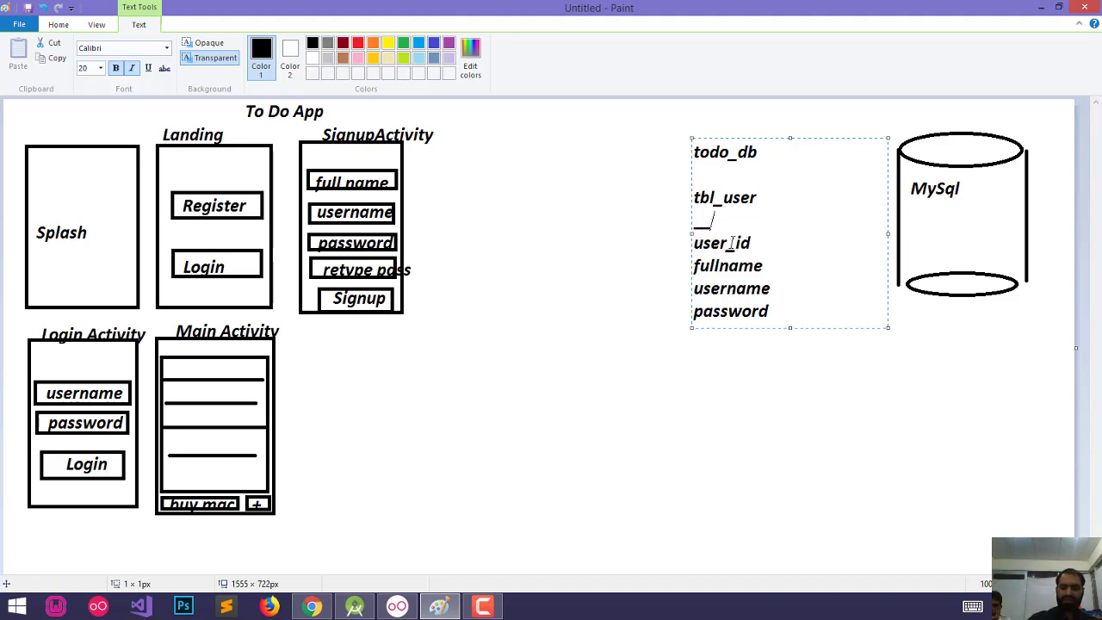
pyautogui.write('_______')
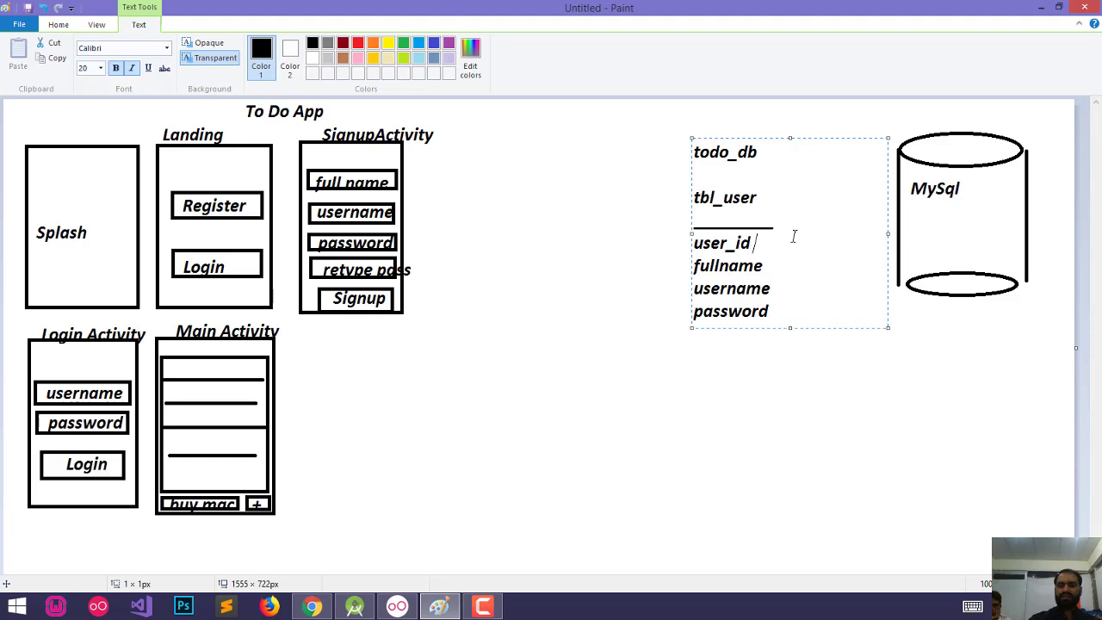
pyautogui.write(' Prim')
pyautogui.press('BackSpace')
pyautogui.press('BackSpace')
pyautogui.press('BackSpace')
pyautogui.press('BackSpace')
pyautogui.write('(PK)')
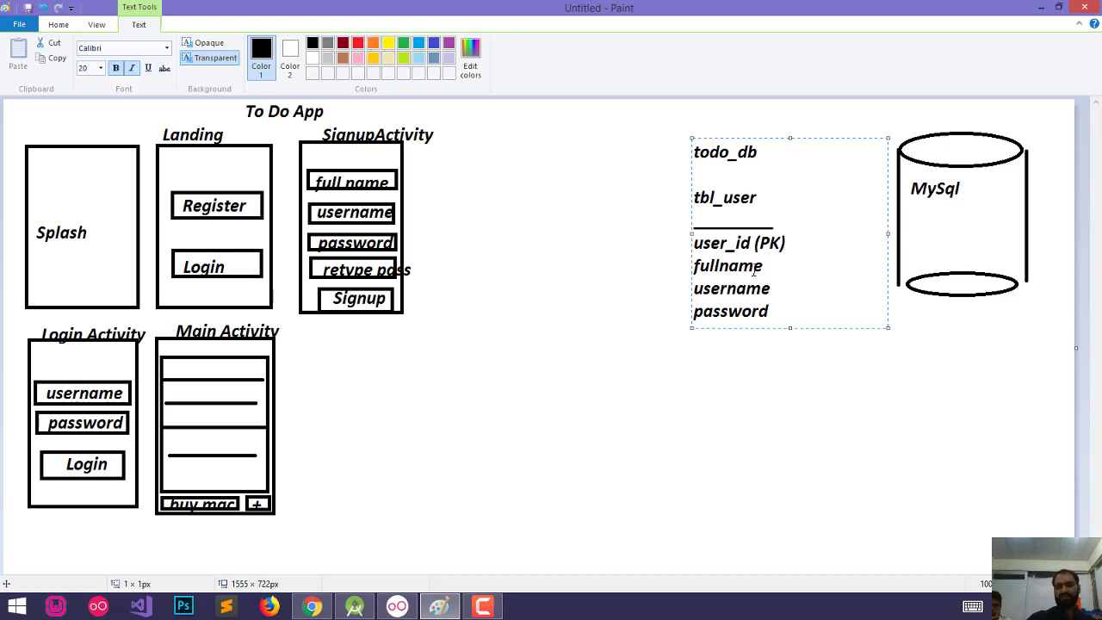
pyautogui.click(791, 287)
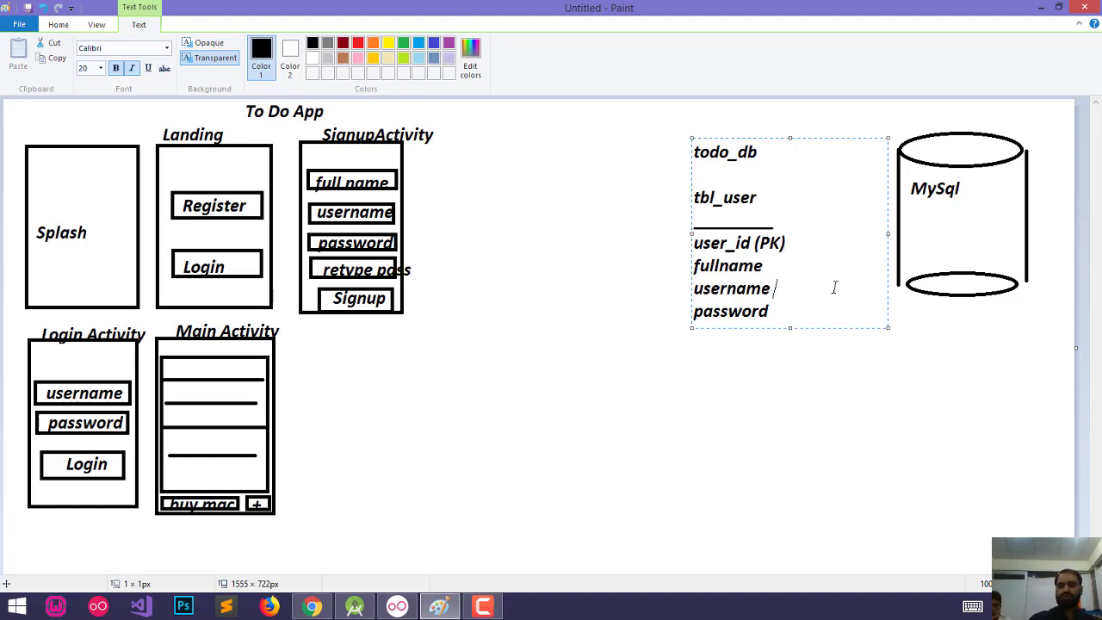
pyautogui.write('(UNI')
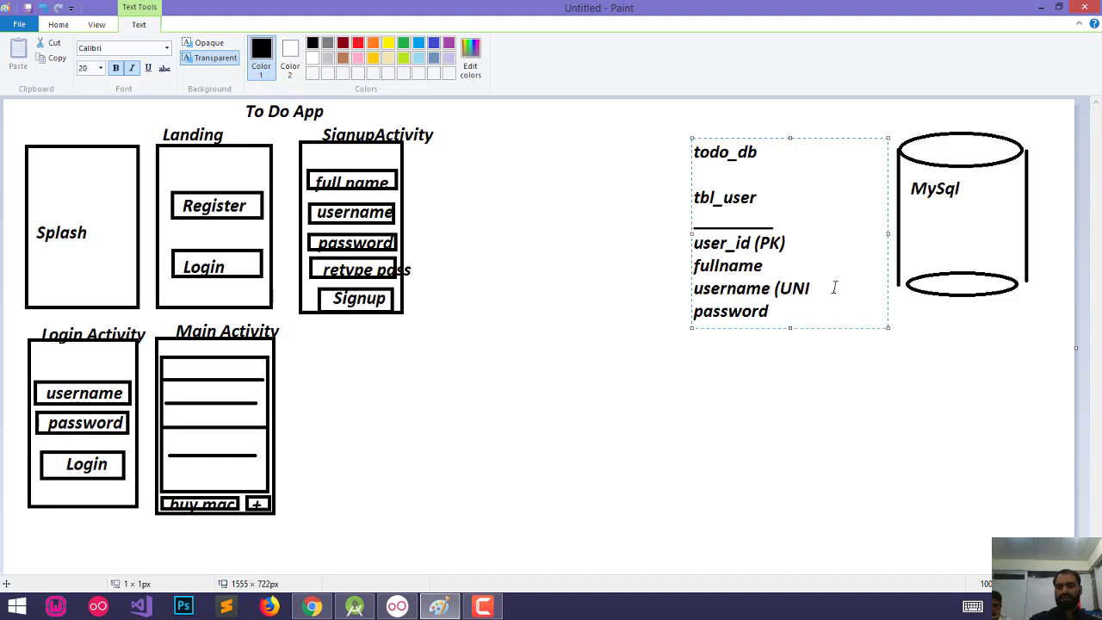
pyautogui.write('QUE)')
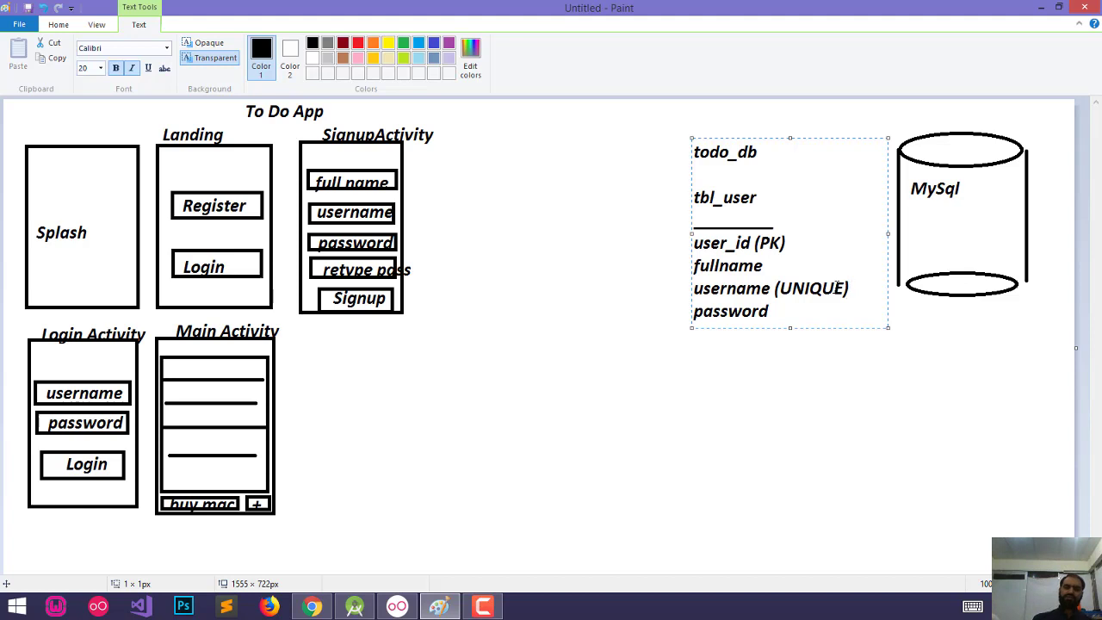
pyautogui.click(729, 437)
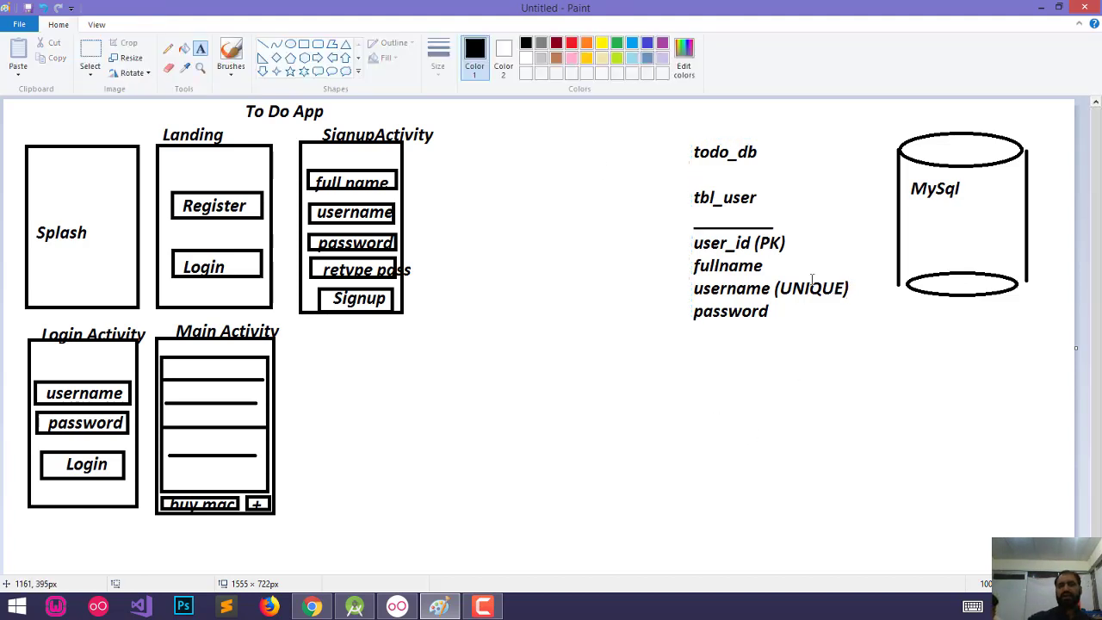
# Add an underlined tbl_task table below tbl_user listing task_id, task_name and user_id (FK).
pyautogui.click(703, 360)
pyautogui.write('tbl')
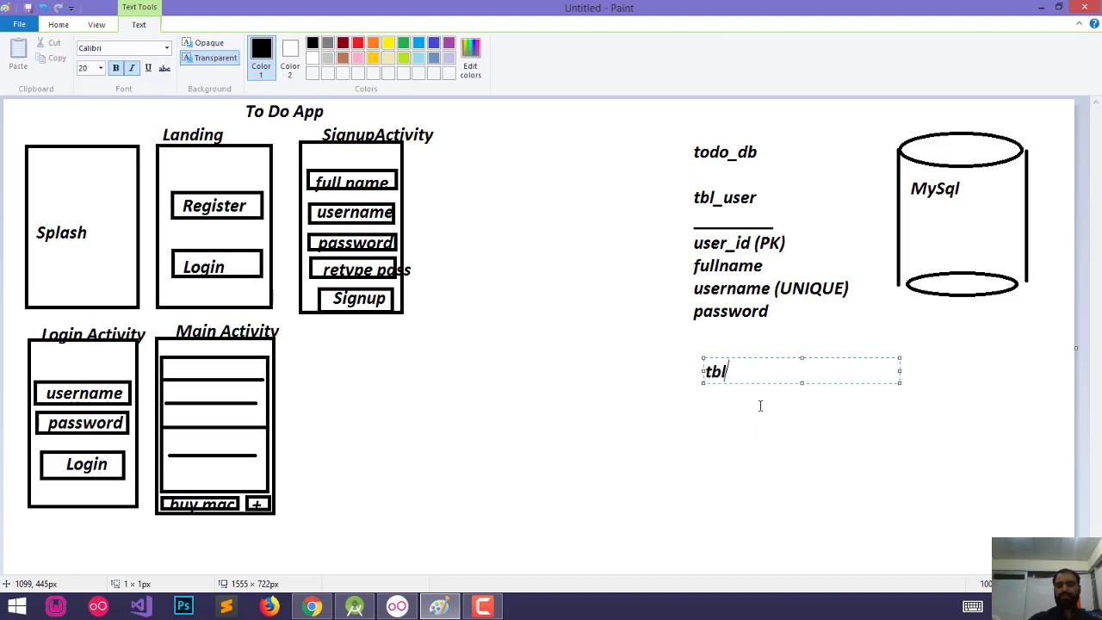
pyautogui.write('_task')
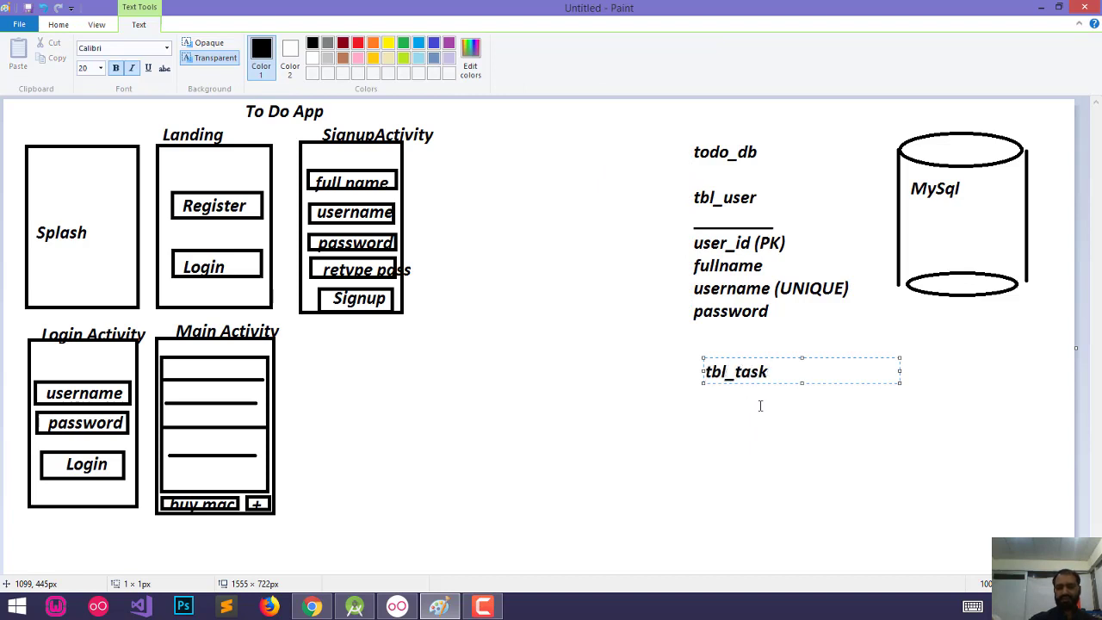
pyautogui.press('Return')
pyautogui.write('___')
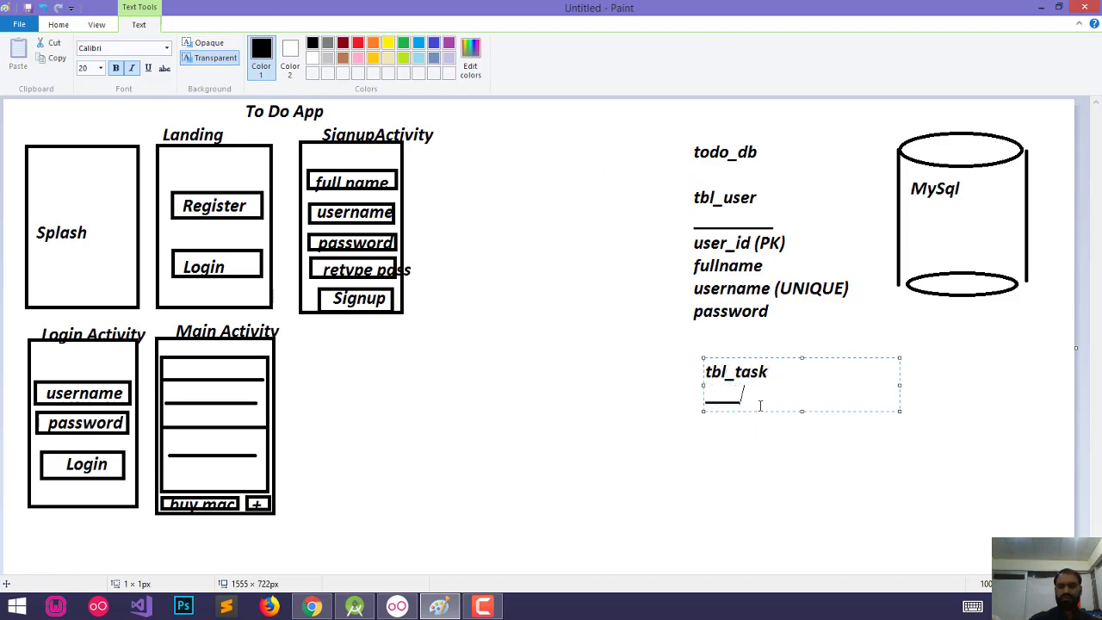
pyautogui.write('_____')
pyautogui.press('Return')
pyautogui.write('task_id')
pyautogui.press('Return')
pyautogui.write('t')
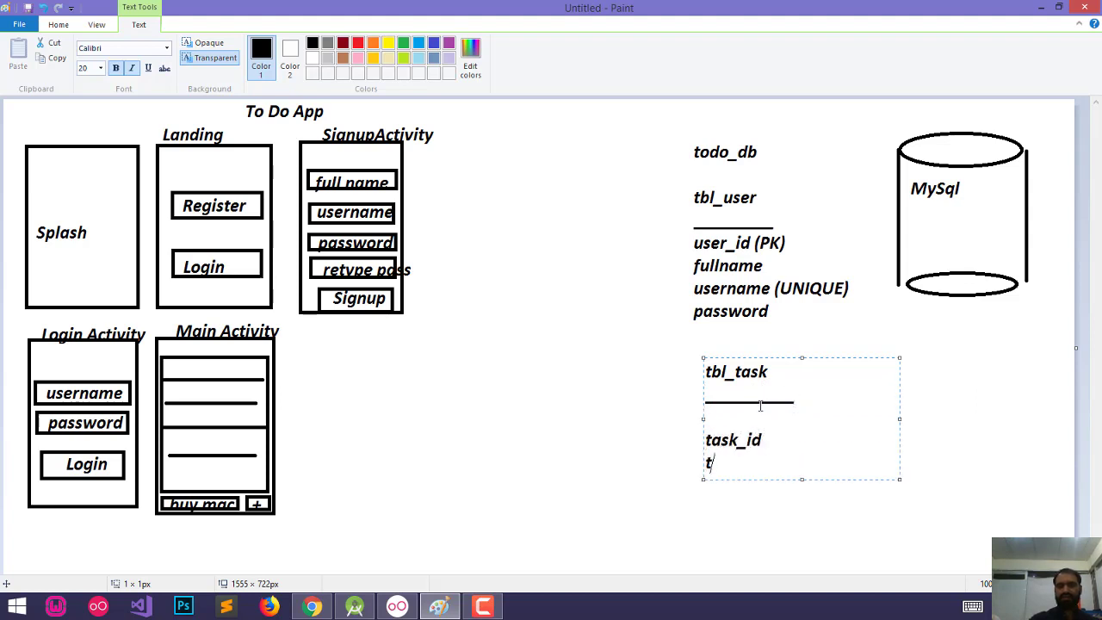
pyautogui.write('ask_name')
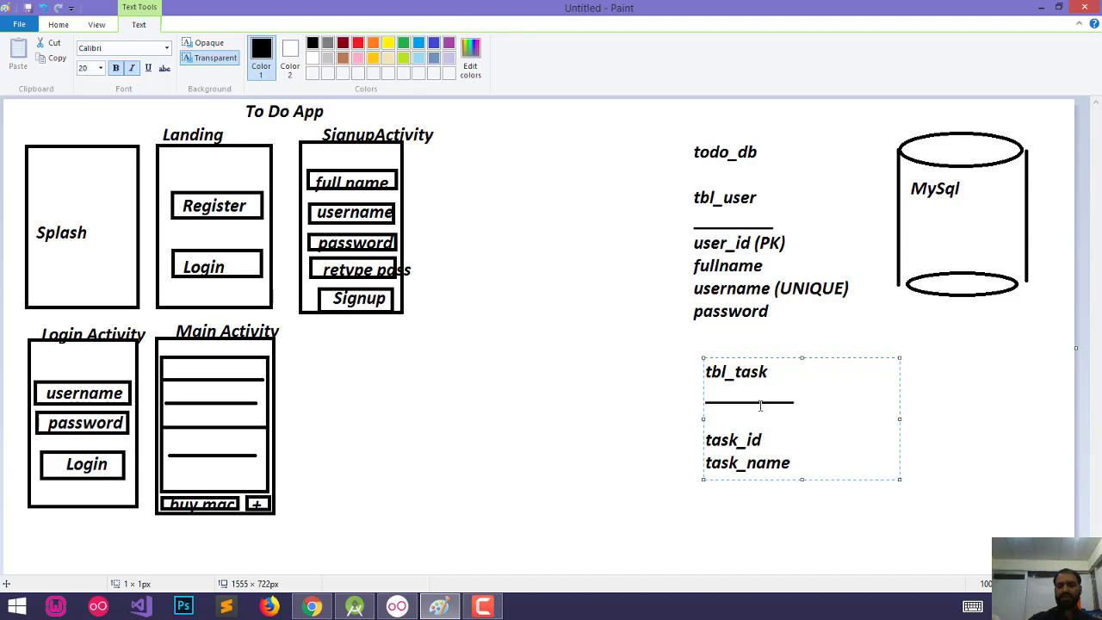
pyautogui.press('Return')
pyautogui.write('user_id')
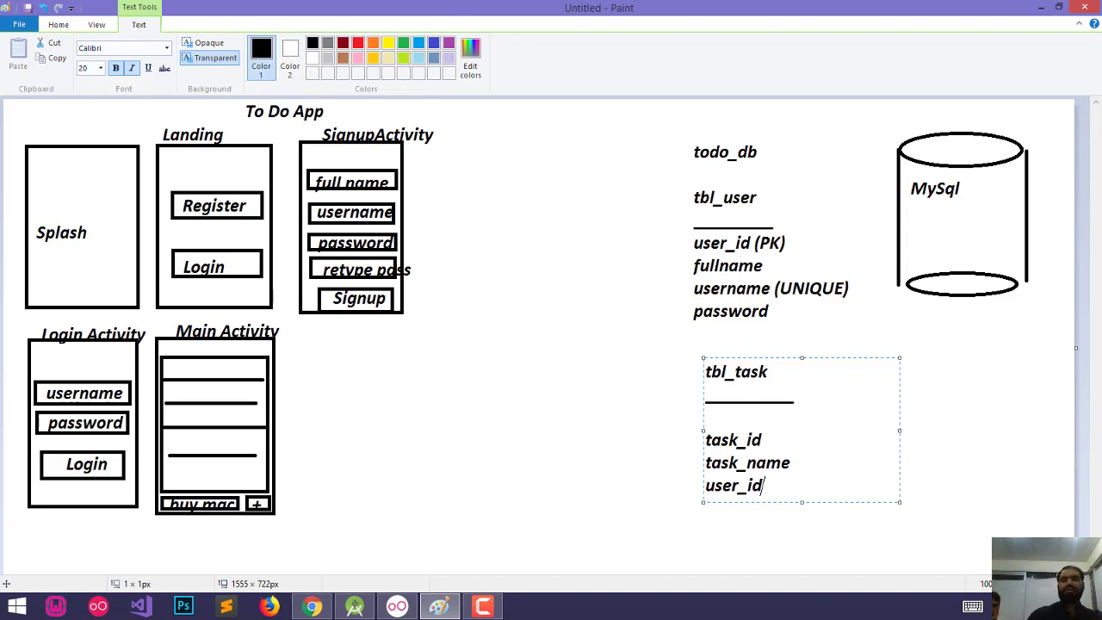
pyautogui.write(' (FK')
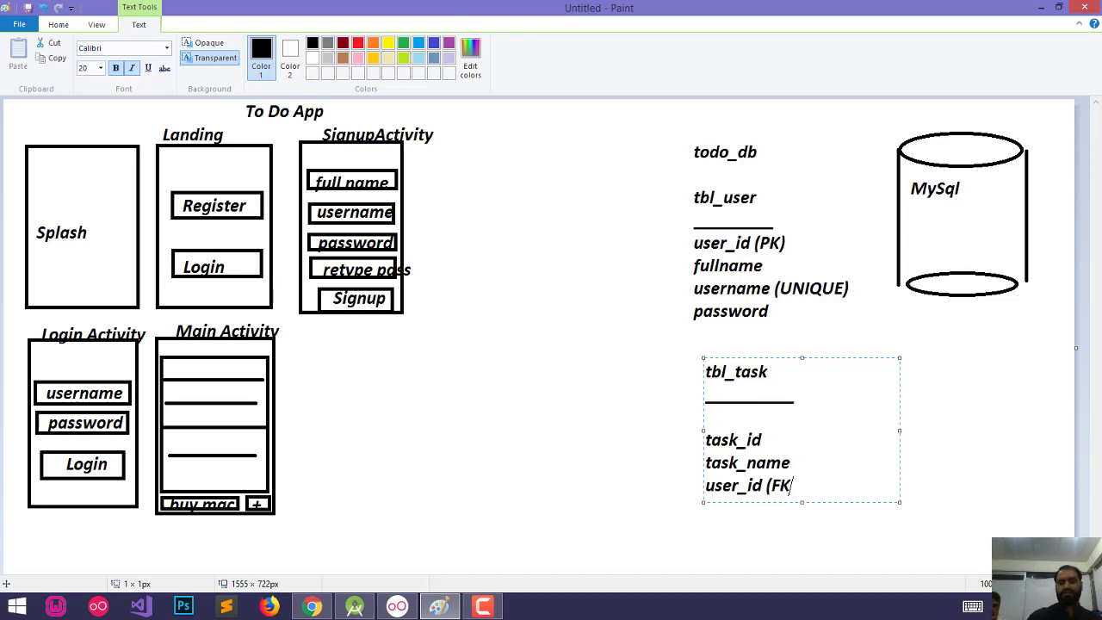
pyautogui.write(')')
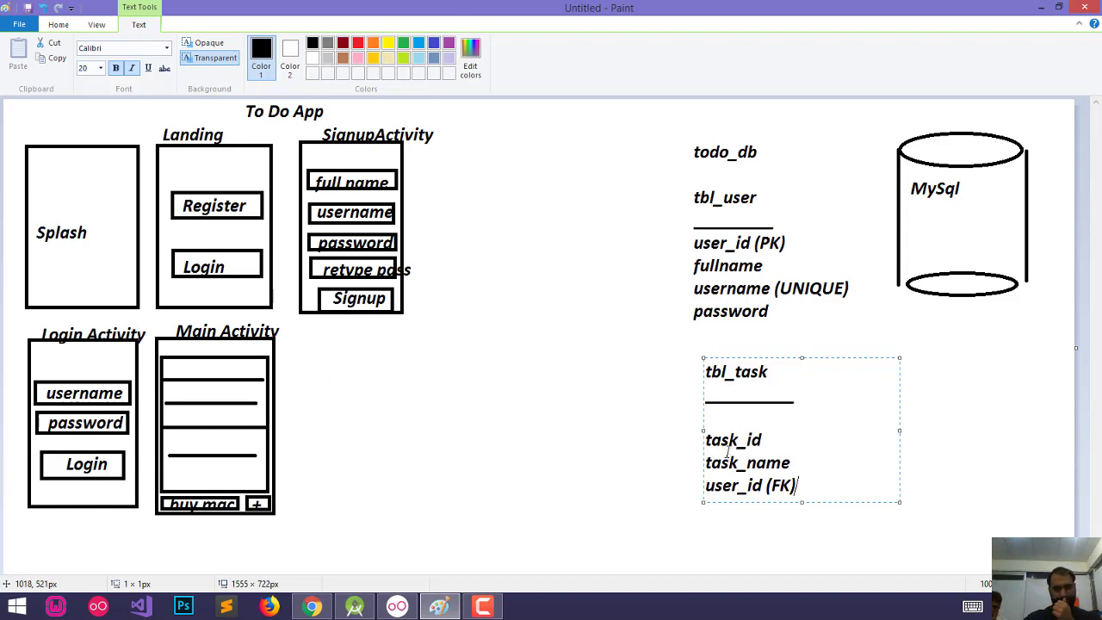
pyautogui.click(551, 415)
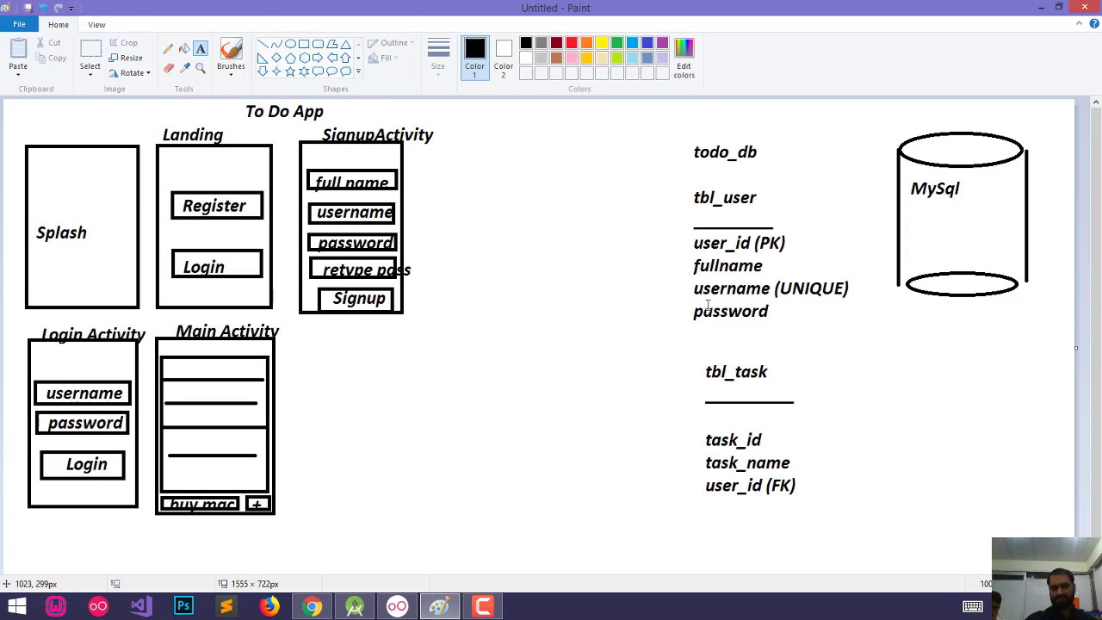
pyautogui.click(318, 57)
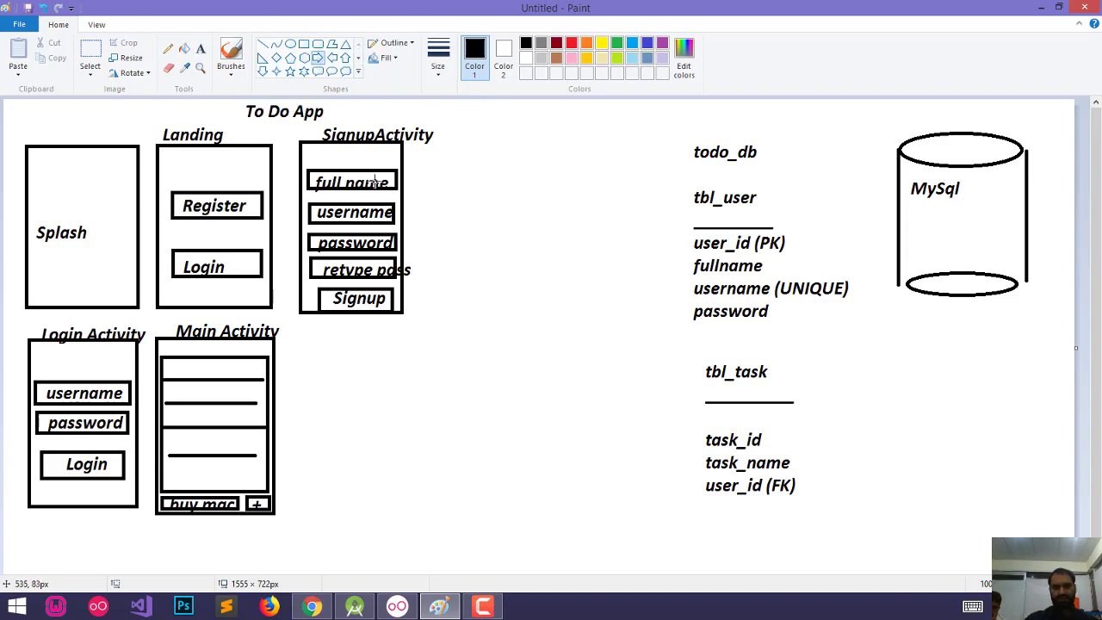
# Draw a large right-pointing block arrow from SignupActivity to the tbl_user list.
pyautogui.moveTo(412, 217)
pyautogui.mouseDown()
pyautogui.moveTo(508, 267)
pyautogui.moveTo(686, 269)
pyautogui.mouseUp()
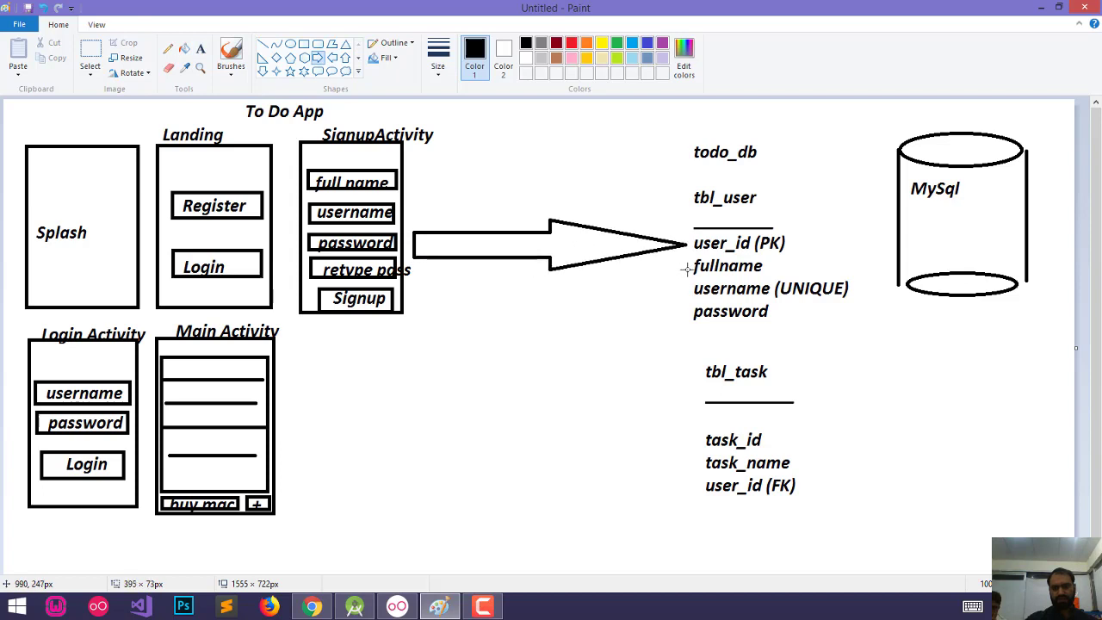
pyautogui.click(625, 278)
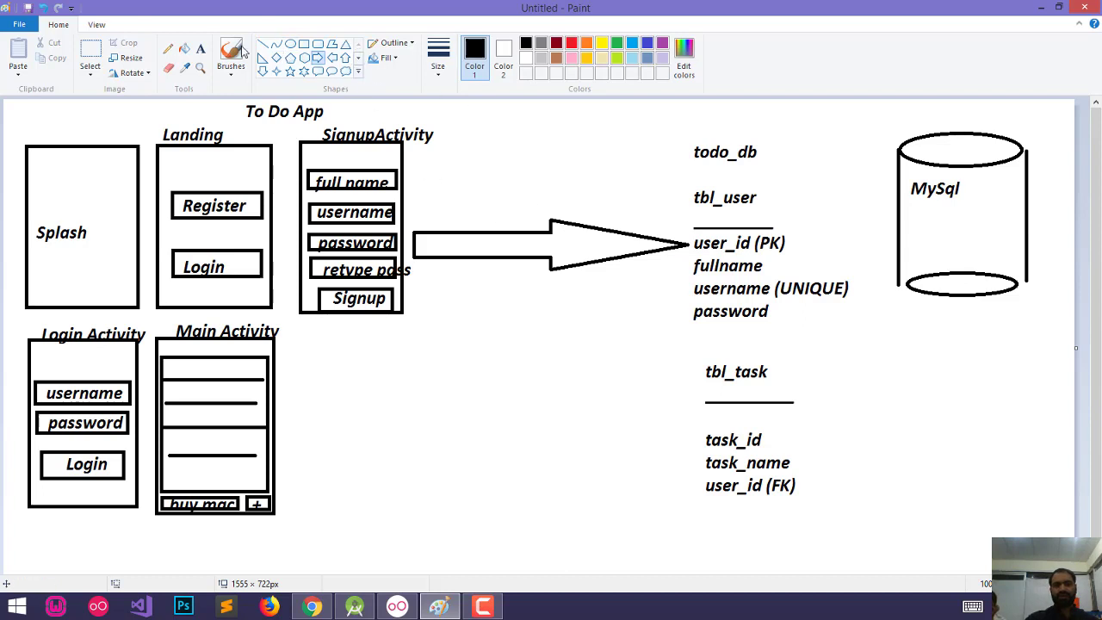
# Label the arrow 'PHP' with a text box just below it.
pyautogui.click(201, 49)
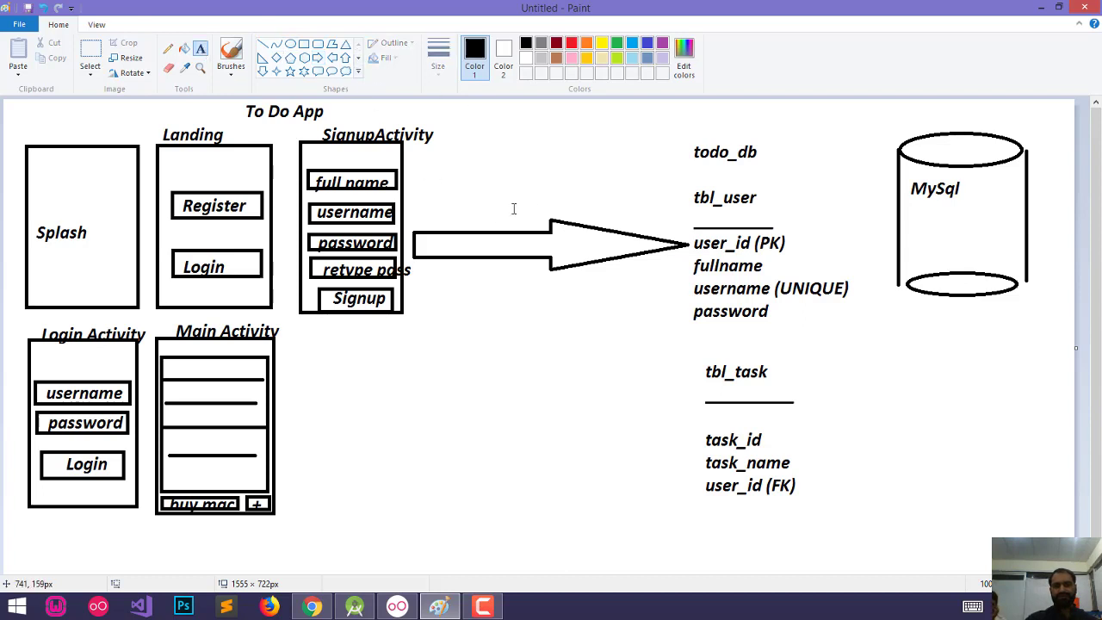
pyautogui.click(480, 287)
pyautogui.write('PHP')
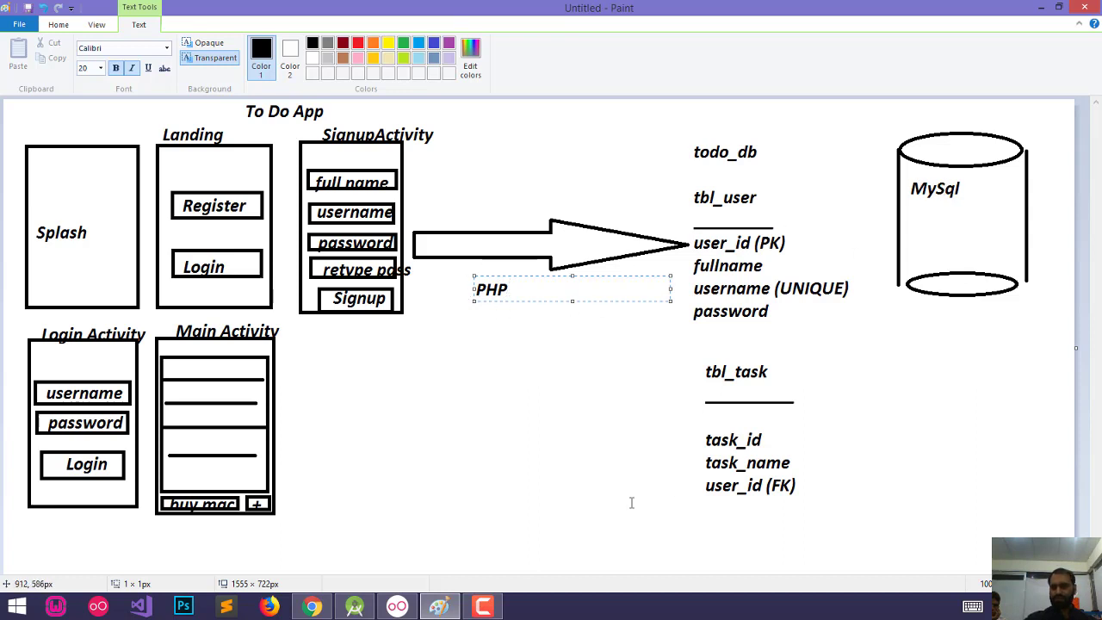
pyautogui.click(483, 325)
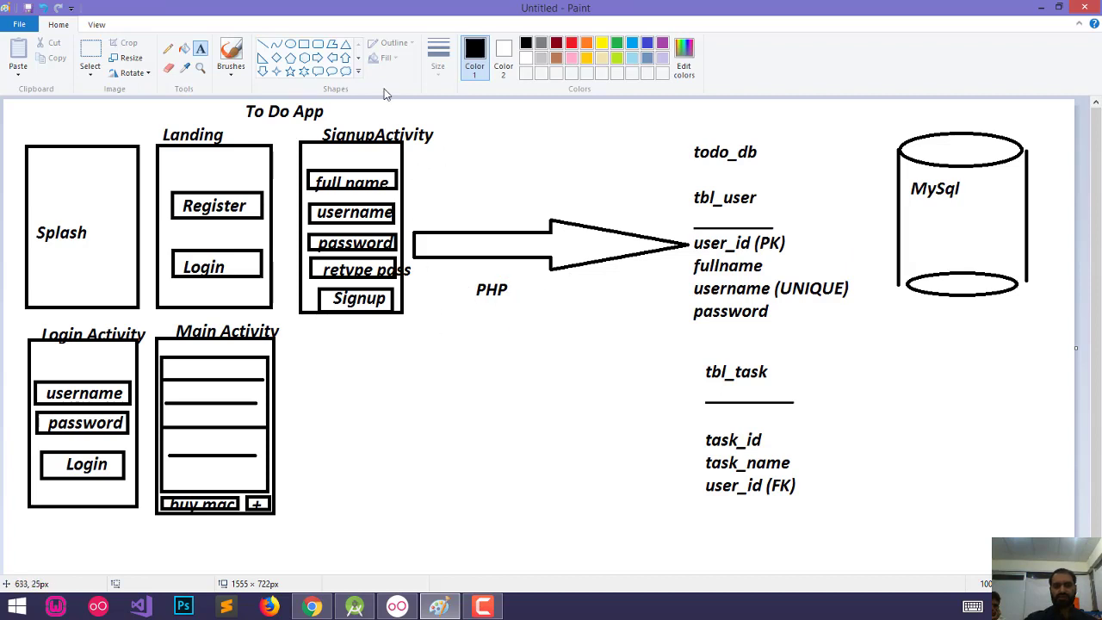
# List register.php and login.php on separate lines beneath the PHP label.
pyautogui.click(477, 315)
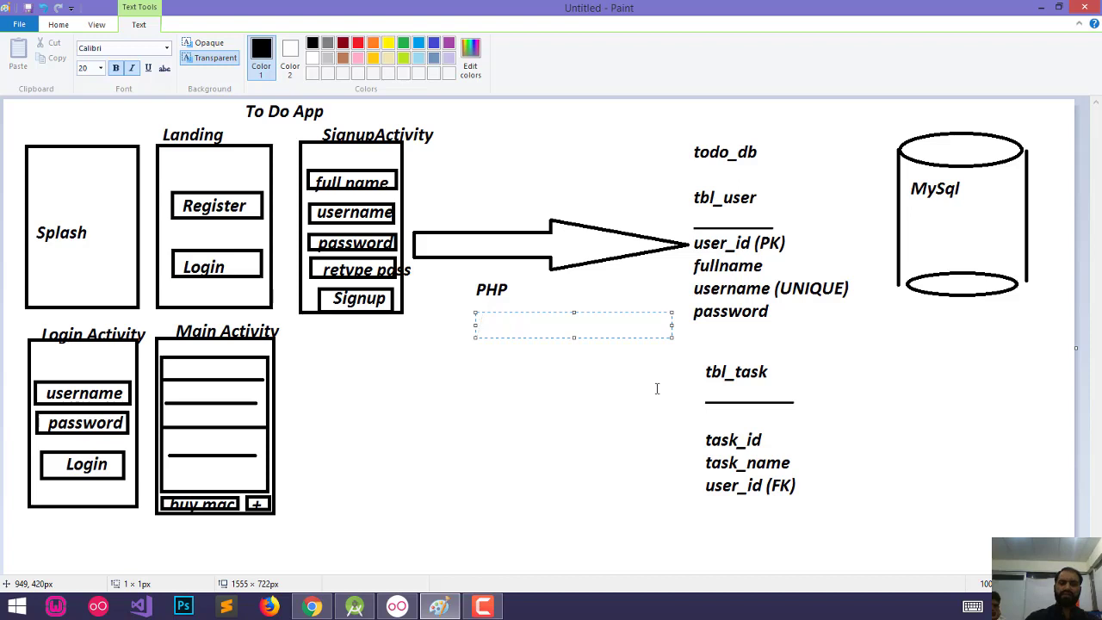
pyautogui.write('register')
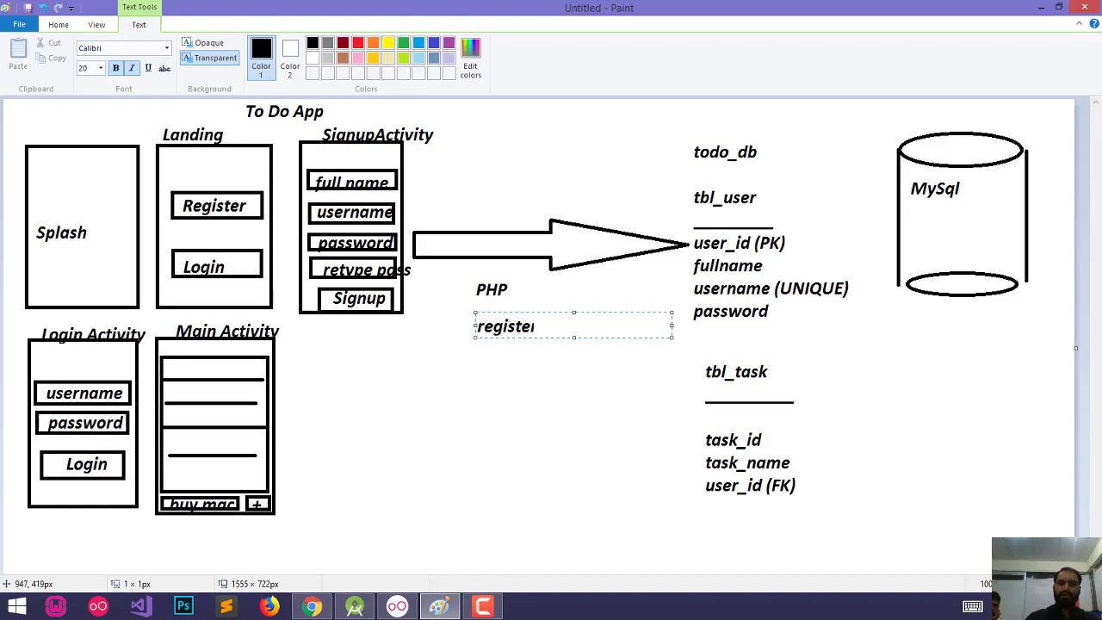
pyautogui.write('.php')
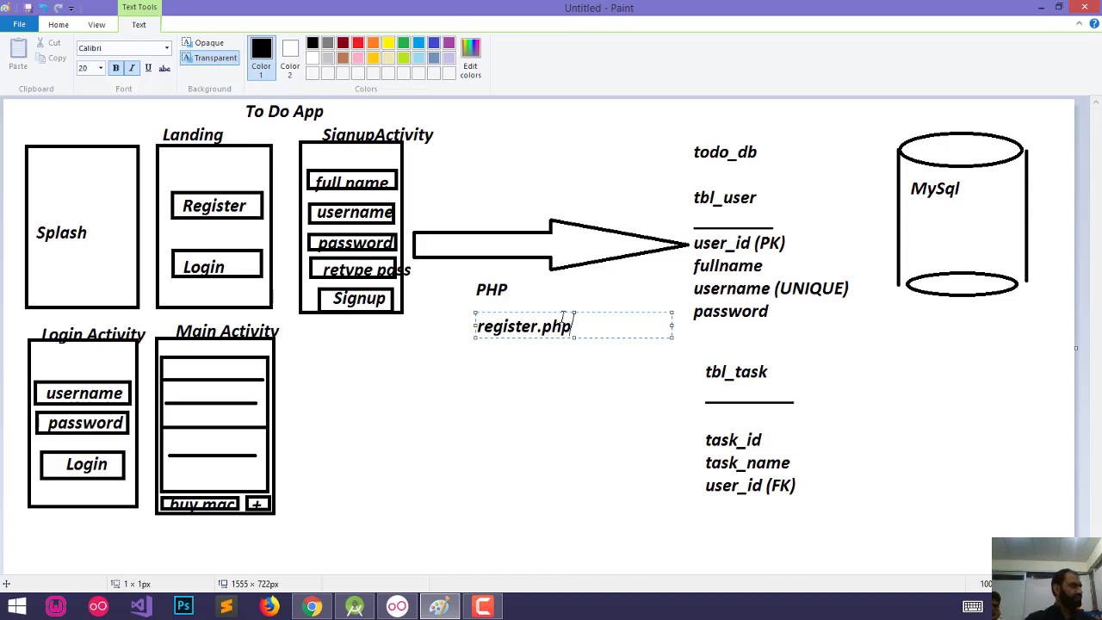
pyautogui.click(547, 362)
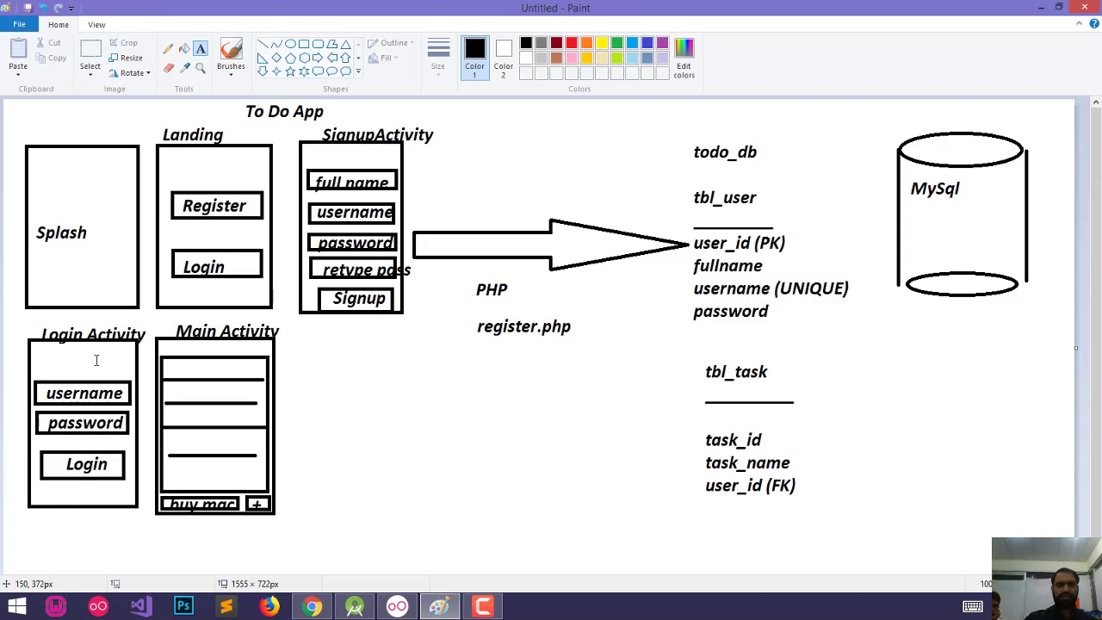
pyautogui.click(479, 351)
pyautogui.write('login')
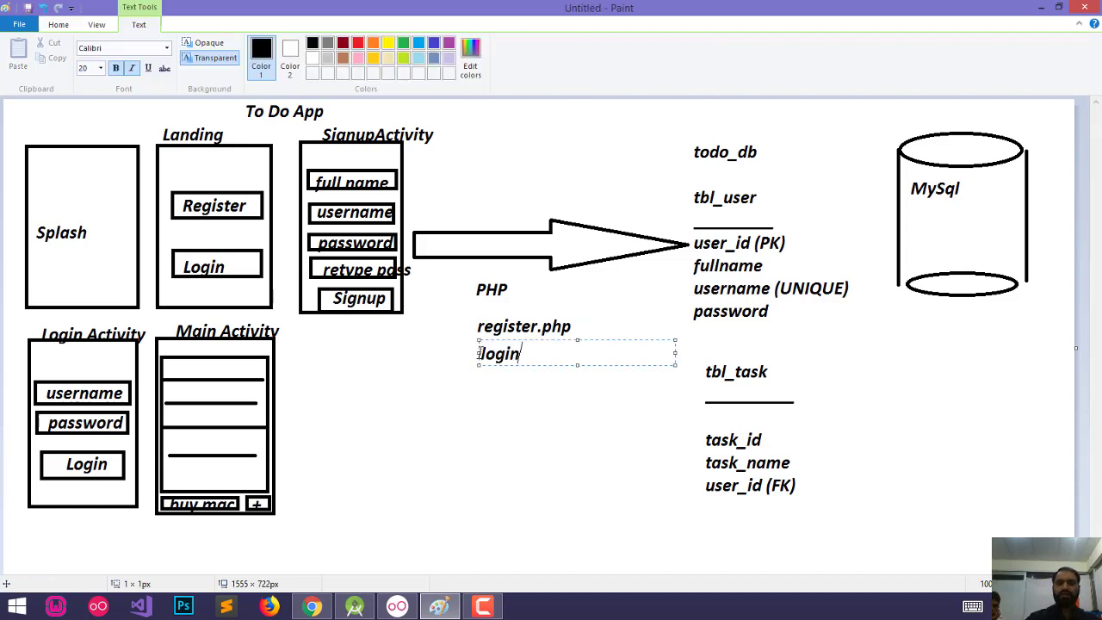
pyautogui.write('.php')
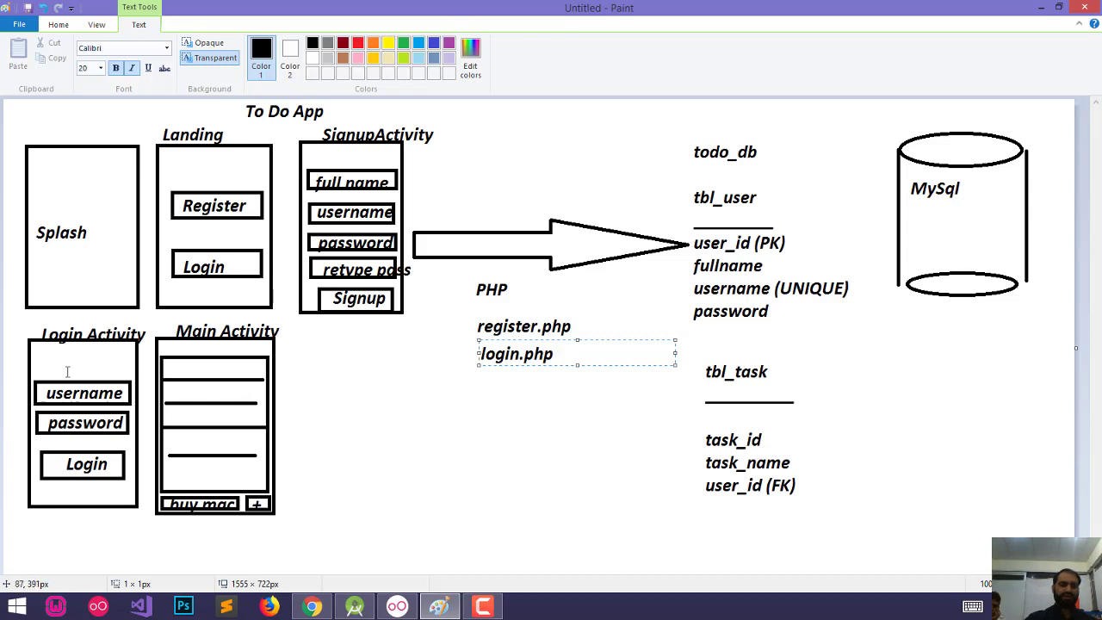
pyautogui.click(504, 394)
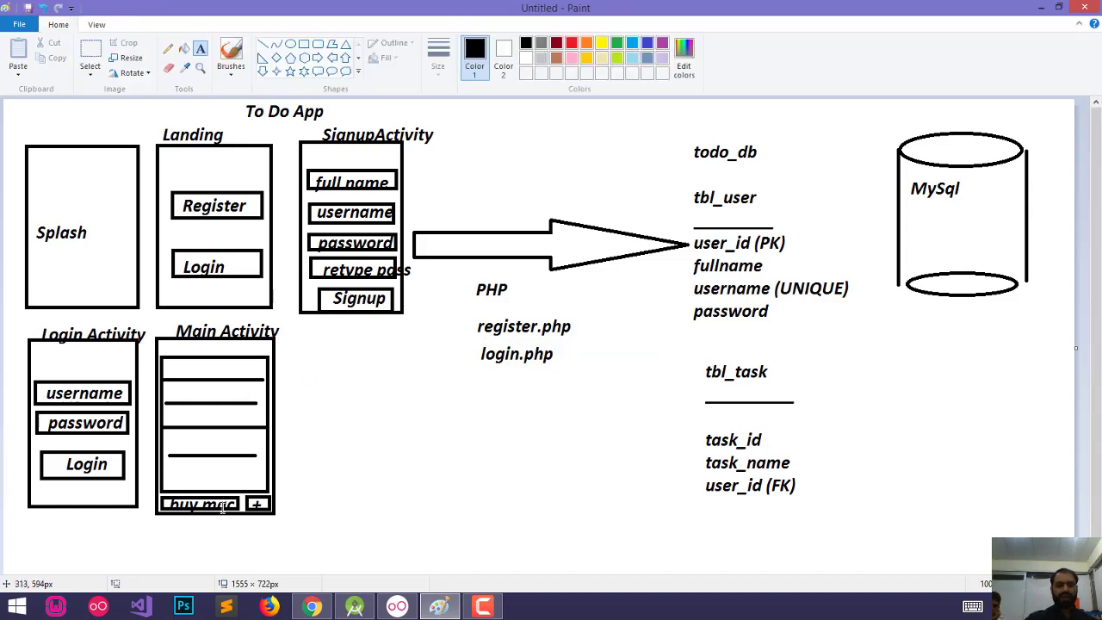
# Write add_task.php, delete_task.php and get_all_tasks.php on separate lines below login.php.
pyautogui.click(478, 375)
pyautogui.write('add')
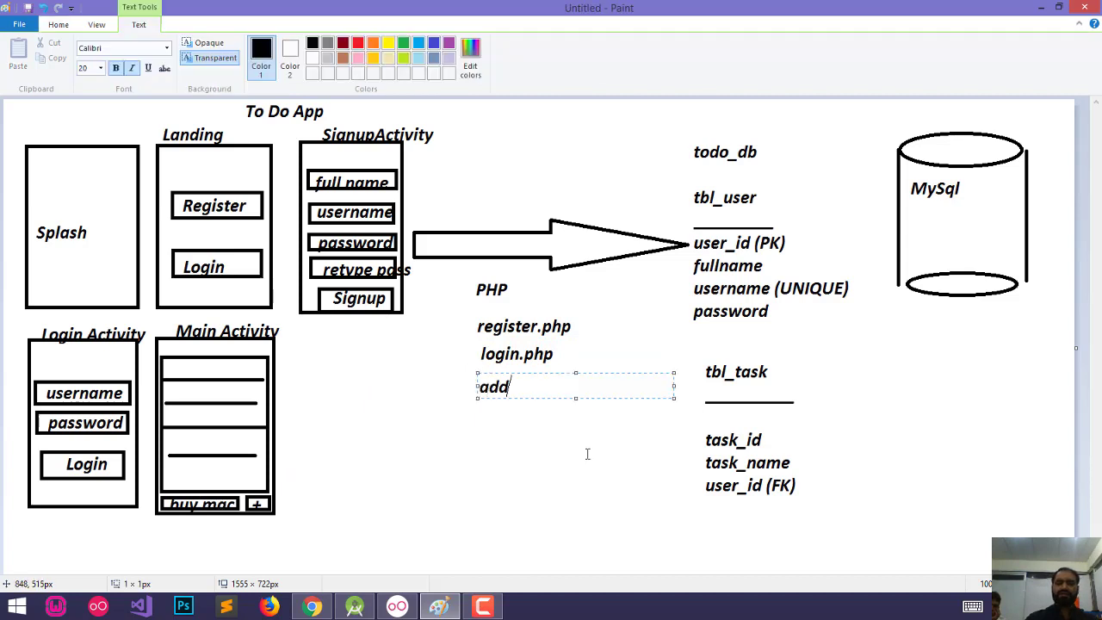
pyautogui.write('_tas ')
pyautogui.write('.ph')
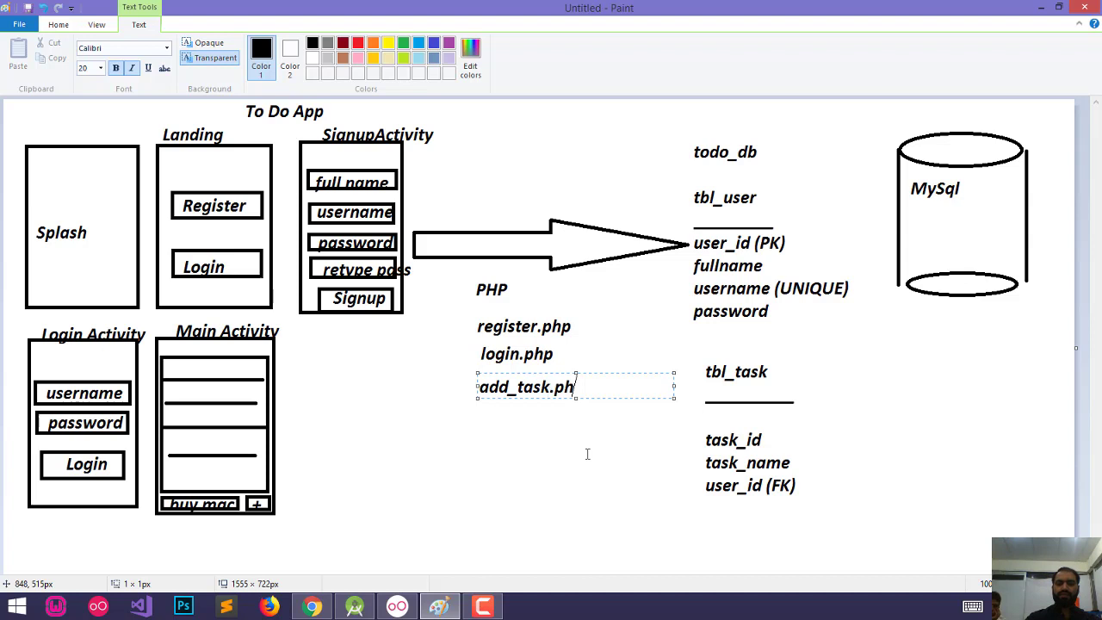
pyautogui.write('p')
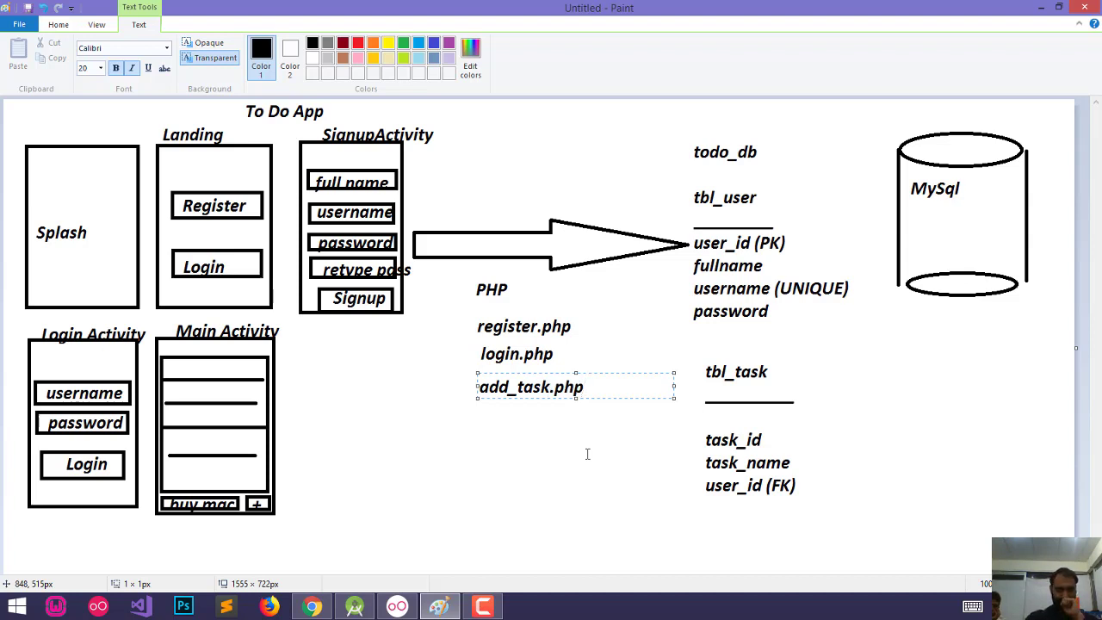
pyautogui.press('Return')
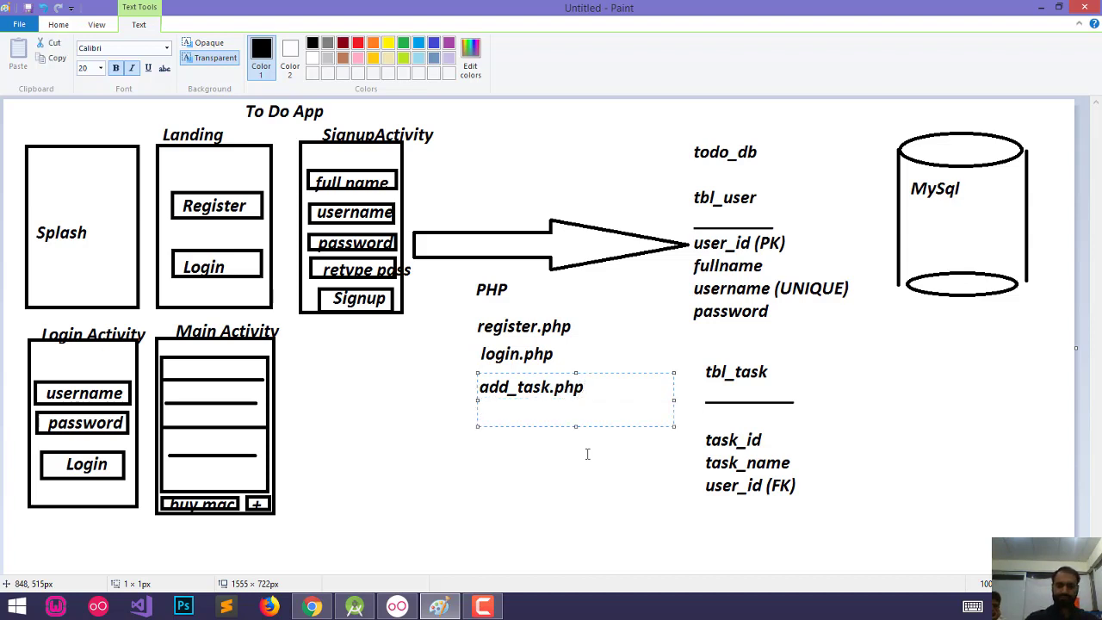
pyautogui.write('delete_task')
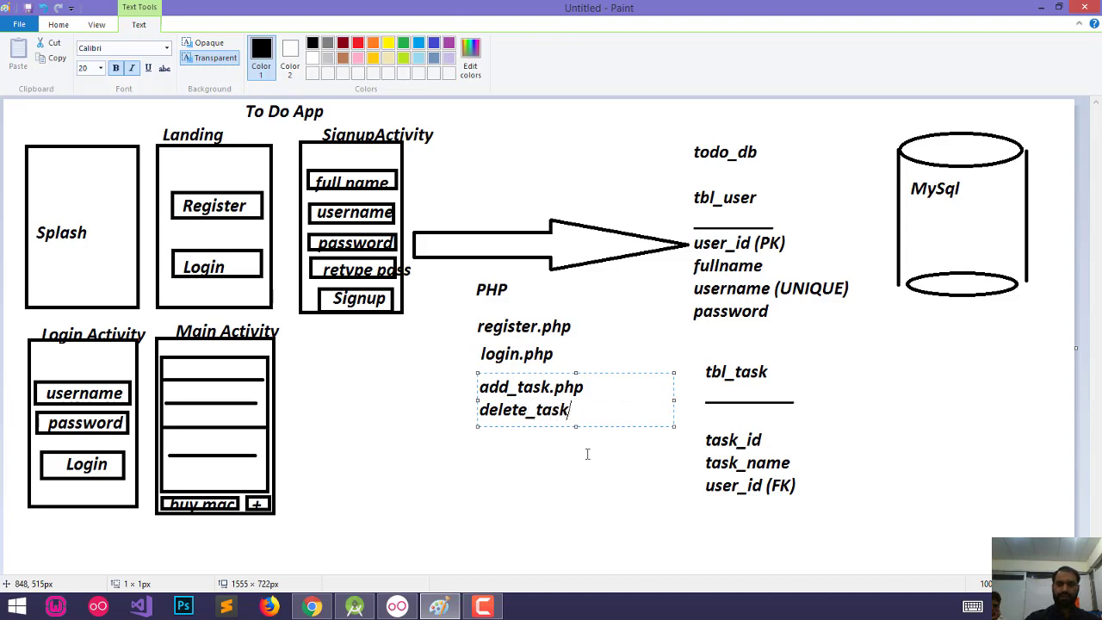
pyautogui.write('.php')
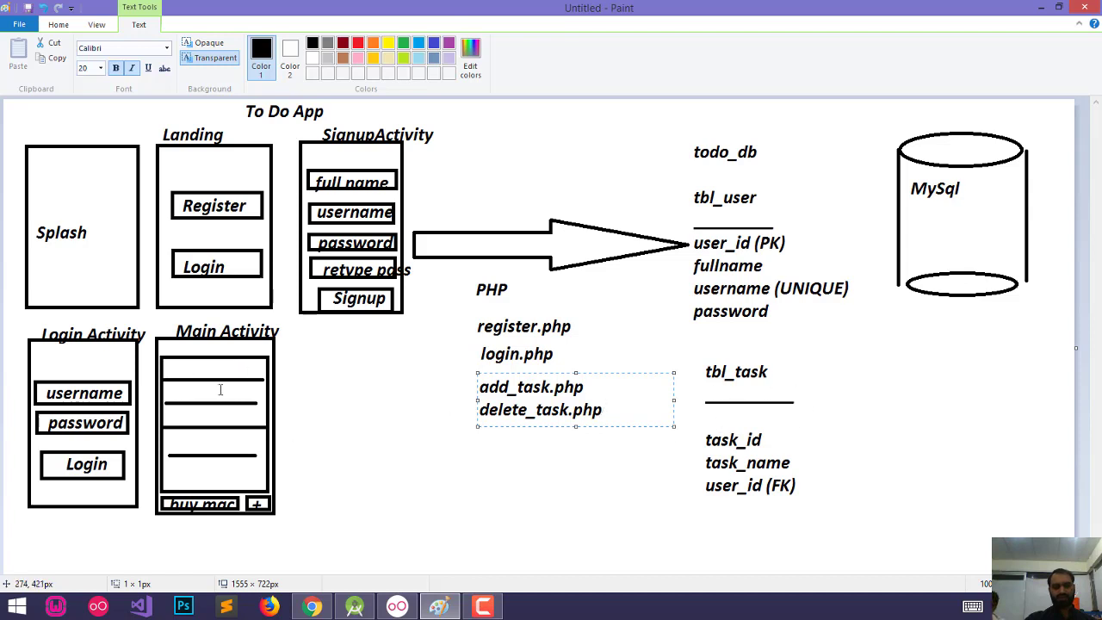
pyautogui.press('Return')
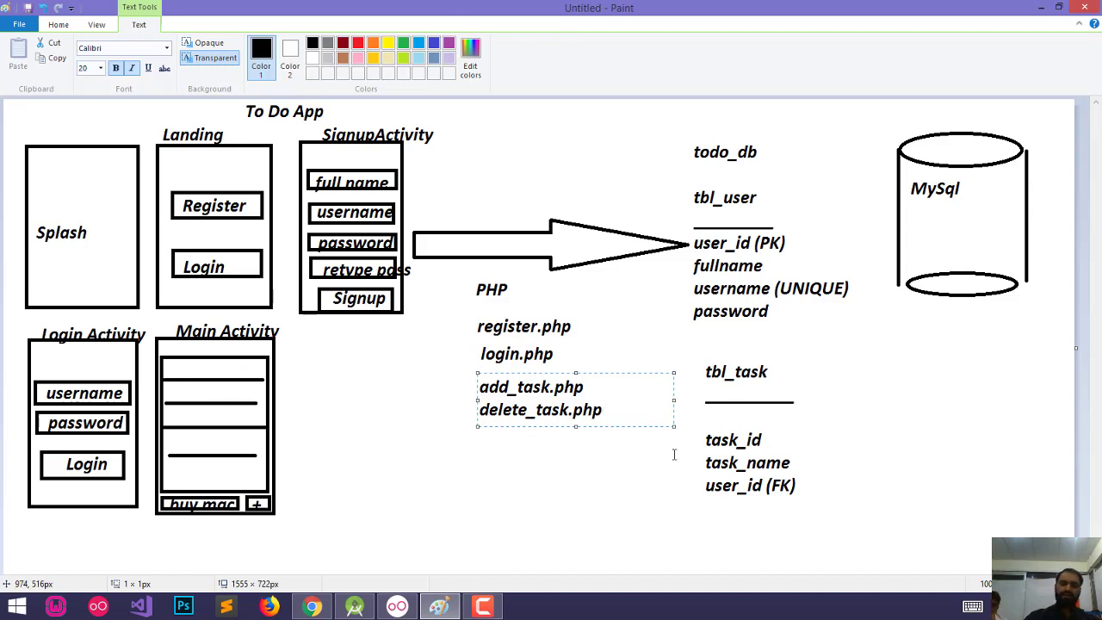
pyautogui.write('get')
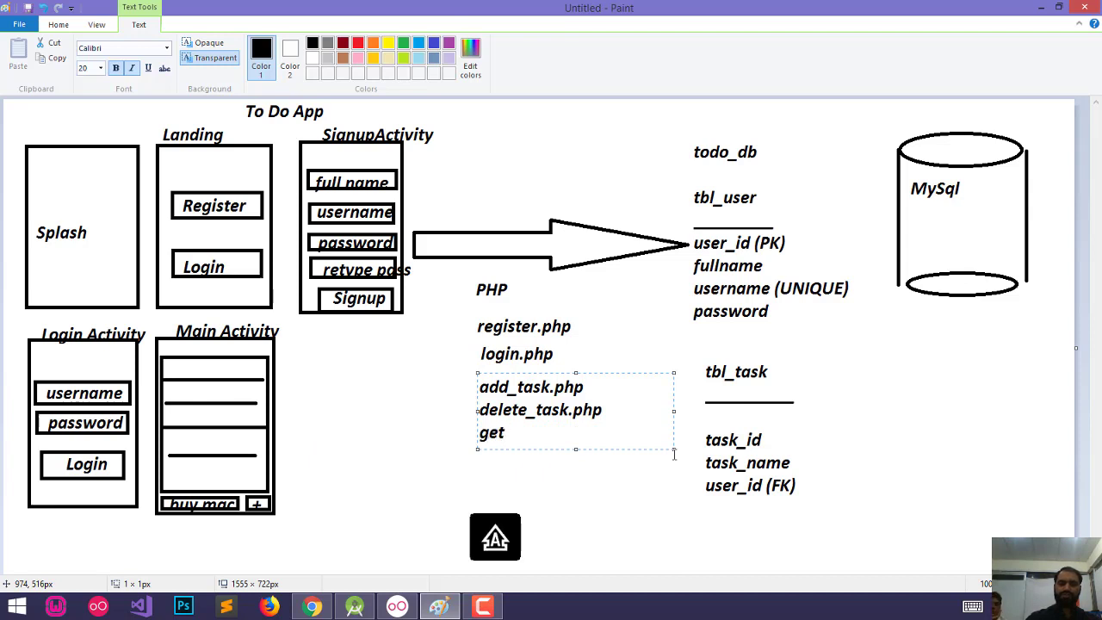
pyautogui.write('_al')
pyautogui.write('l_task')
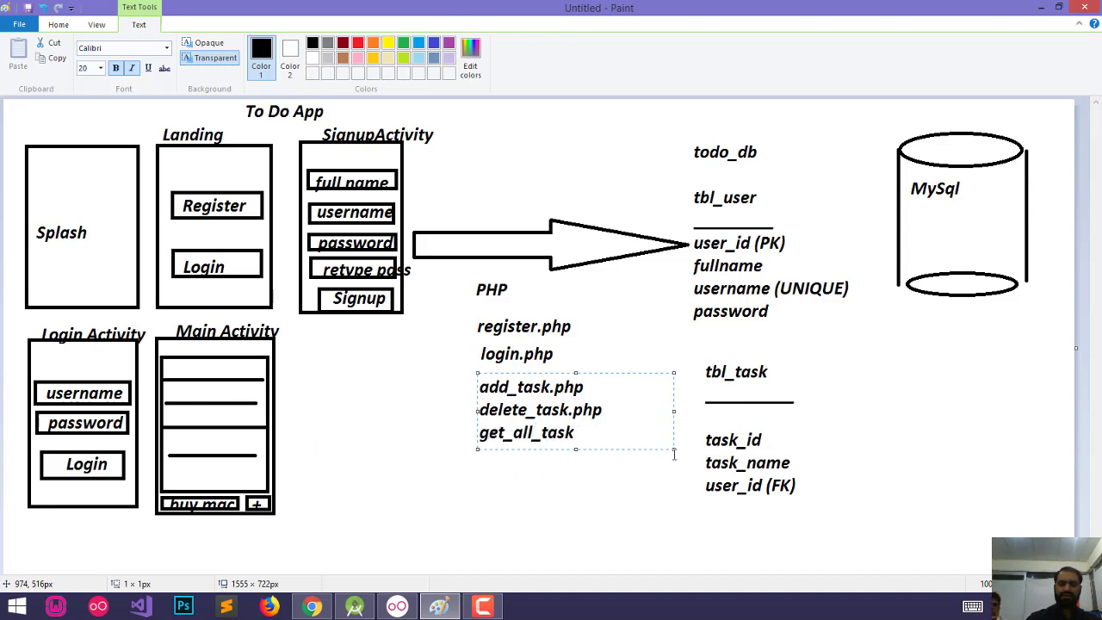
pyautogui.write('s.php')
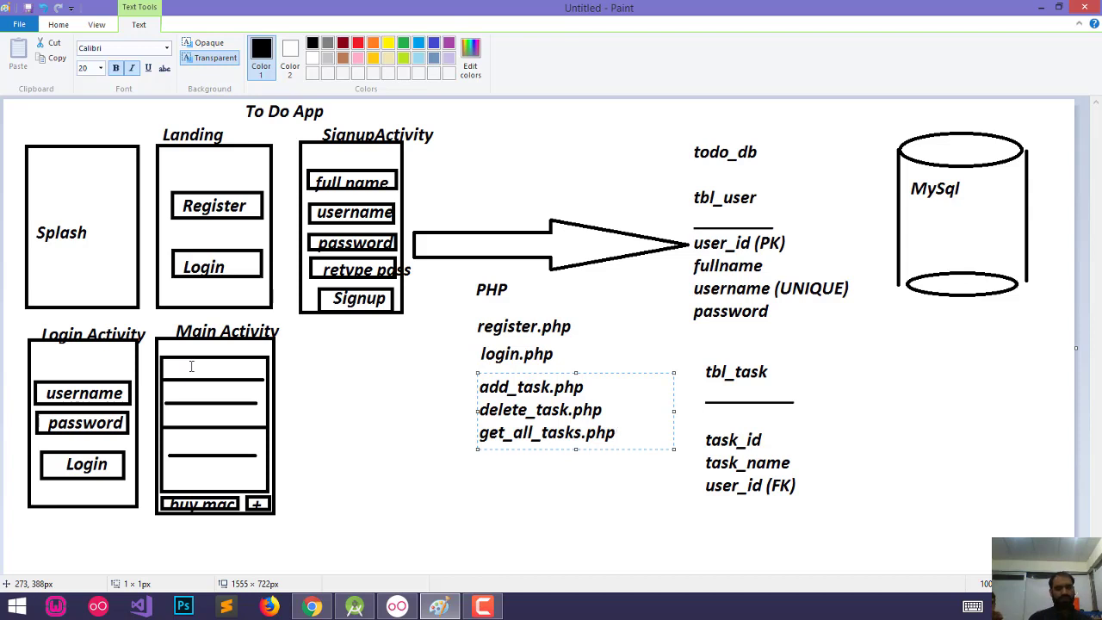
# Add update_task.php in a new text box below get_all_tasks.php.
pyautogui.click(482, 465)
pyautogui.click(478, 458)
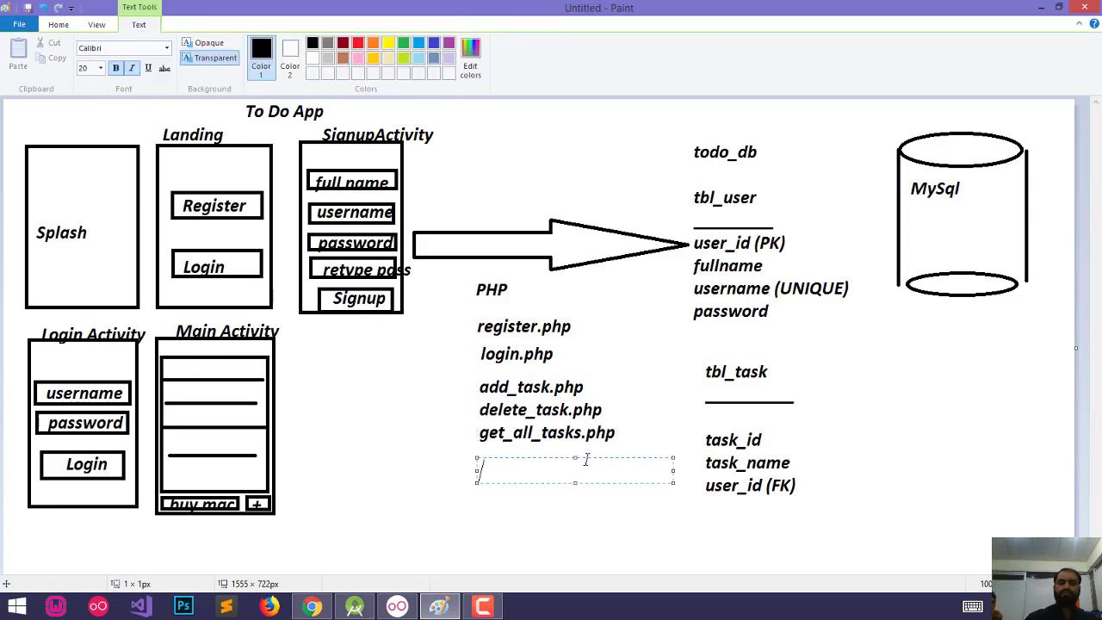
pyautogui.write('update_task.')
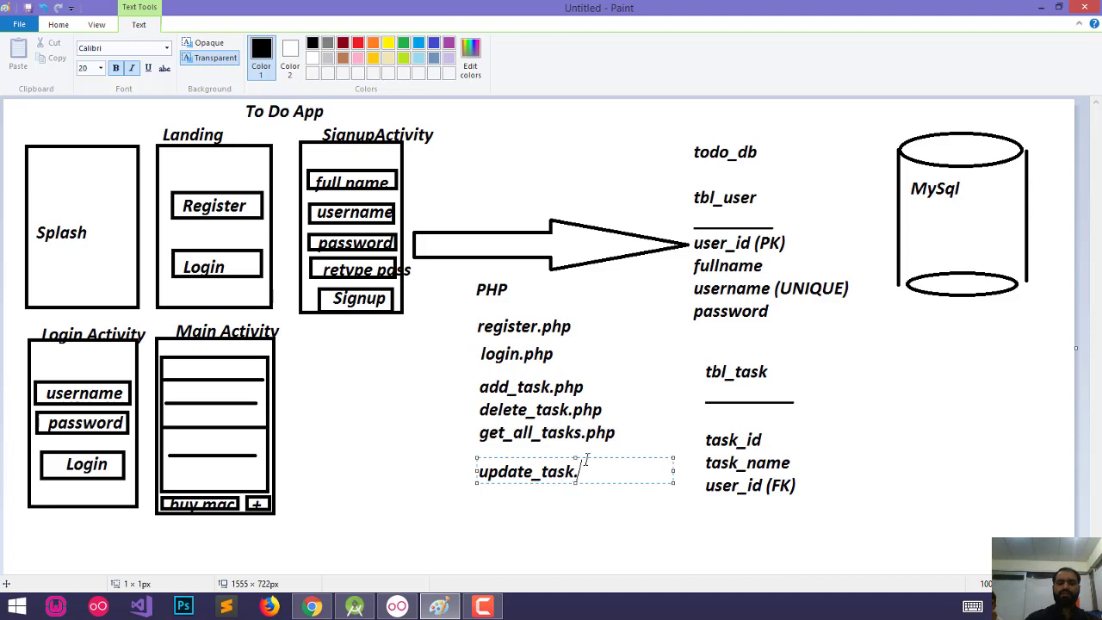
pyautogui.write('php')
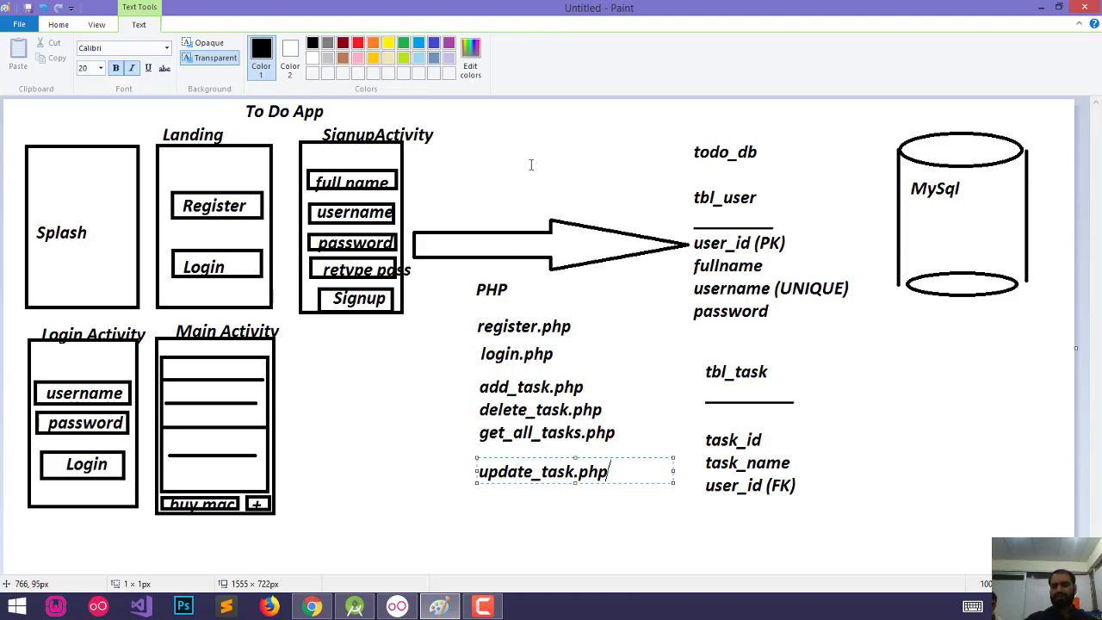
# Write the WAMPP stack list (windows, apache, MySql, Php) beneath the MySql cylinder.
pyautogui.click(899, 368)
pyautogui.click(900, 367)
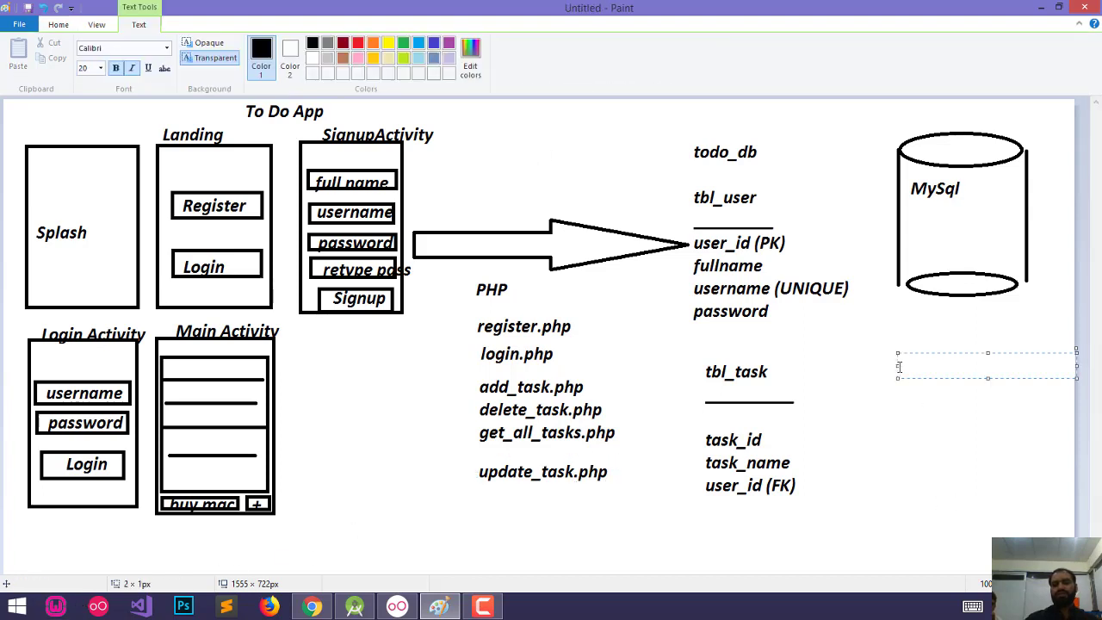
pyautogui.write('WAMP')
pyautogui.write('P')
pyautogui.press('Return')
pyautogui.write('wind')
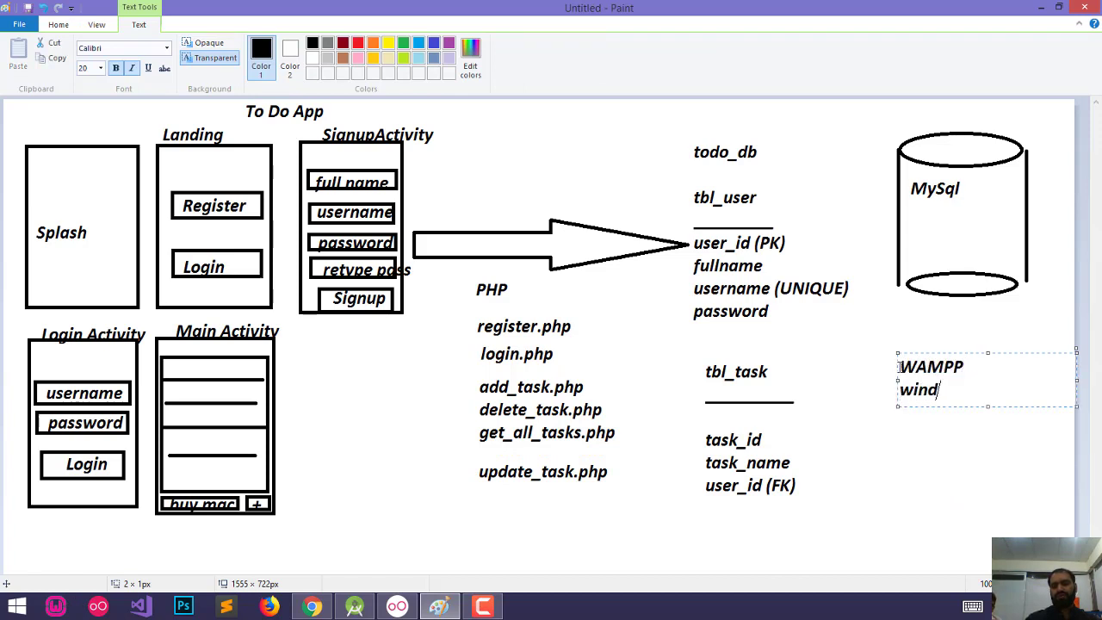
pyautogui.write('ows')
pyautogui.press('Return')
pyautogui.write('ap')
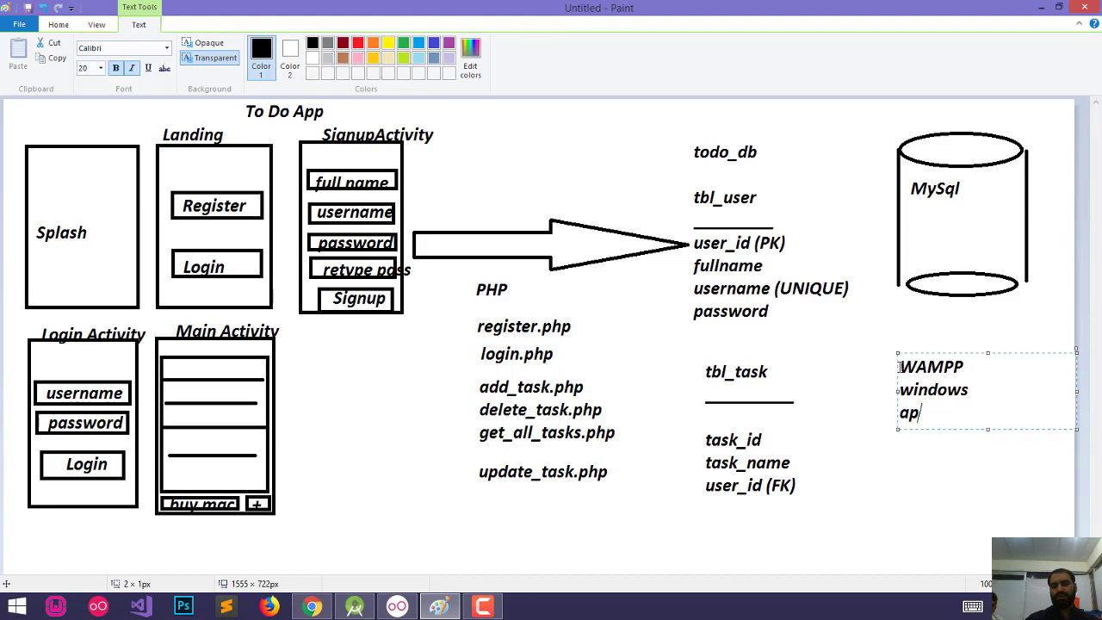
pyautogui.write('ache')
pyautogui.press('Return')
pyautogui.write('MySql')
pyautogui.press('Return')
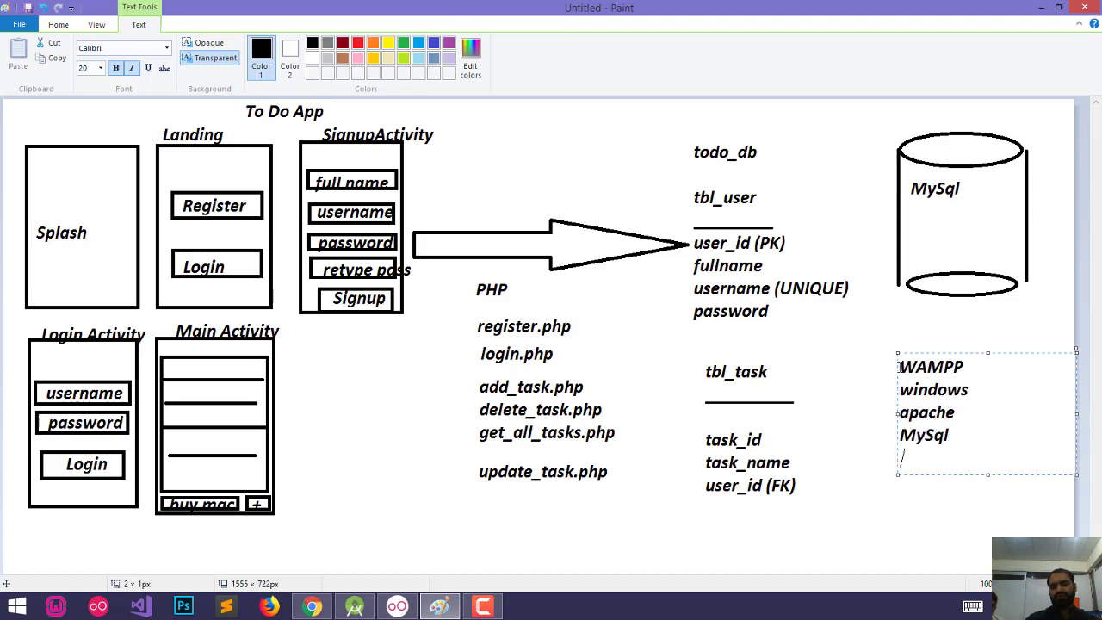
pyautogui.write('Ph')
pyautogui.write('p')
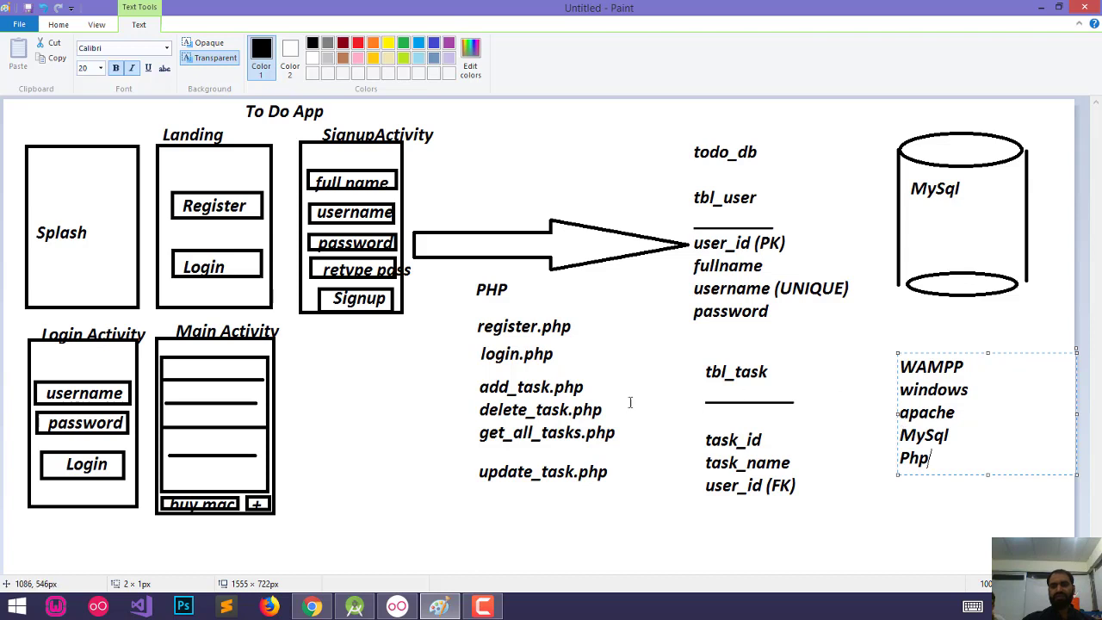
pyautogui.click(920, 503)
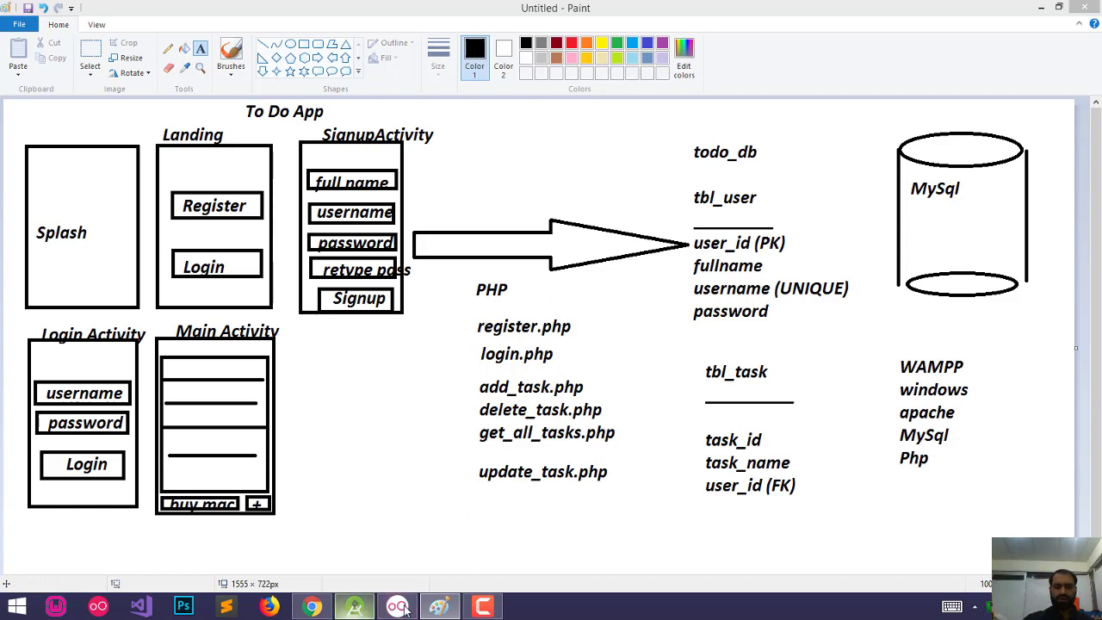
# Switch to Chrome and load localhost/phpmyadmin in place of the router page.
pyautogui.click(311, 606)
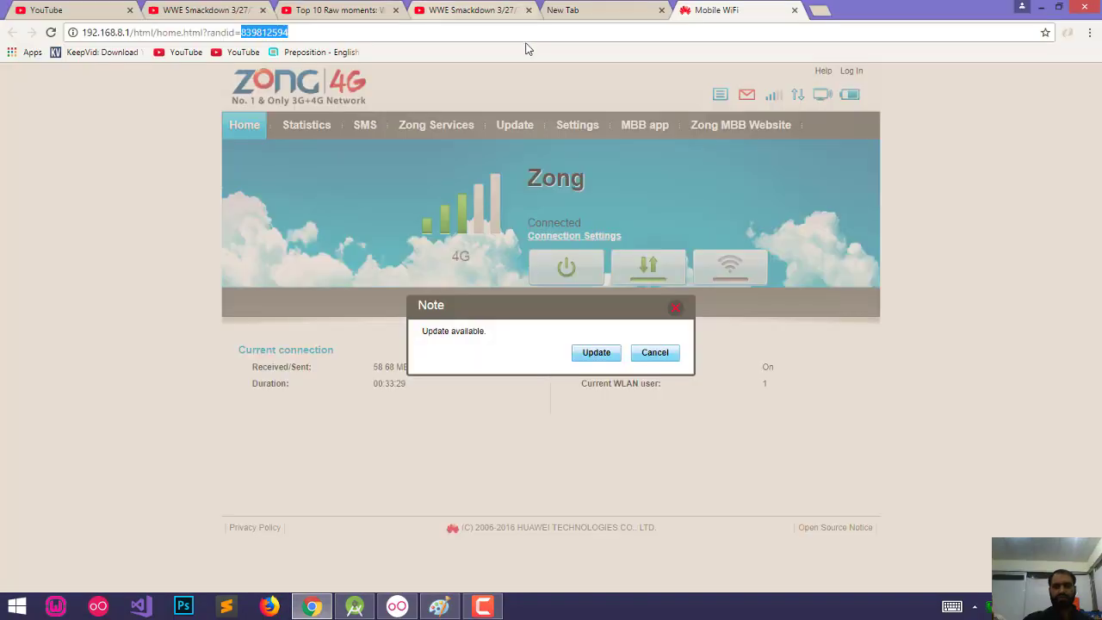
pyautogui.click(461, 33)
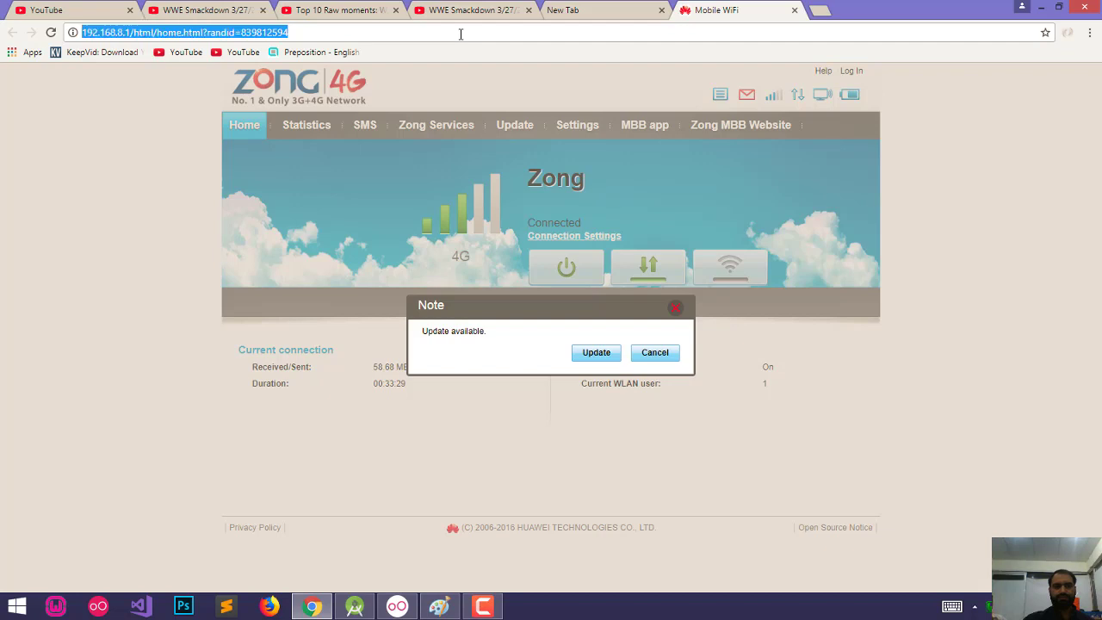
pyautogui.doubleClick(461, 33)
pyautogui.click(460, 34)
pyautogui.tripleClick(460, 33)
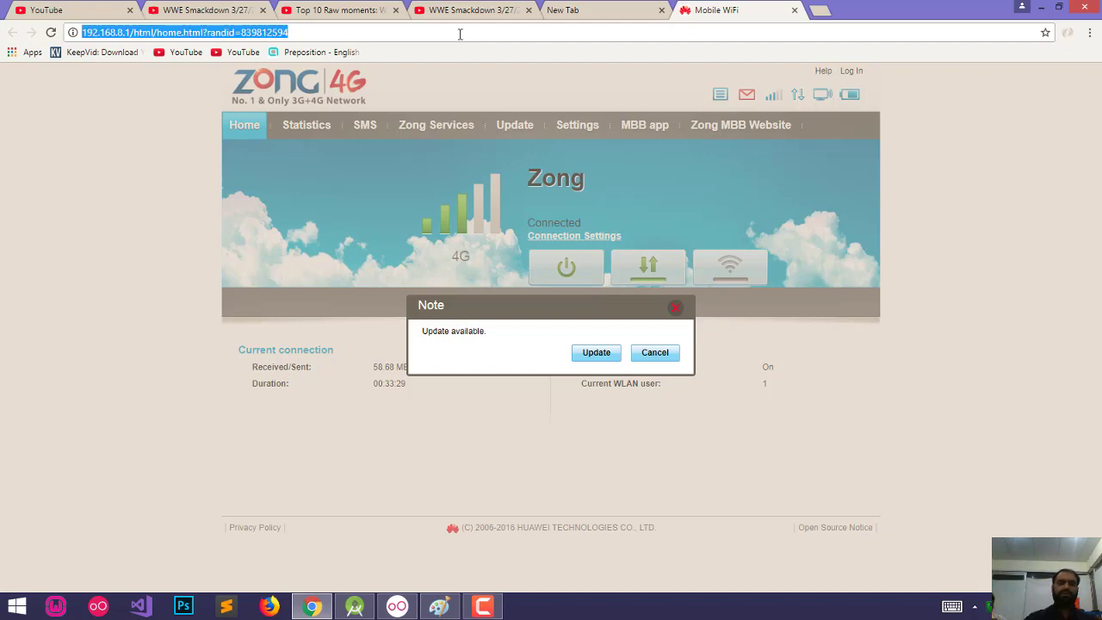
pyautogui.write('lo')
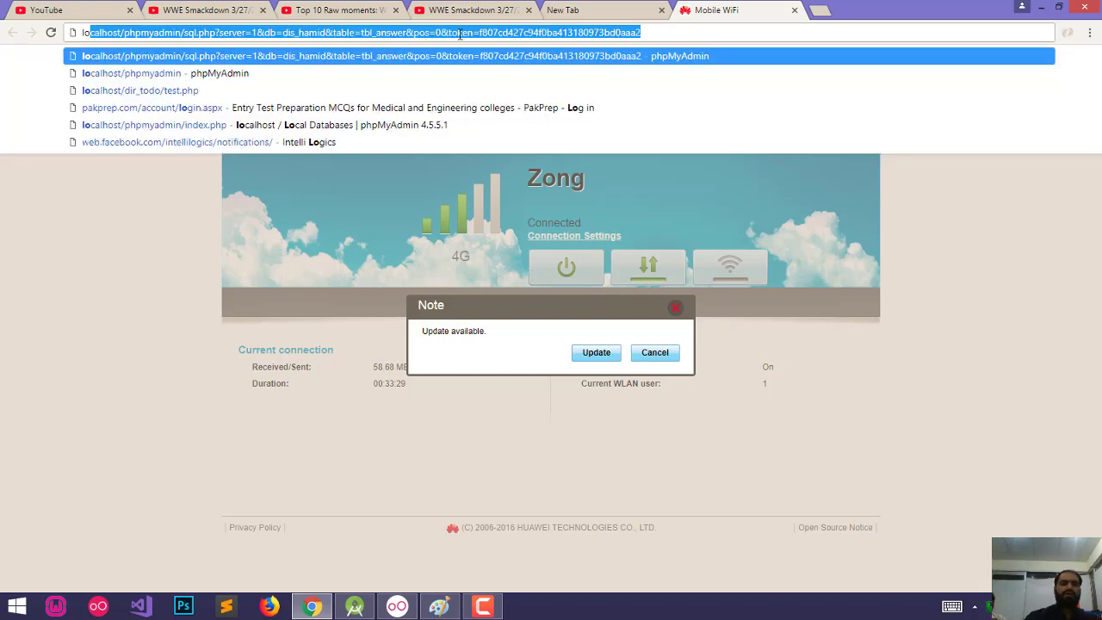
pyautogui.press('Down')
pyautogui.press('Return')
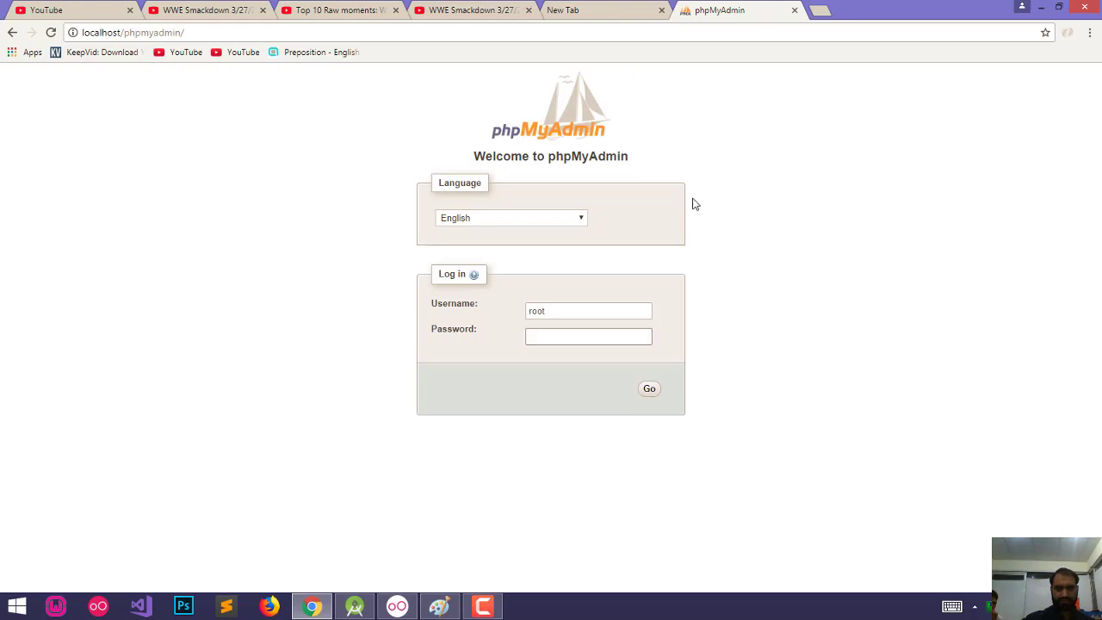
# Log in to phpMyAdmin and create the rana_db database from the Databases tab.
pyautogui.click(650, 391)
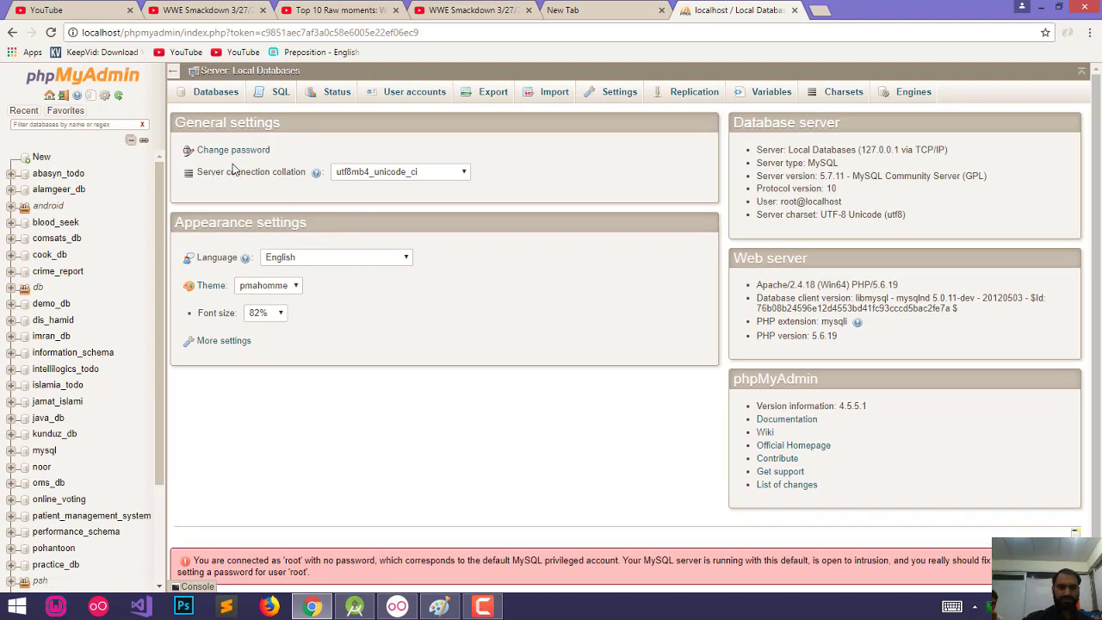
pyautogui.click(220, 98)
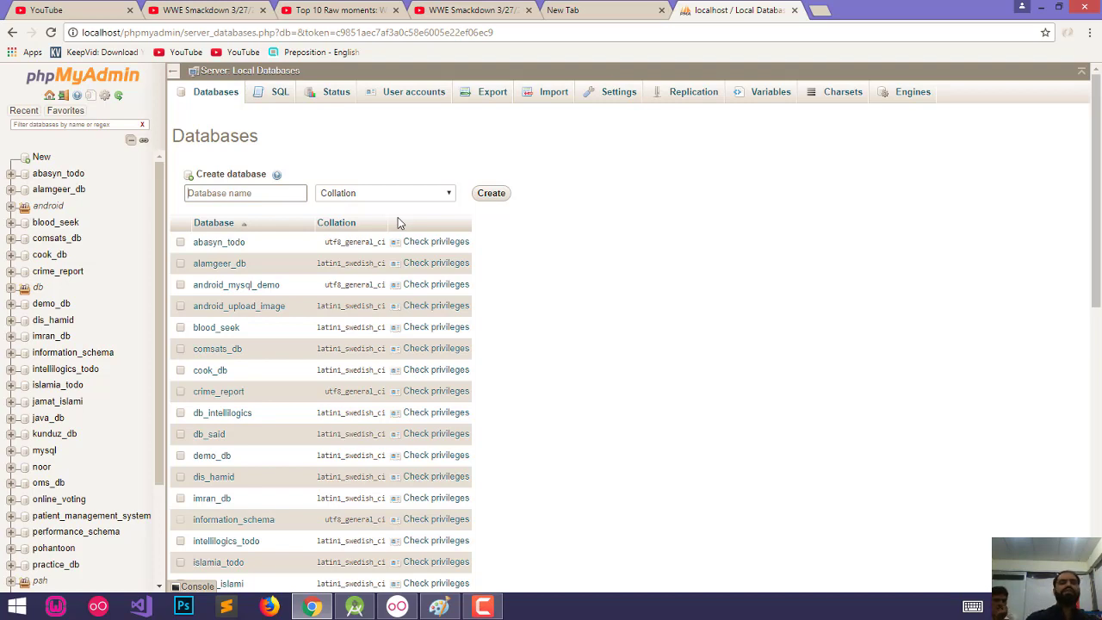
pyautogui.write('rana_db')
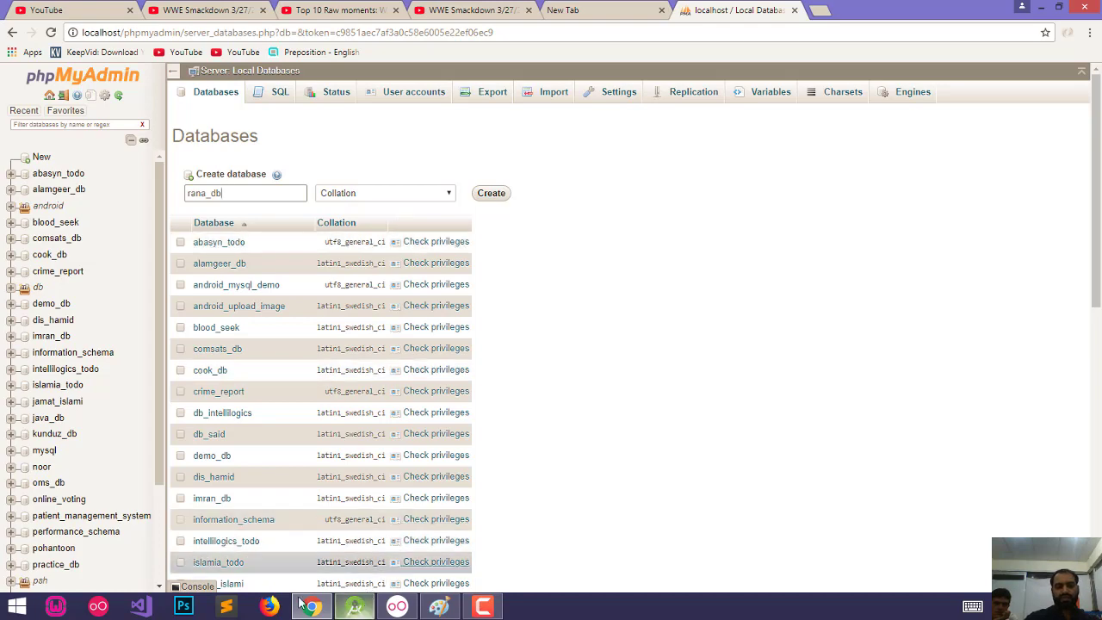
pyautogui.click(439, 606)
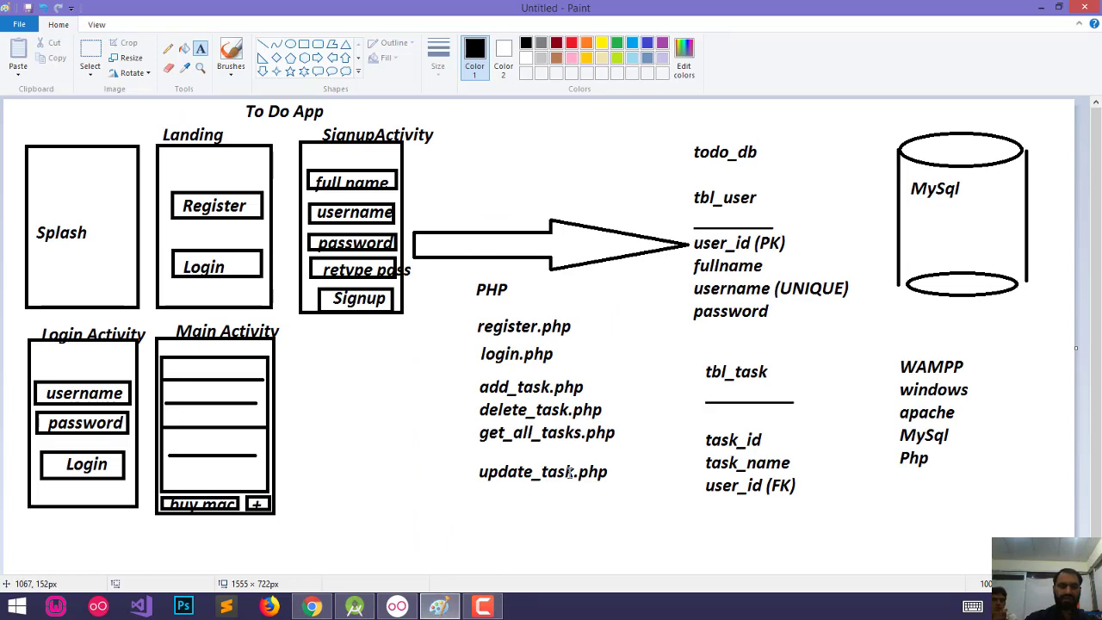
pyautogui.click(312, 606)
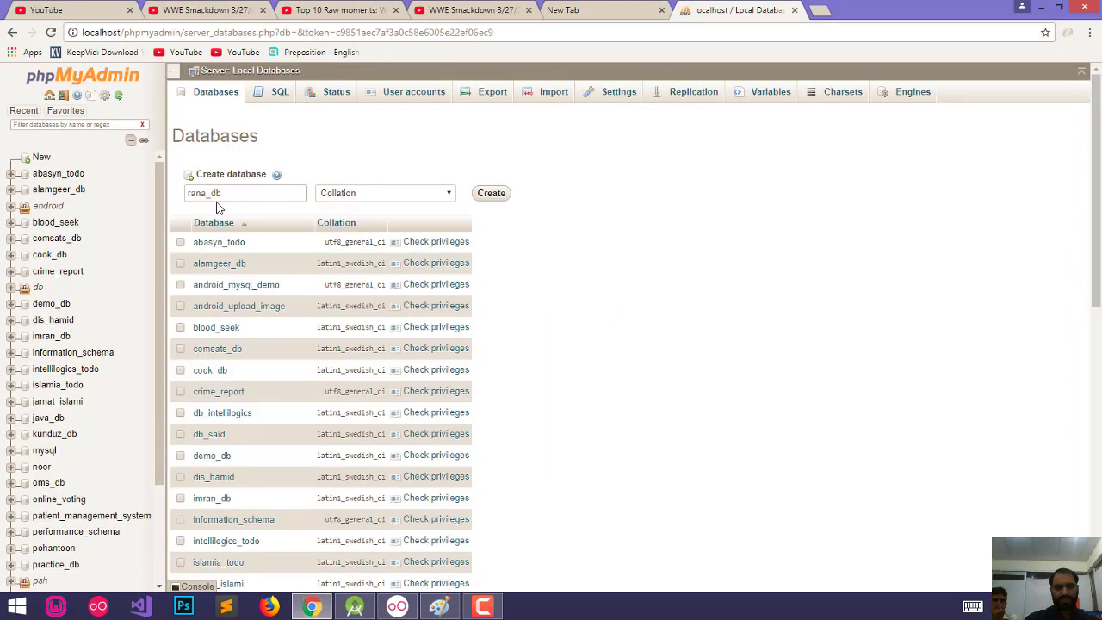
pyautogui.click(488, 195)
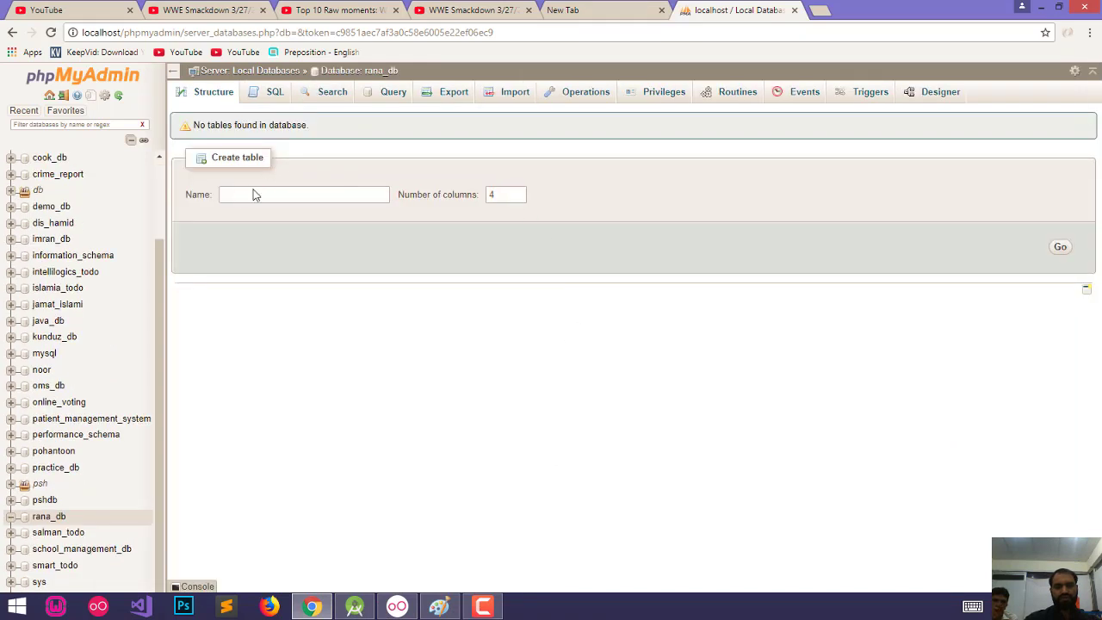
pyautogui.click(242, 195)
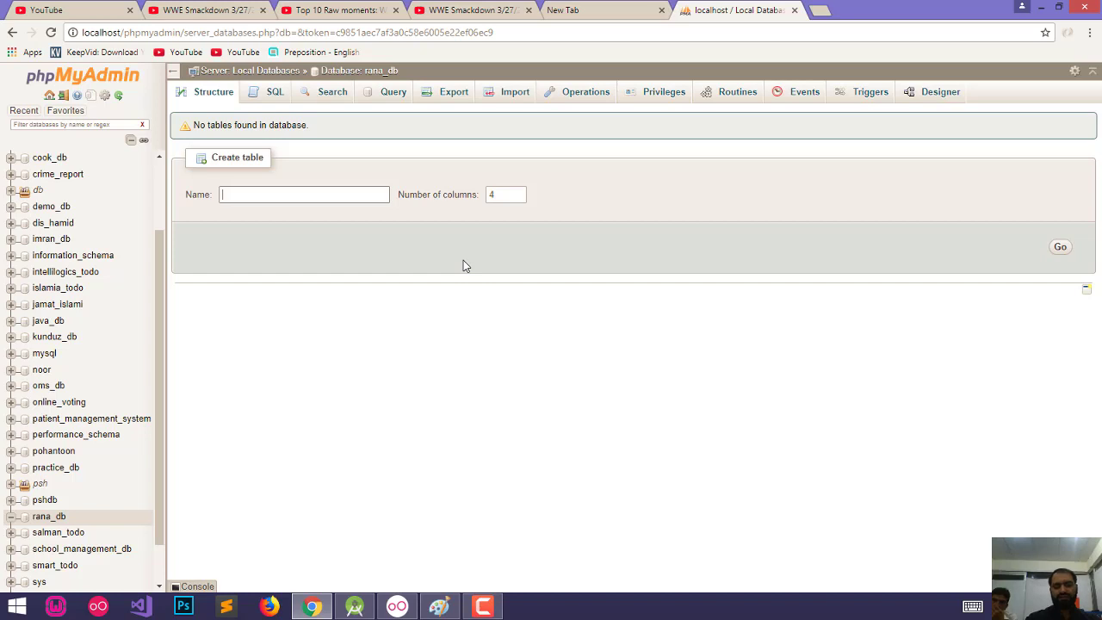
# Name the new table tb_user with 4 columns and submit the create form.
pyautogui.write('tb_user')
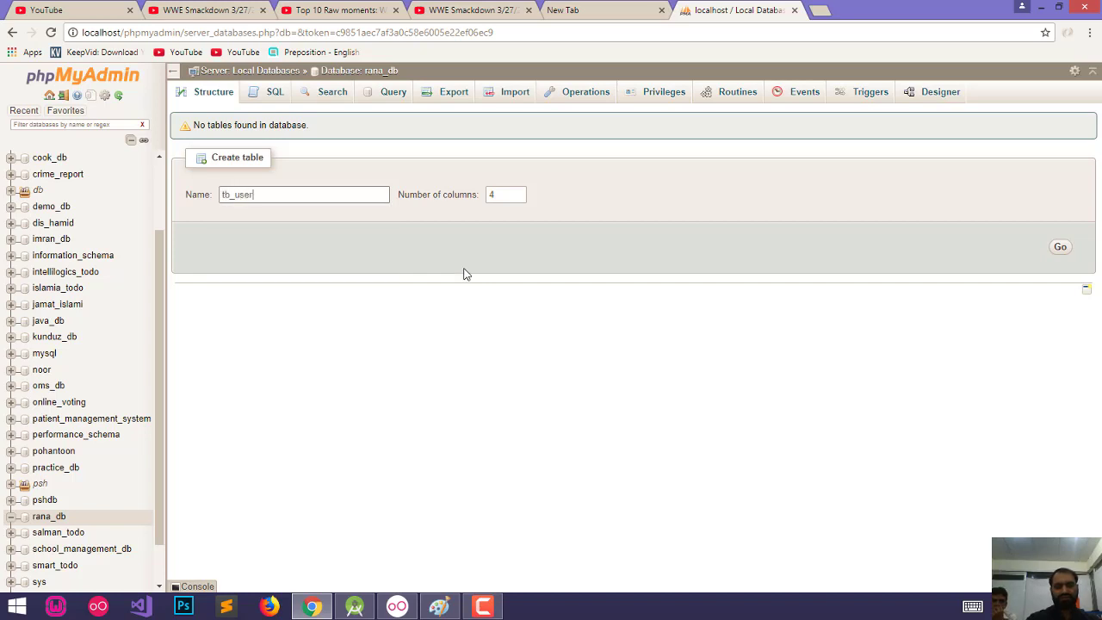
pyautogui.hotkey('alt', 'Tab')
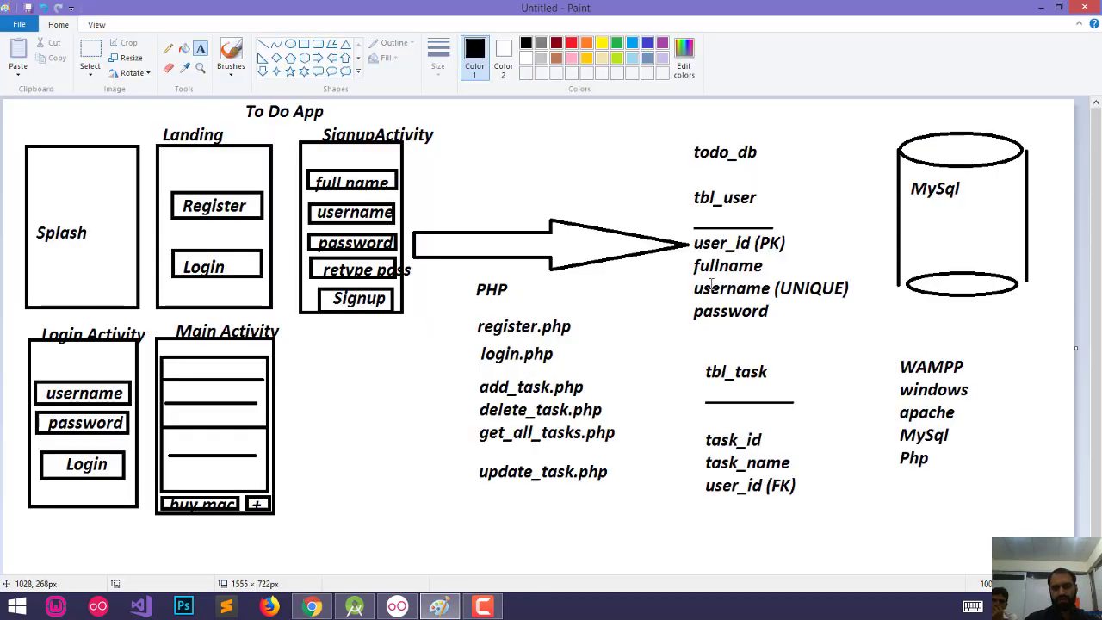
pyautogui.hotkey('alt', 'Tab')
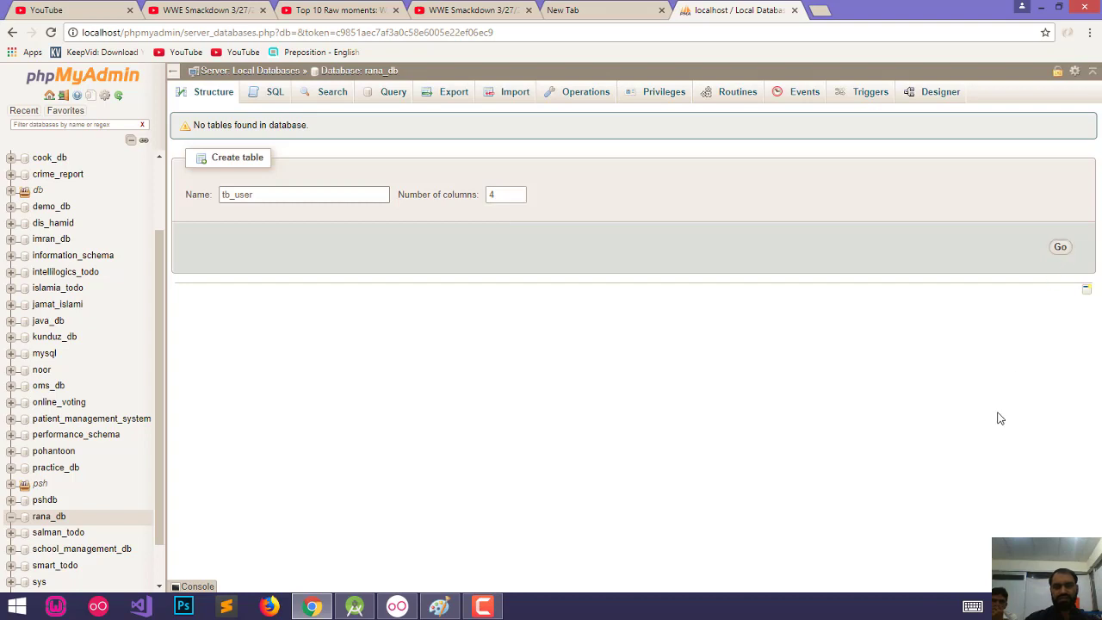
pyautogui.press('Return')
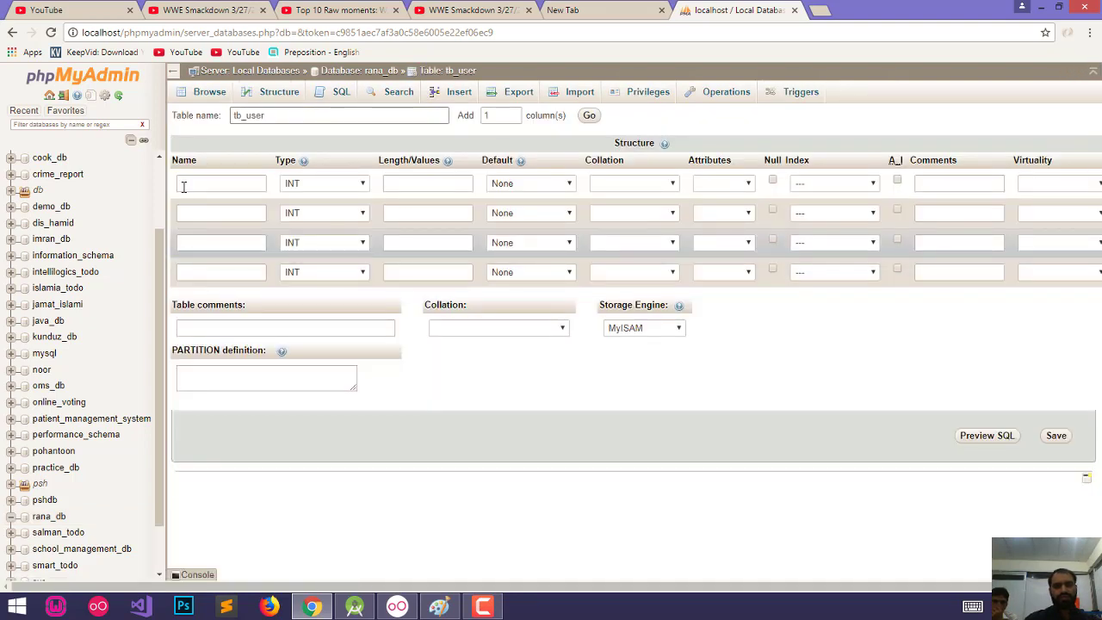
# Enter user_id, fullname, username and password as the four column names, fixing the password typo.
pyautogui.click(196, 185)
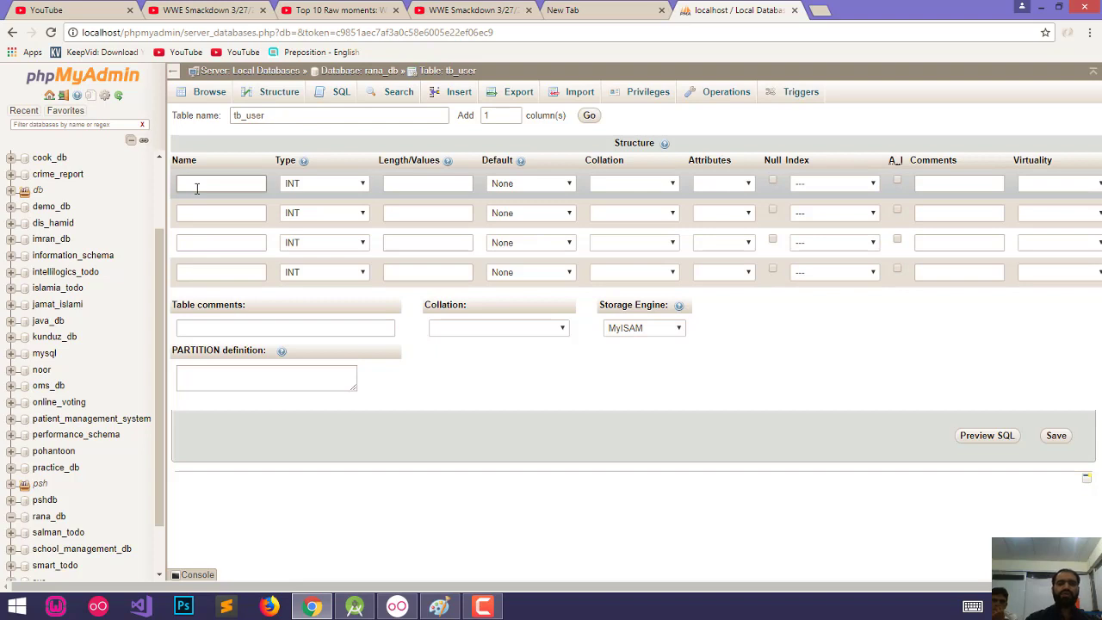
pyautogui.write('user_id')
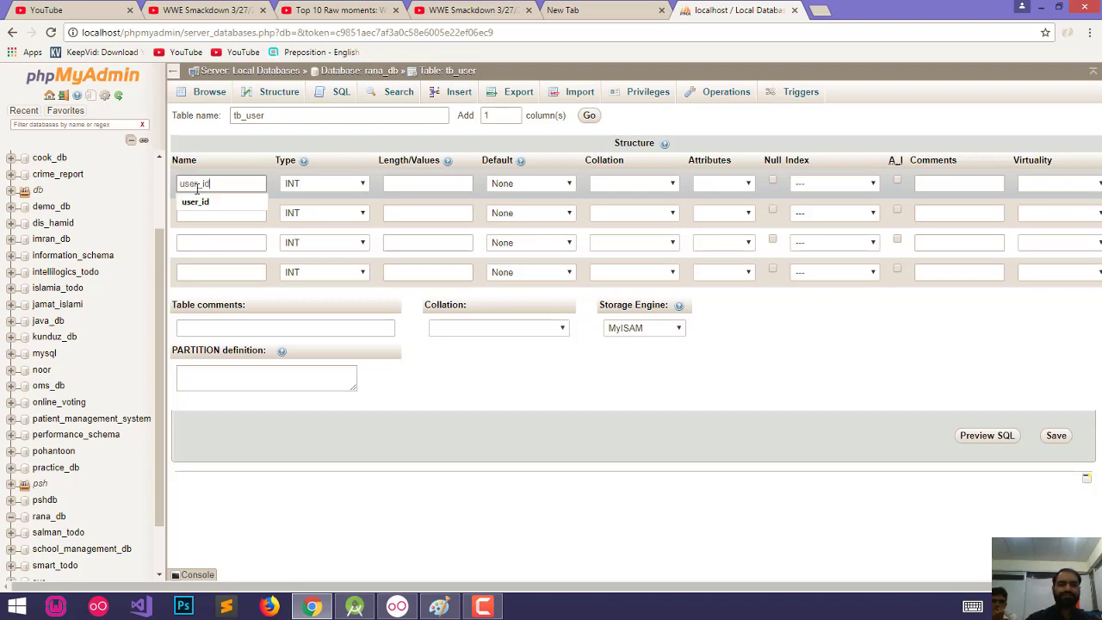
pyautogui.click(200, 215)
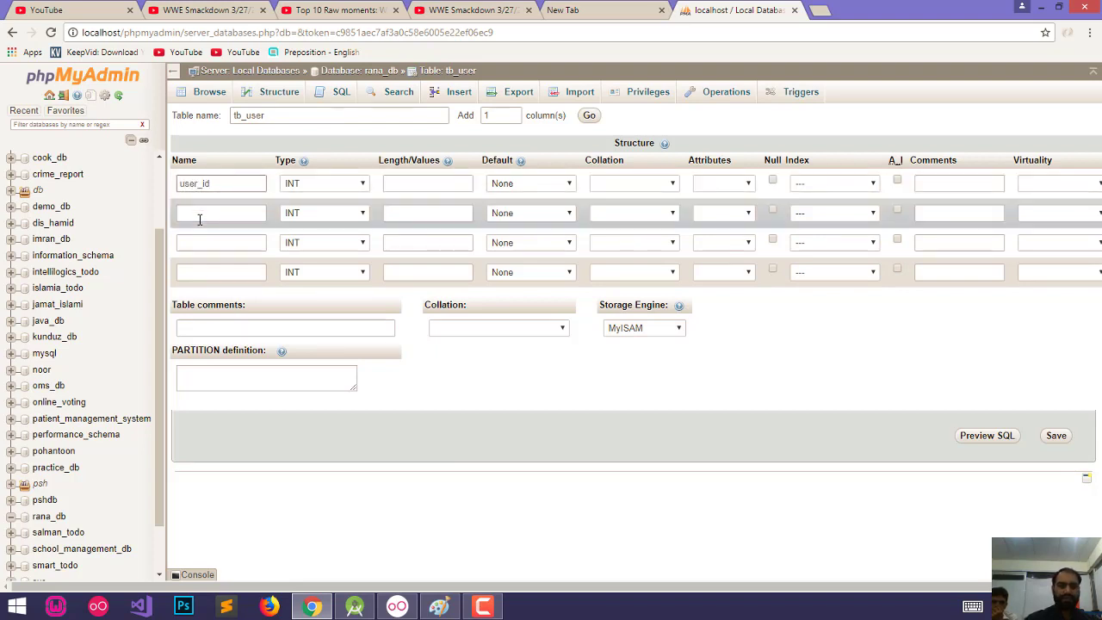
pyautogui.write('full')
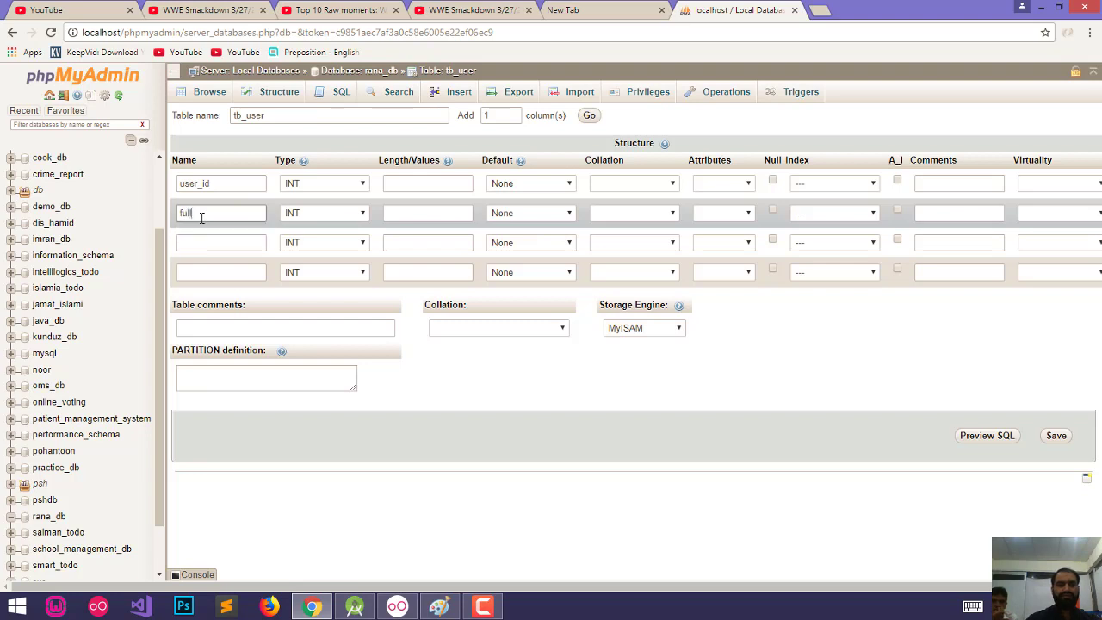
pyautogui.write('name')
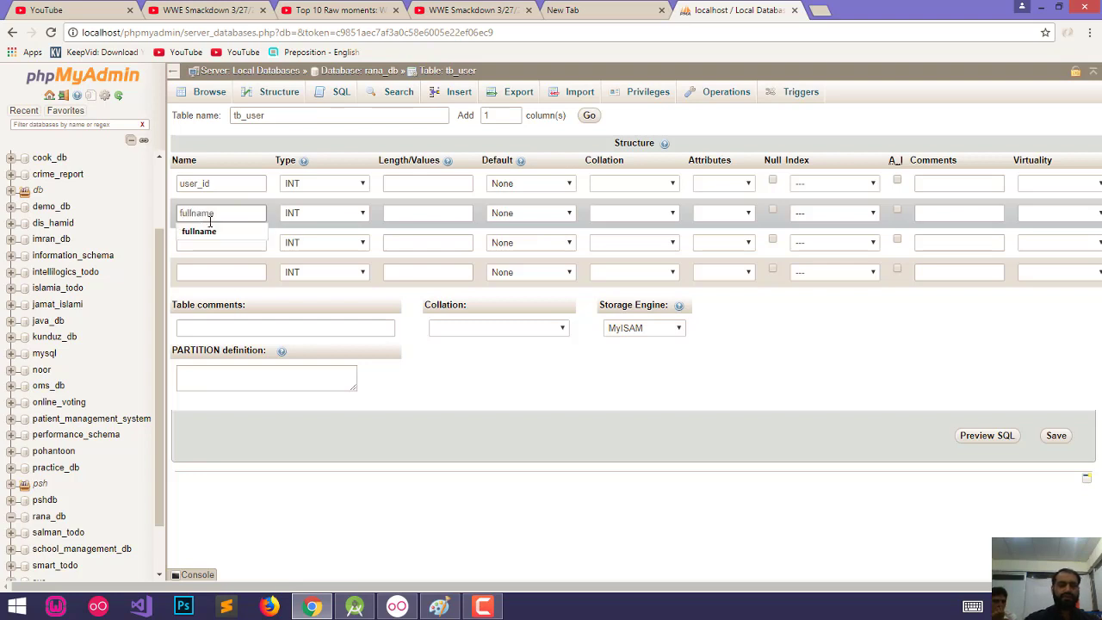
pyautogui.click(198, 242)
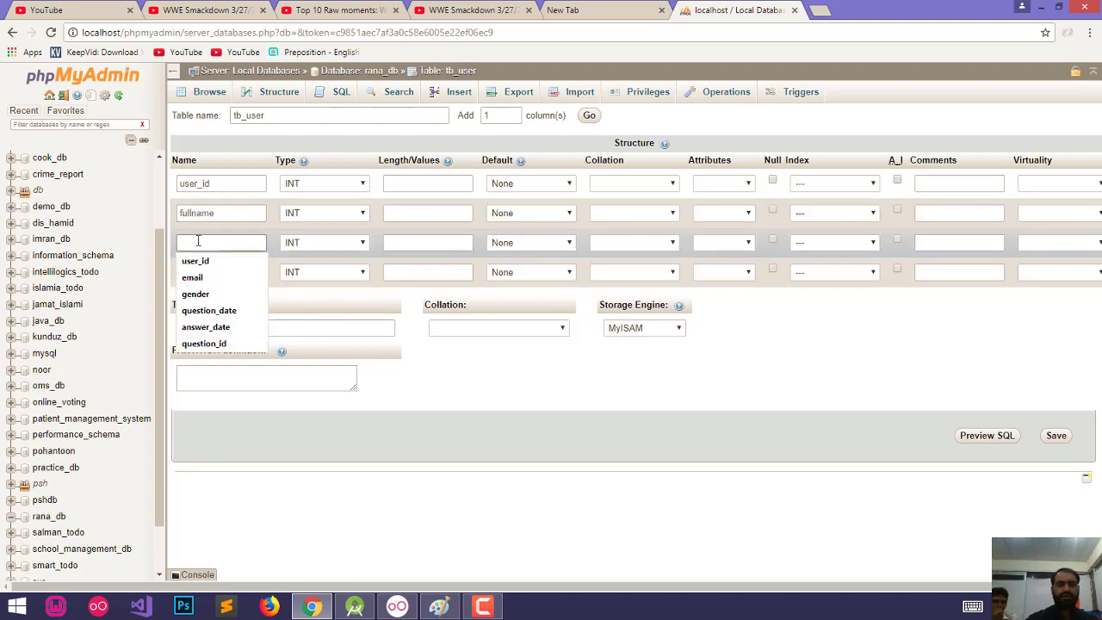
pyautogui.write('username')
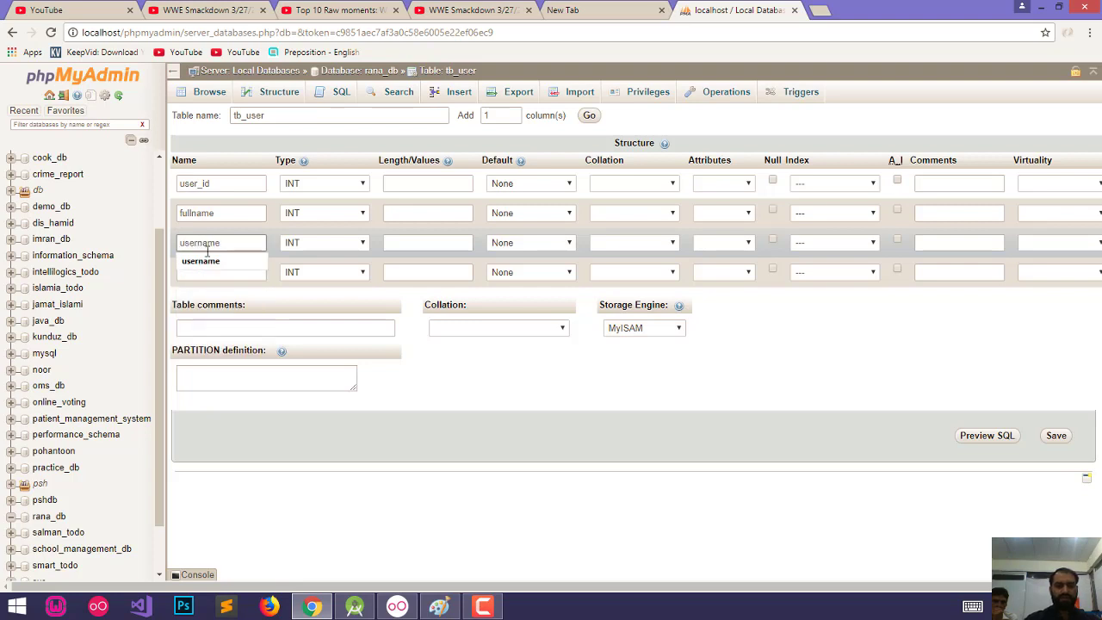
pyautogui.click(206, 272)
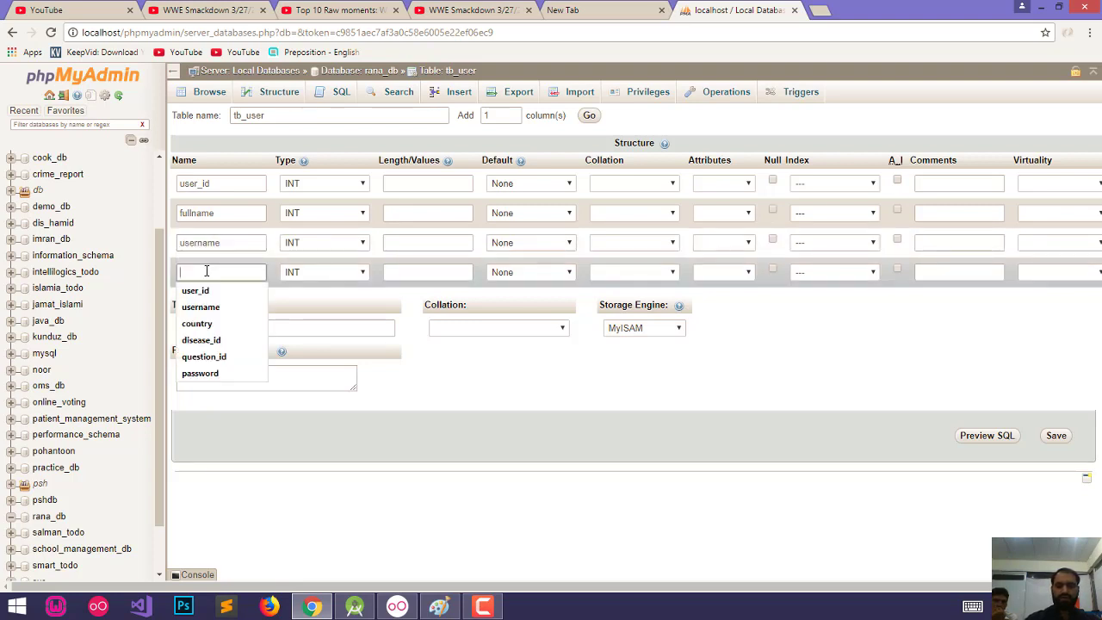
pyautogui.write('pass')
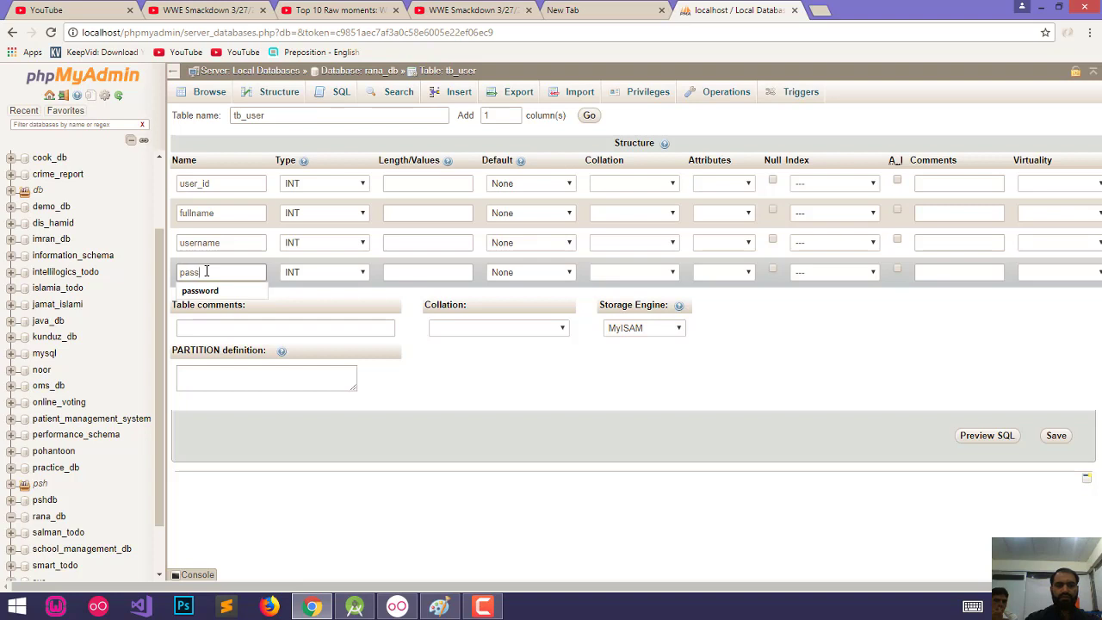
pyautogui.write('wd')
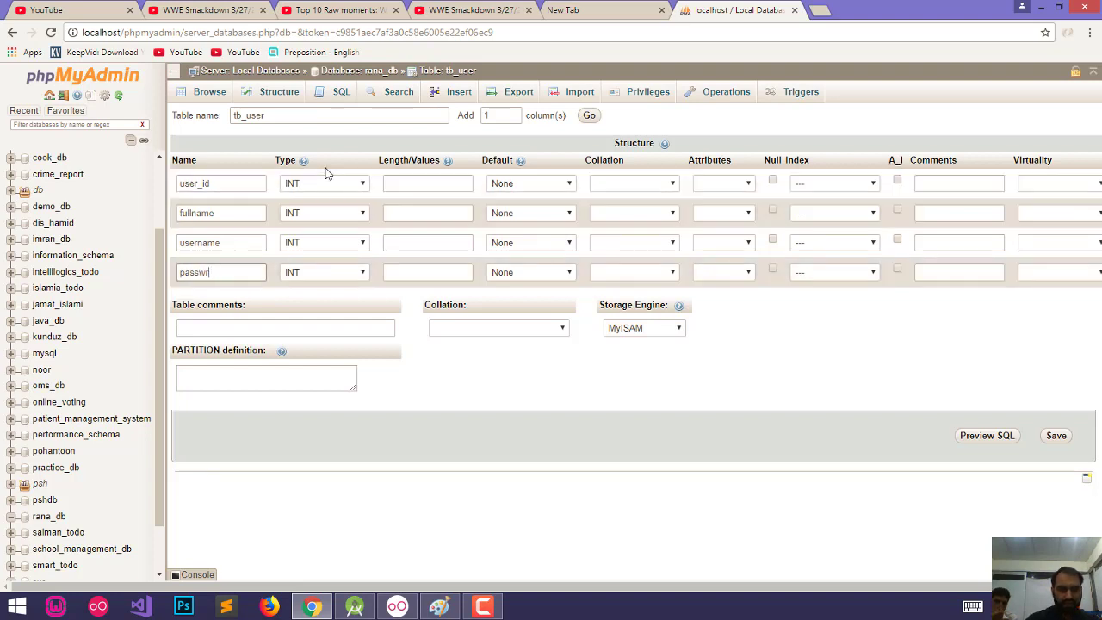
pyautogui.press('BackSpace')
pyautogui.press('BackSpace')
pyautogui.write('o')
pyautogui.write('word')
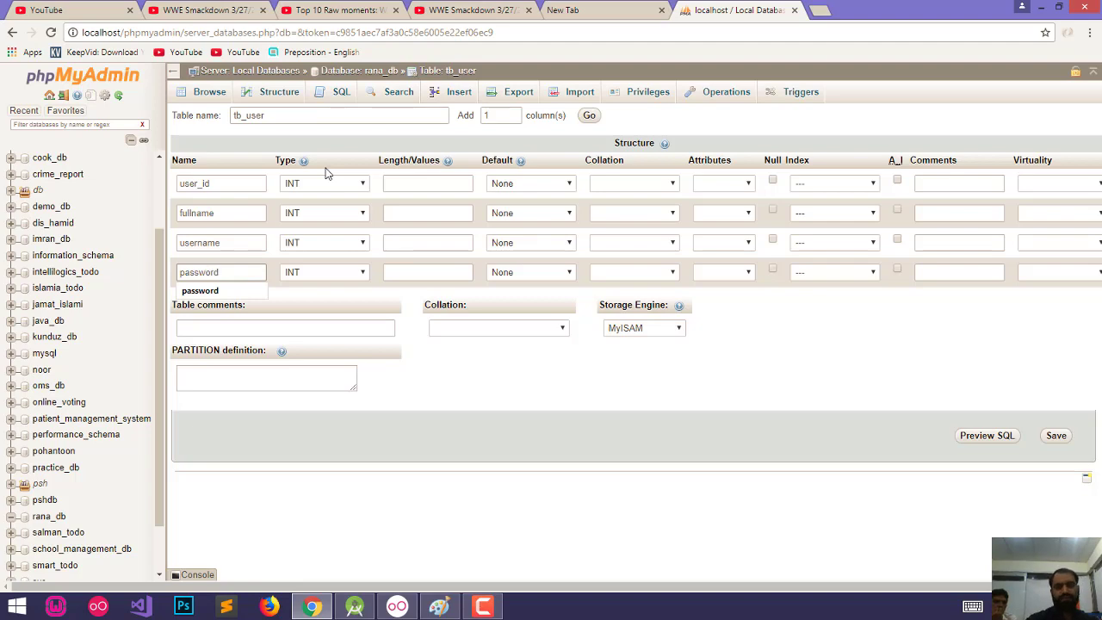
# Make fullname a VARCHAR column with length 80.
pyautogui.scroll(5, 721, 388)
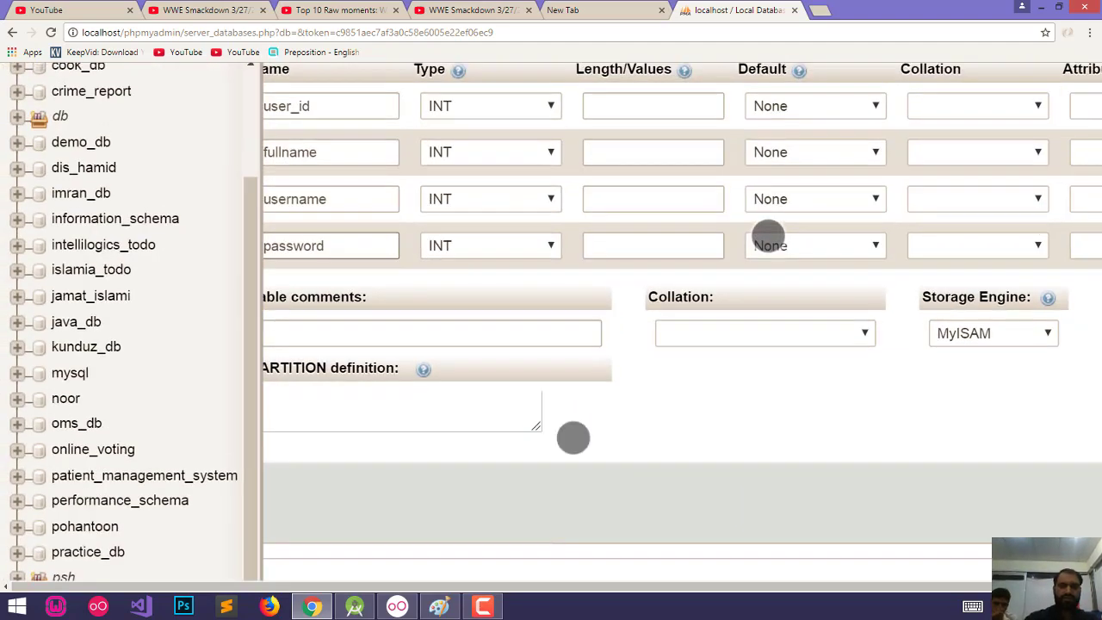
pyautogui.click(435, 333)
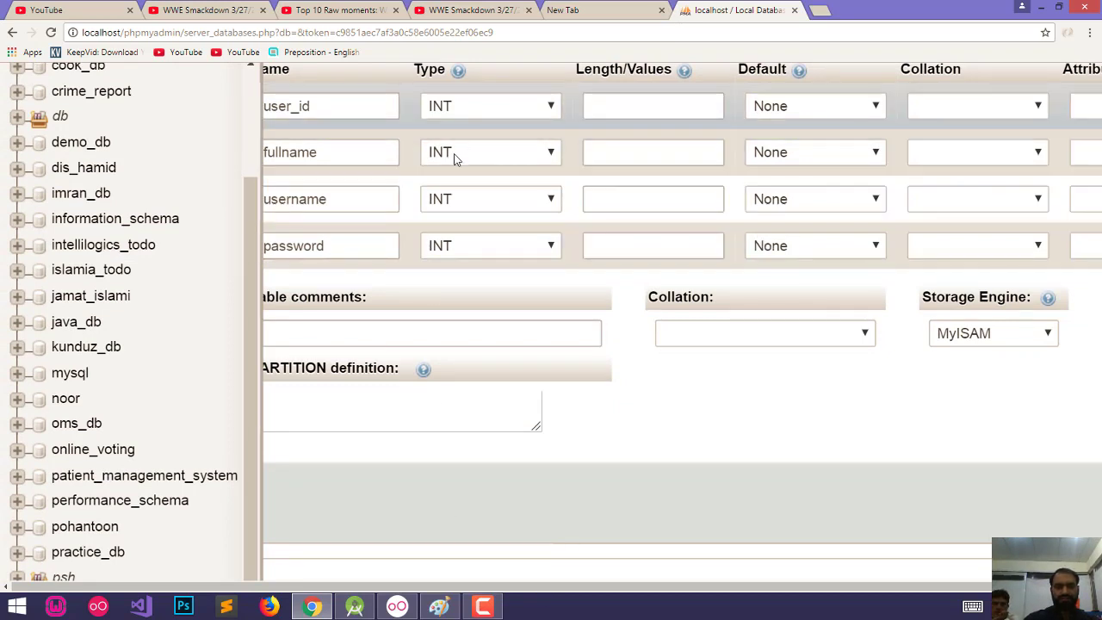
pyautogui.click(272, 157)
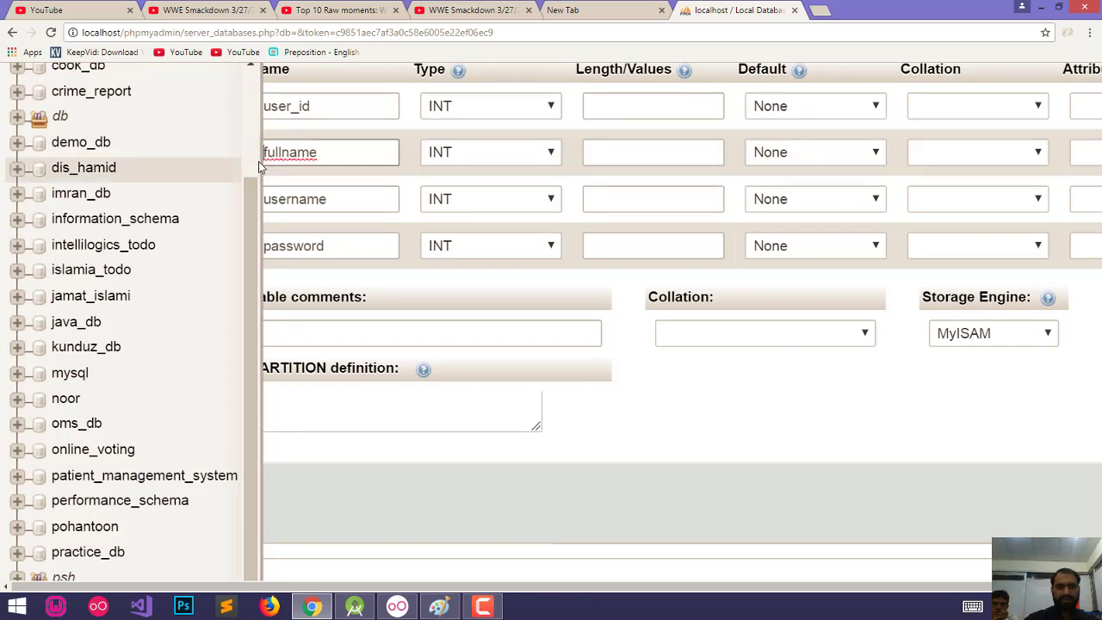
pyautogui.click(543, 153)
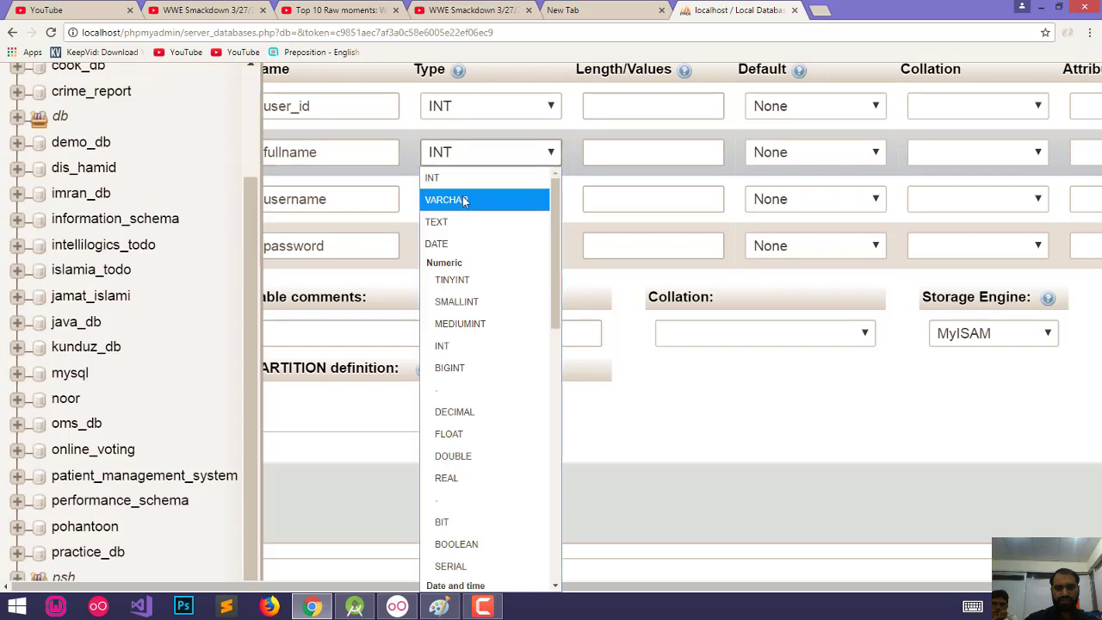
pyautogui.click(463, 198)
pyautogui.click(609, 153)
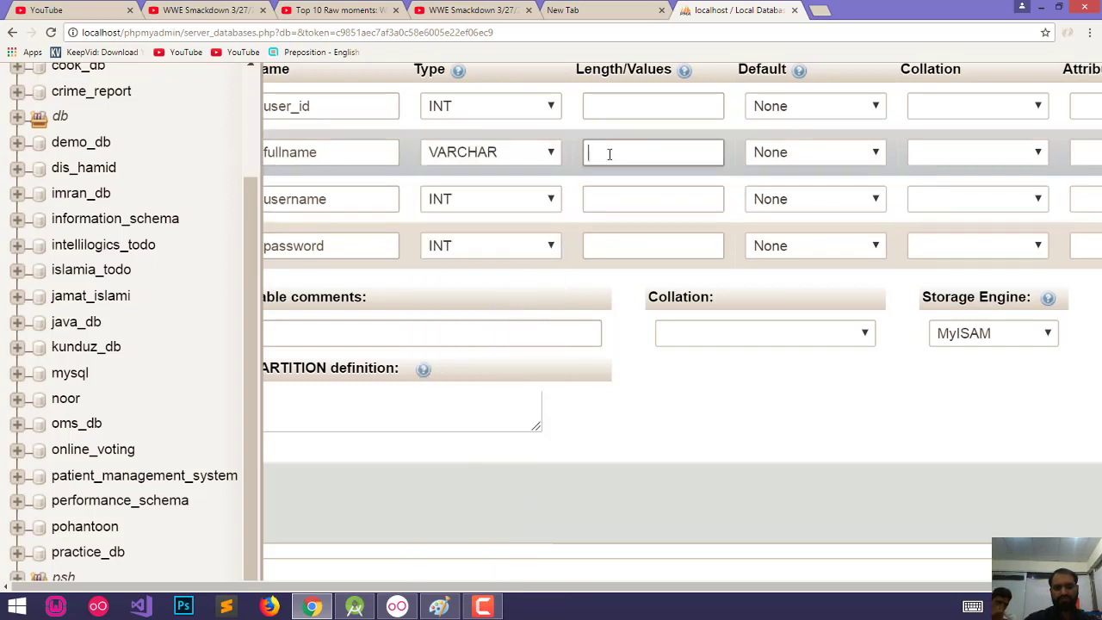
pyautogui.write('50')
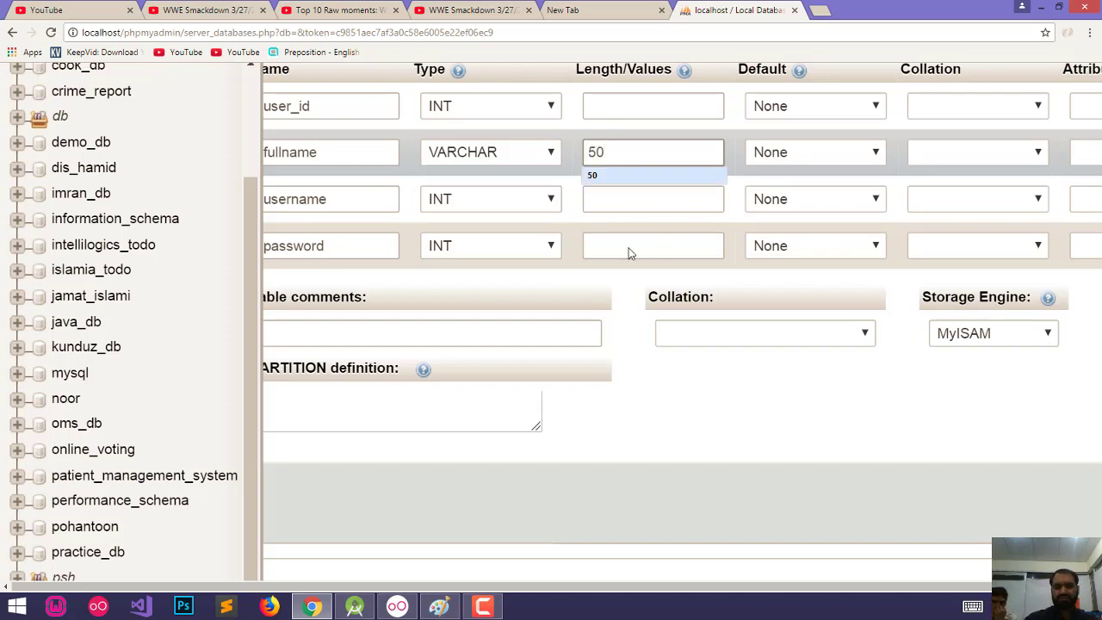
pyautogui.press('BackSpace')
pyautogui.press('BackSpace')
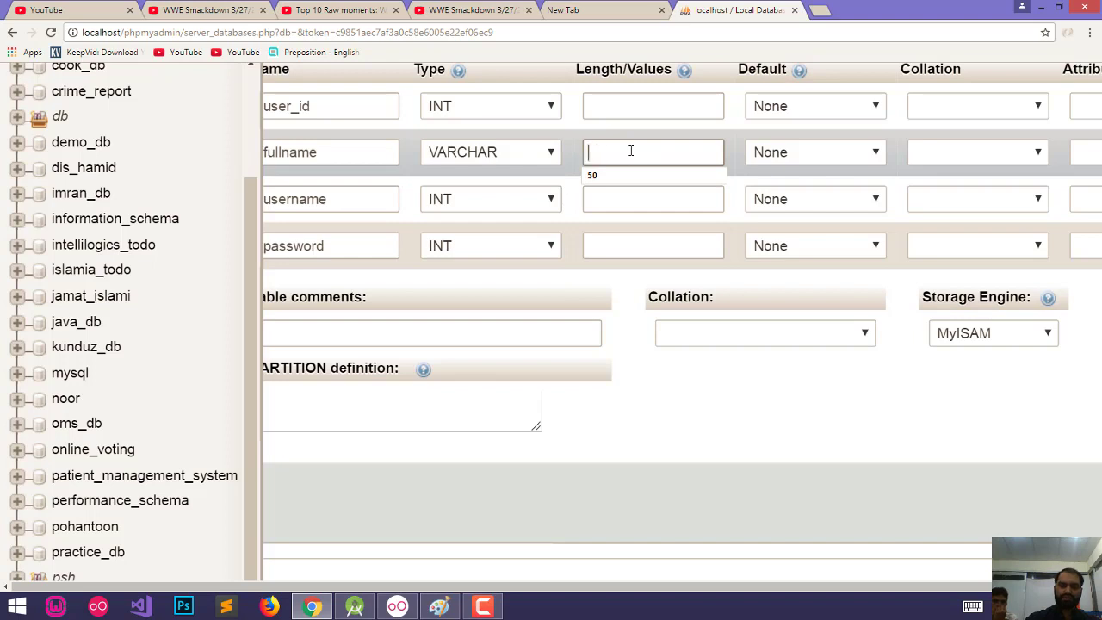
pyautogui.click(631, 151)
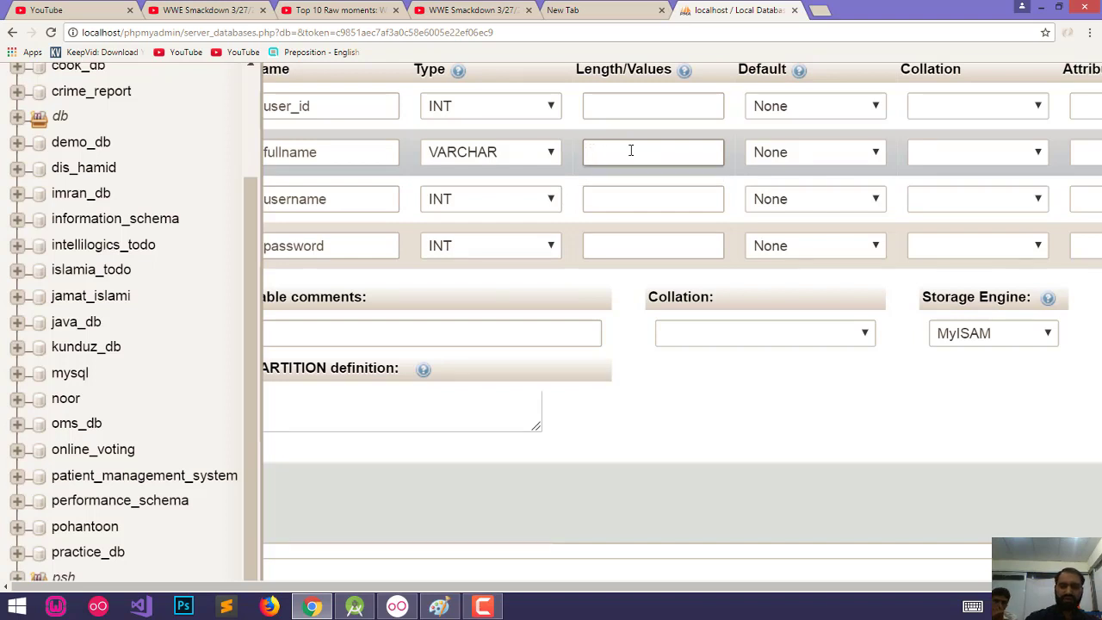
pyautogui.write('80')
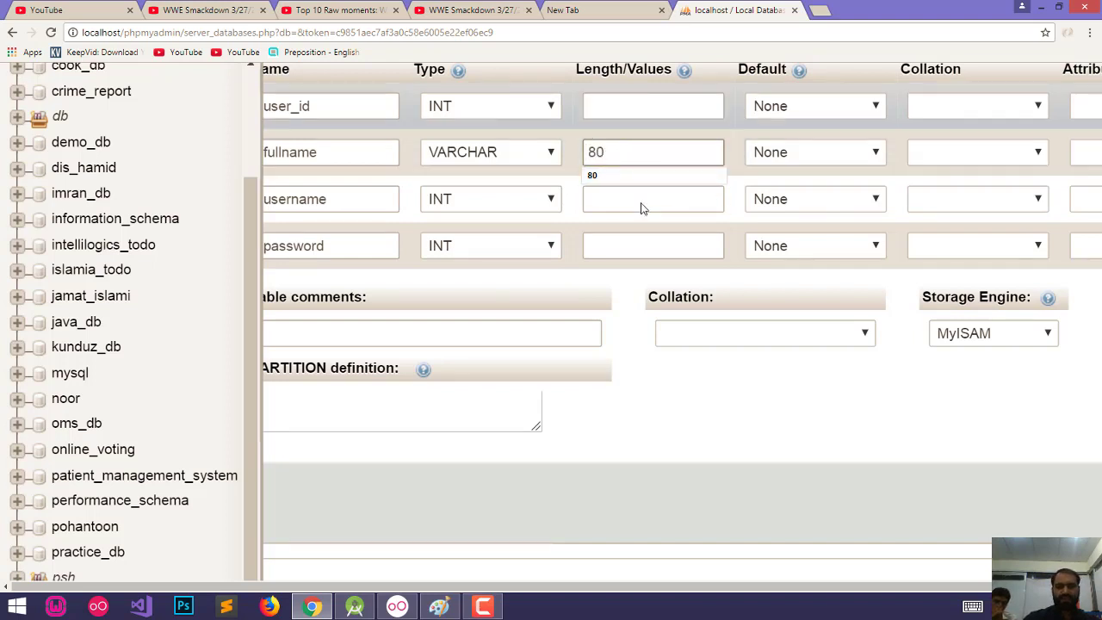
# Set username to VARCHAR length 20 and password to VARCHAR length 100.
pyautogui.click(637, 199)
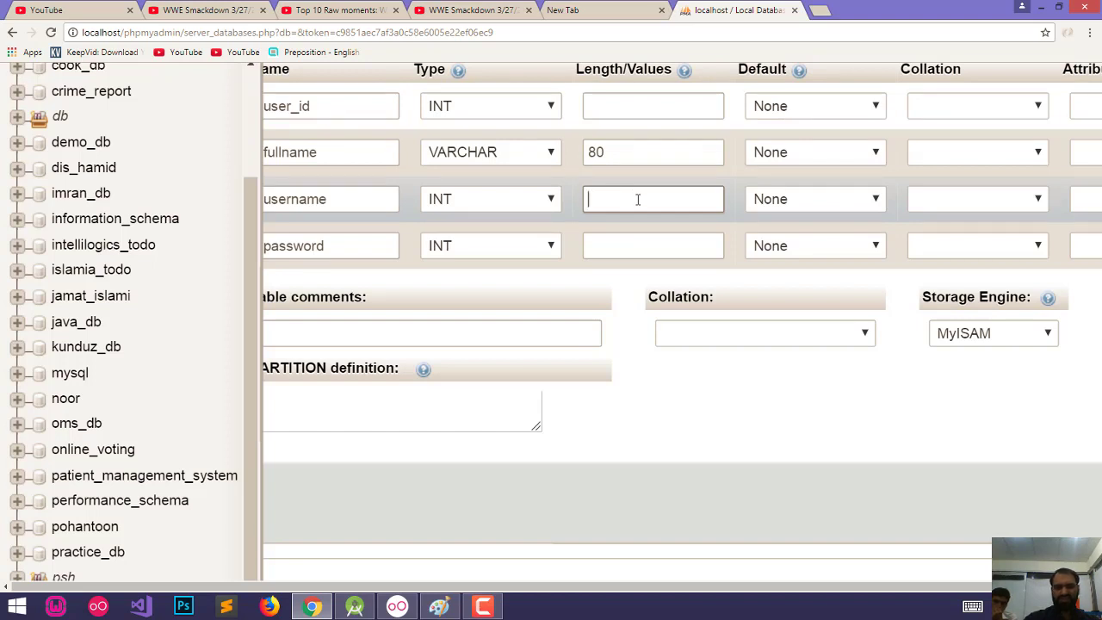
pyautogui.write('20')
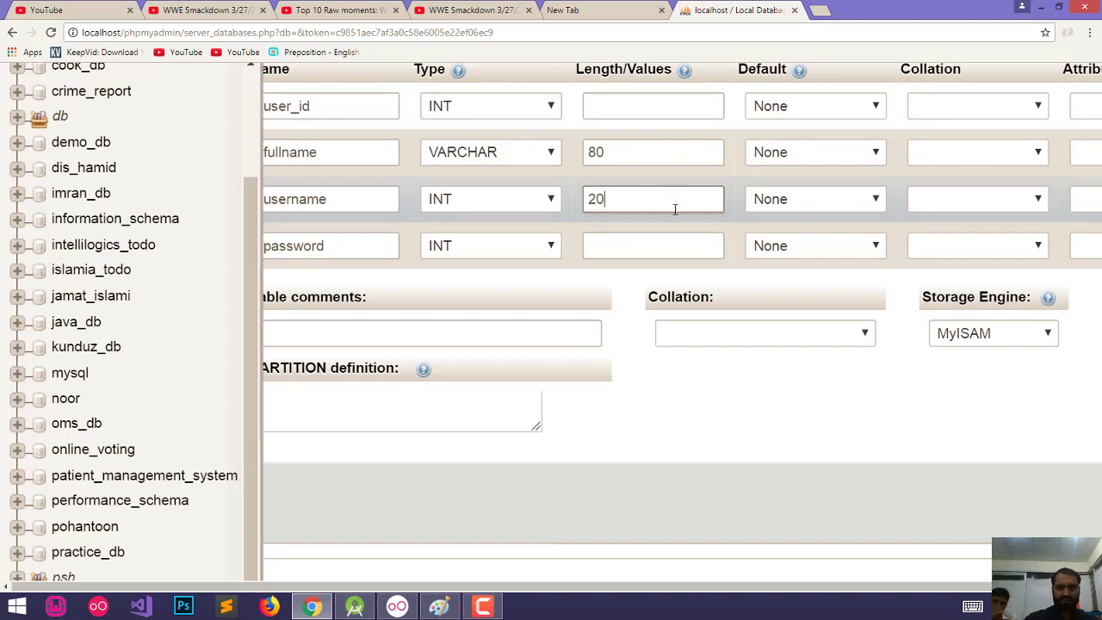
pyautogui.click(629, 245)
pyautogui.write('1')
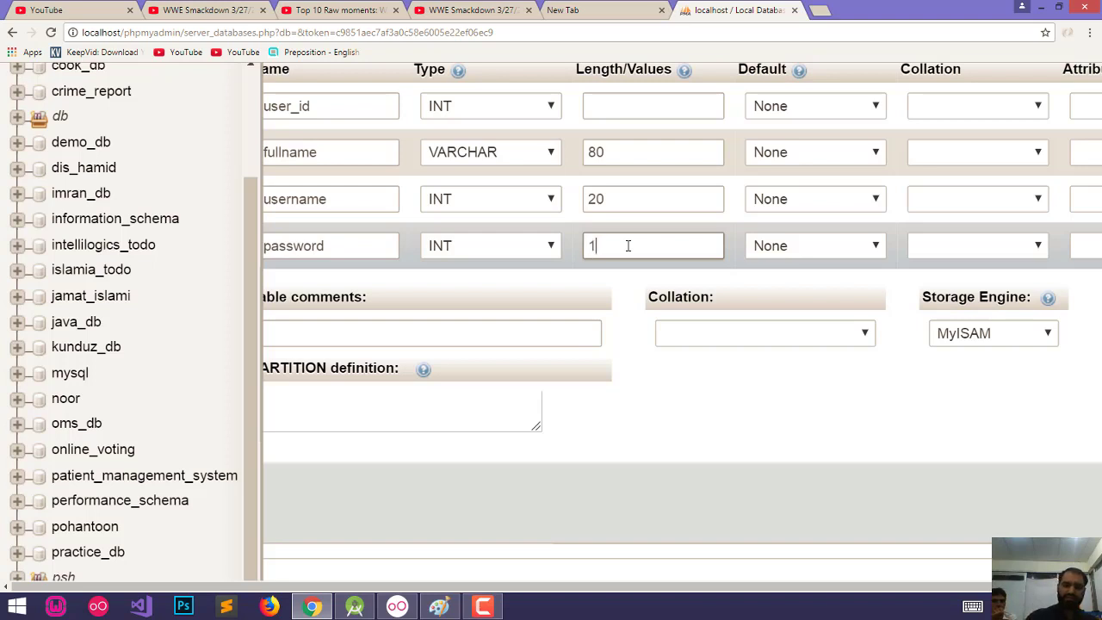
pyautogui.write('00')
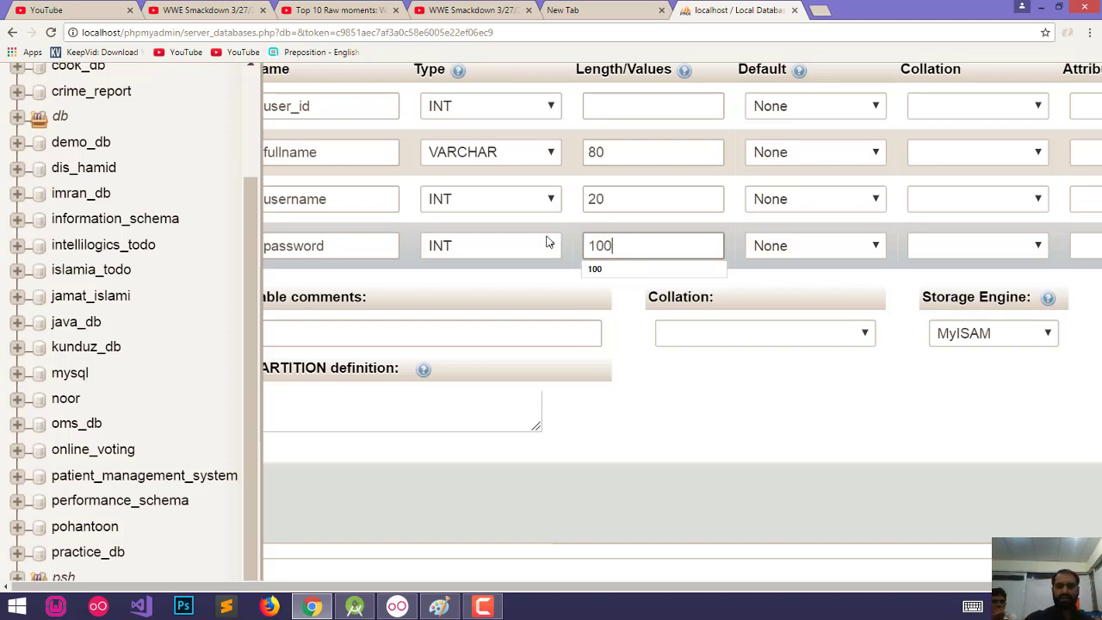
pyautogui.click(547, 245)
pyautogui.click(464, 294)
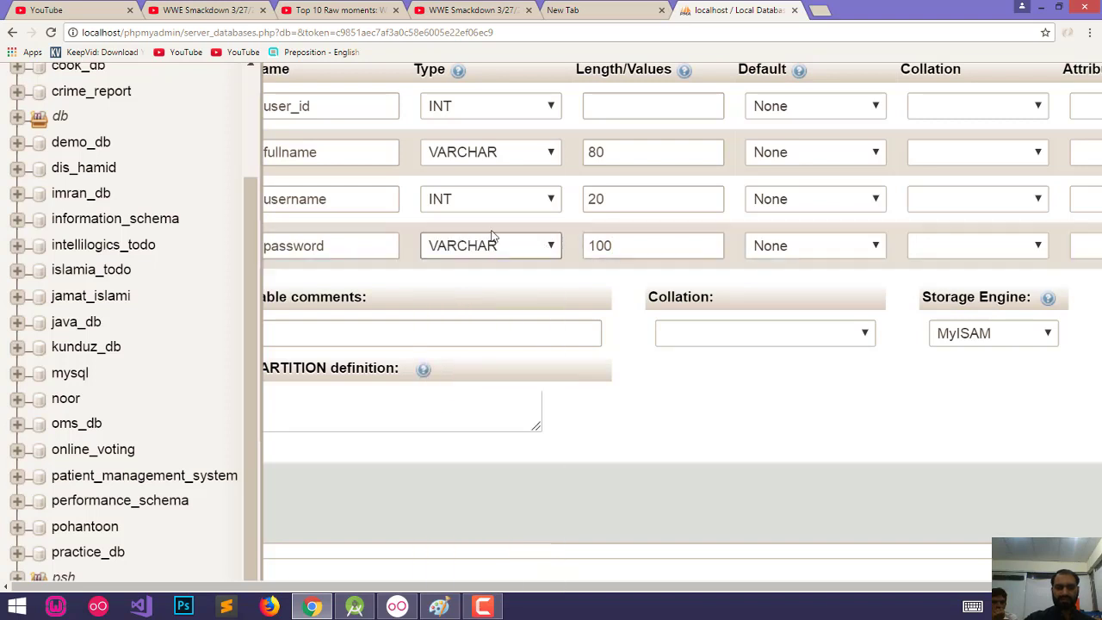
pyautogui.click(520, 211)
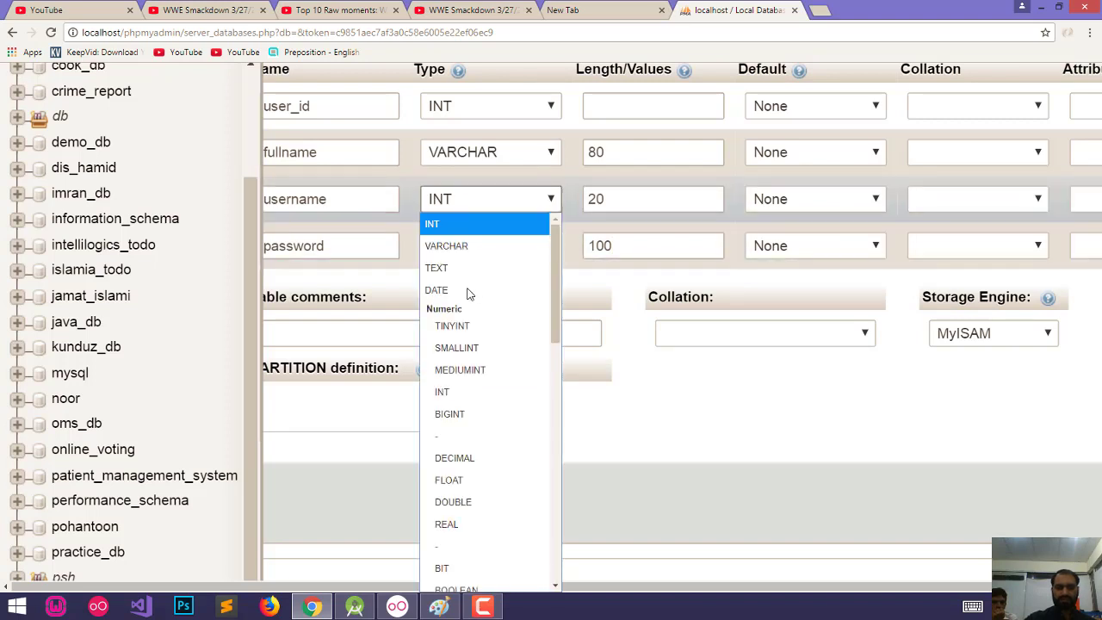
pyautogui.click(465, 244)
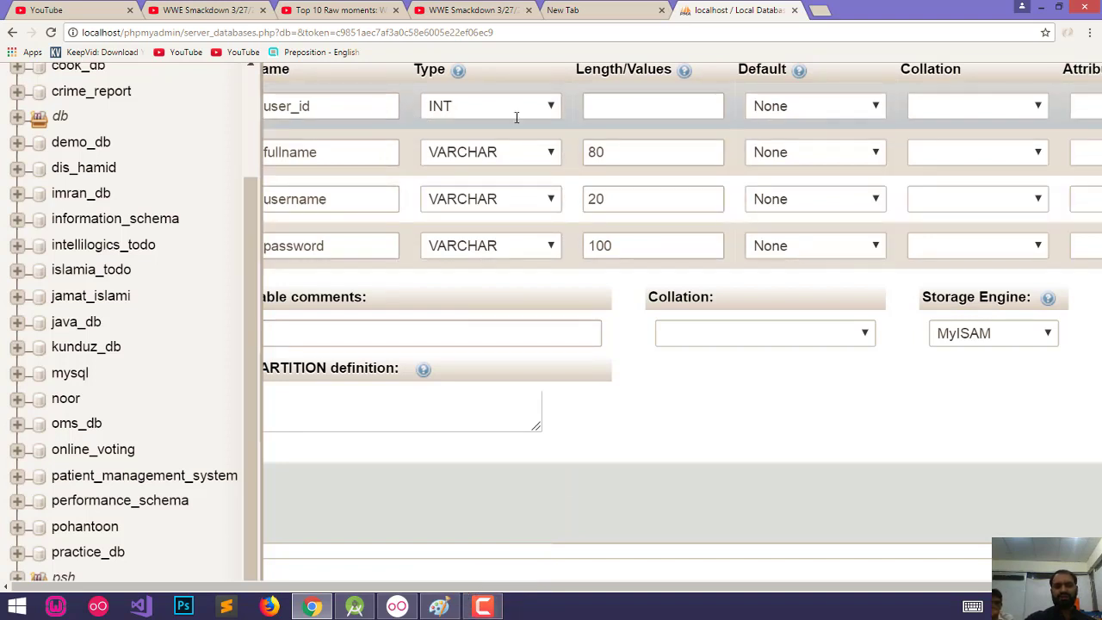
# Leave user_id's length blank and bring the Index and A_I columns into view.
pyautogui.click(608, 107)
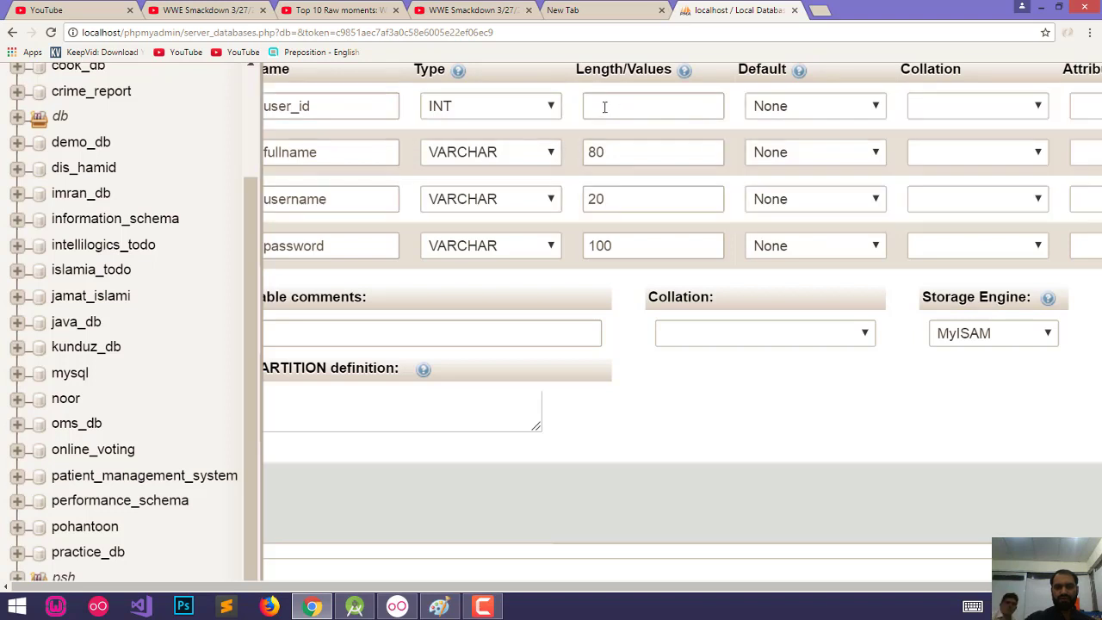
pyautogui.click(605, 107)
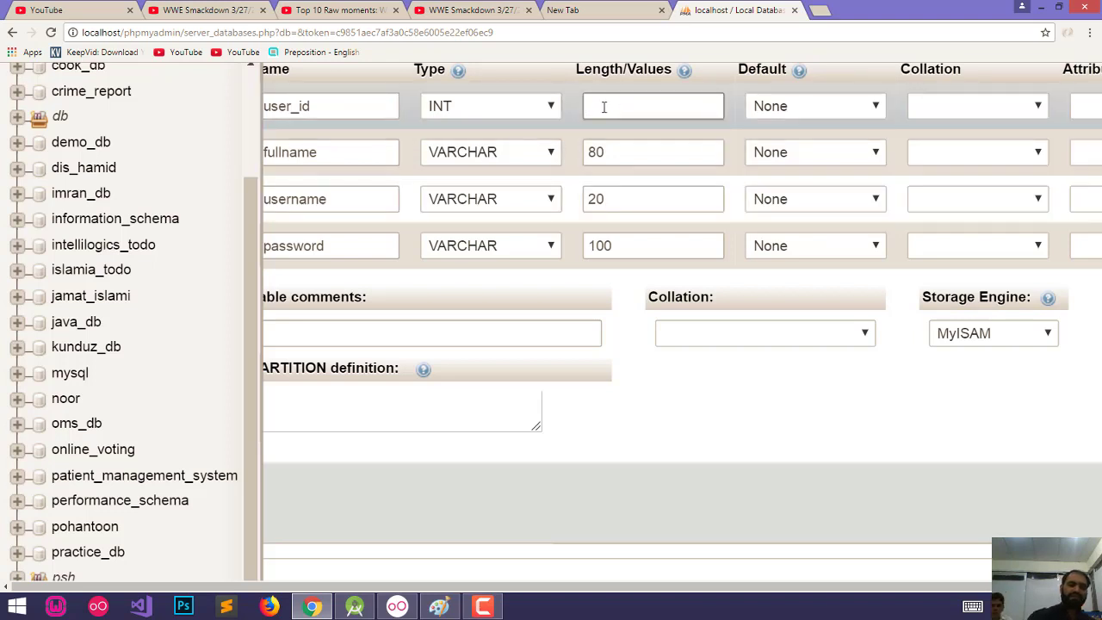
pyautogui.write('4')
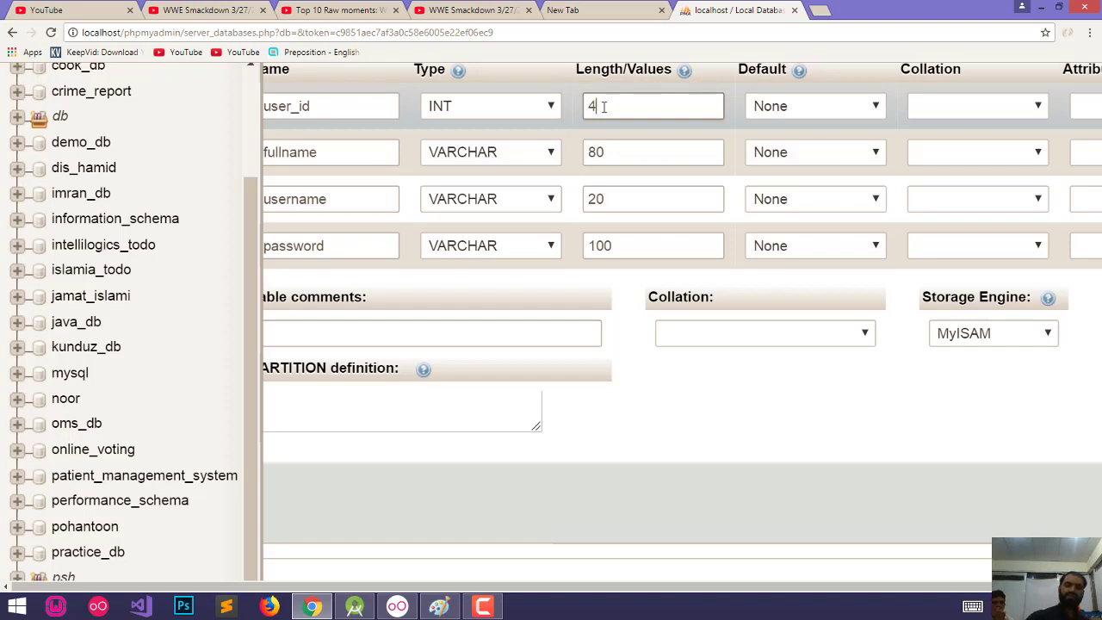
pyautogui.press('BackSpace')
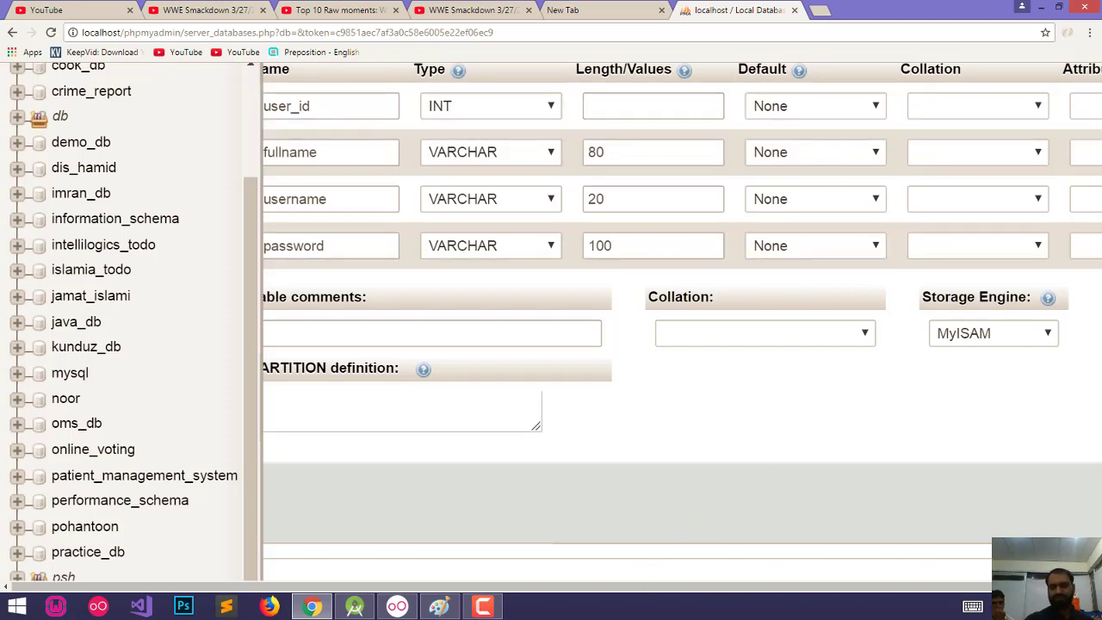
pyautogui.moveTo(784, 435); pyautogui.dragTo(607, 470)
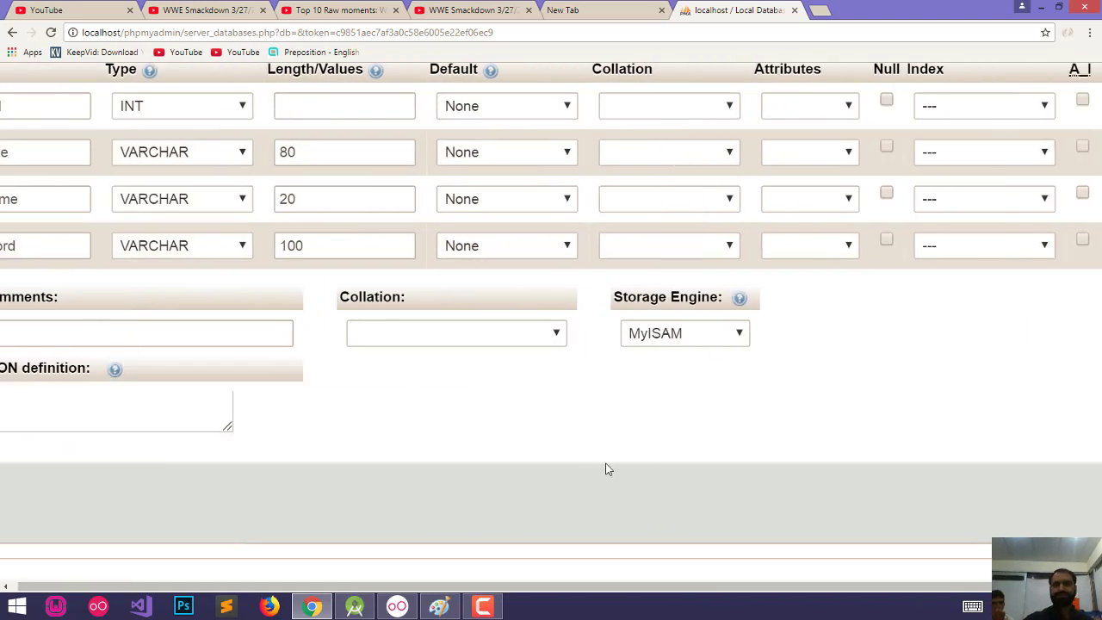
# Make user_id an auto-increment PRIMARY key.
pyautogui.click(1082, 101)
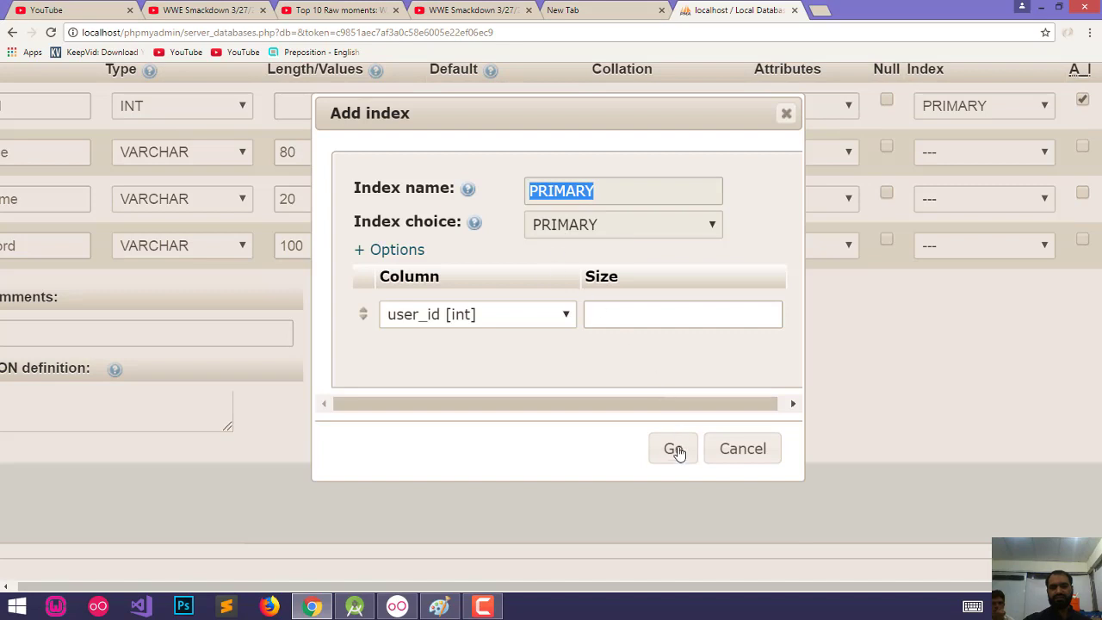
pyautogui.click(675, 450)
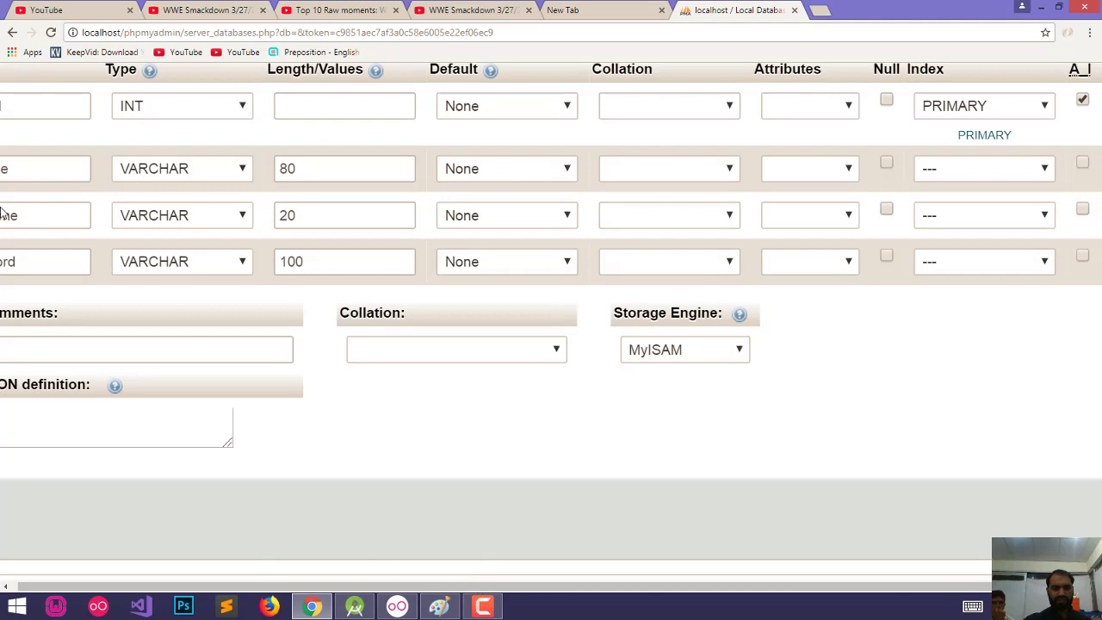
pyautogui.click(849, 216)
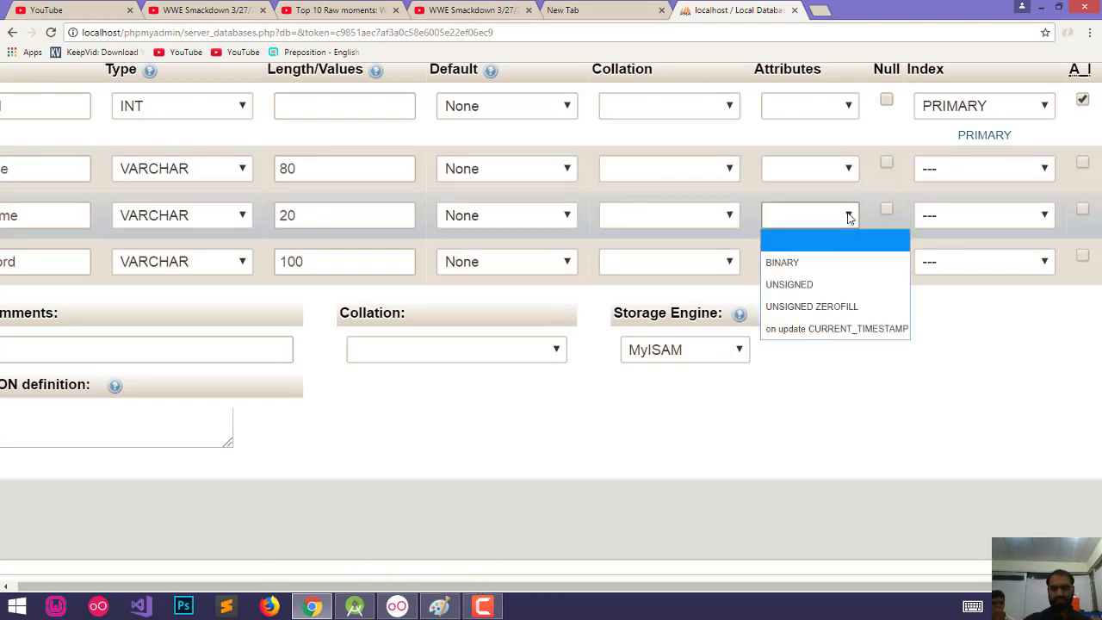
# Give the username column a UNIQUE index named username.
pyautogui.click(1040, 221)
pyautogui.click(1042, 219)
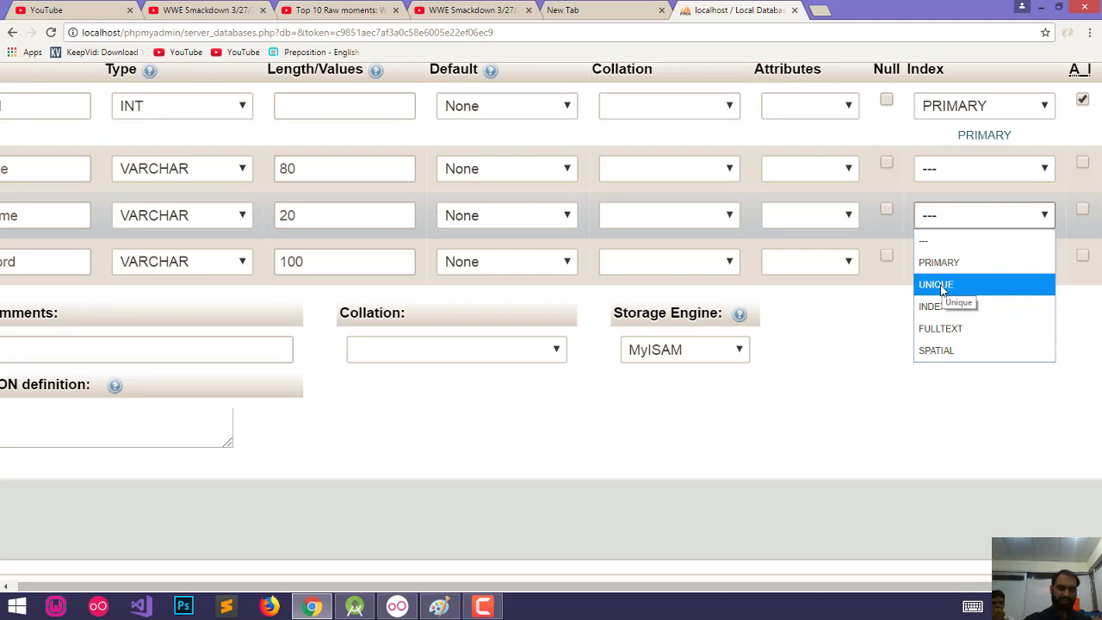
pyautogui.click(937, 284)
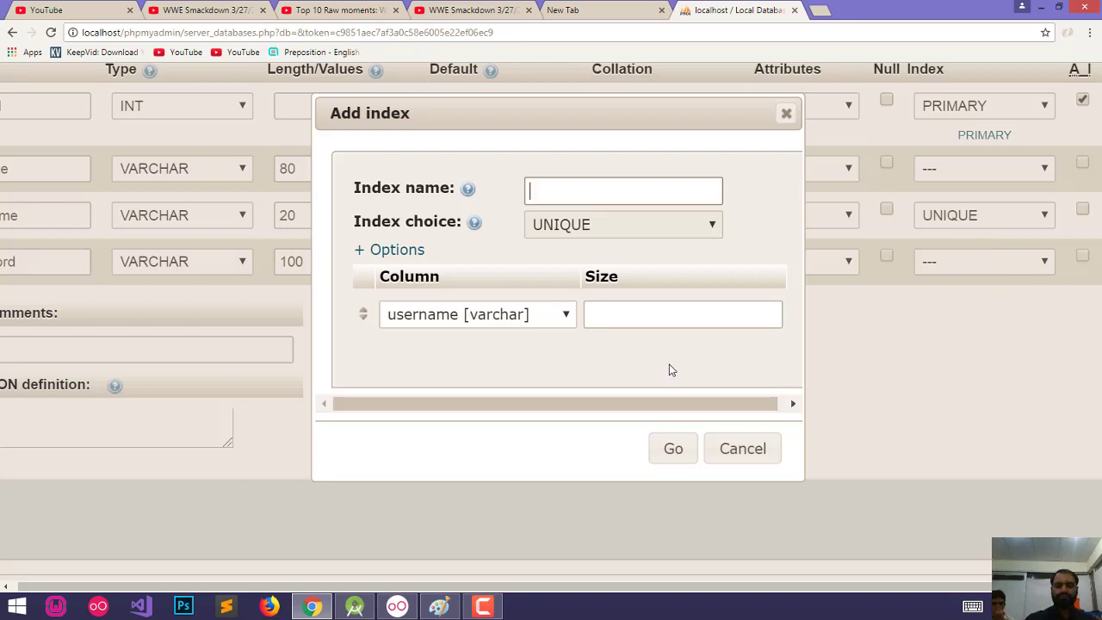
pyautogui.write('usen')
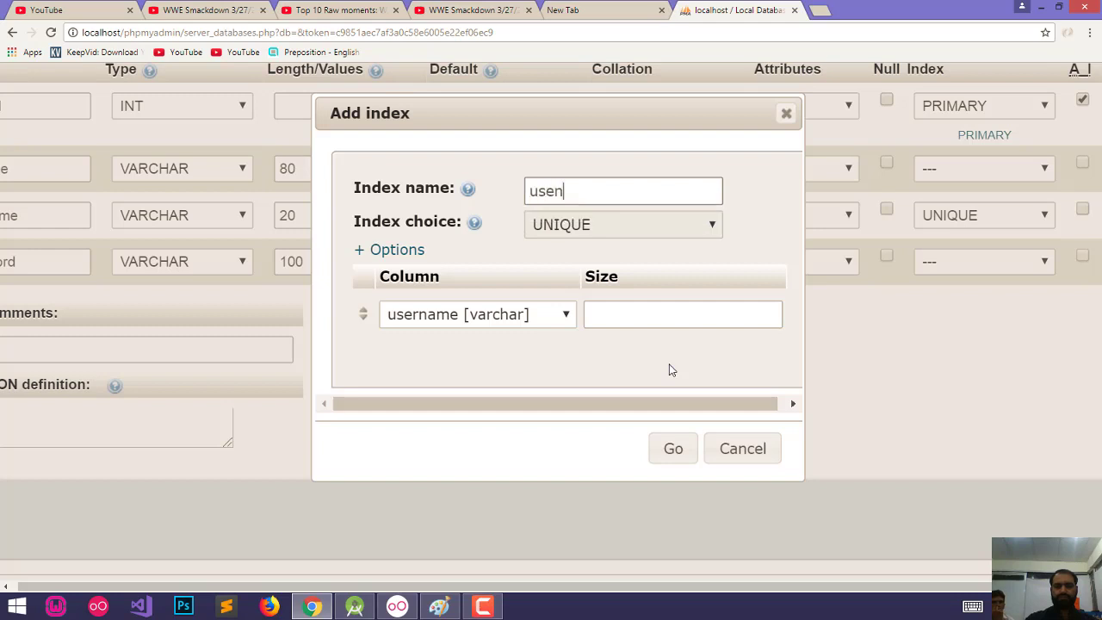
pyautogui.press('BackSpace')
pyautogui.write('ranme')
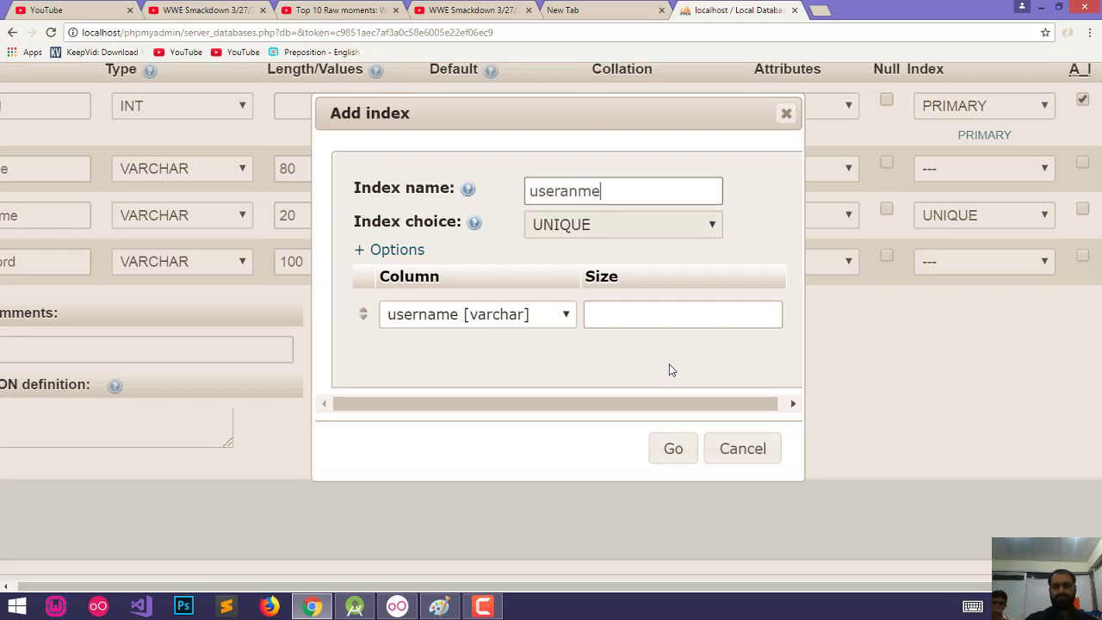
pyautogui.press('BackSpace')
pyautogui.press('BackSpace')
pyautogui.press('BackSpace')
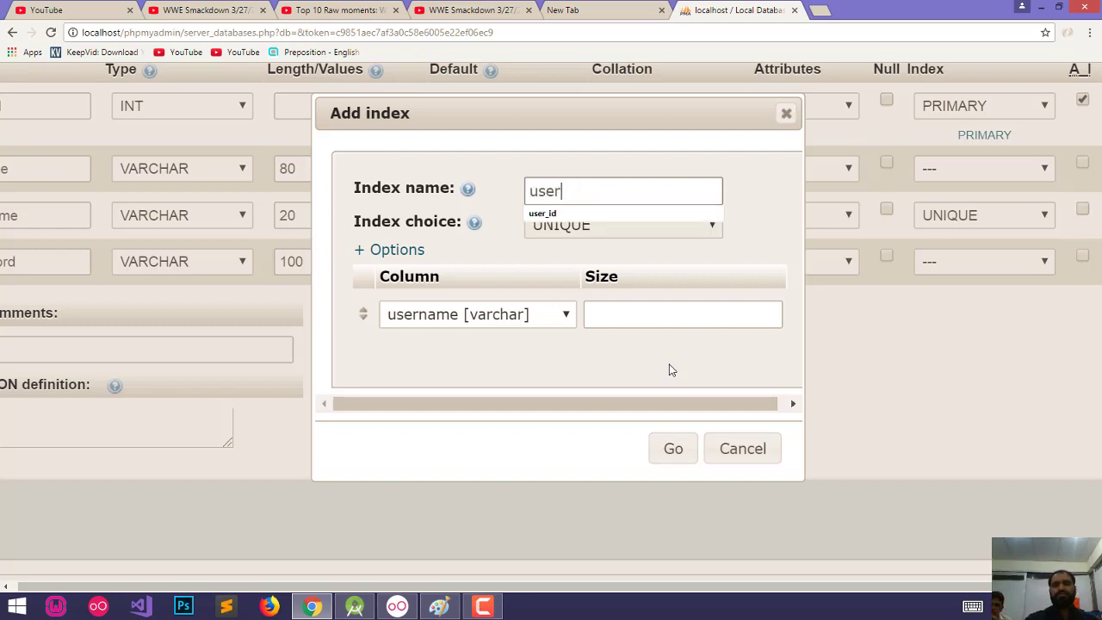
pyautogui.write('name')
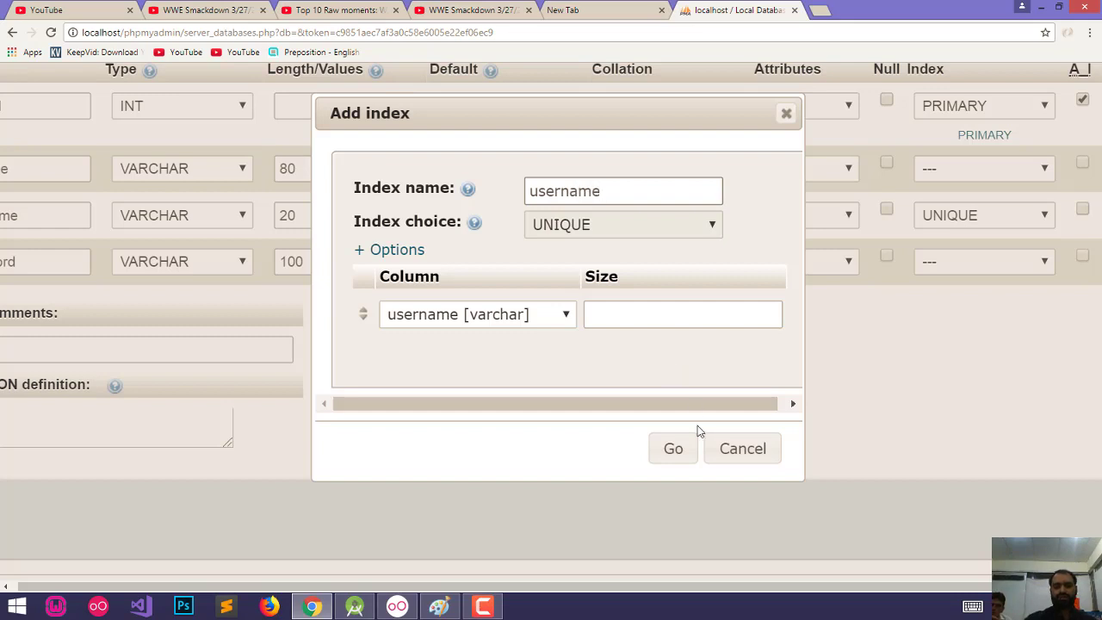
pyautogui.click(673, 449)
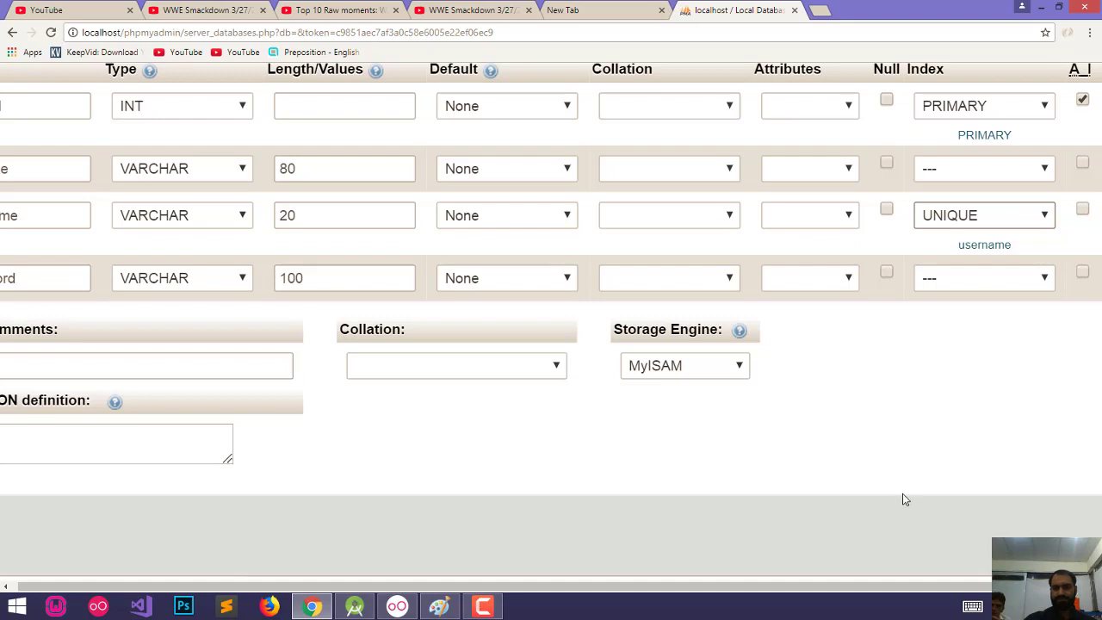
pyautogui.moveTo(990, 340); pyautogui.dragTo(825, 186)
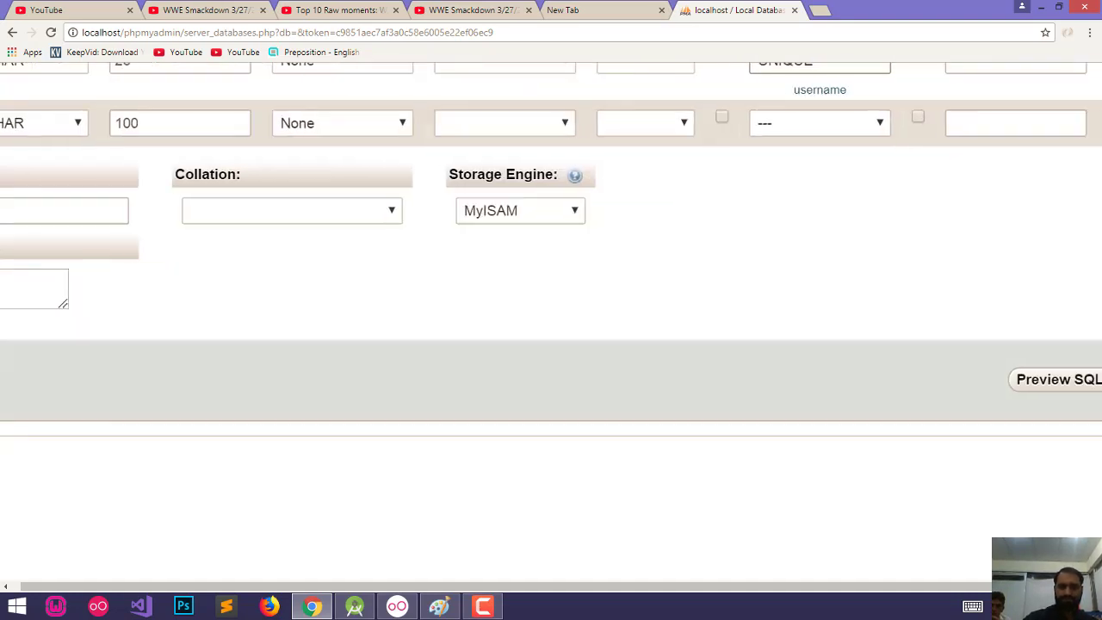
pyautogui.hscroll(-10, 551, 322)
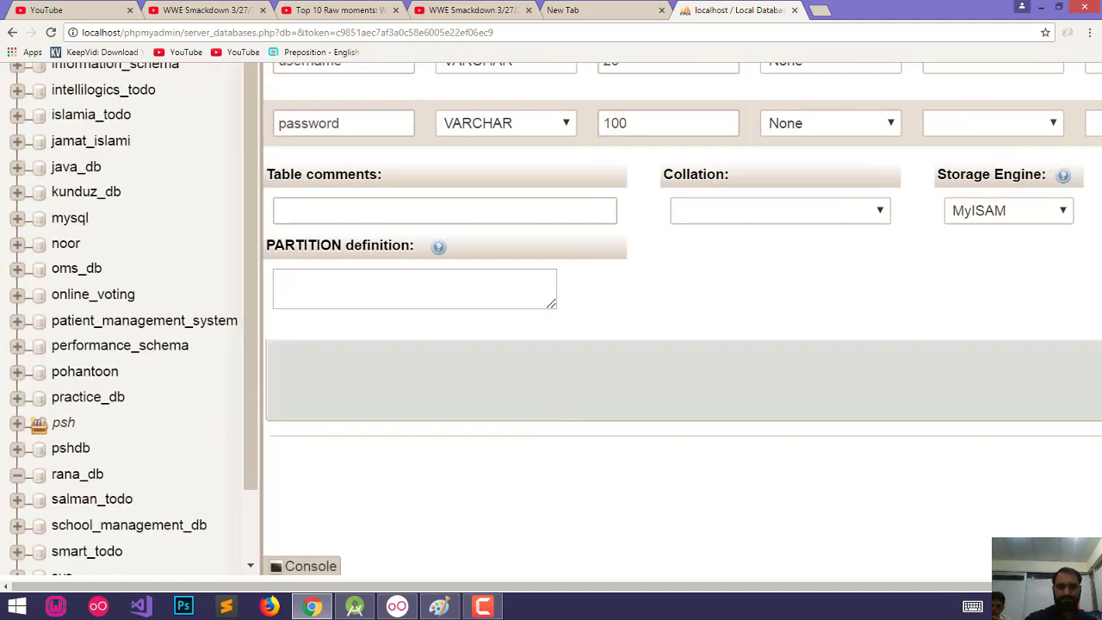
pyautogui.scroll(-5, 785, 365)
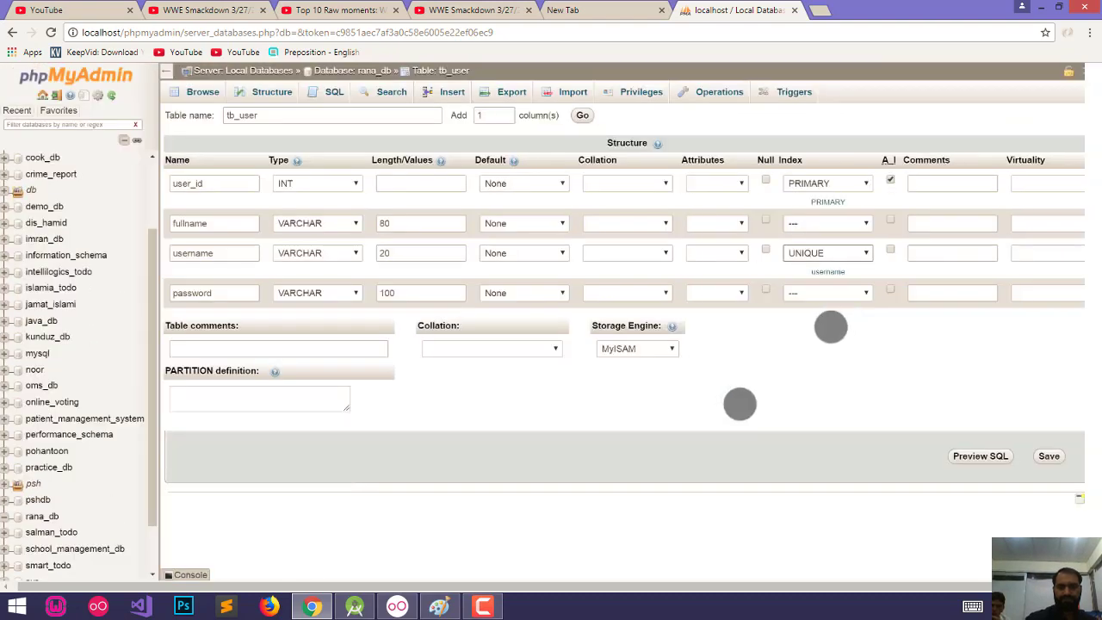
pyautogui.hscroll(1, 786, 365)
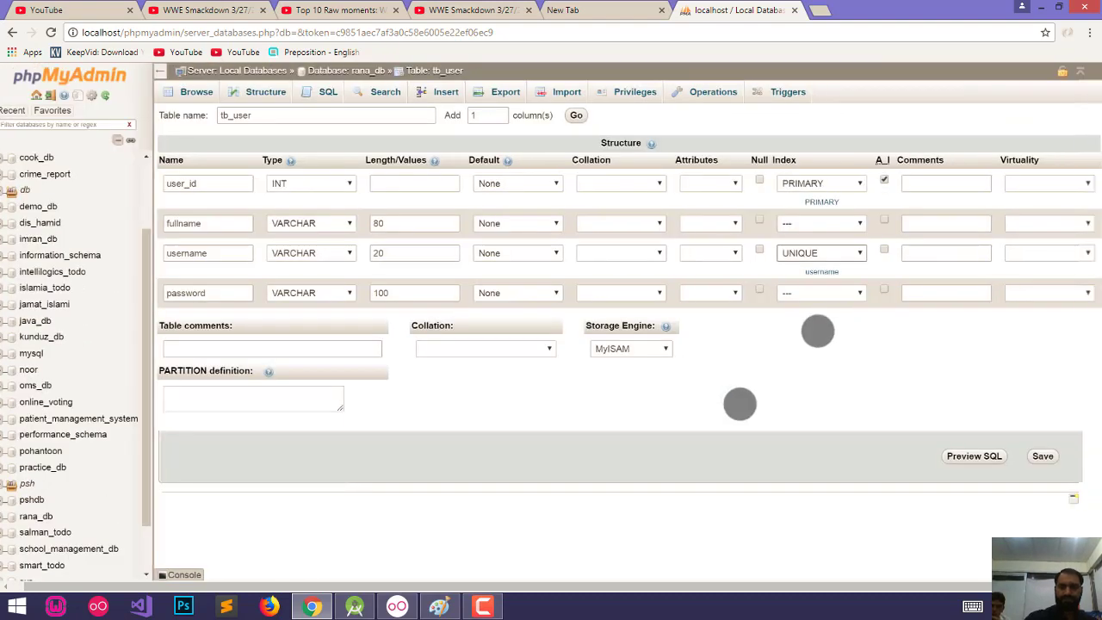
# Save the tb_user table and reload its rana_db structure listing.
pyautogui.click(1044, 457)
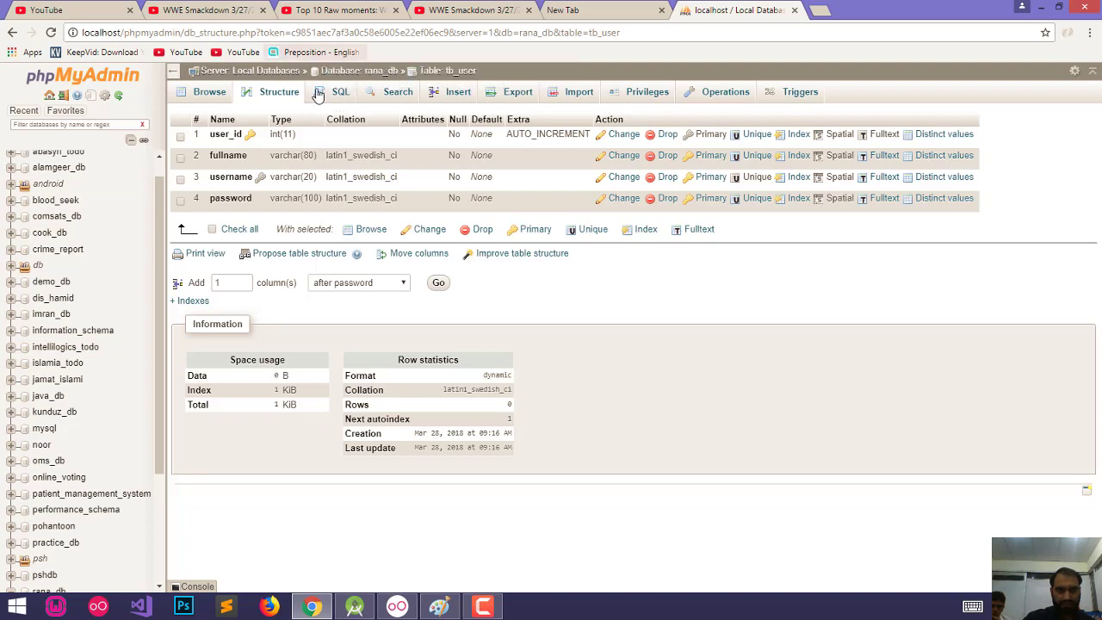
pyautogui.click(383, 73)
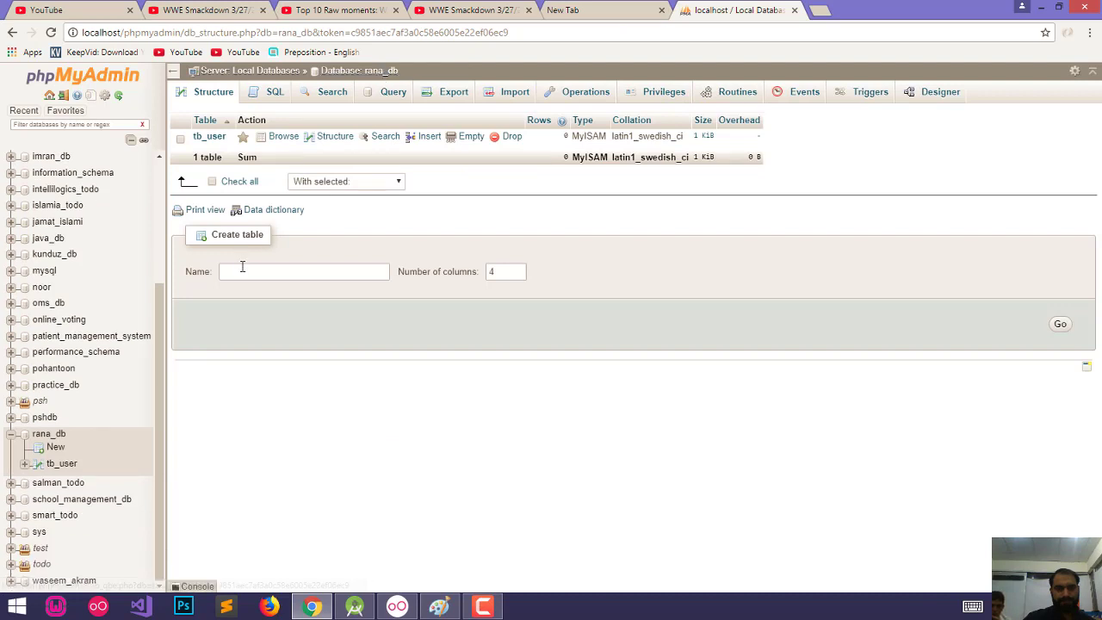
# Enter tbl_task as the new table name with 3 columns and submit.
pyautogui.click(240, 271)
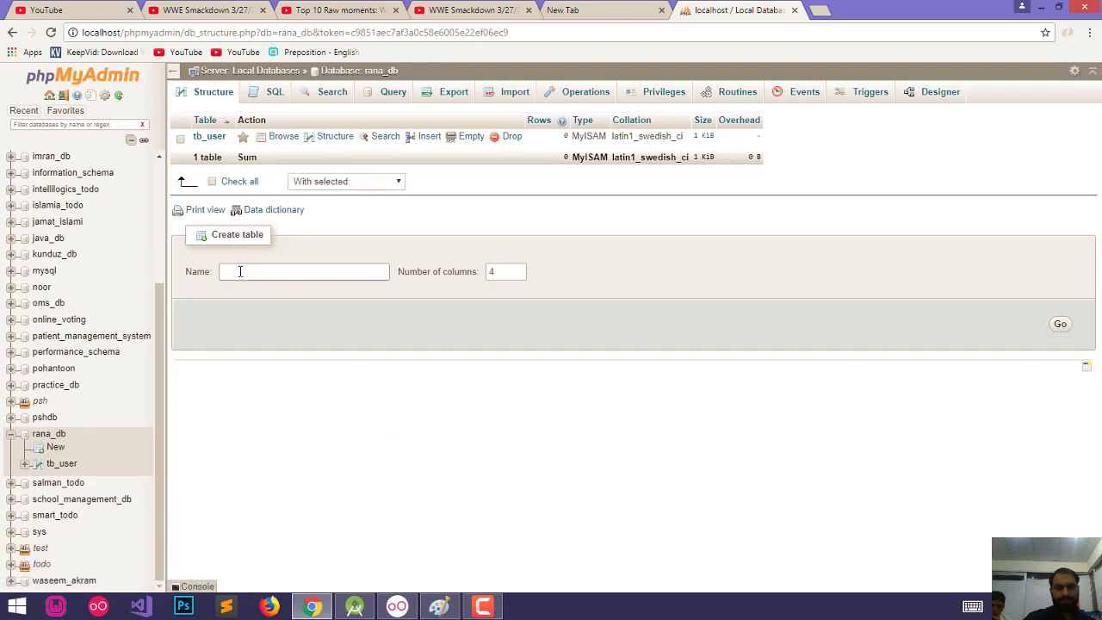
pyautogui.click(240, 271)
pyautogui.write('t')
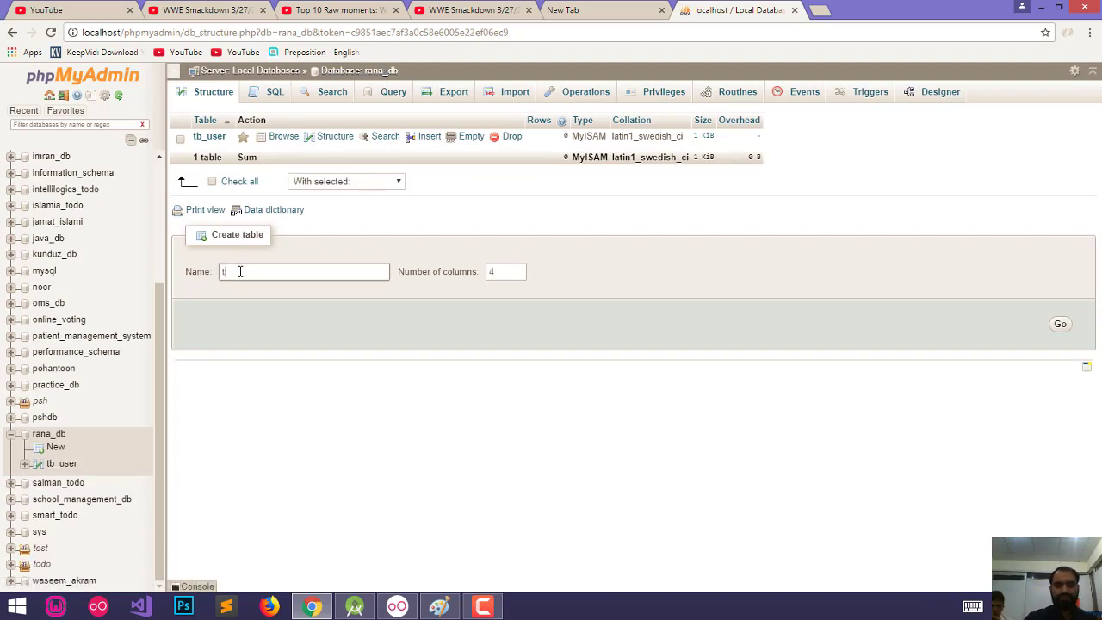
pyautogui.write('bl_t')
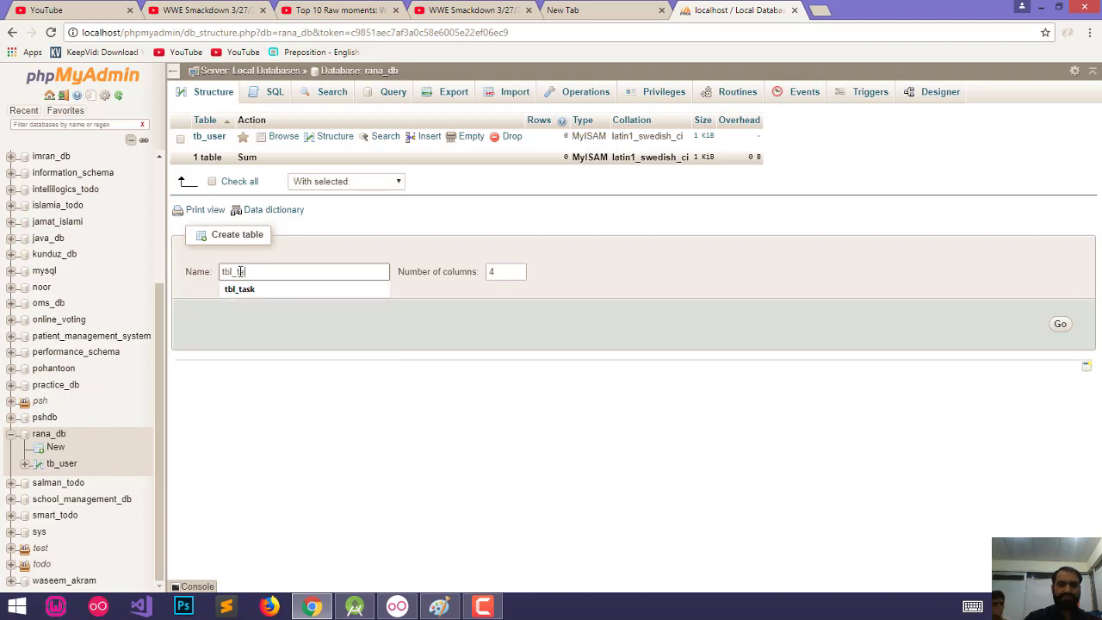
pyautogui.write('ask')
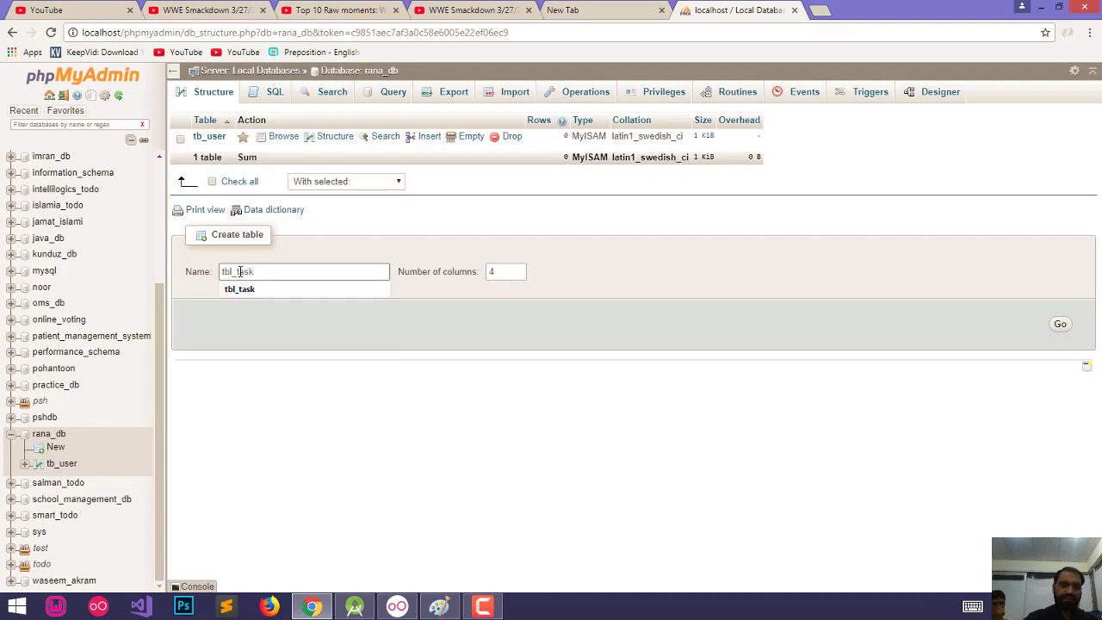
pyautogui.moveTo(505, 271)
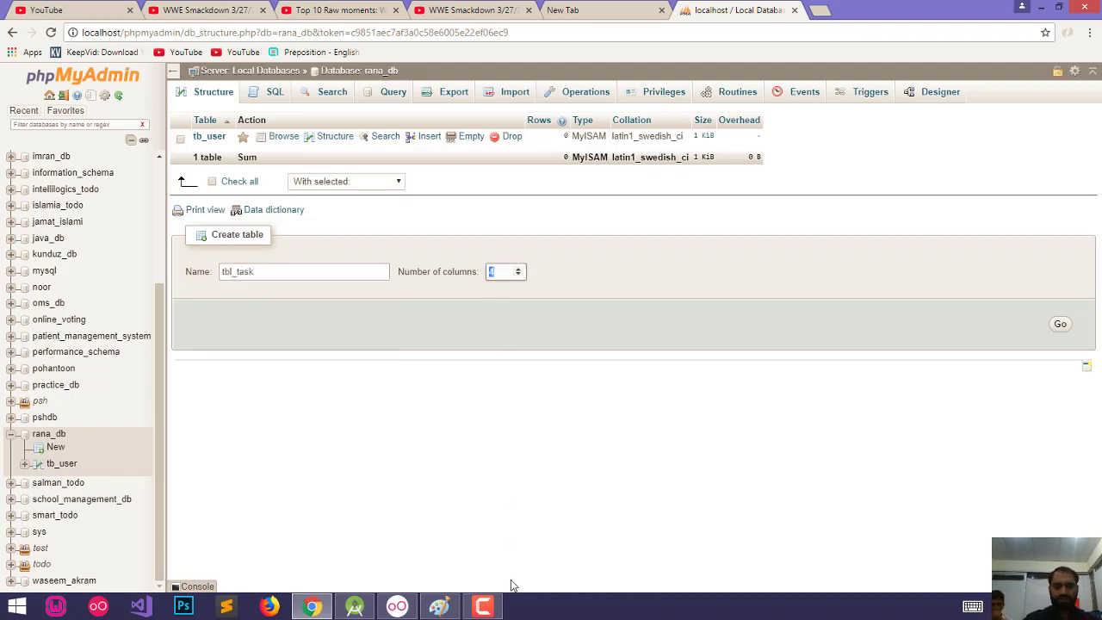
pyautogui.click(439, 606)
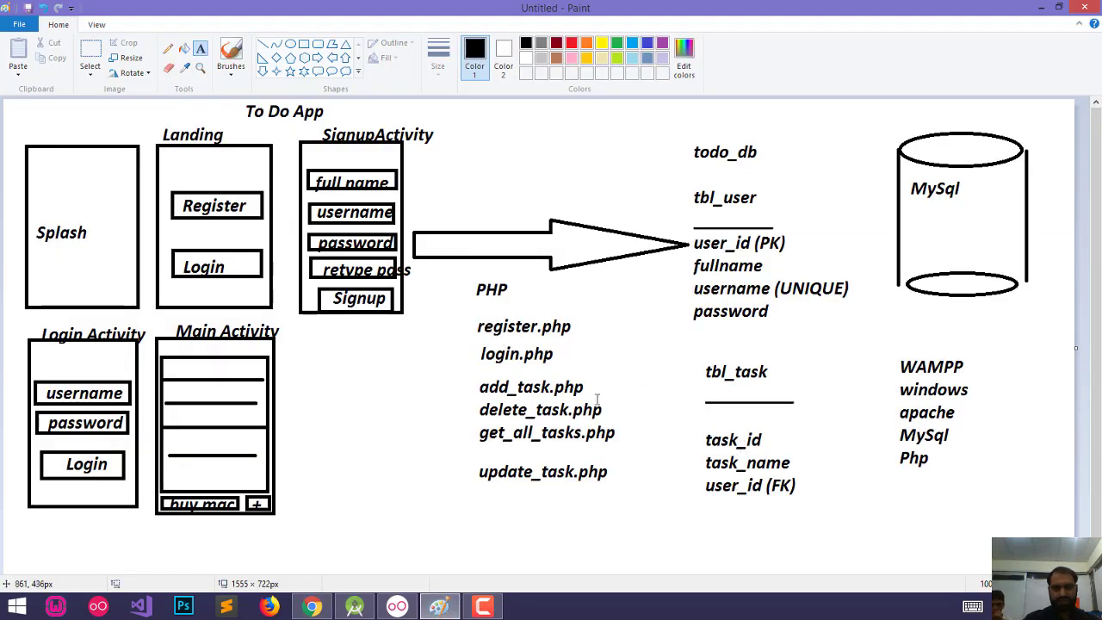
pyautogui.hotkey('alt', 'Tab')
pyautogui.write('3')
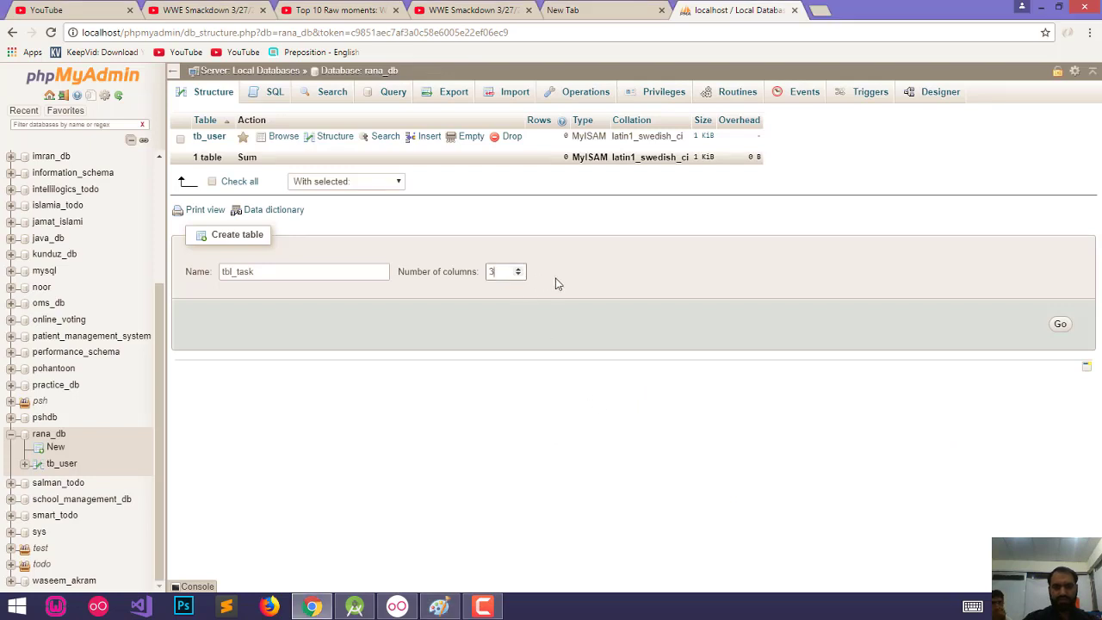
pyautogui.click(1060, 328)
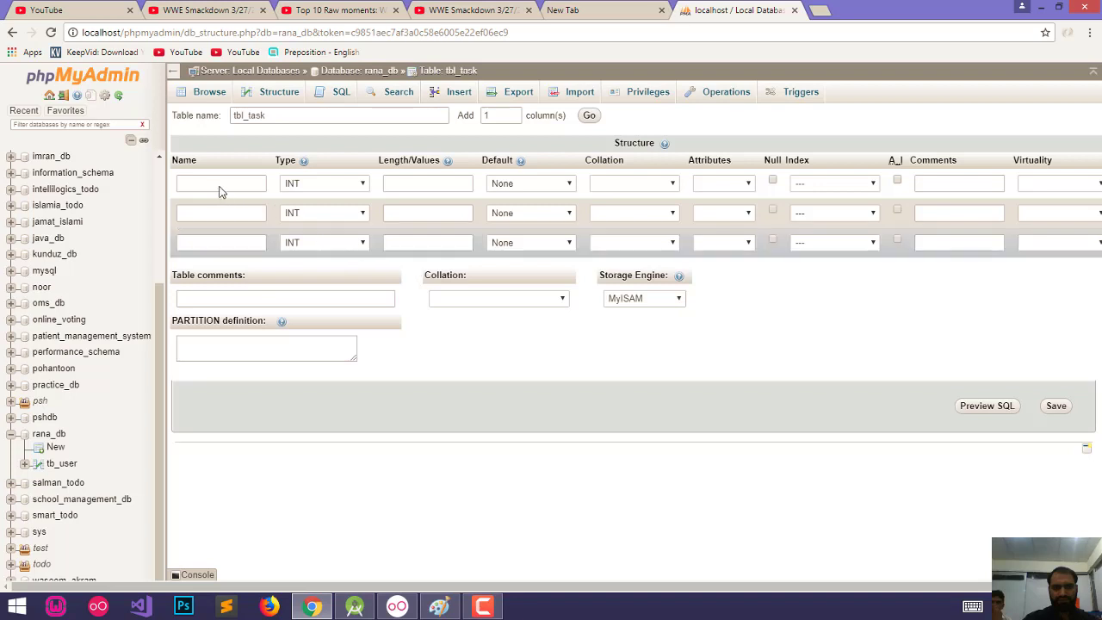
# Name the tbl_task columns task_id, task_name and user_id.
pyautogui.click(218, 183)
pyautogui.write('t')
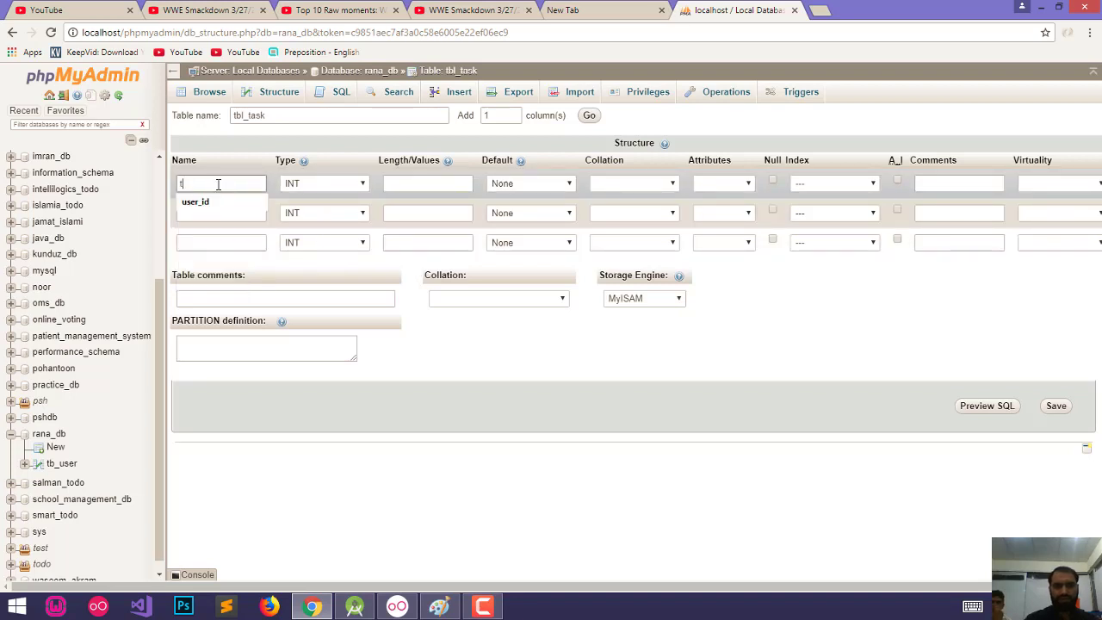
pyautogui.write('ask_k')
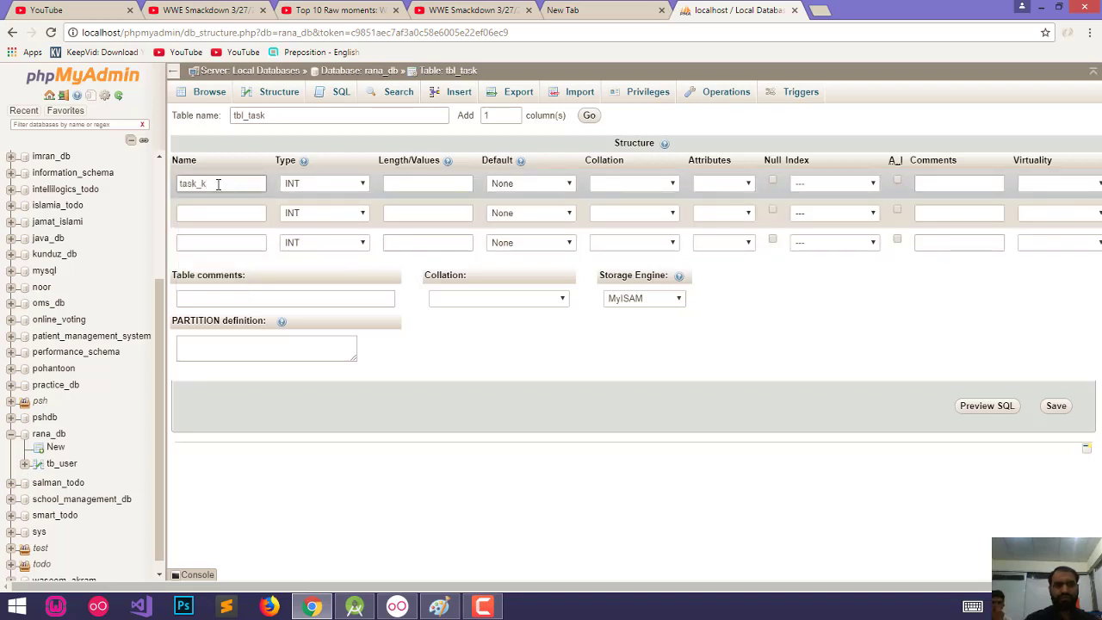
pyautogui.press('BackSpace')
pyautogui.write('id')
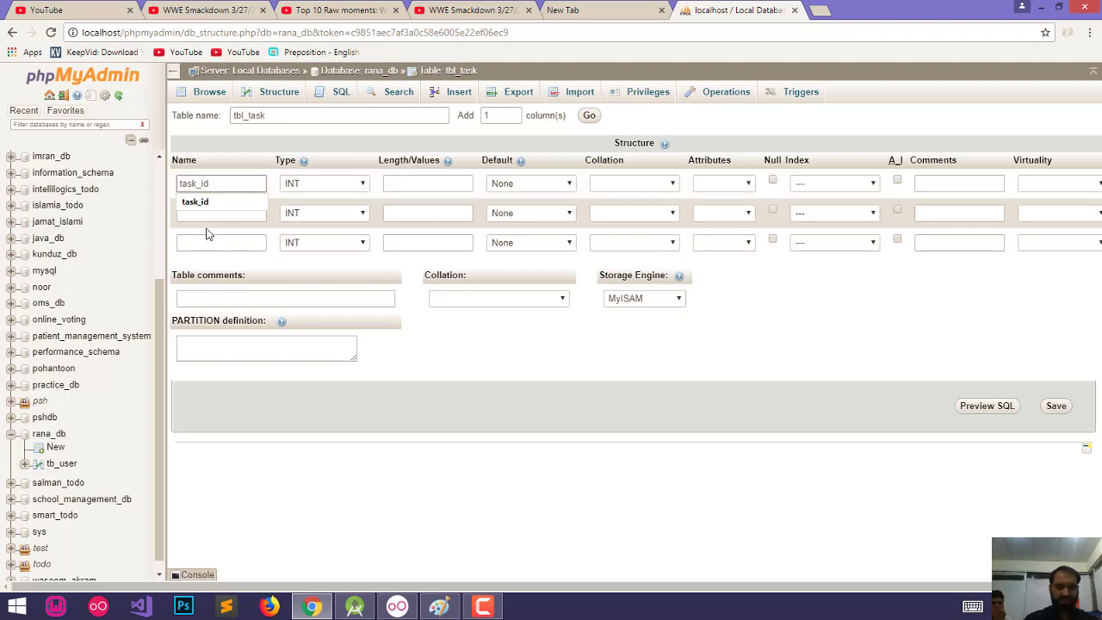
pyautogui.click(211, 213)
pyautogui.click(211, 213)
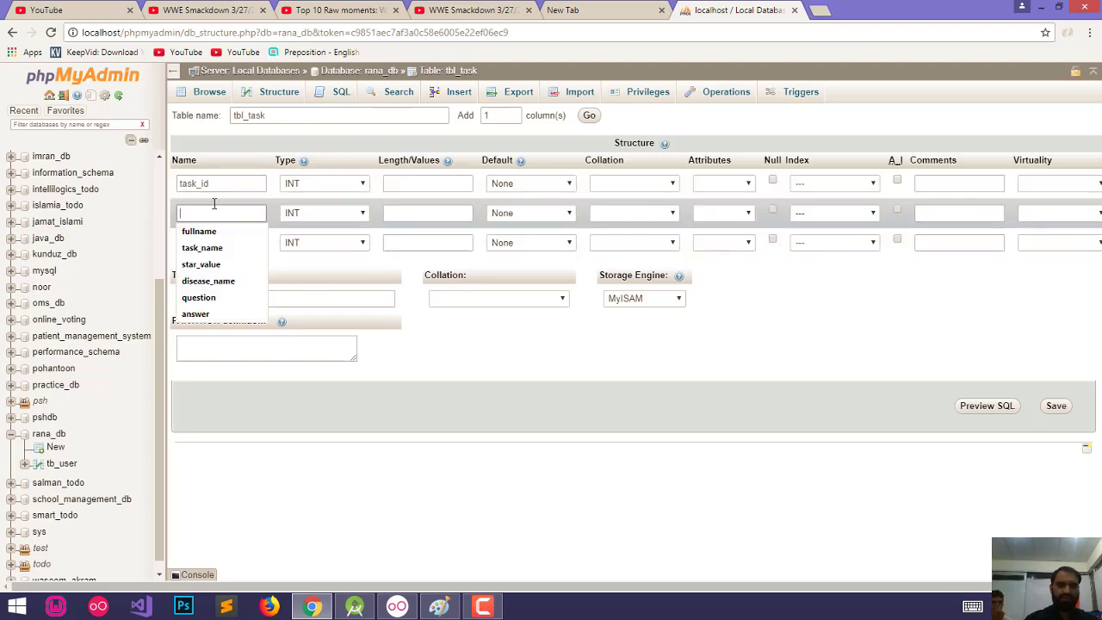
pyautogui.write('task_')
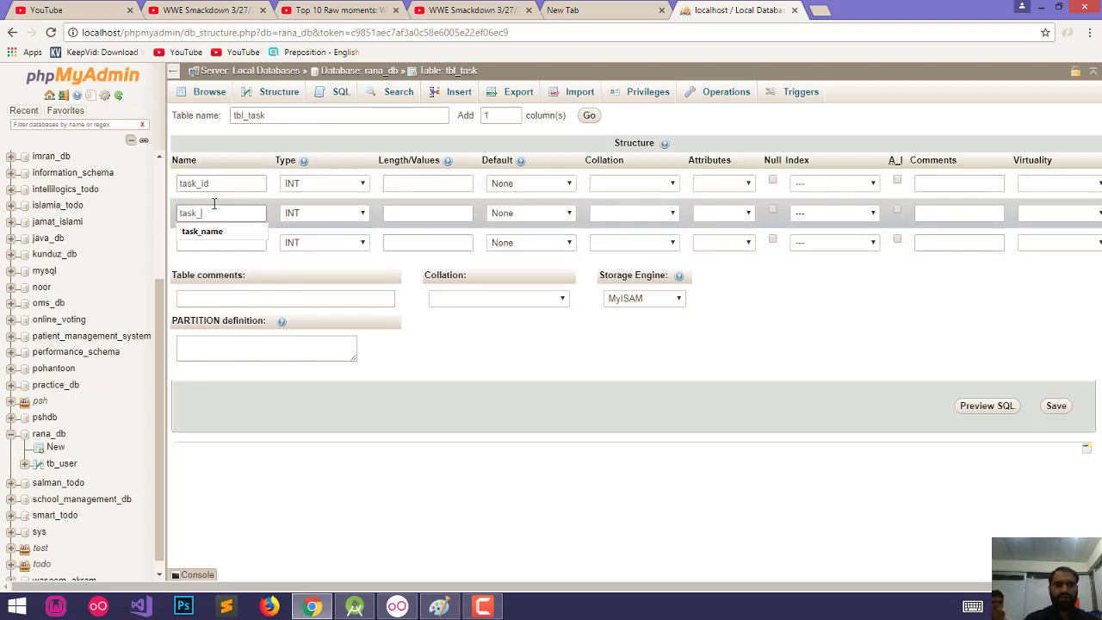
pyautogui.write('name')
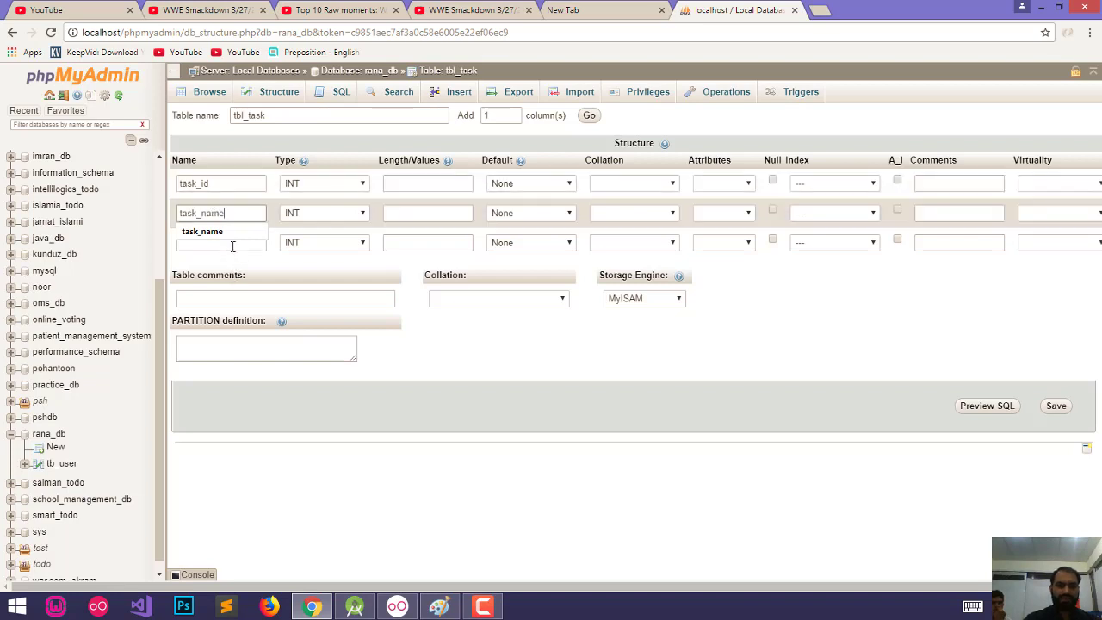
pyautogui.click(233, 245)
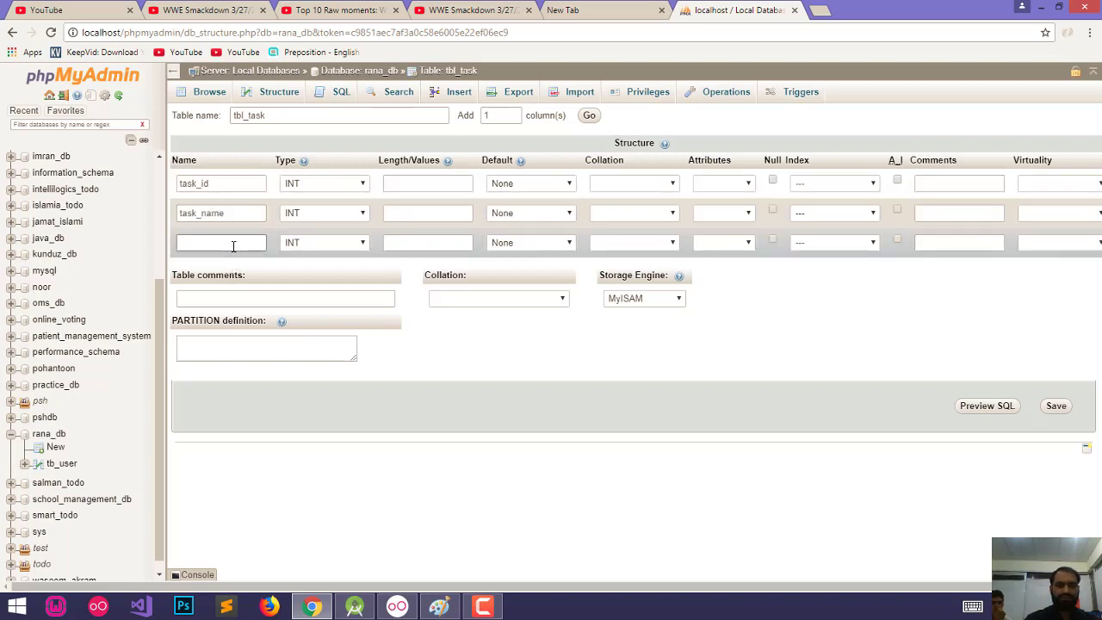
pyautogui.write('user_id')
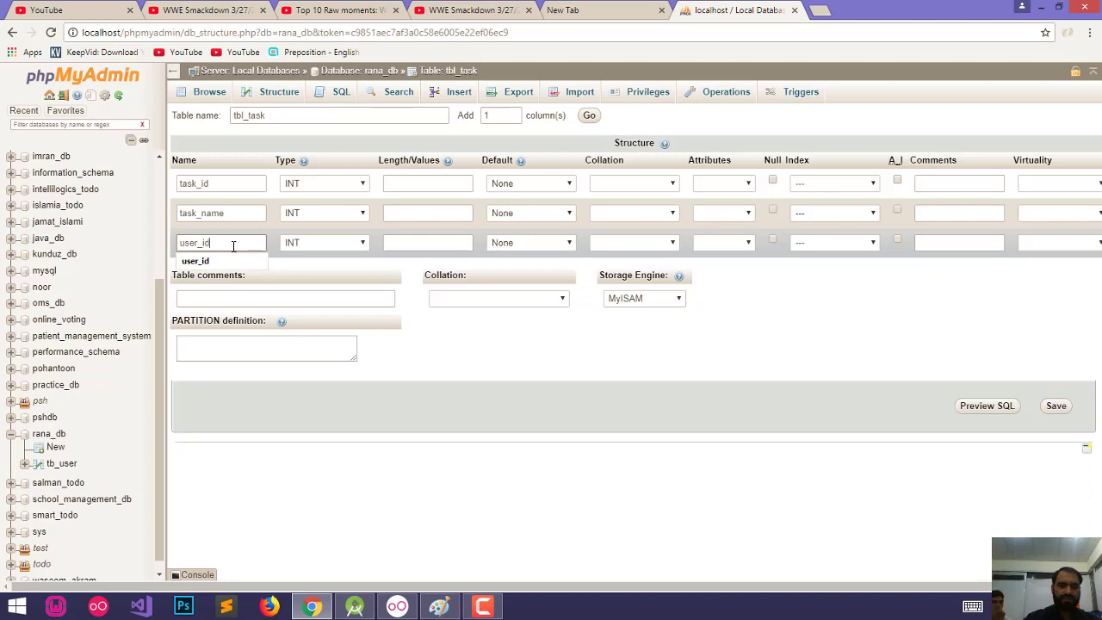
# Make task_name a VARCHAR column with length 50.
pyautogui.click(401, 188)
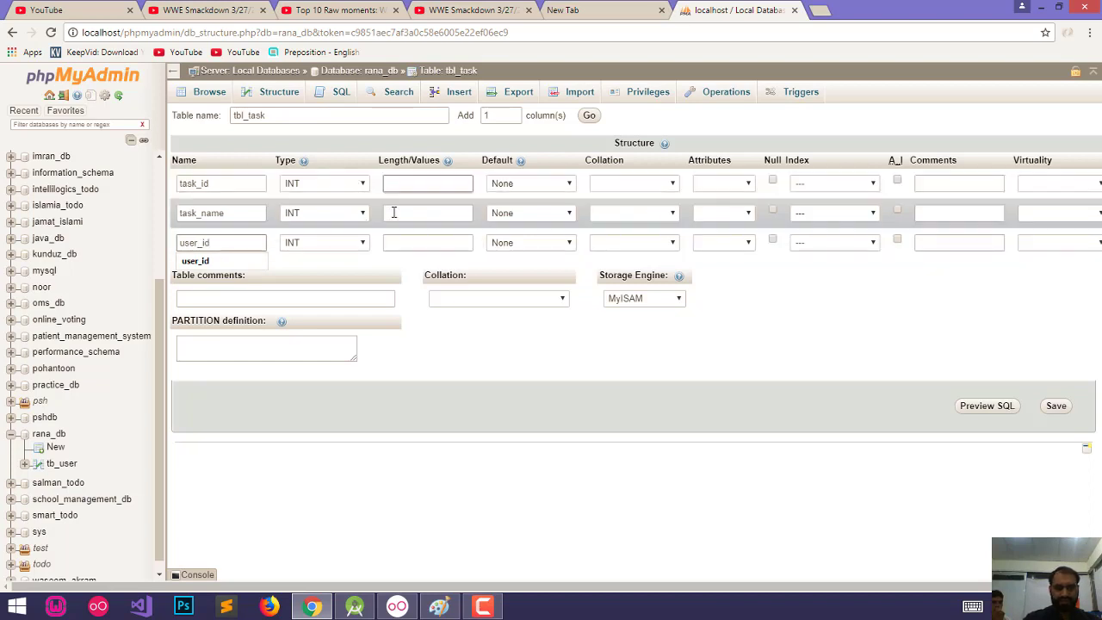
pyautogui.click(397, 213)
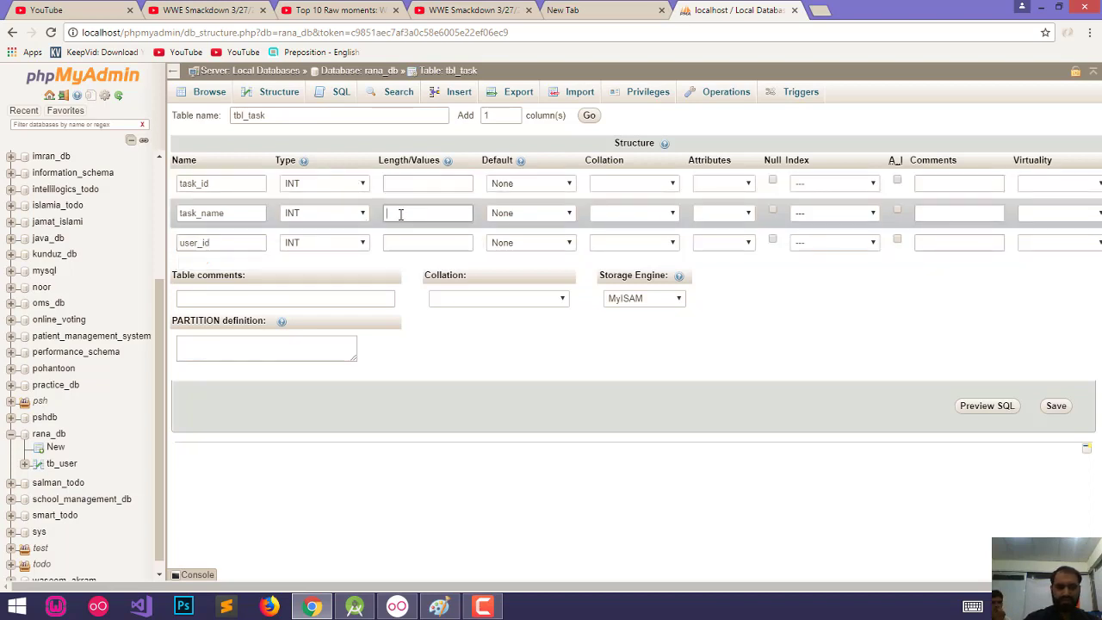
pyautogui.write('50')
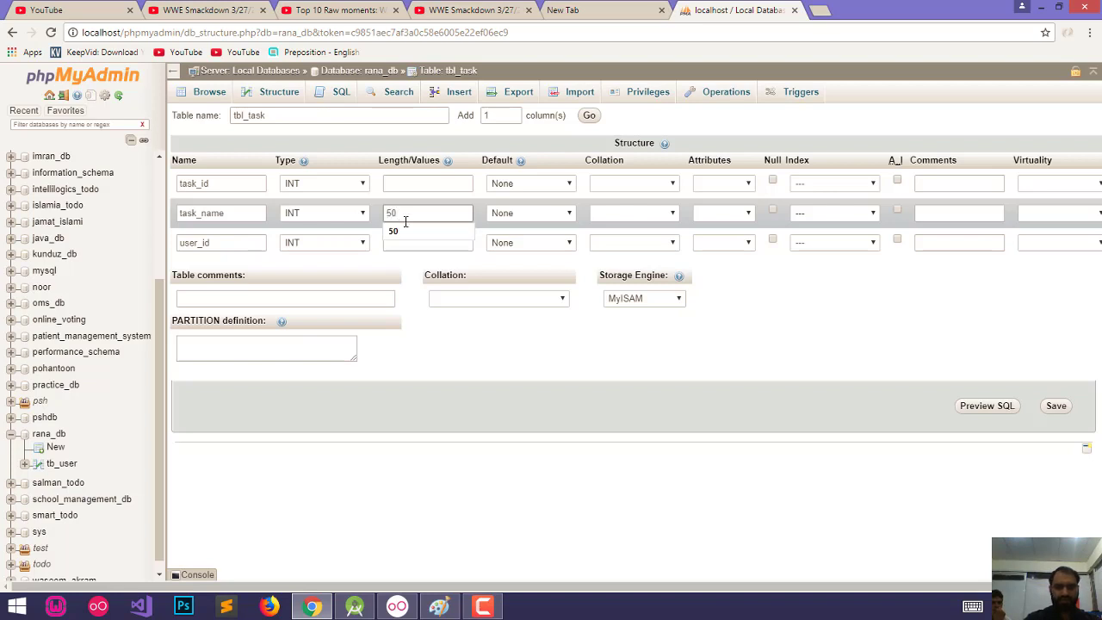
pyautogui.click(335, 215)
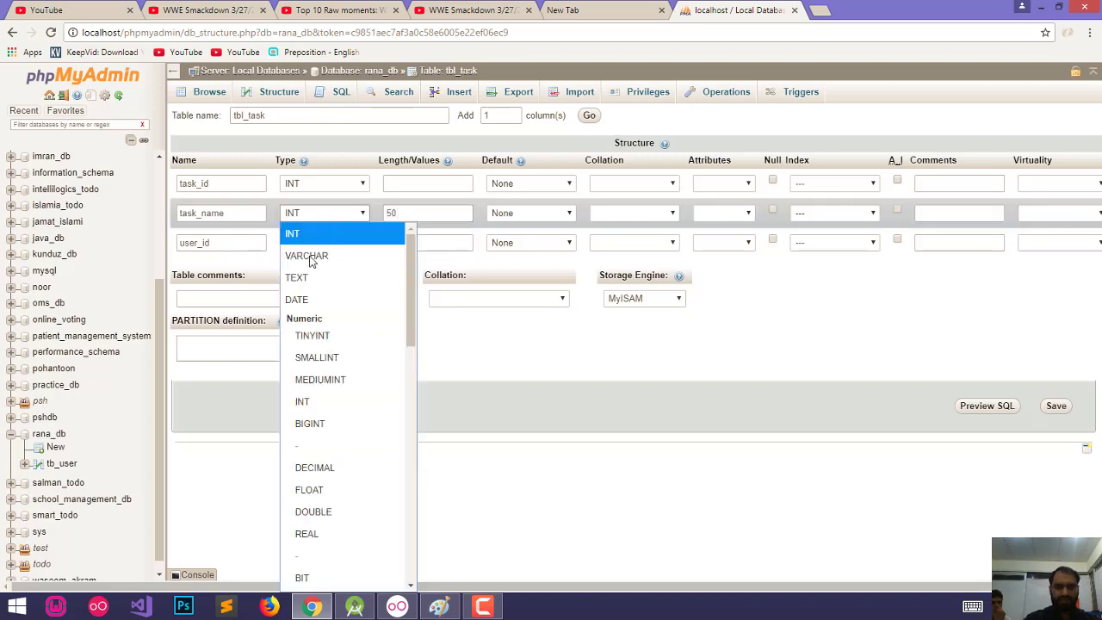
pyautogui.click(312, 258)
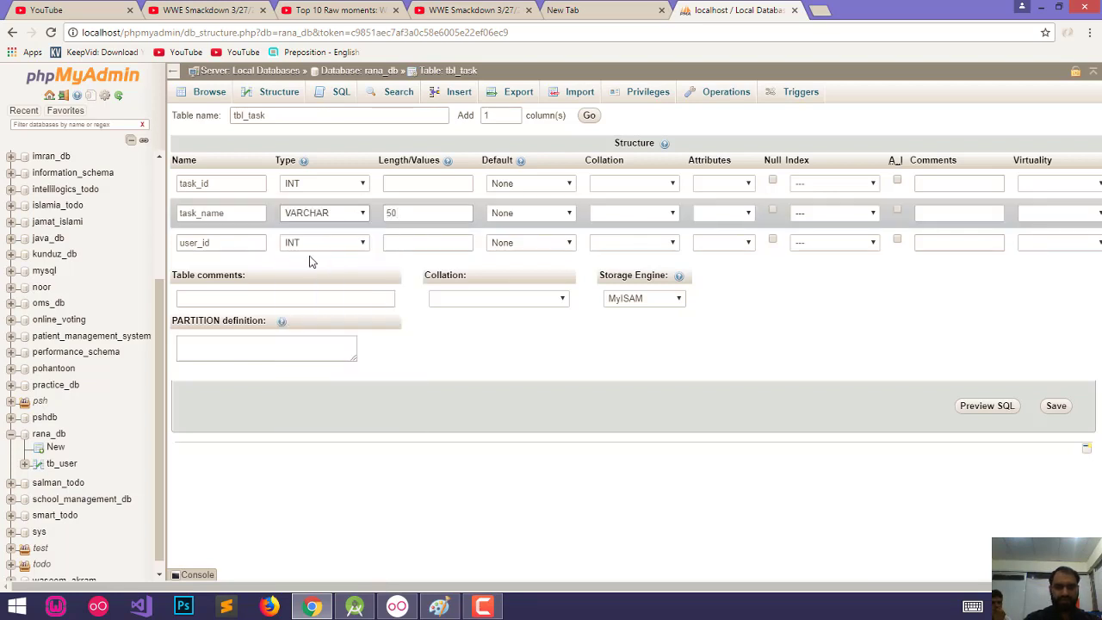
# Set task_id as auto-increment PRIMARY key and give user_id an INDEX named fk_user_id.
pyautogui.click(898, 182)
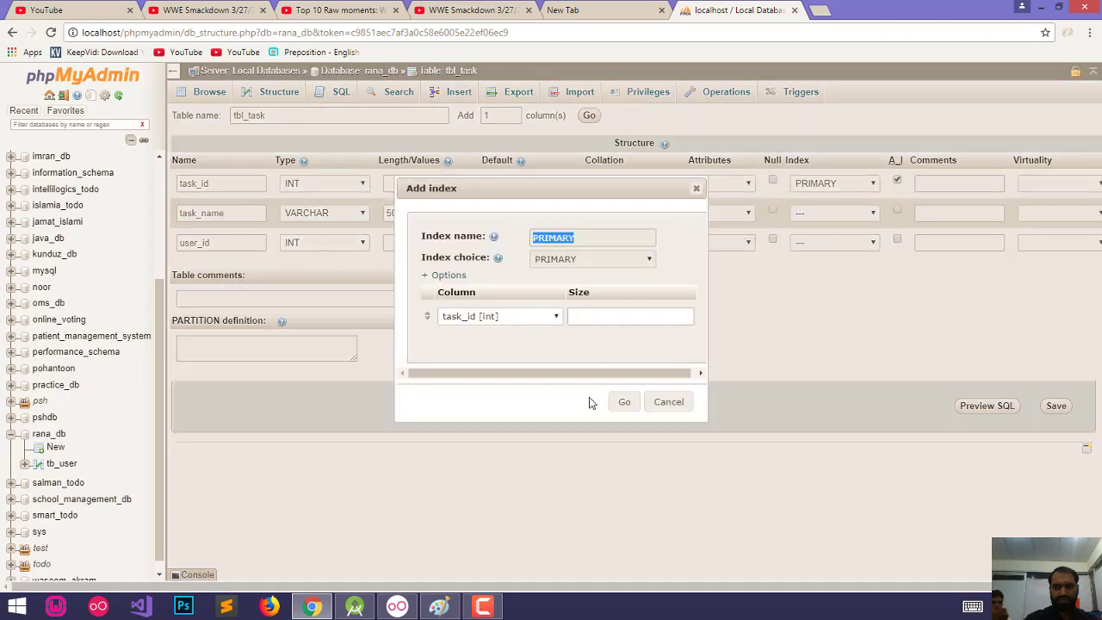
pyautogui.click(625, 404)
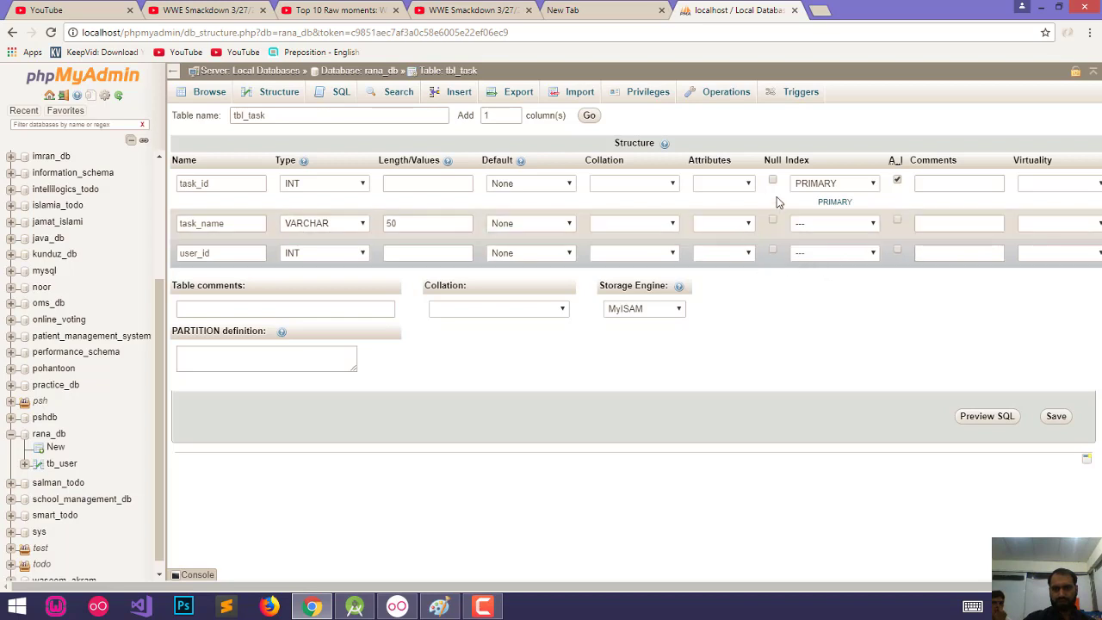
pyautogui.click(871, 254)
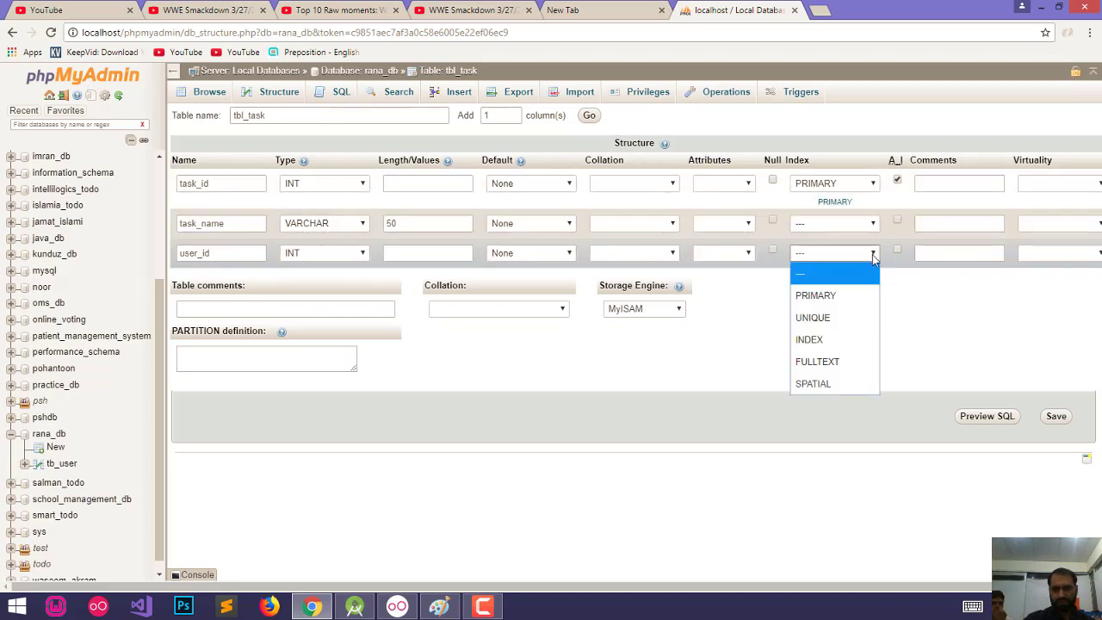
pyautogui.click(810, 341)
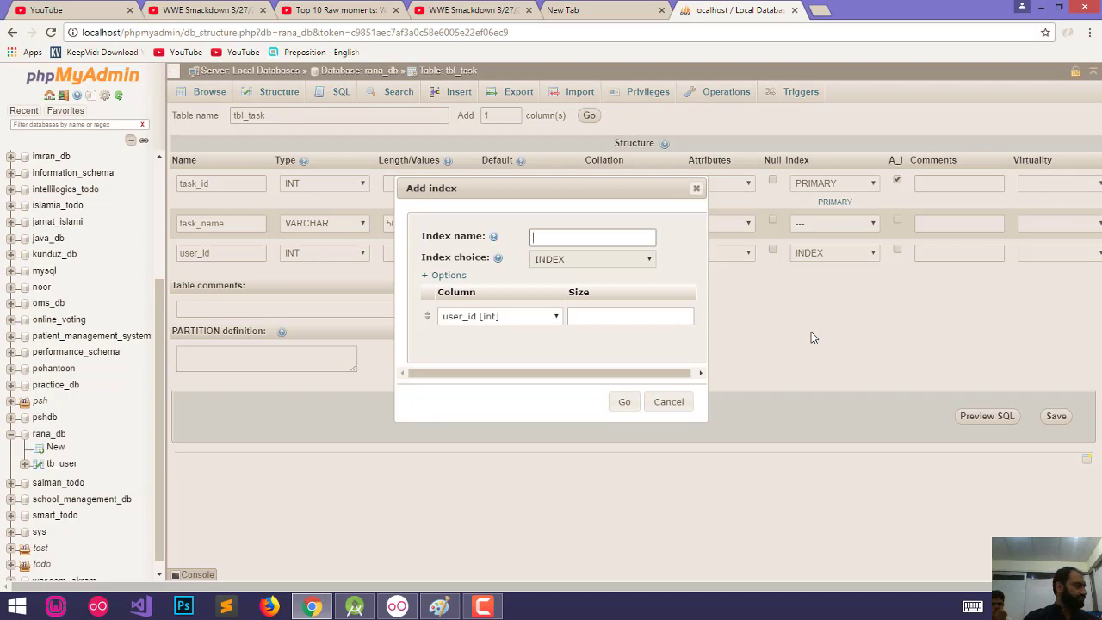
pyautogui.write('user_id')
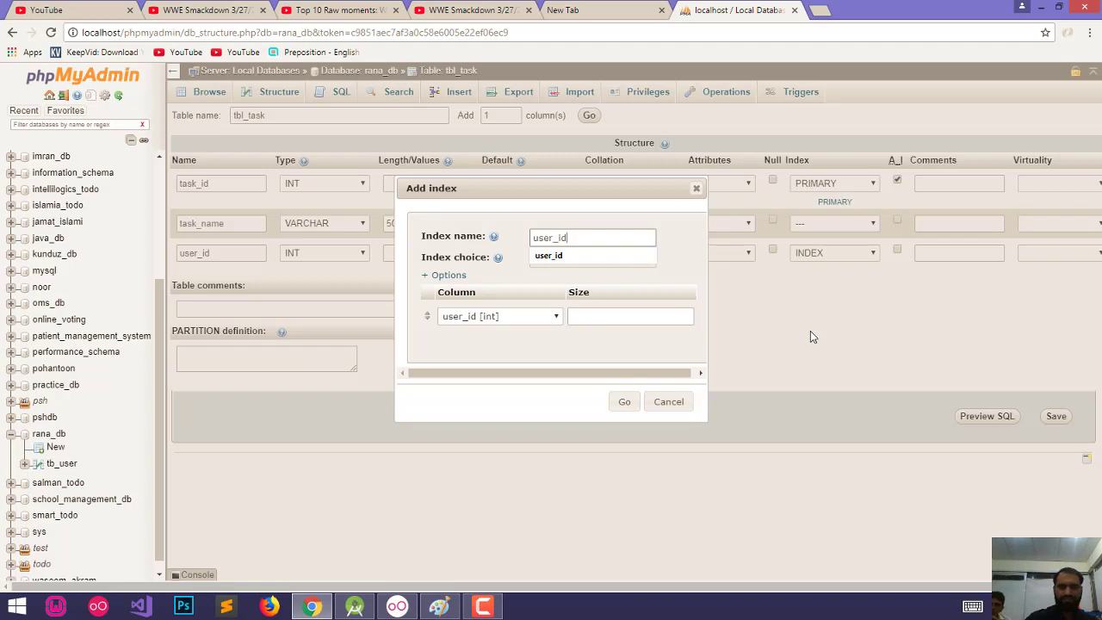
pyautogui.press('Home')
pyautogui.write('fk_')
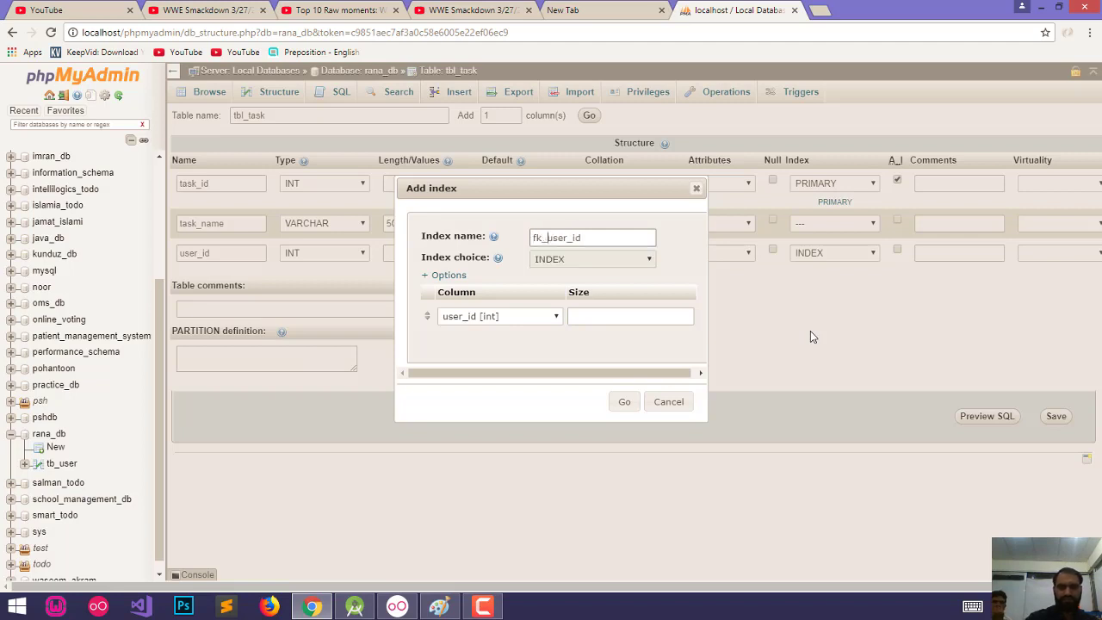
pyautogui.click(627, 402)
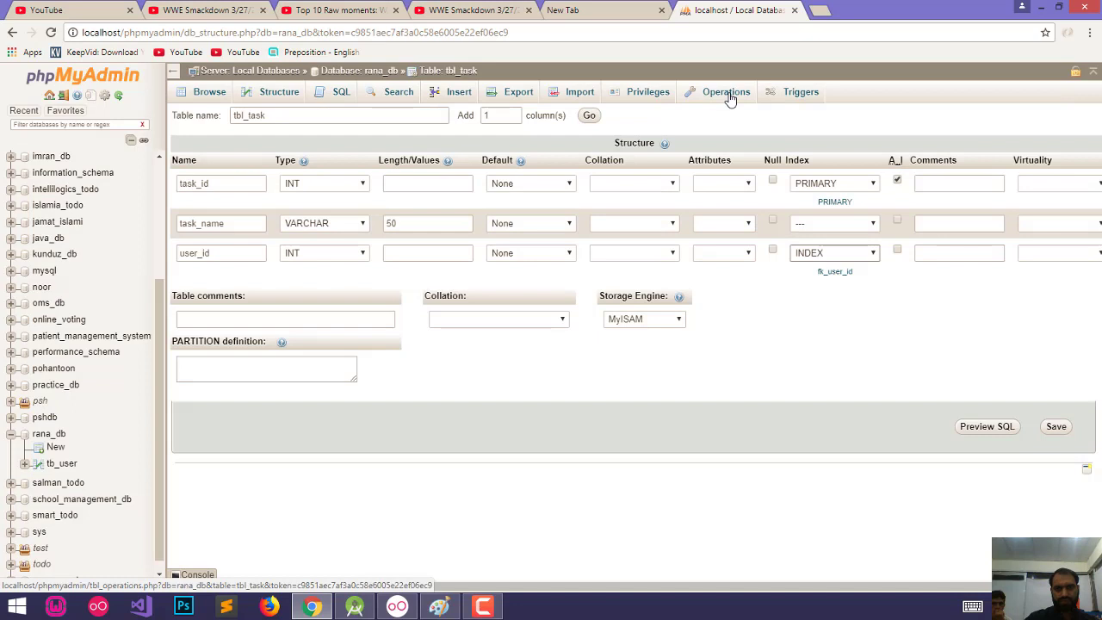
# Save tbl_task, request its proposed table structure, and return to the Paint diagram.
pyautogui.click(1057, 426)
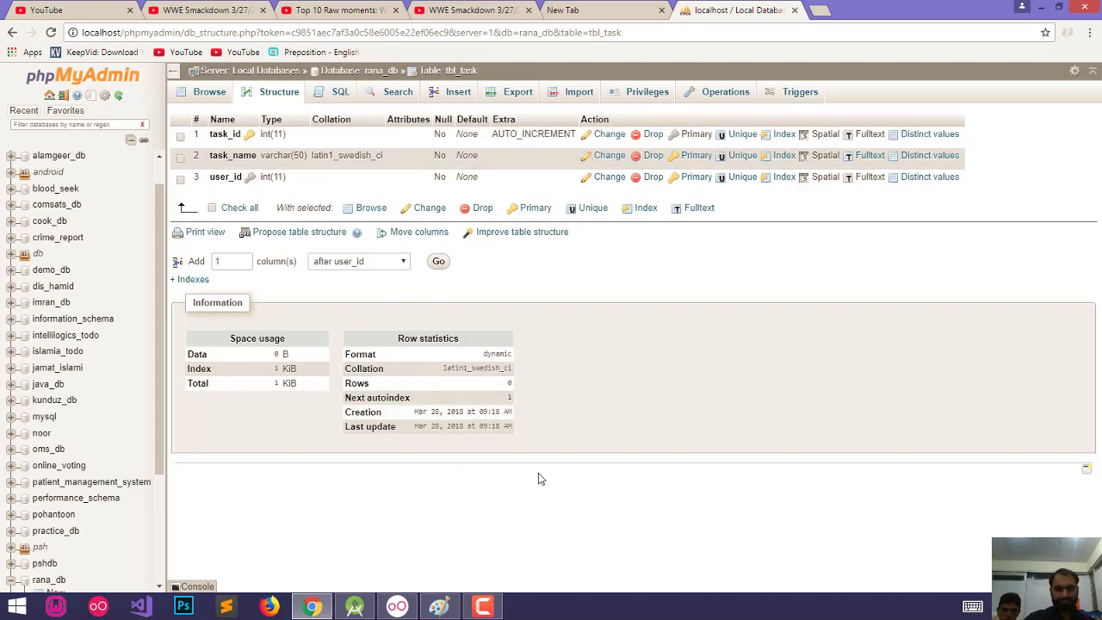
pyautogui.click(303, 234)
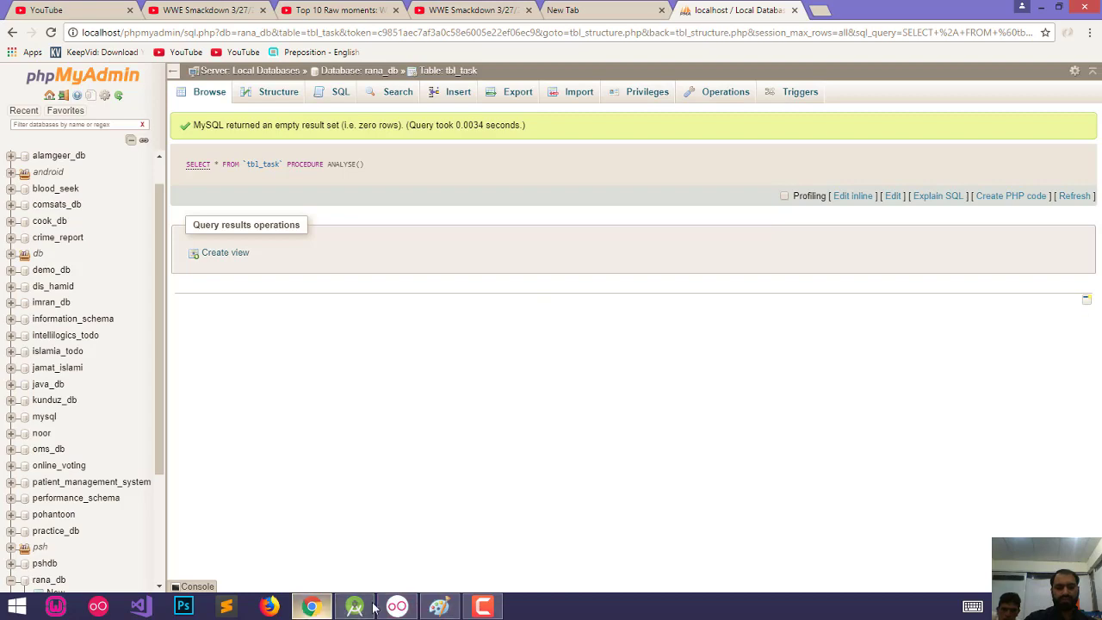
pyautogui.click(439, 606)
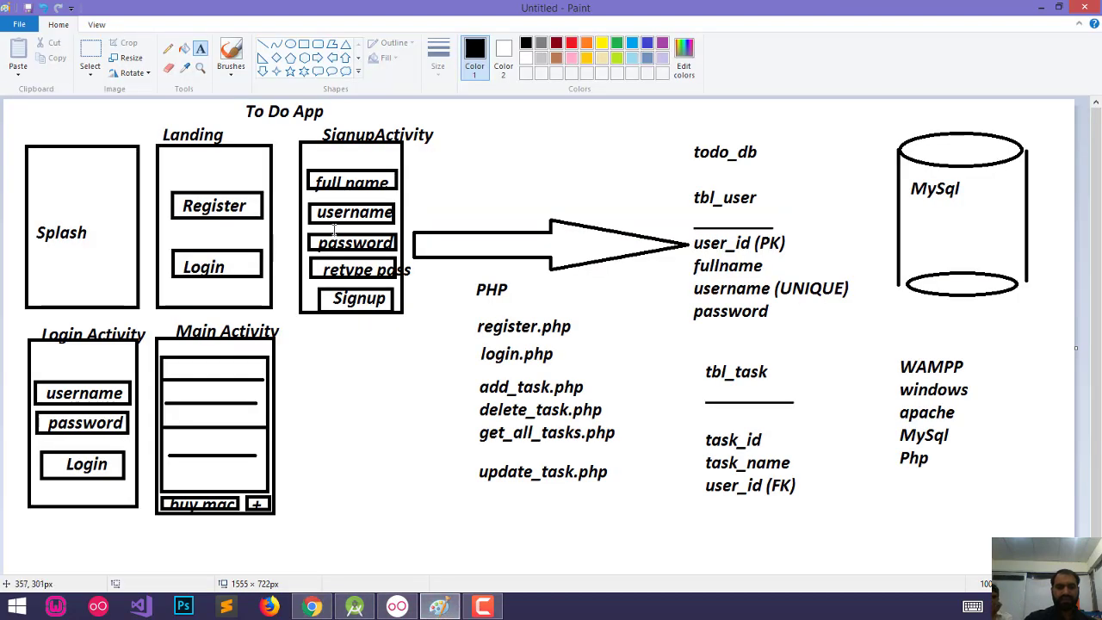
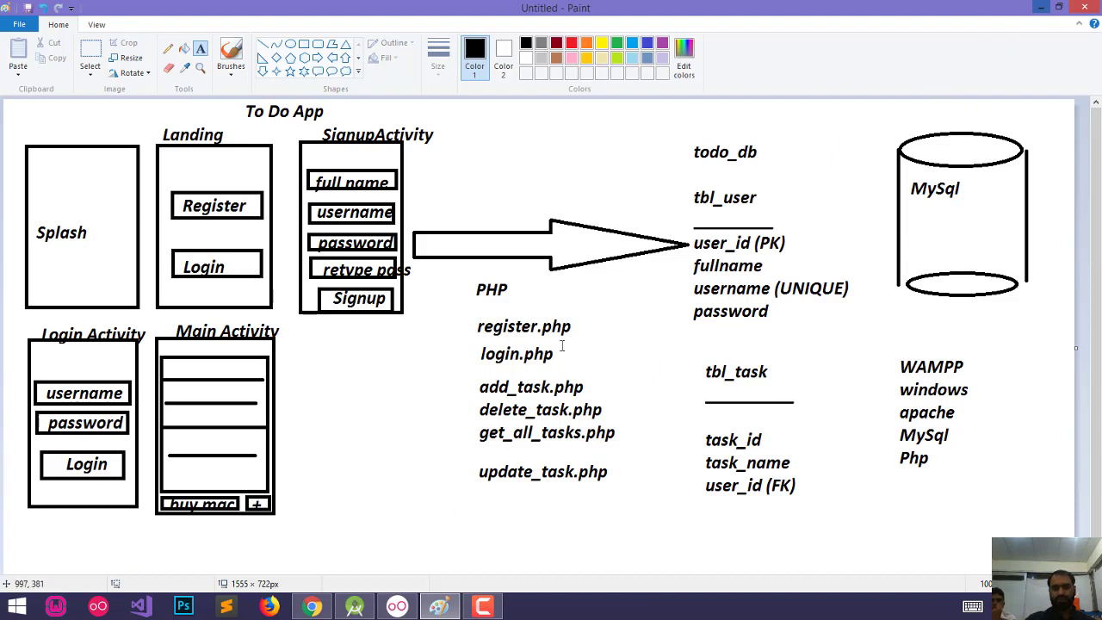
# Minimize Paint and the browser, and open File Explorer at the wamp64 www folder.
pyautogui.click(1041, 8)
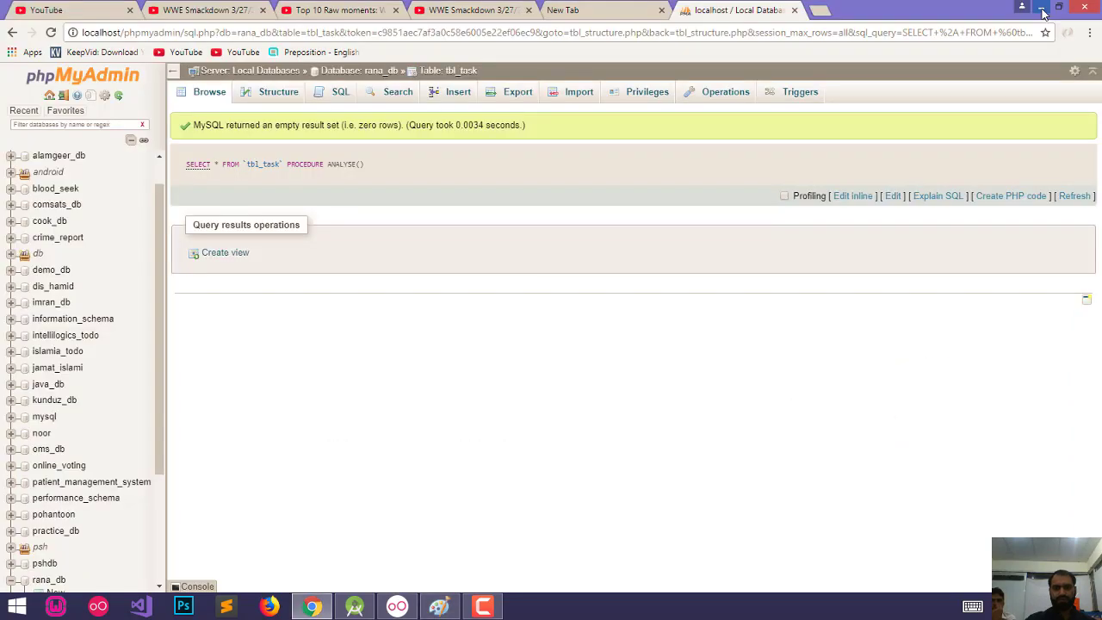
pyautogui.click(1041, 9)
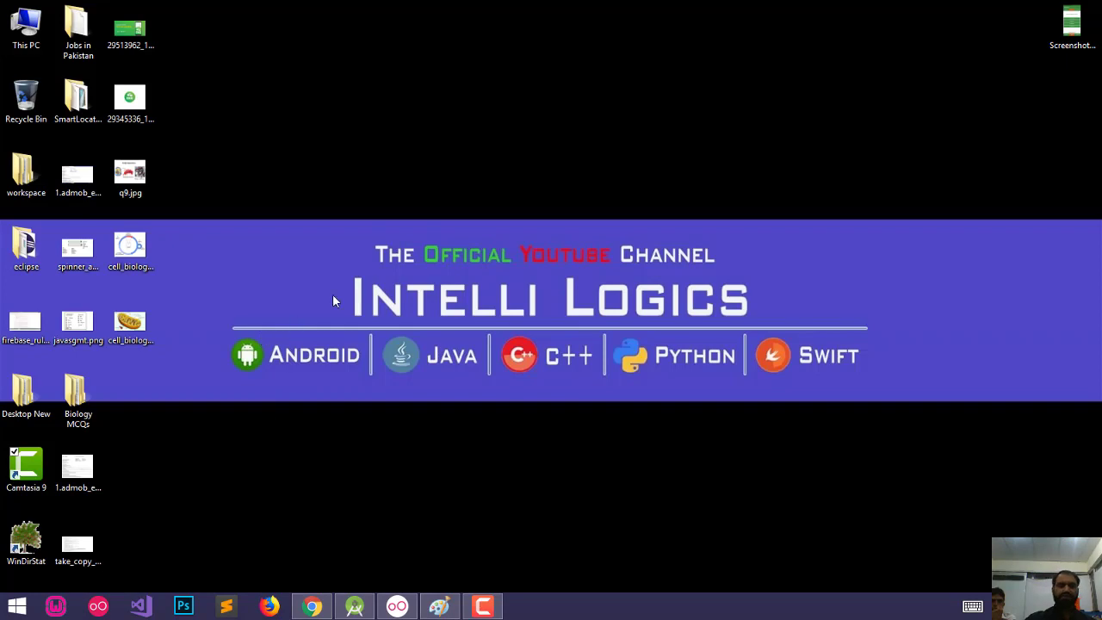
pyautogui.press('super+e')
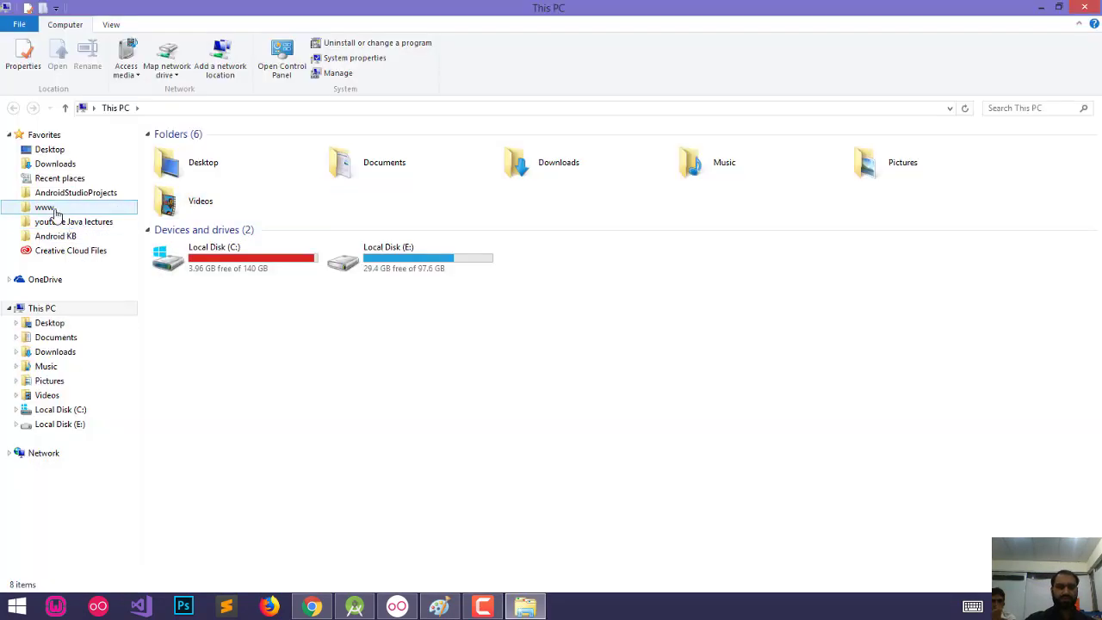
pyautogui.click(44, 209)
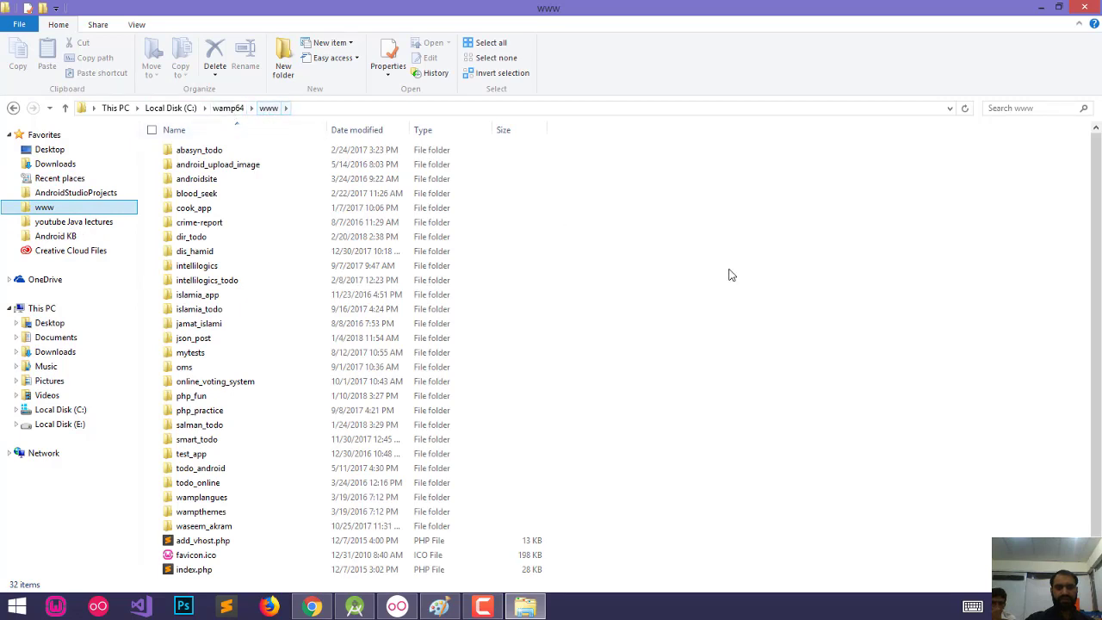
pyautogui.click(745, 212)
# Create a new folder named rana_todo in www and open it.
pyautogui.rightClick(744, 209)
pyautogui.moveTo(655, 401)
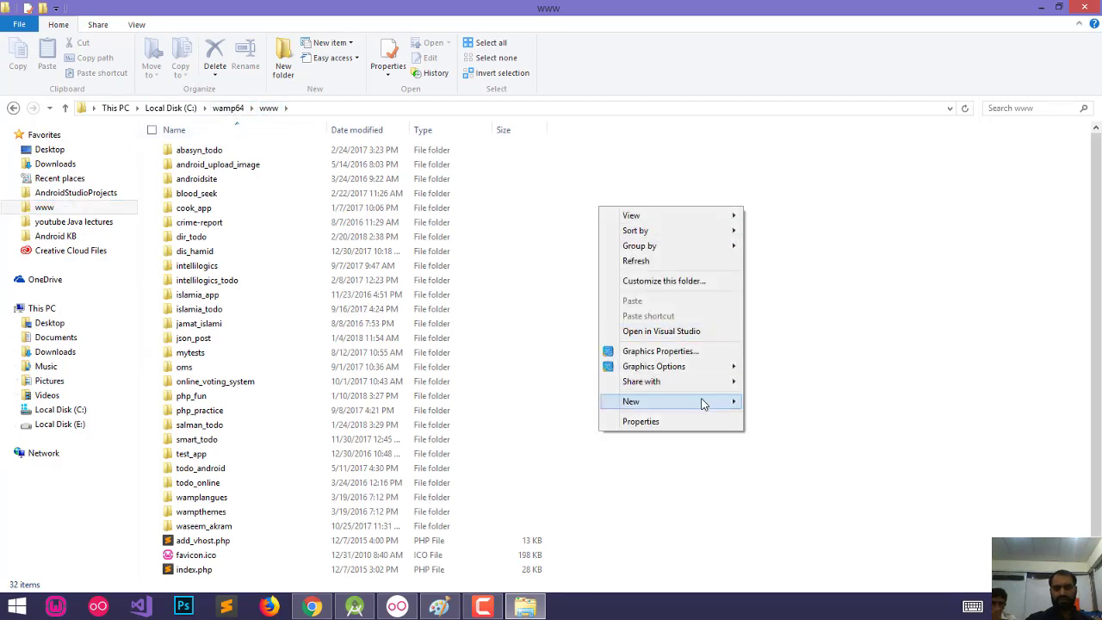
pyautogui.click(456, 402)
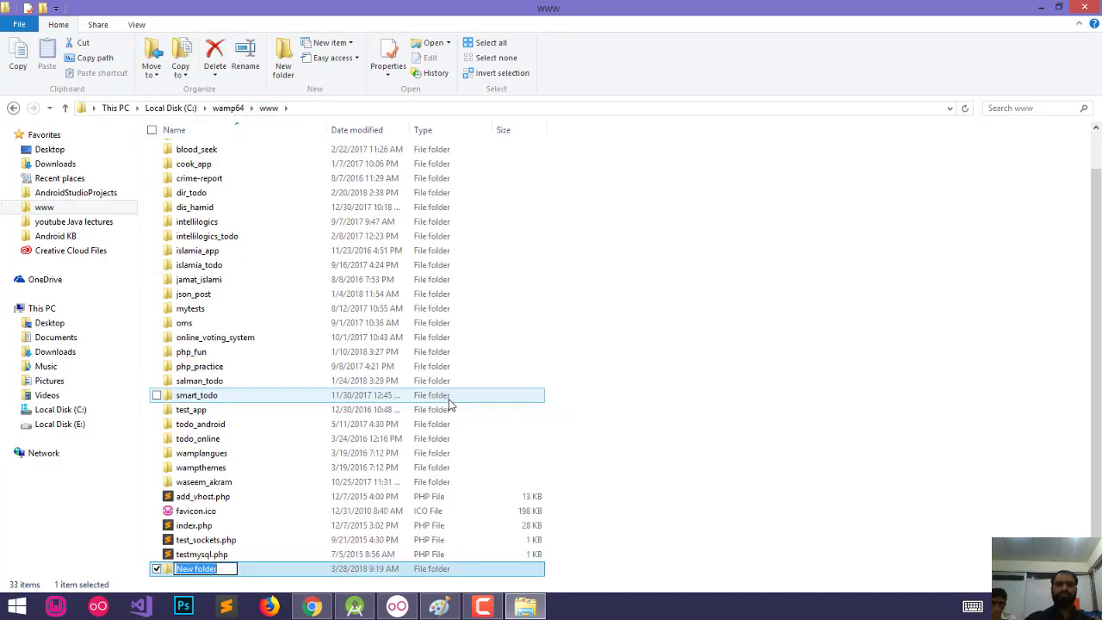
pyautogui.write('ran')
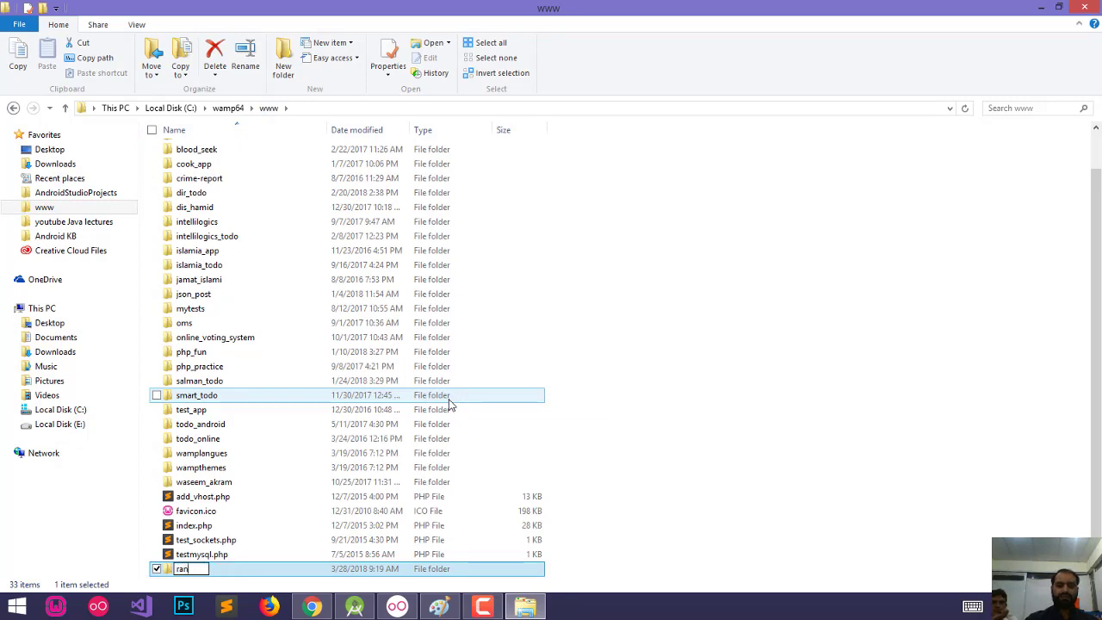
pyautogui.write('a_tod')
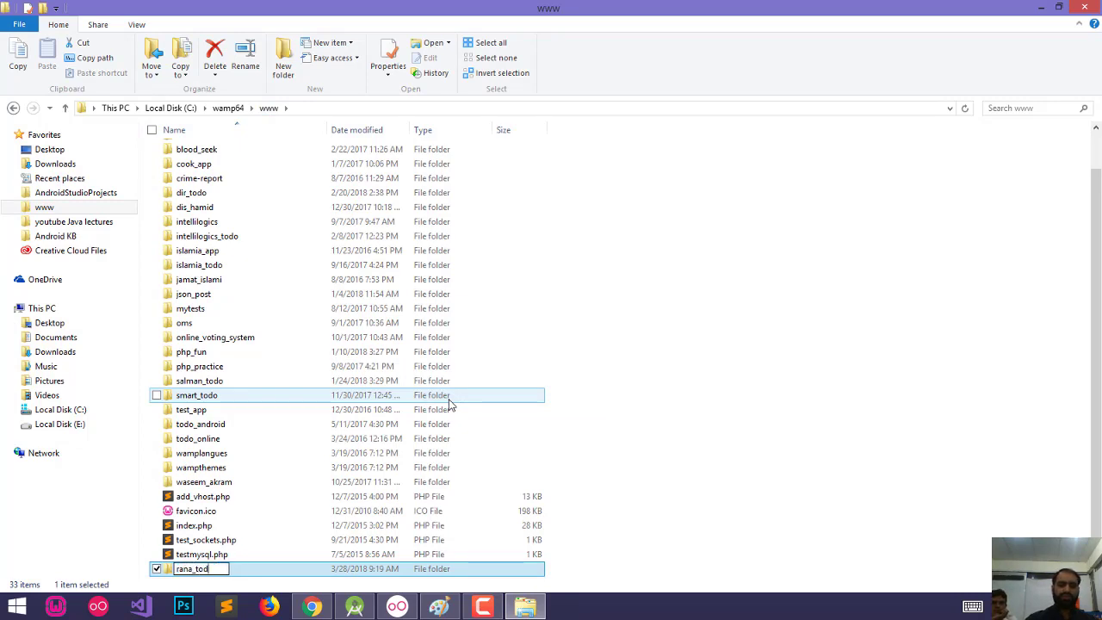
pyautogui.write('o')
pyautogui.press('Return')
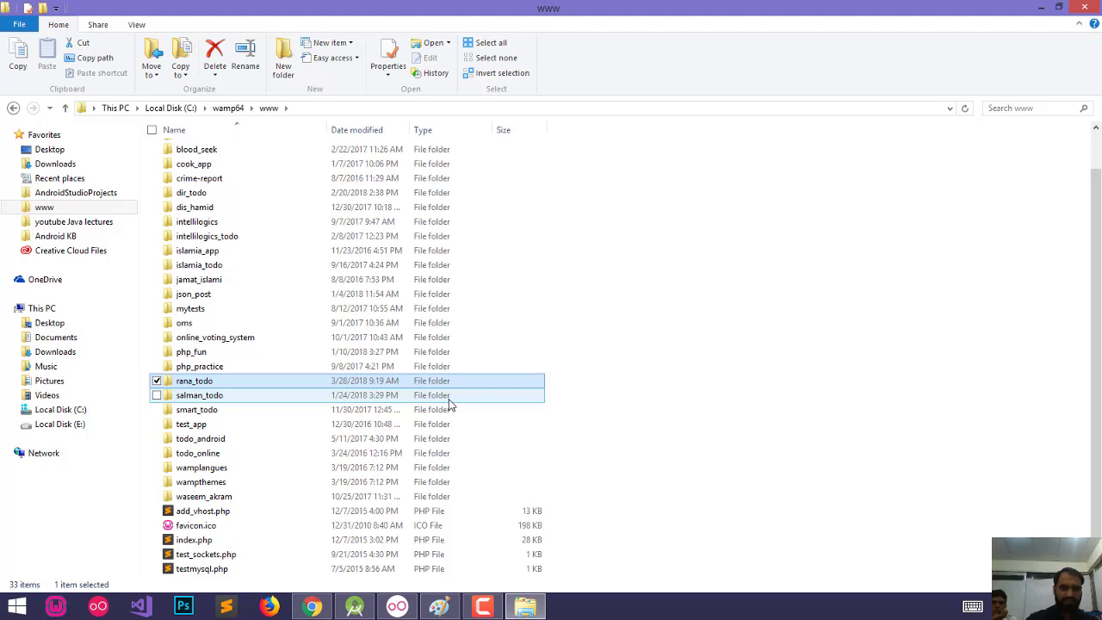
pyautogui.press('F5')
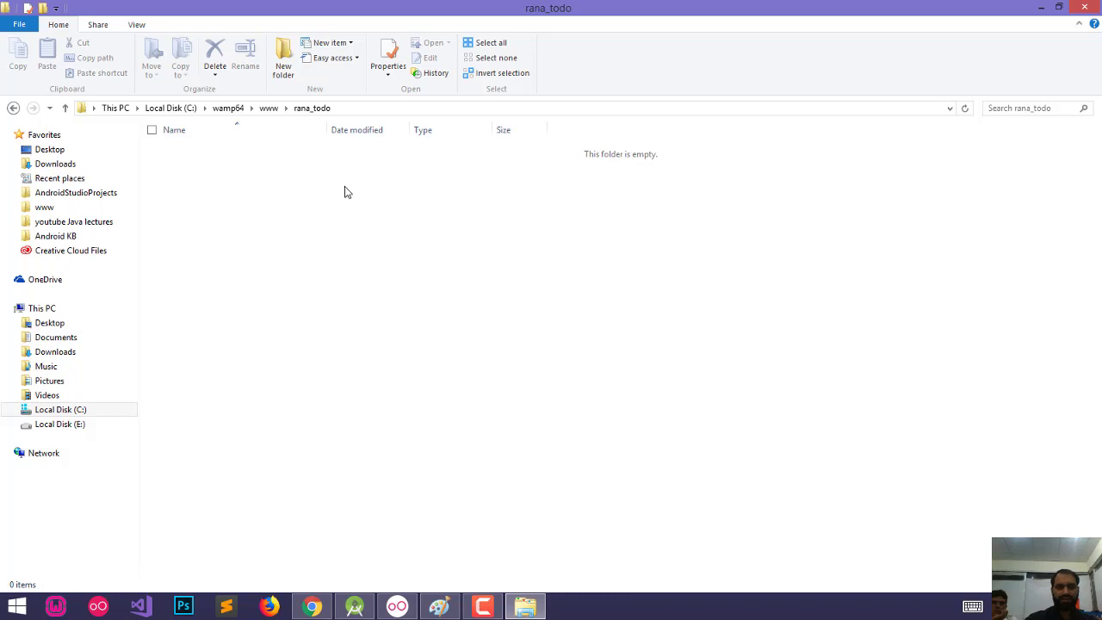
pyautogui.rightClick(344, 191)
pyautogui.moveTo(258, 396)
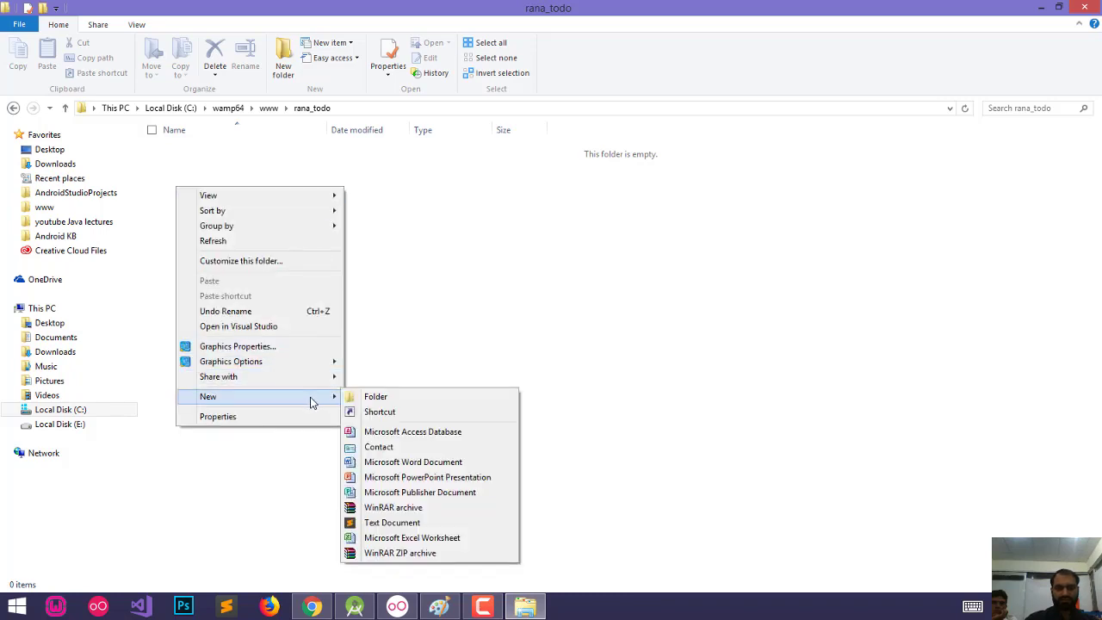
pyautogui.click(458, 310)
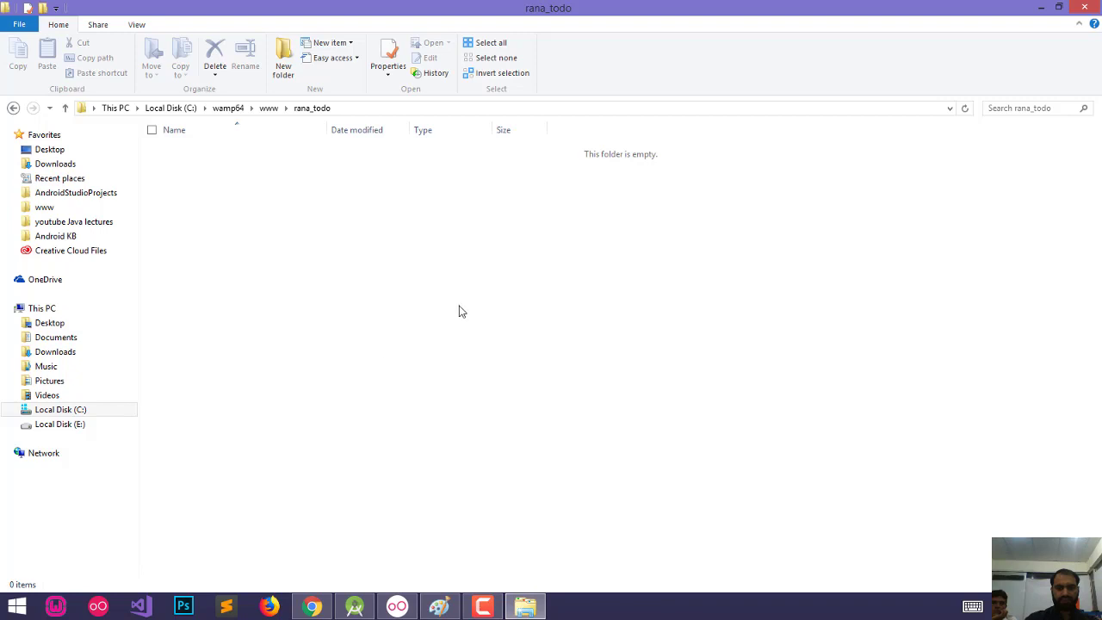
pyautogui.click(228, 607)
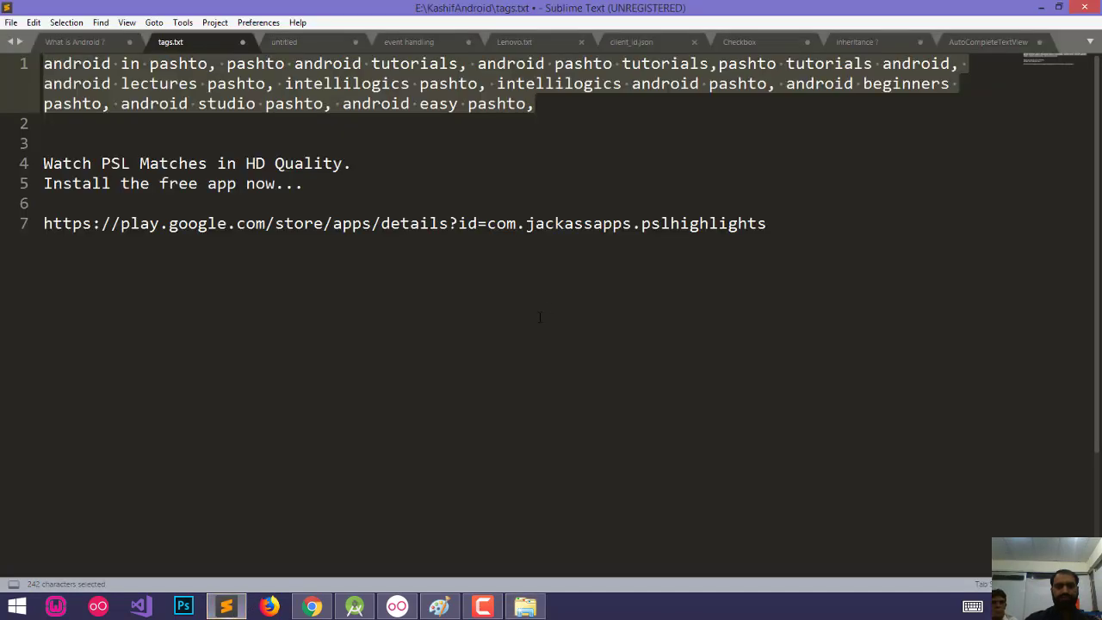
# Start a new PHP file with $con = mysqli_connect("root", "", "rana_db");.
pyautogui.hotkey('alt', 'f')
pyautogui.write('n')
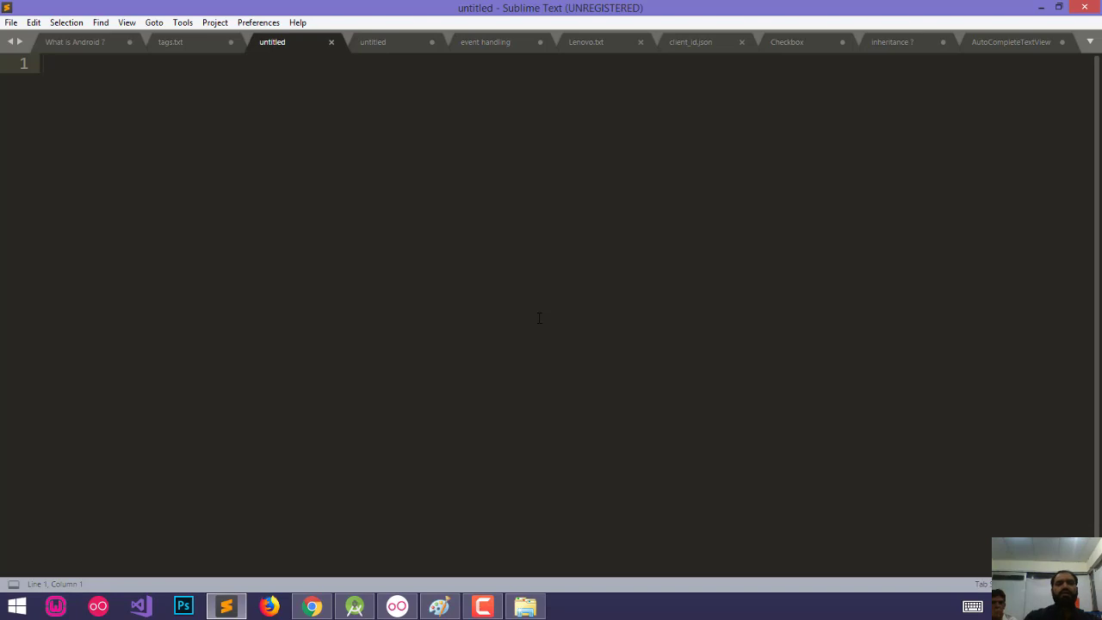
pyautogui.write('<')
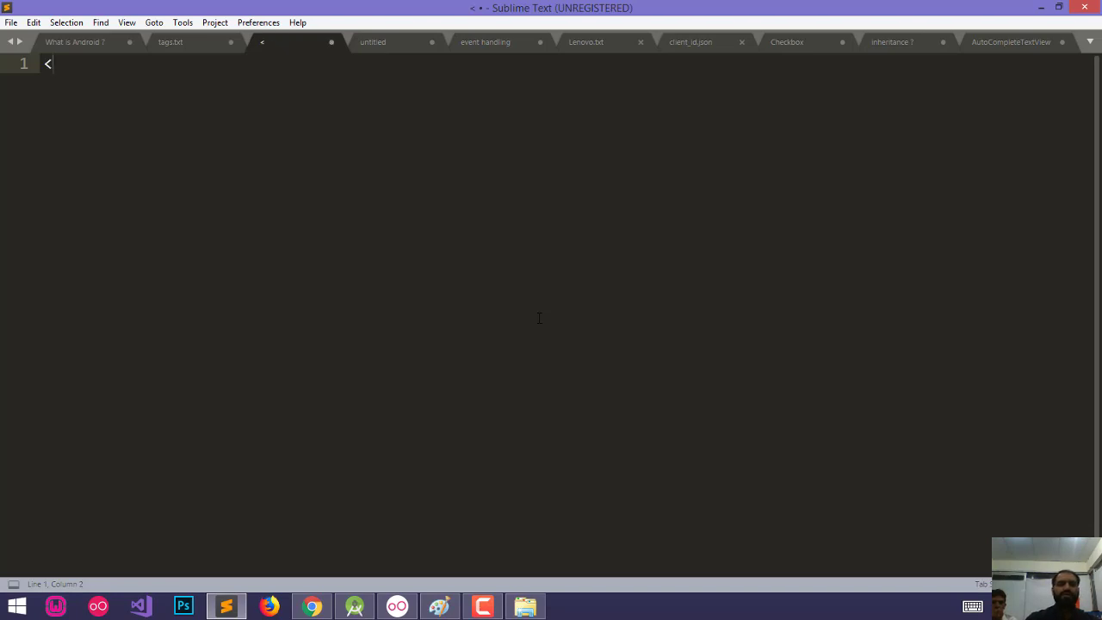
pyautogui.write('?php')
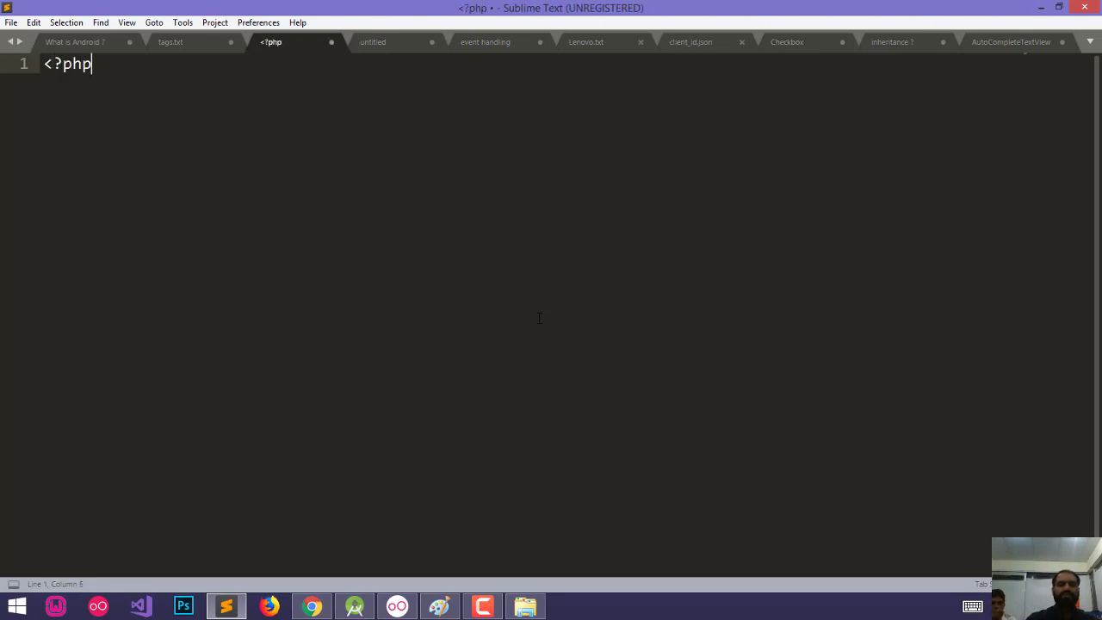
pyautogui.press('Return')
pyautogui.press('Return')
pyautogui.press('Return')
pyautogui.write('?>')
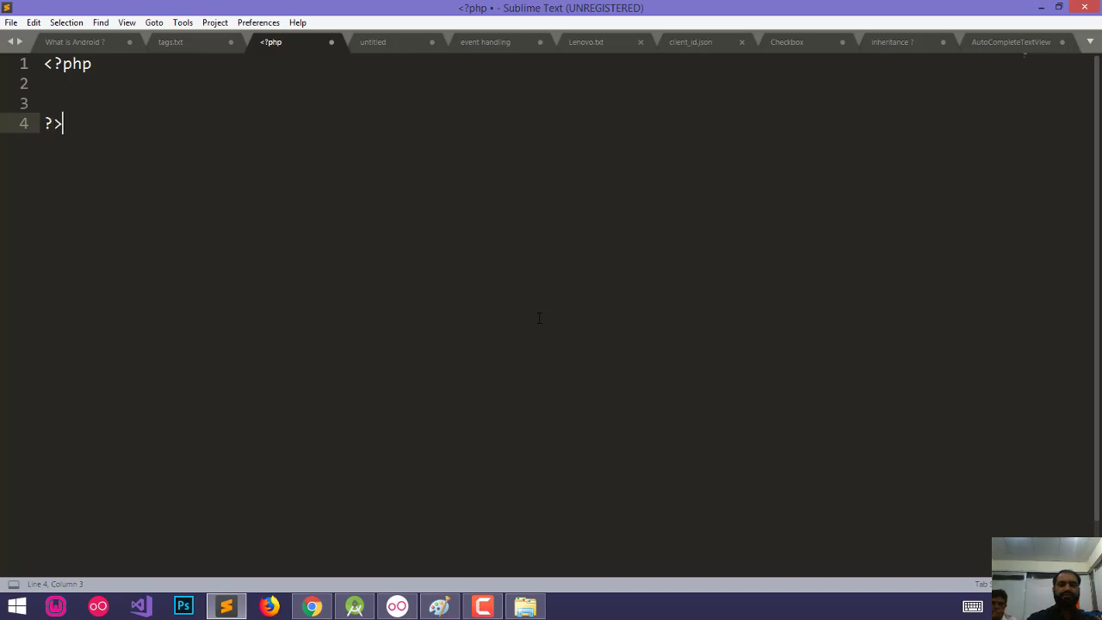
pyautogui.press('Up')
pyautogui.press('Up')
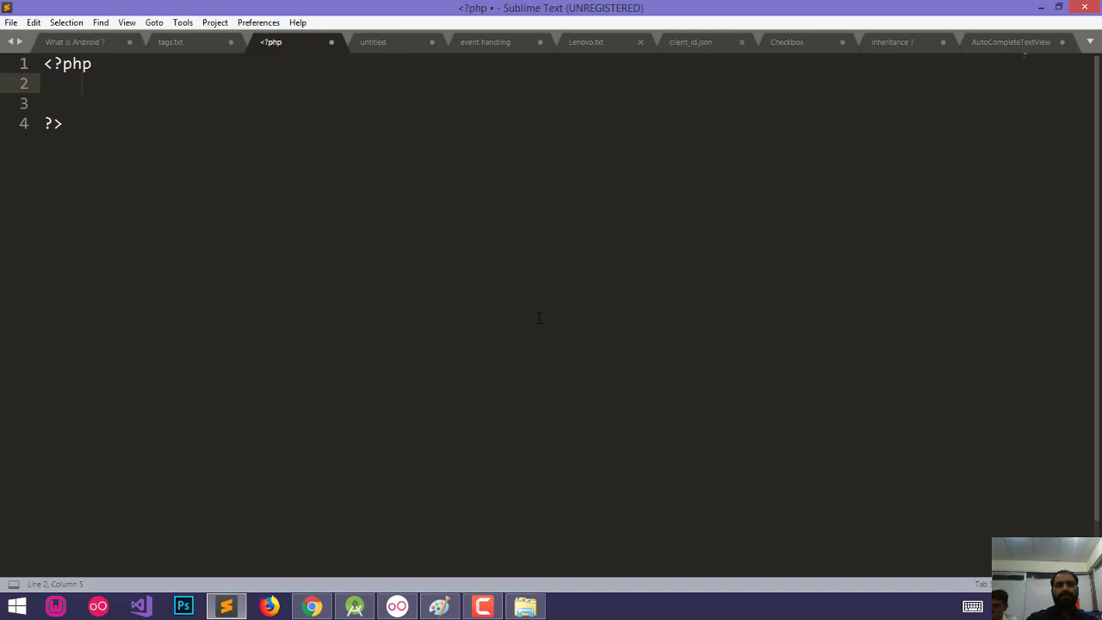
pyautogui.write('$con = ')
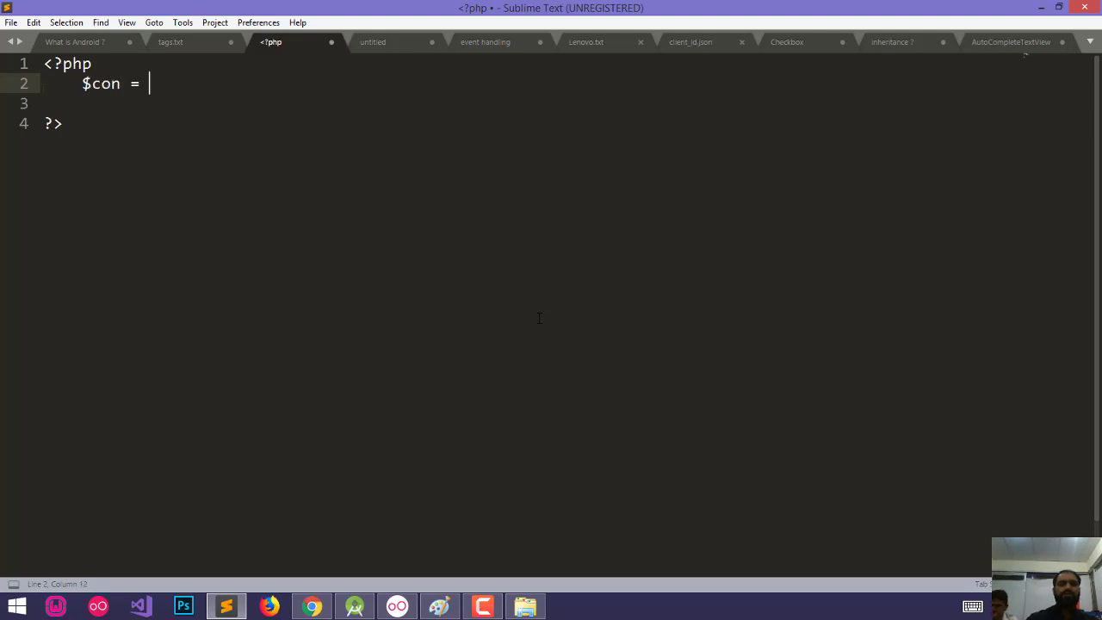
pyautogui.write('mysqli')
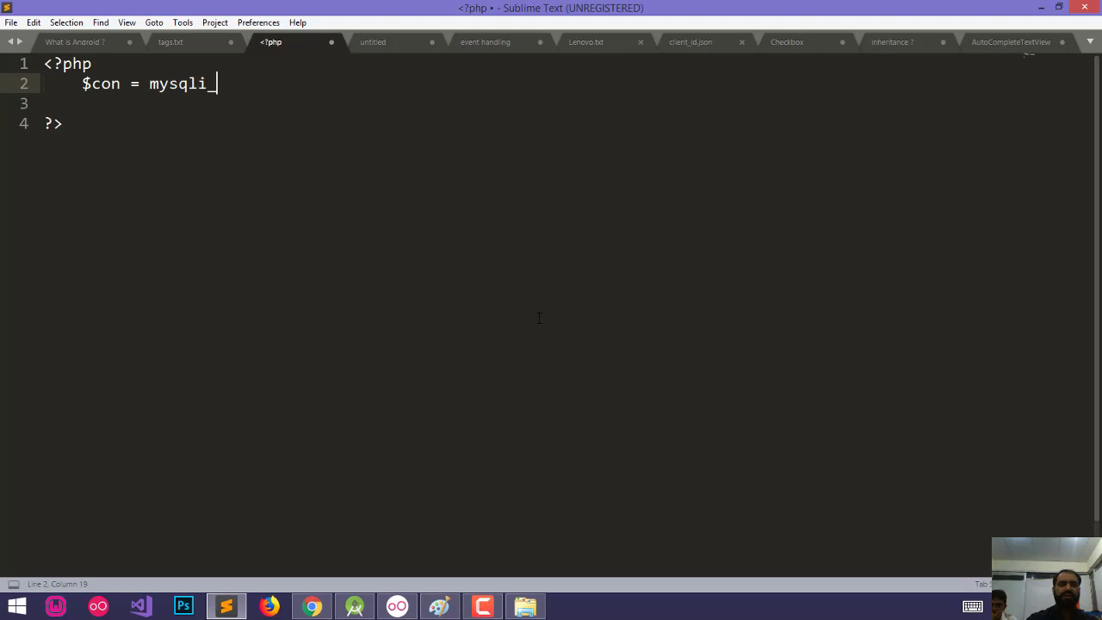
pyautogui.write('_connect')
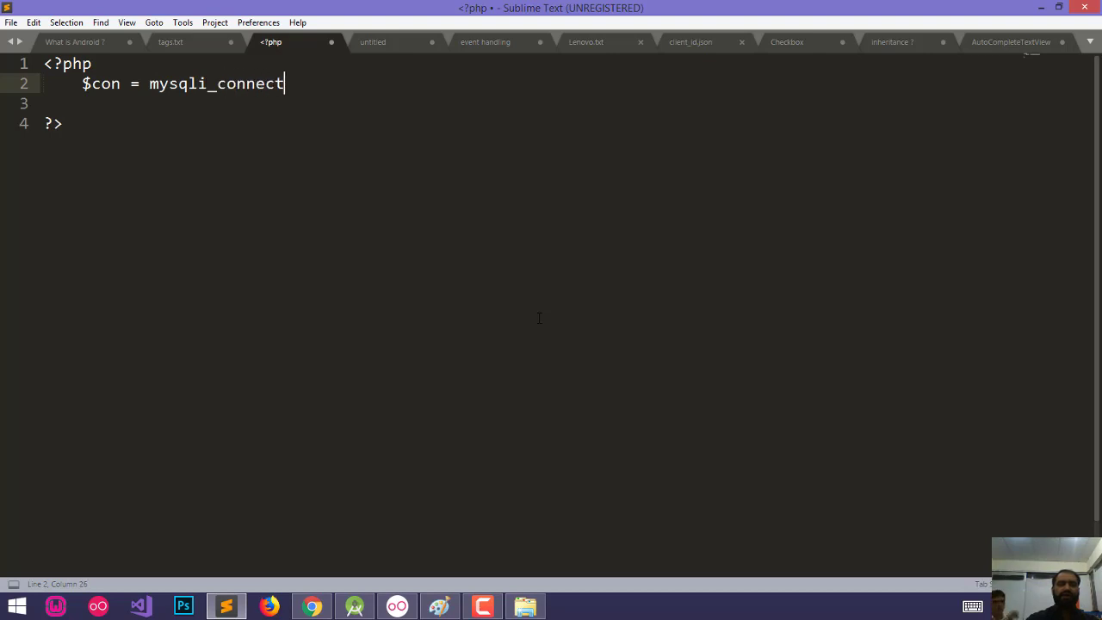
pyautogui.write('(')
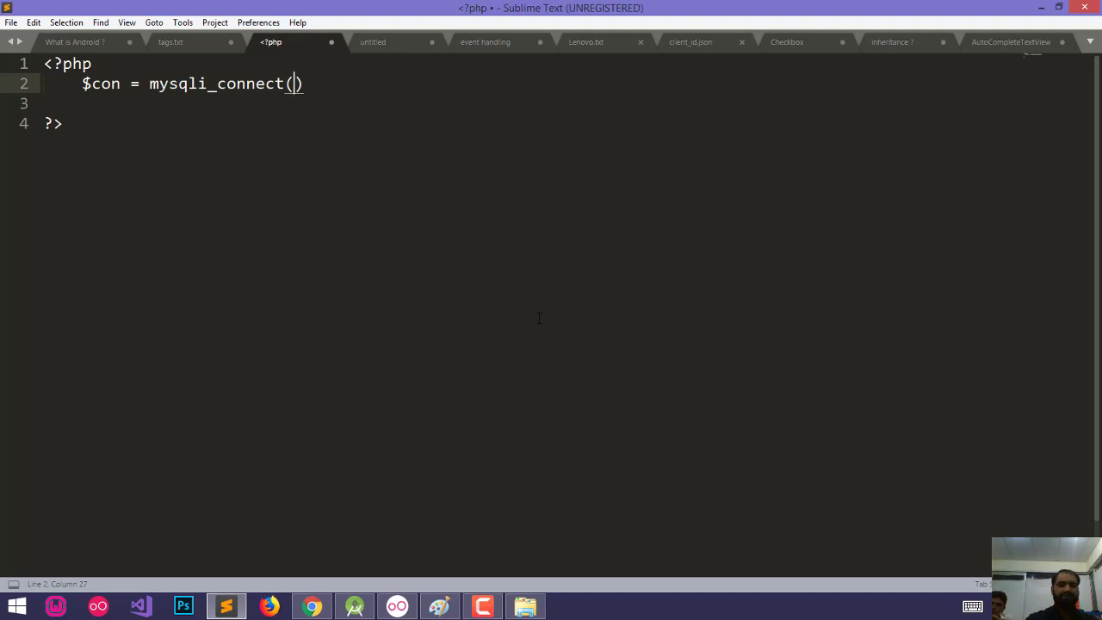
pyautogui.write('"')
pyautogui.write('root"')
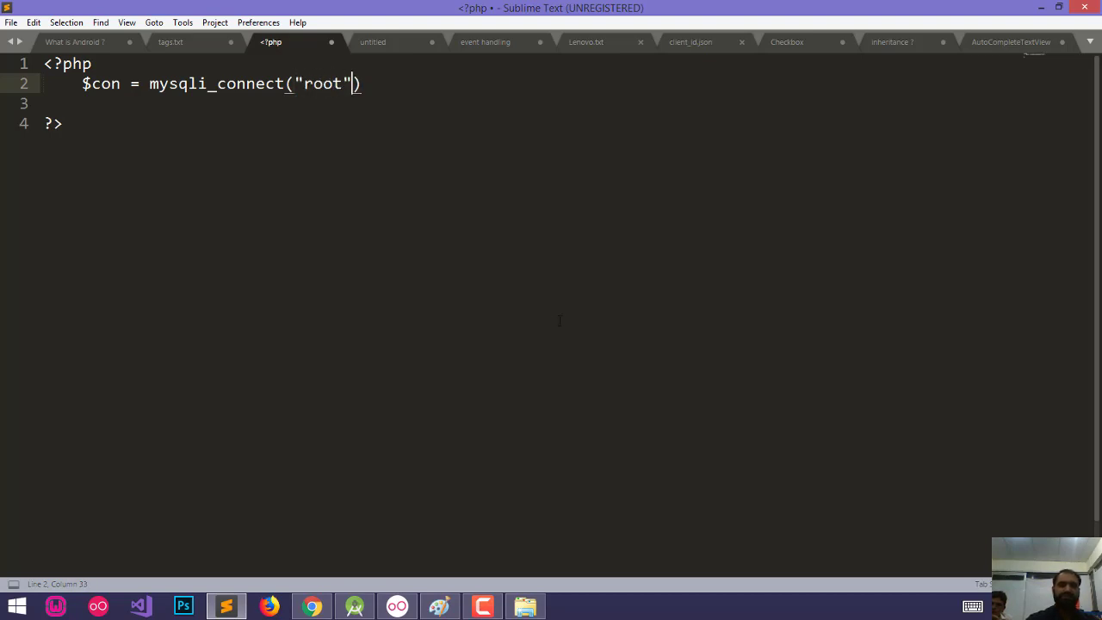
pyautogui.write(', ""')
pyautogui.write(',')
pyautogui.write(' "')
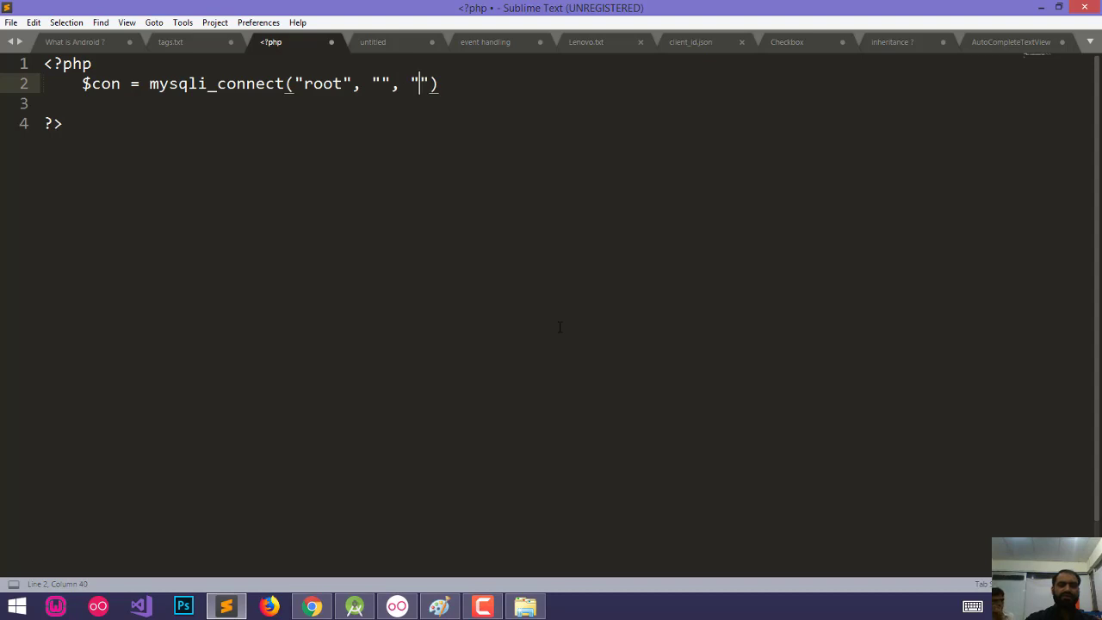
pyautogui.write('ran')
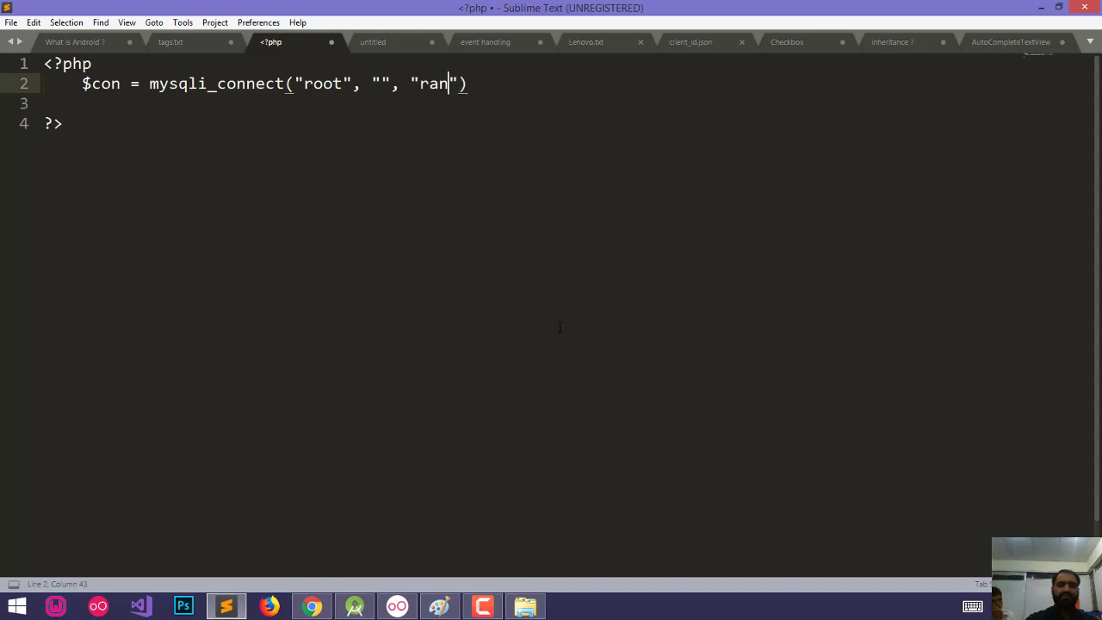
pyautogui.write('a_db')
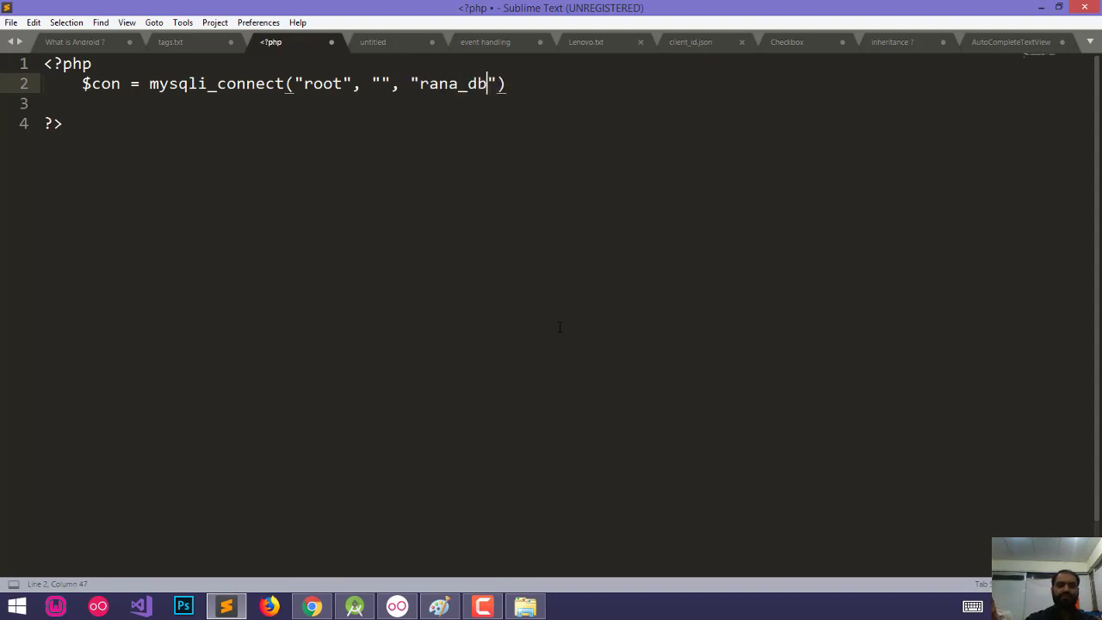
pyautogui.press('End')
pyautogui.write(';')
# Add an if ($con) block that echoes "connected".
pyautogui.press('Return')
pyautogui.press('Return')
pyautogui.write('if( $con')
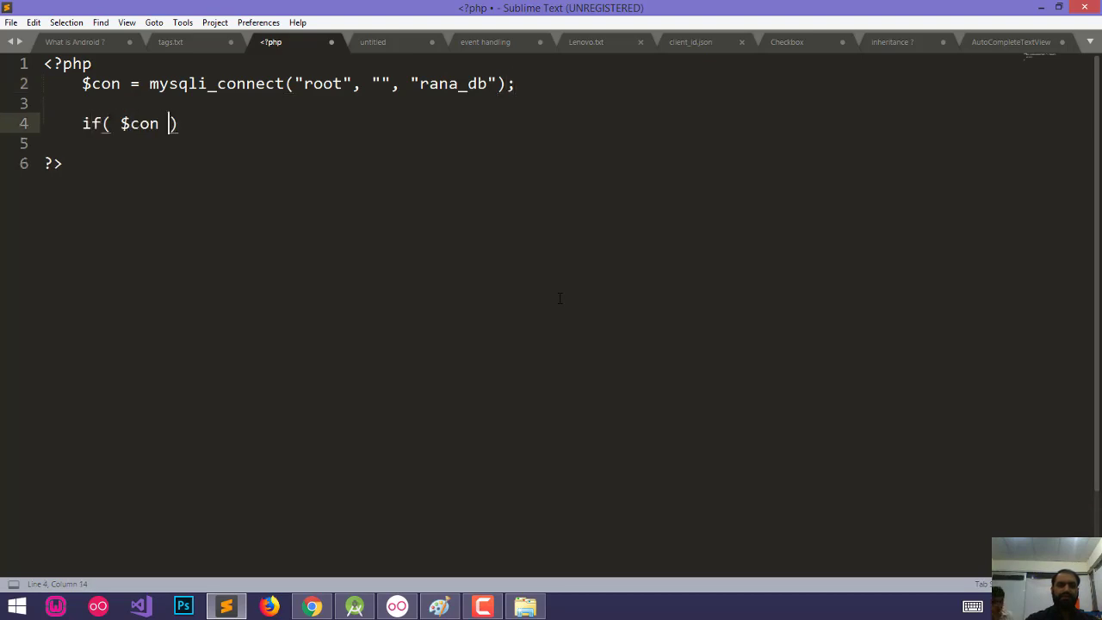
pyautogui.press('Return')
pyautogui.write('{')
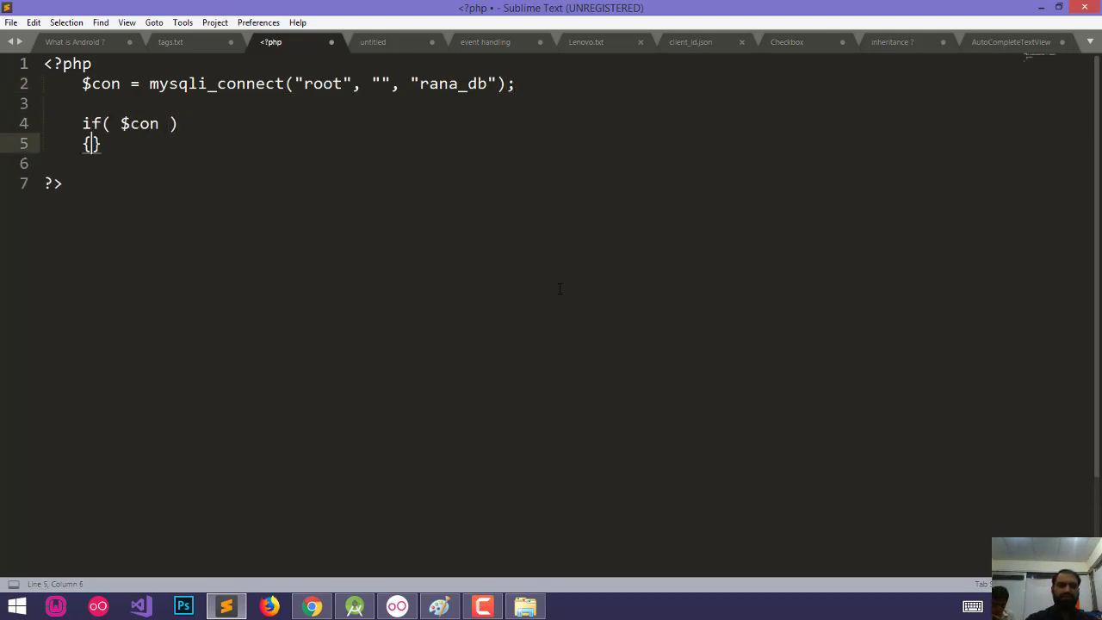
pyautogui.press('Return')
pyautogui.write('echo "c')
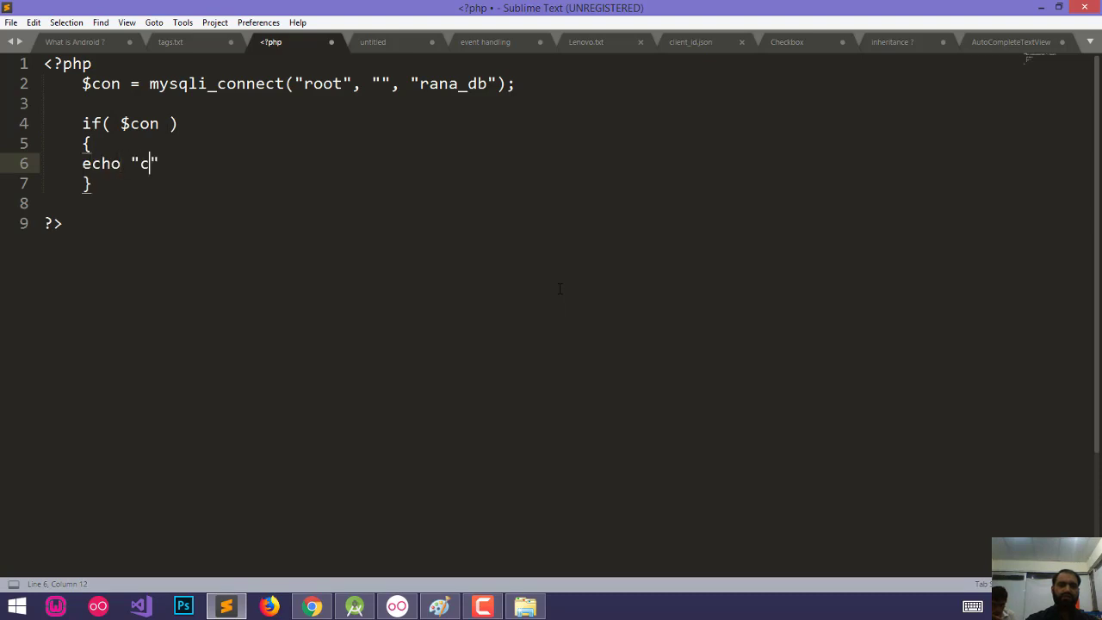
pyautogui.write('one')
pyautogui.press('BackSpace')
pyautogui.write('nec')
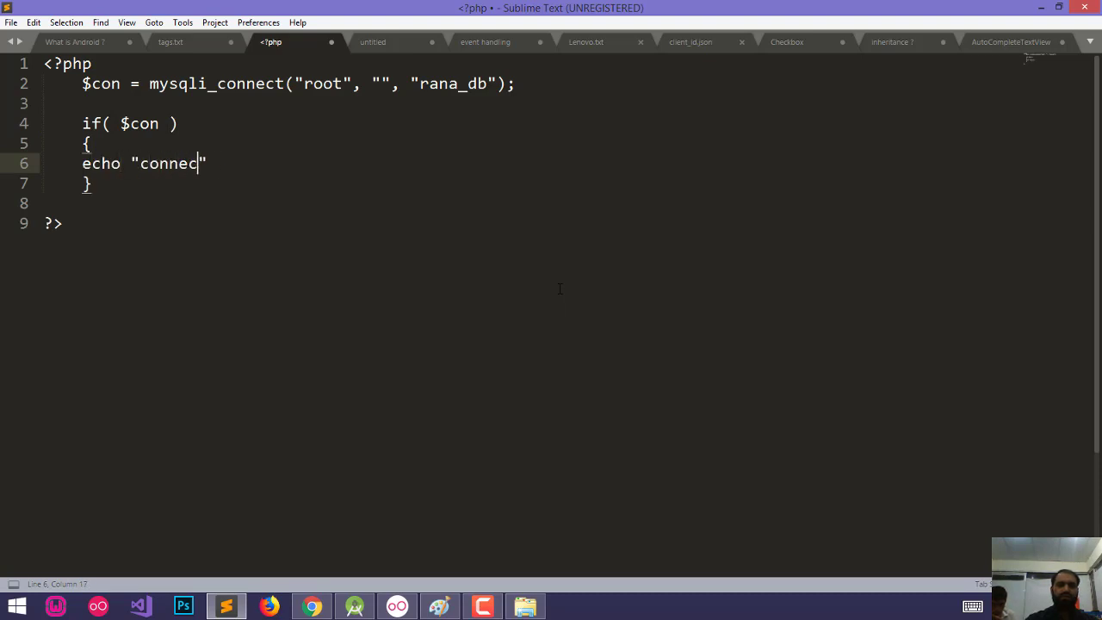
pyautogui.write('ted";')
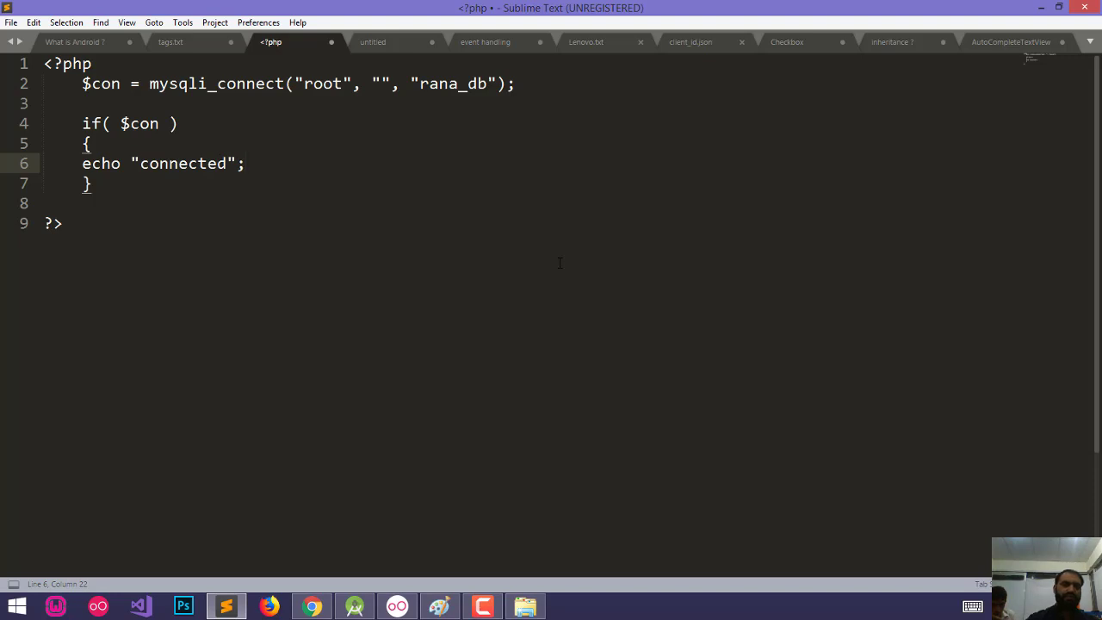
pyautogui.press('Down')
# Add an else block that echoes "failed".
pyautogui.press('Return')
pyautogui.write('else')
pyautogui.press('Return')
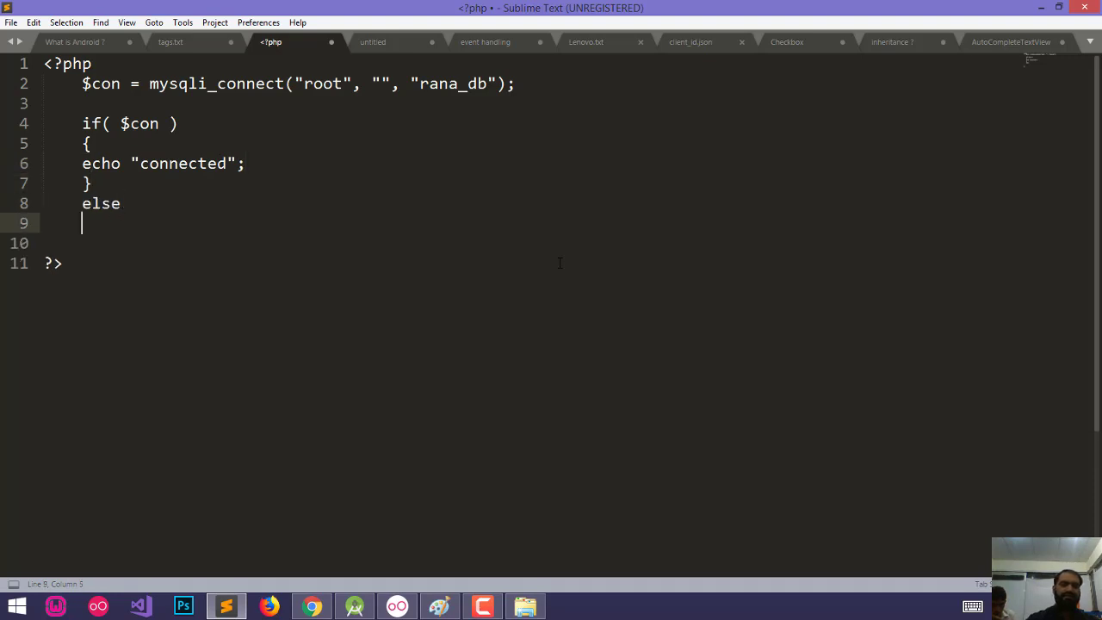
pyautogui.write('{')
pyautogui.press('Return')
pyautogui.write('echo "fai')
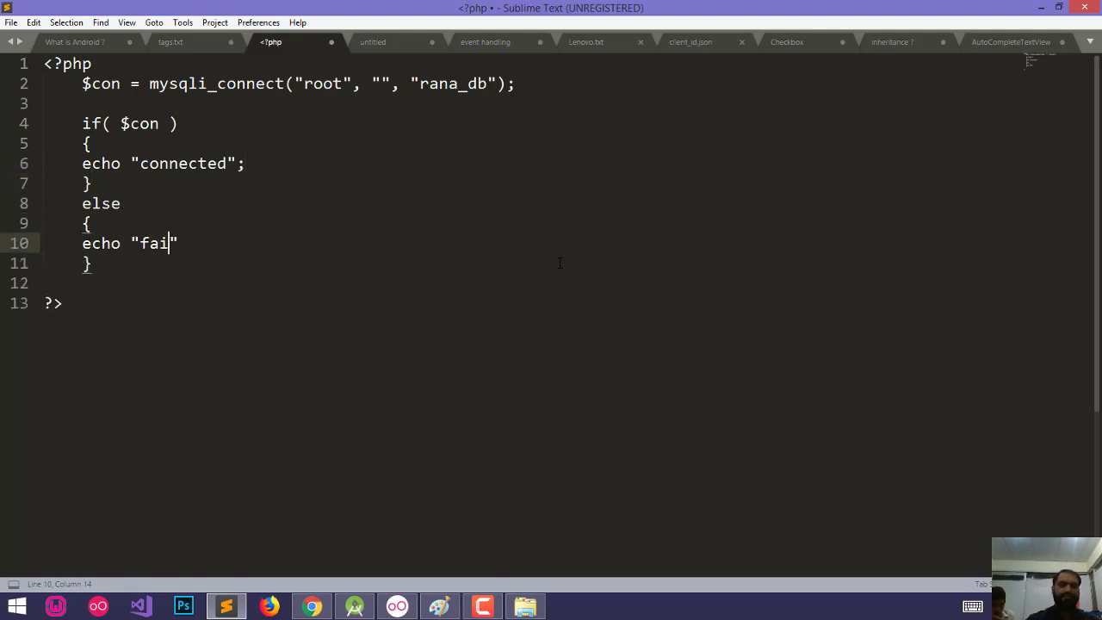
pyautogui.write('led";')
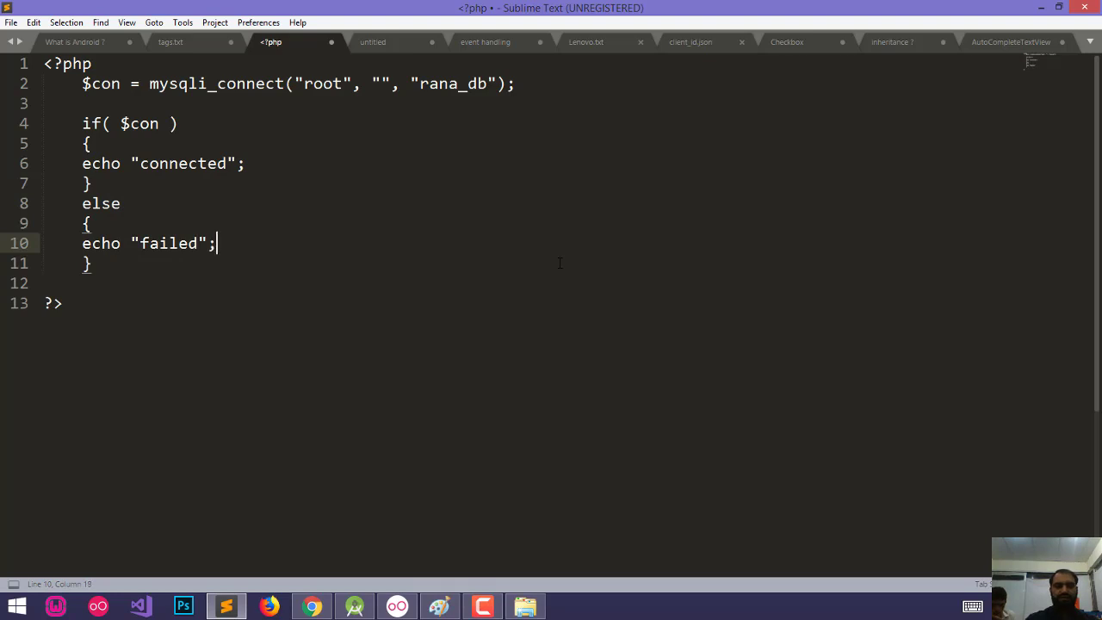
# Bring up the Save As dialog for the new script.
pyautogui.hotkey('alt', 'f')
pyautogui.press('s')
pyautogui.press('Return')
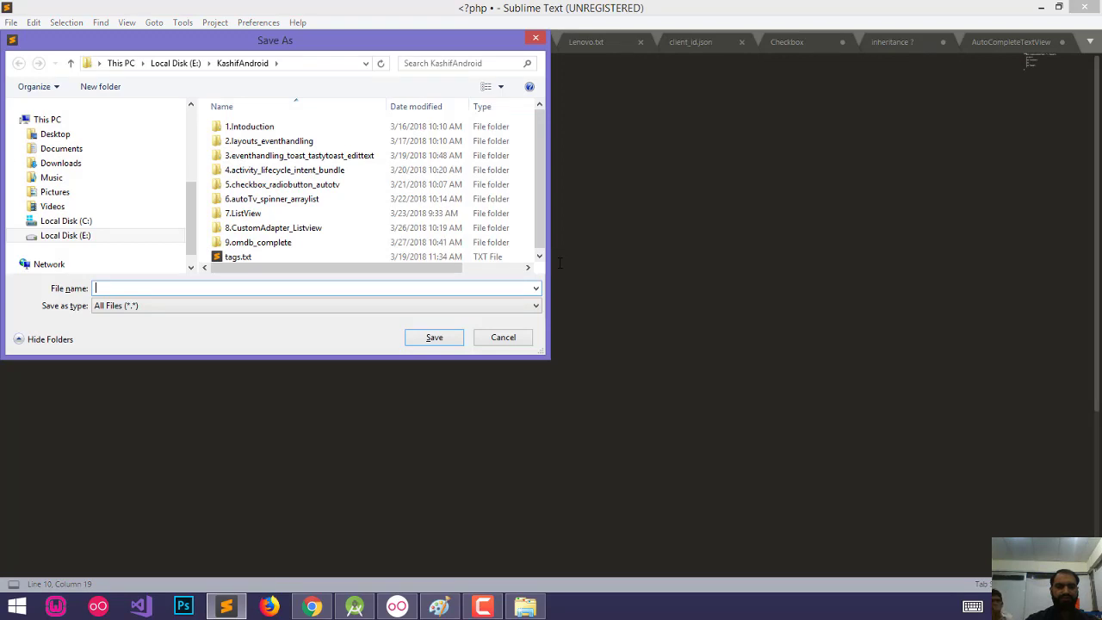
# Save the script as config.php in C:\wamp64\www\rana_todo.
pyautogui.write('config.php')
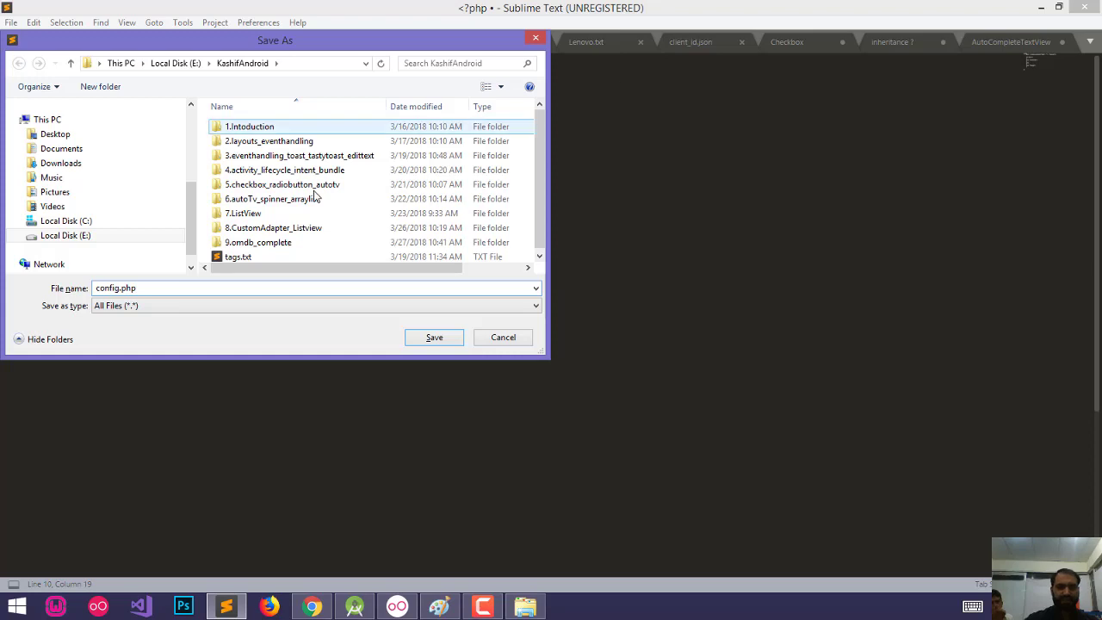
pyautogui.scroll(5, 69, 190)
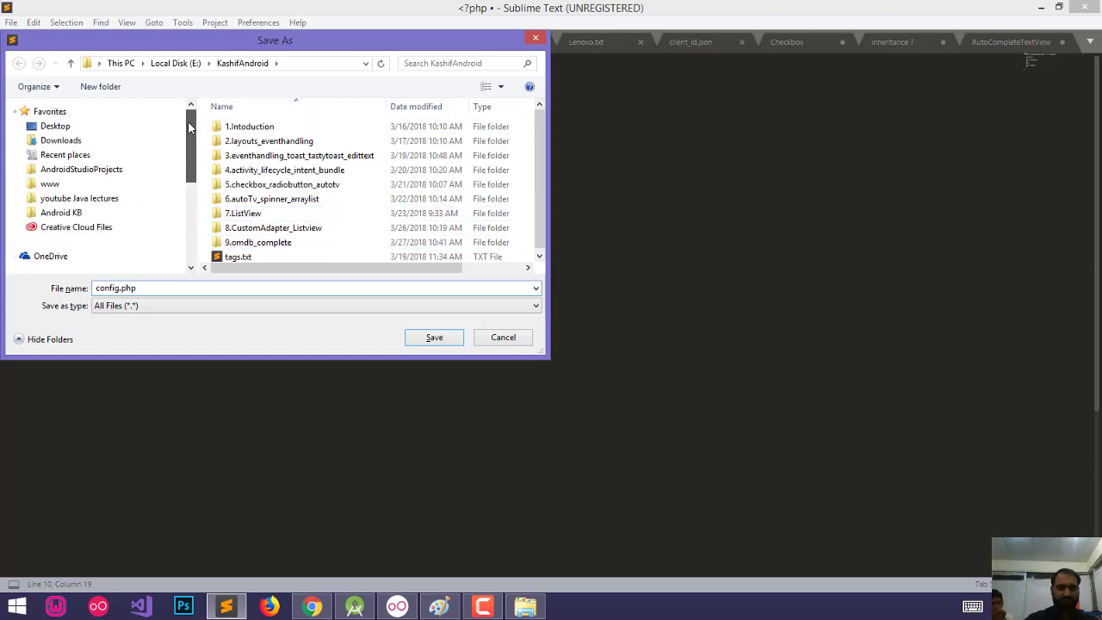
pyautogui.click(47, 183)
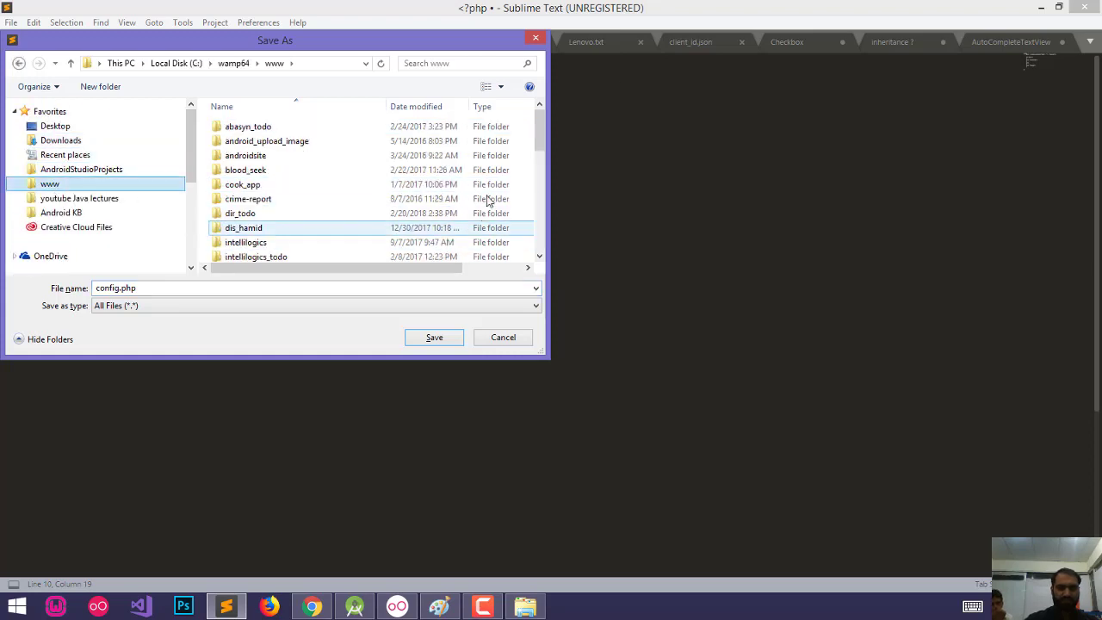
pyautogui.moveTo(541, 121)
pyautogui.mouseDown()
pyautogui.moveTo(544, 193)
pyautogui.moveTo(544, 177)
pyautogui.mouseUp()
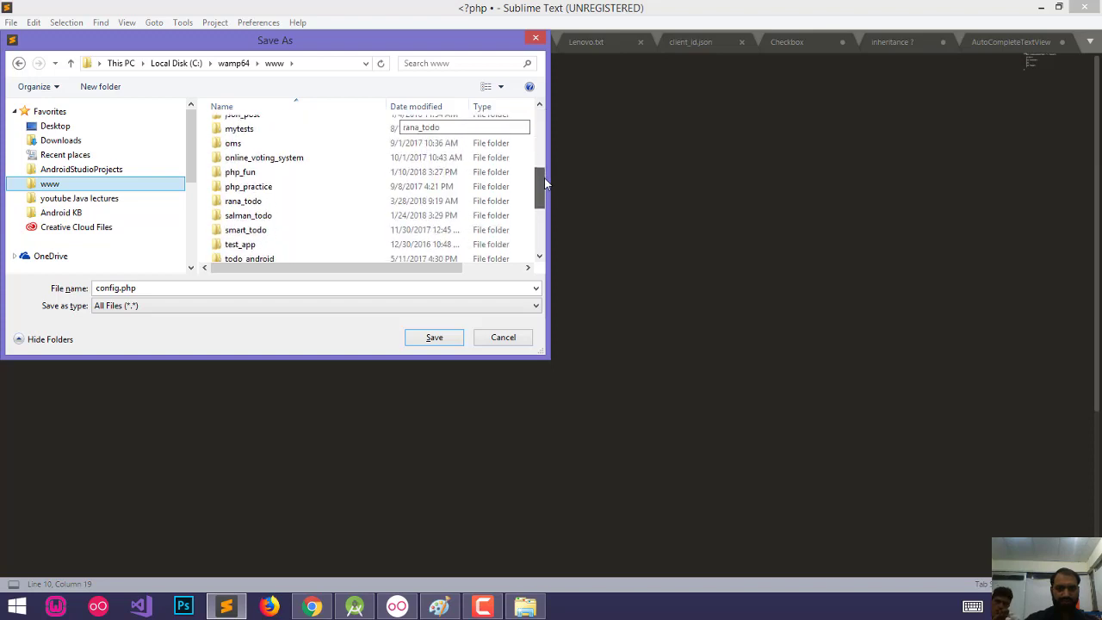
pyautogui.doubleClick(255, 202)
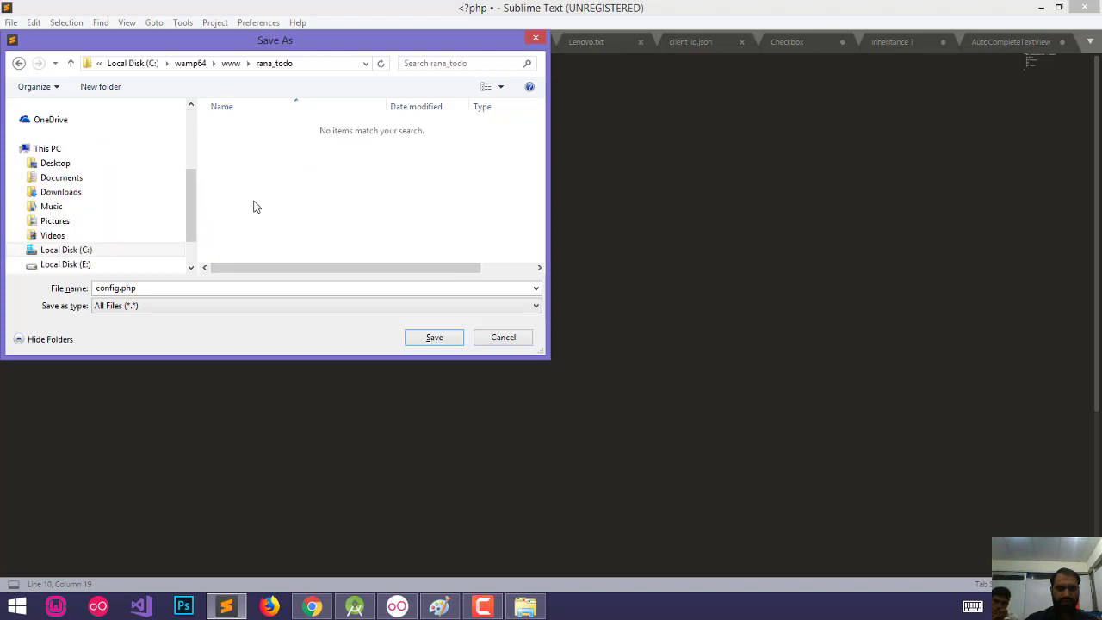
pyautogui.click(430, 336)
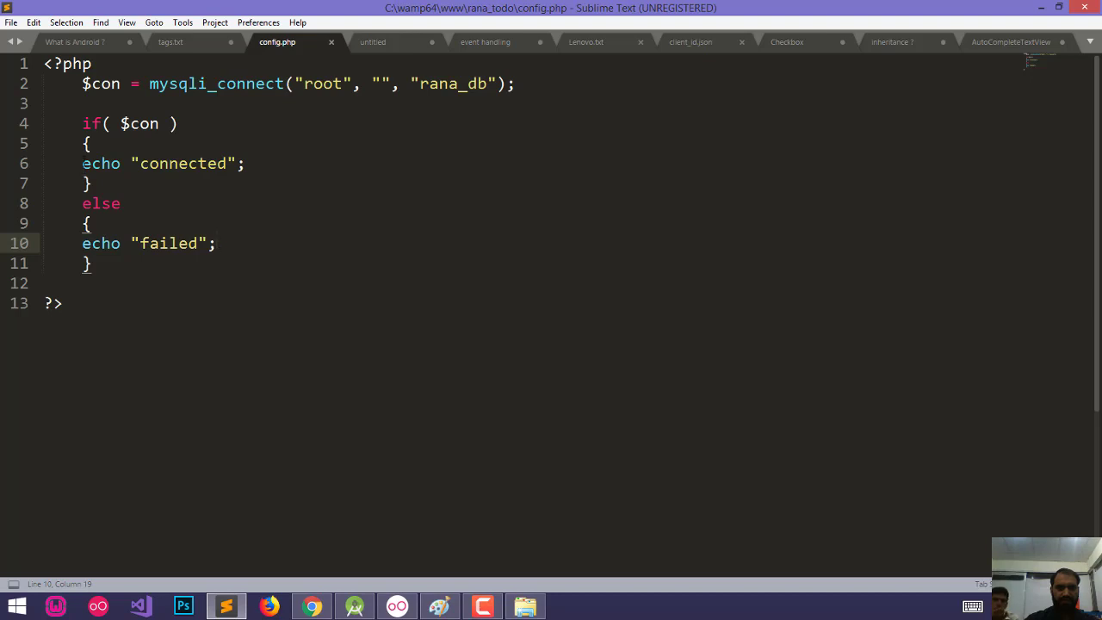
# Indent the "connected" and "failed" echo lines inside their blocks.
pyautogui.click(83, 164)
pyautogui.press('Tab')
pyautogui.click(84, 244)
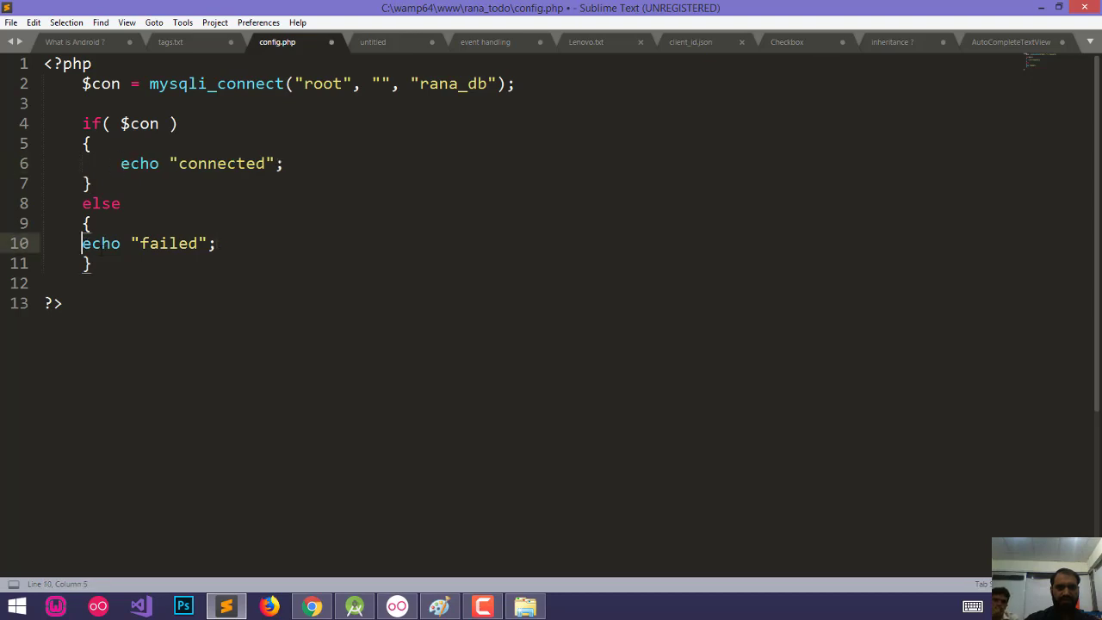
pyautogui.press('Tab')
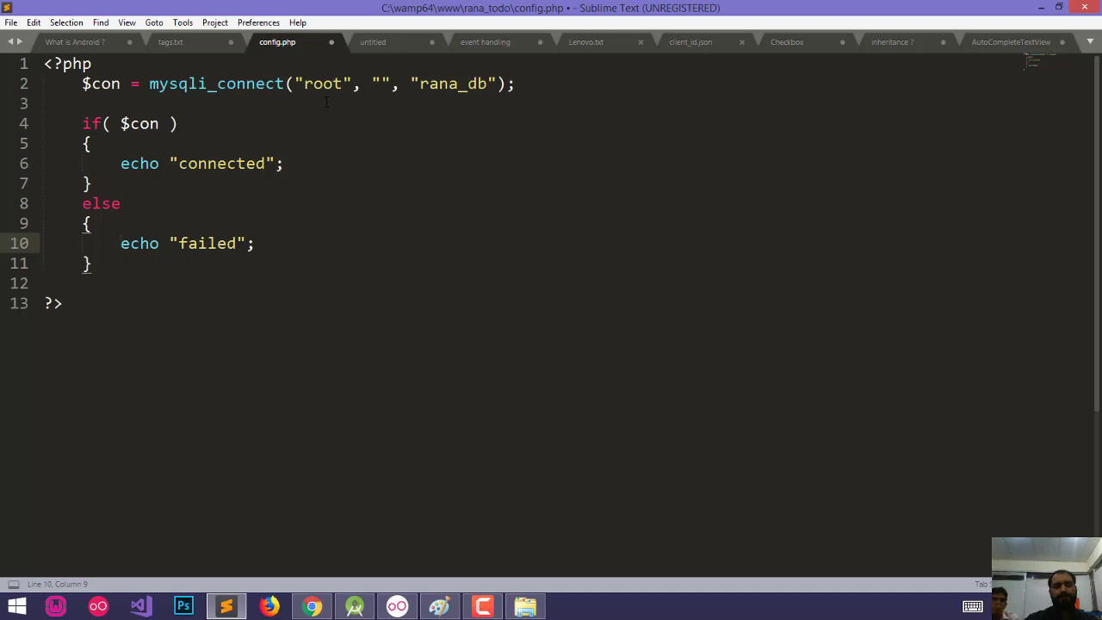
pyautogui.click(296, 84)
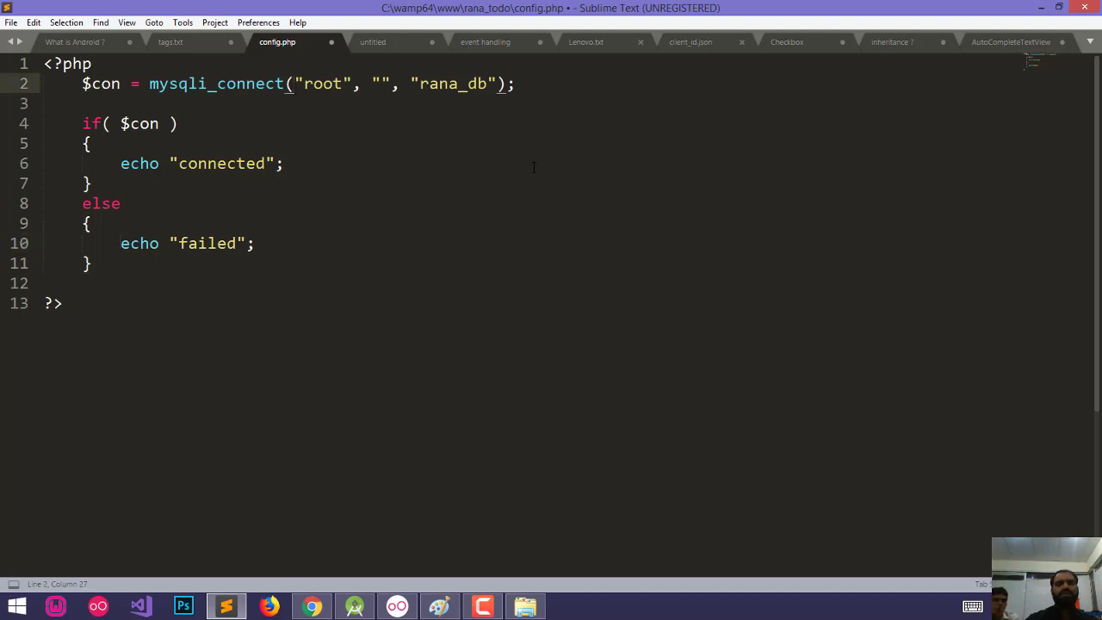
pyautogui.write('local')
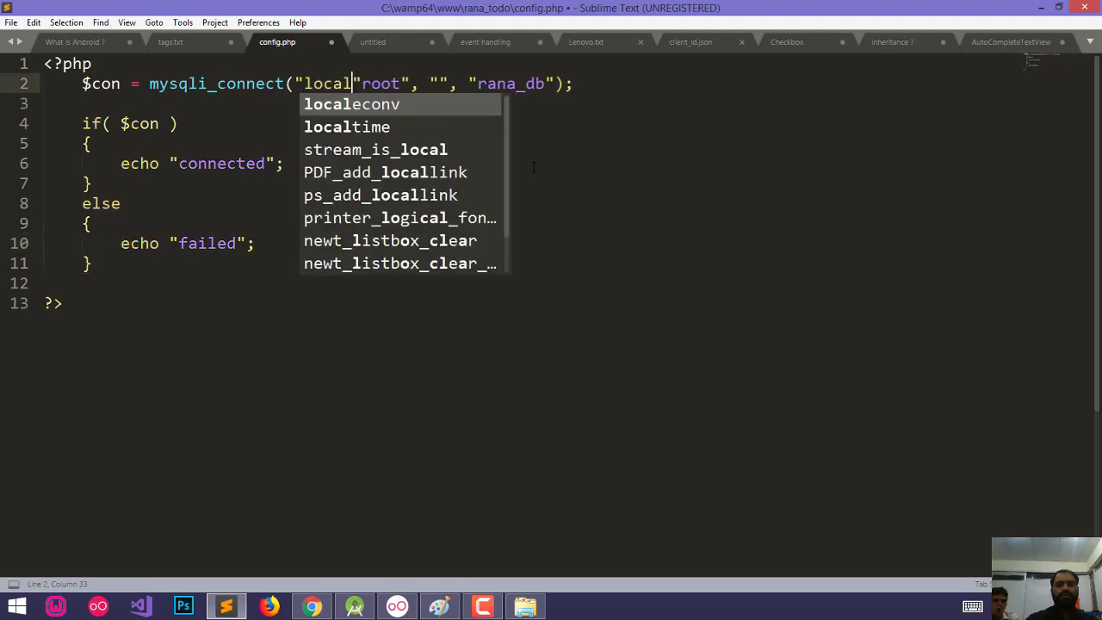
pyautogui.write('host",')
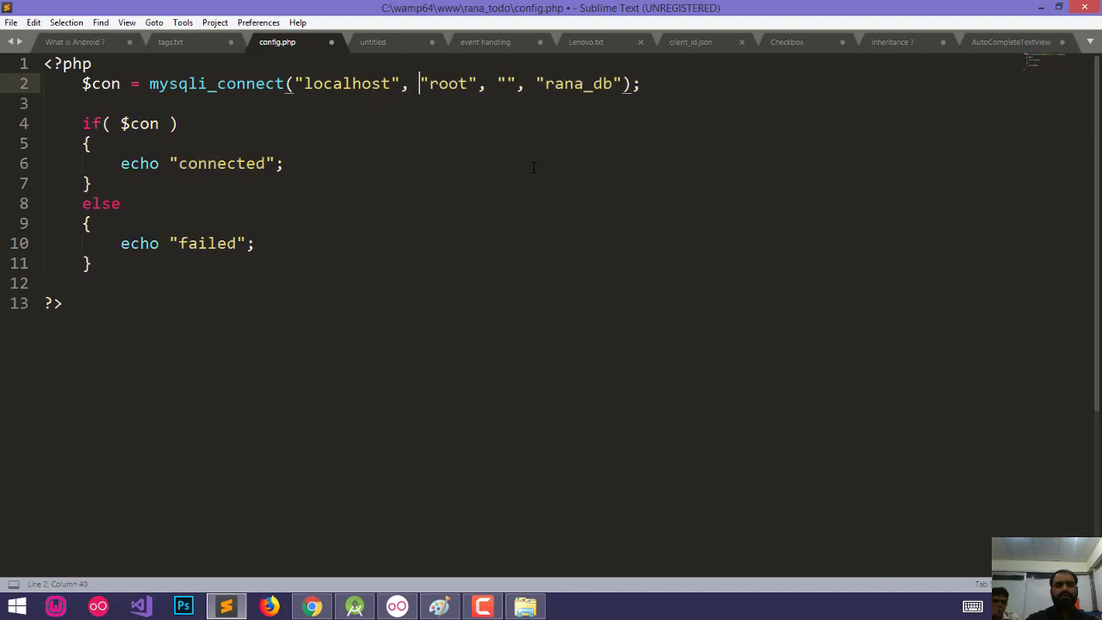
pyautogui.press('BackSpace')
pyautogui.press('BackSpace')
pyautogui.press('BackSpace')
pyautogui.press('BackSpace')
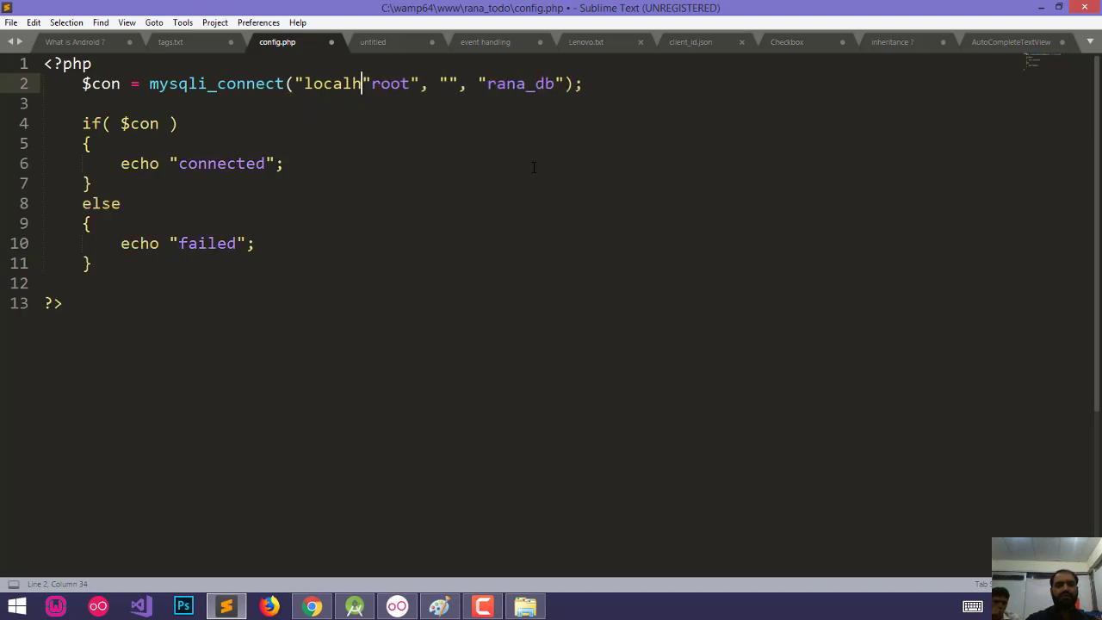
pyautogui.press('BackSpace')
pyautogui.press('BackSpace')
pyautogui.press('BackSpace')
pyautogui.press('BackSpace')
pyautogui.press('BackSpace')
pyautogui.press('BackSpace')
pyautogui.press('BackSpace')
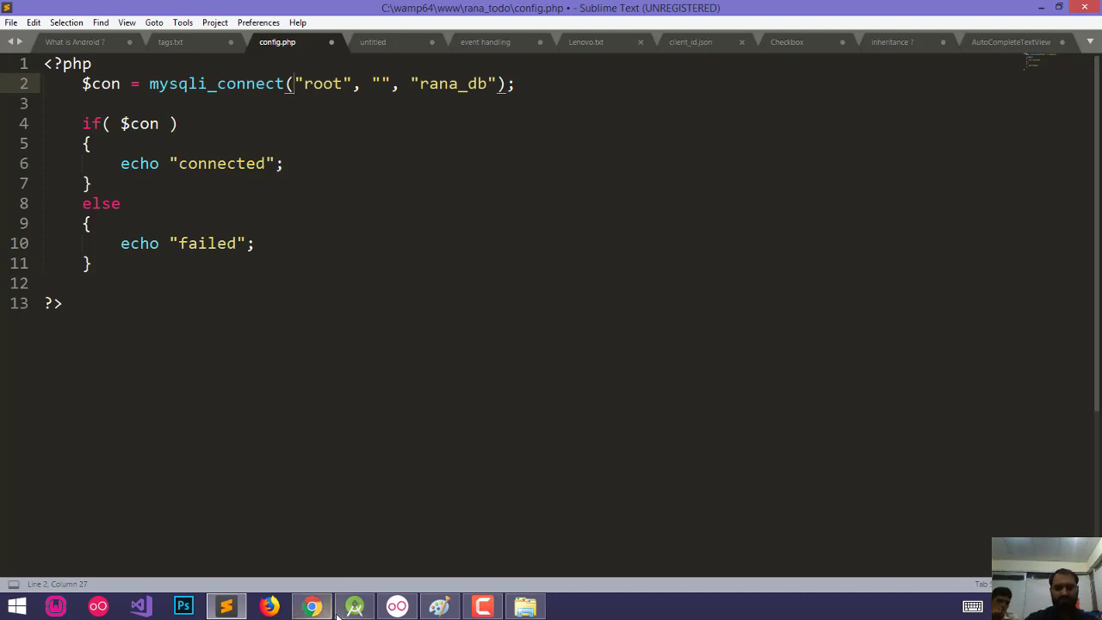
# Load localhost/rana_todo/config.php in a new Chrome tab, which shows host-lookup warnings and "failed".
pyautogui.click(310, 607)
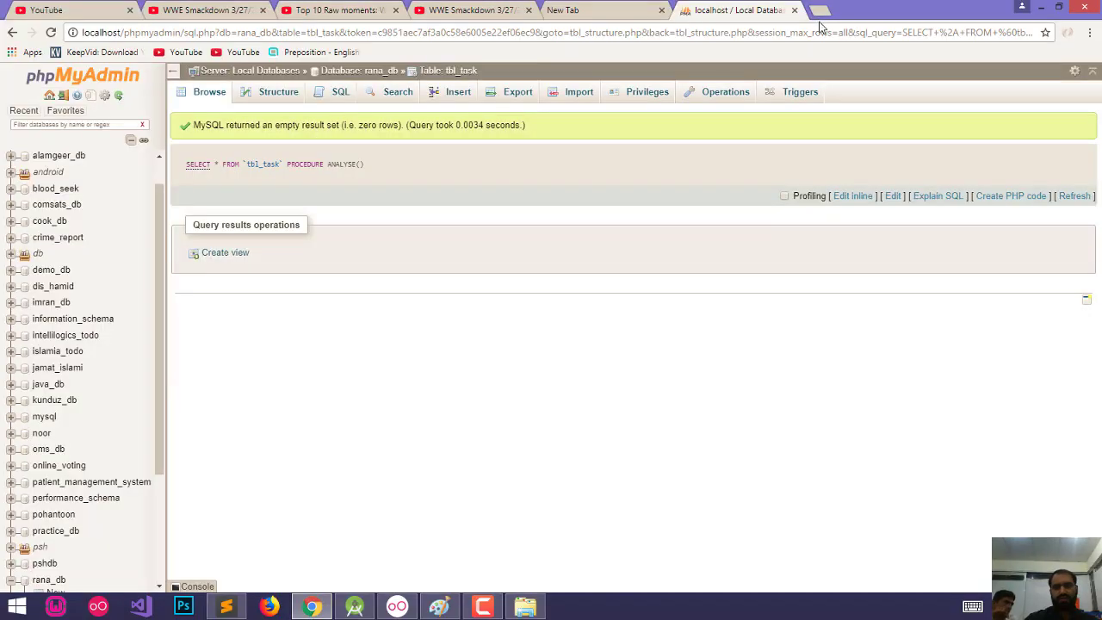
pyautogui.hotkey('ctrl', 't')
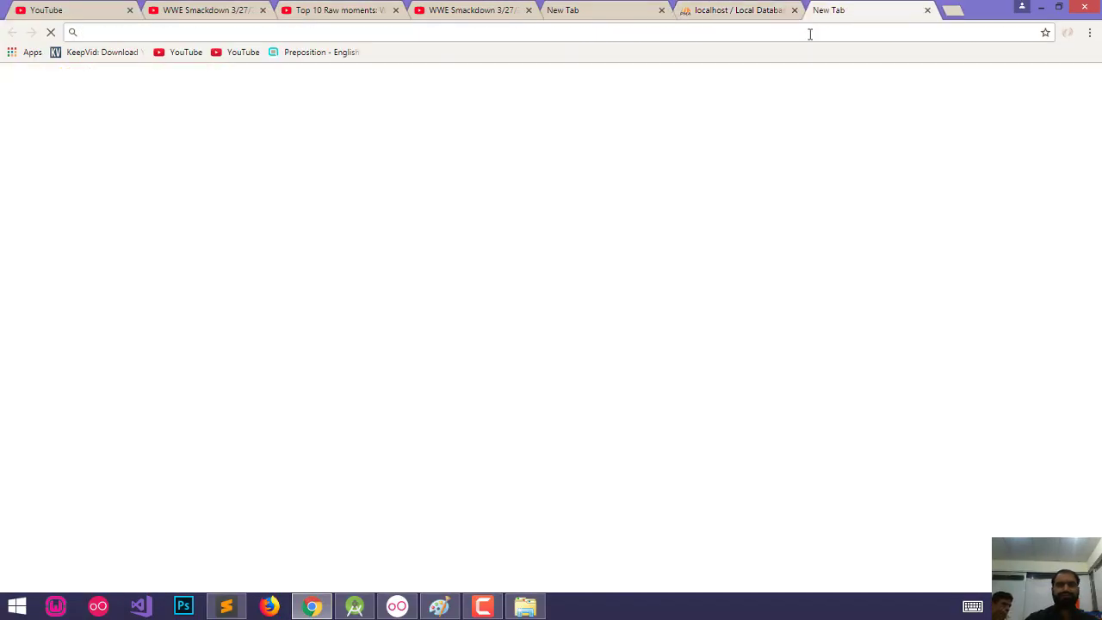
pyautogui.write('lo')
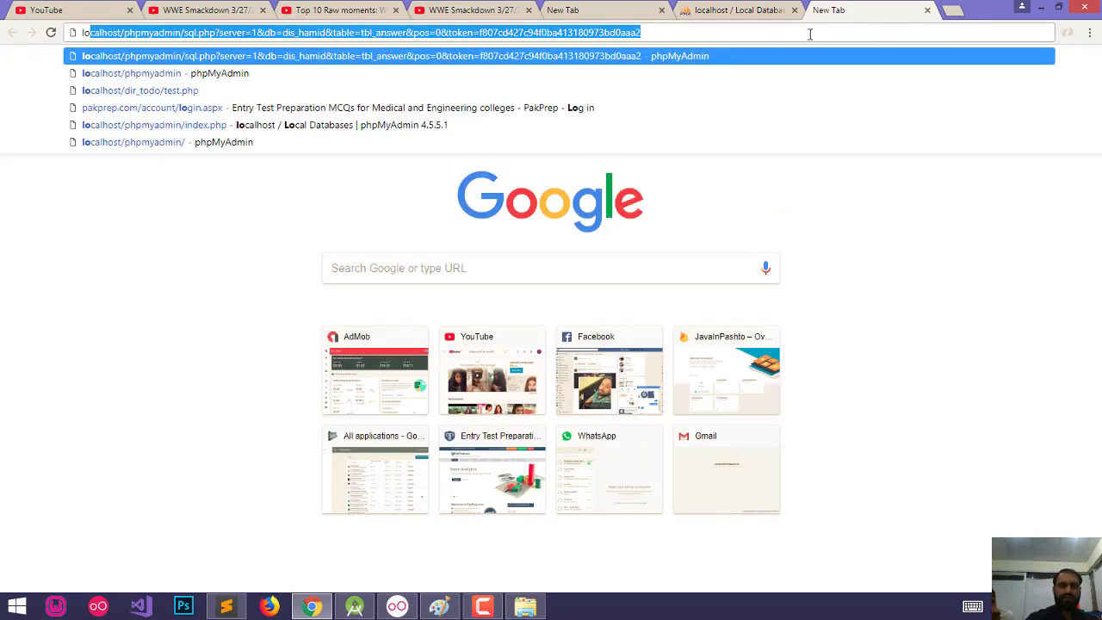
pyautogui.press('Down')
pyautogui.press('BackSpace')
pyautogui.press('BackSpace')
pyautogui.press('BackSpace')
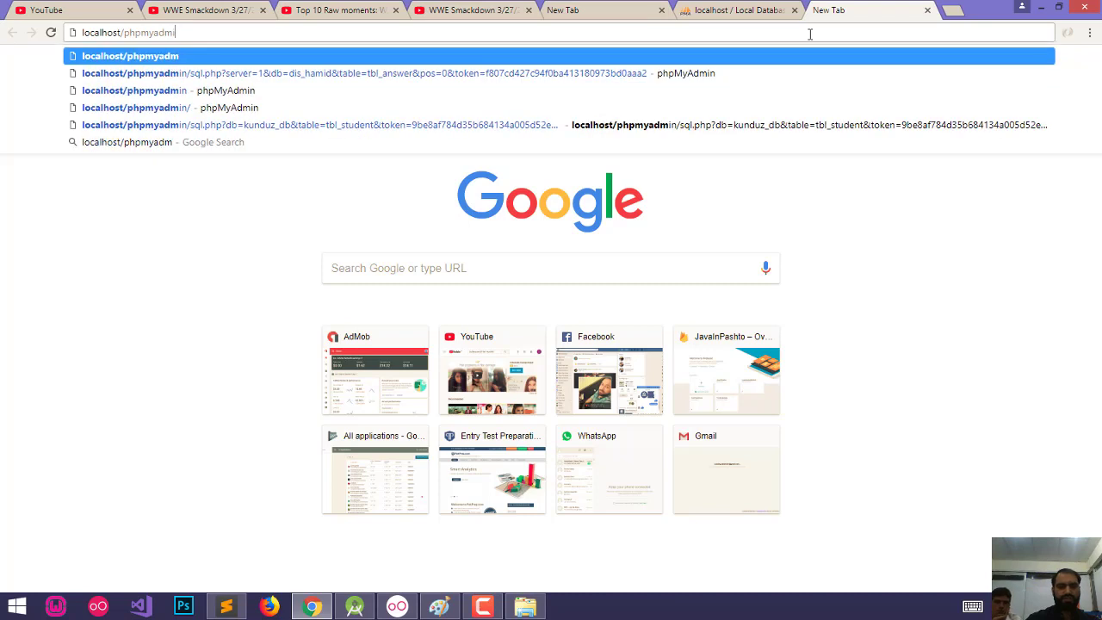
pyautogui.press('BackSpace')
pyautogui.press('BackSpace')
pyautogui.press('BackSpace')
pyautogui.press('BackSpace')
pyautogui.press('BackSpace')
pyautogui.press('BackSpace')
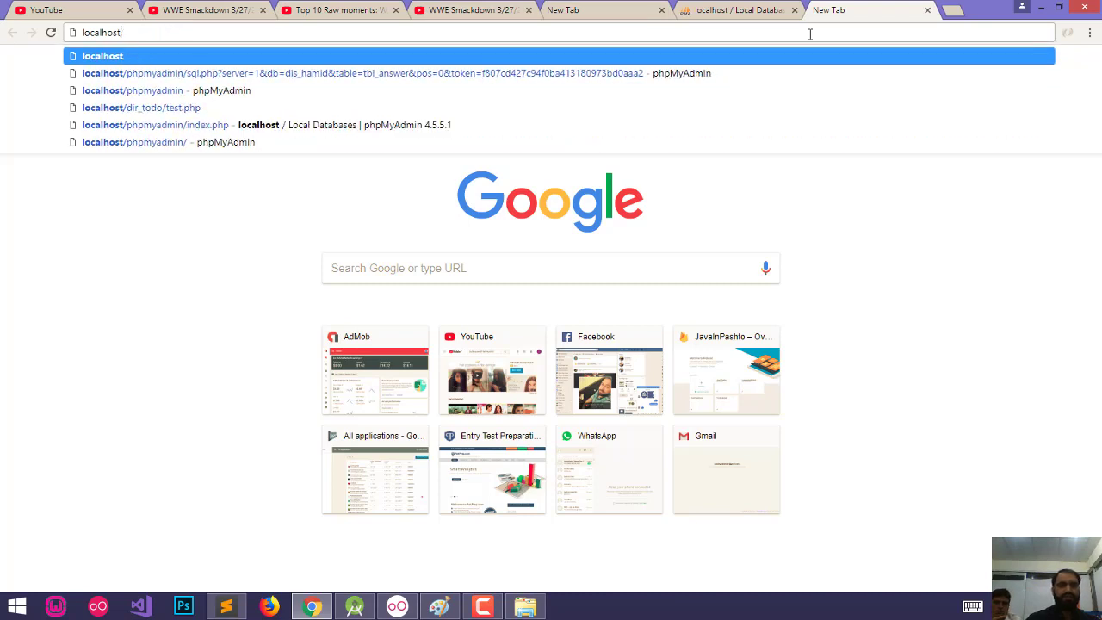
pyautogui.write('/ran')
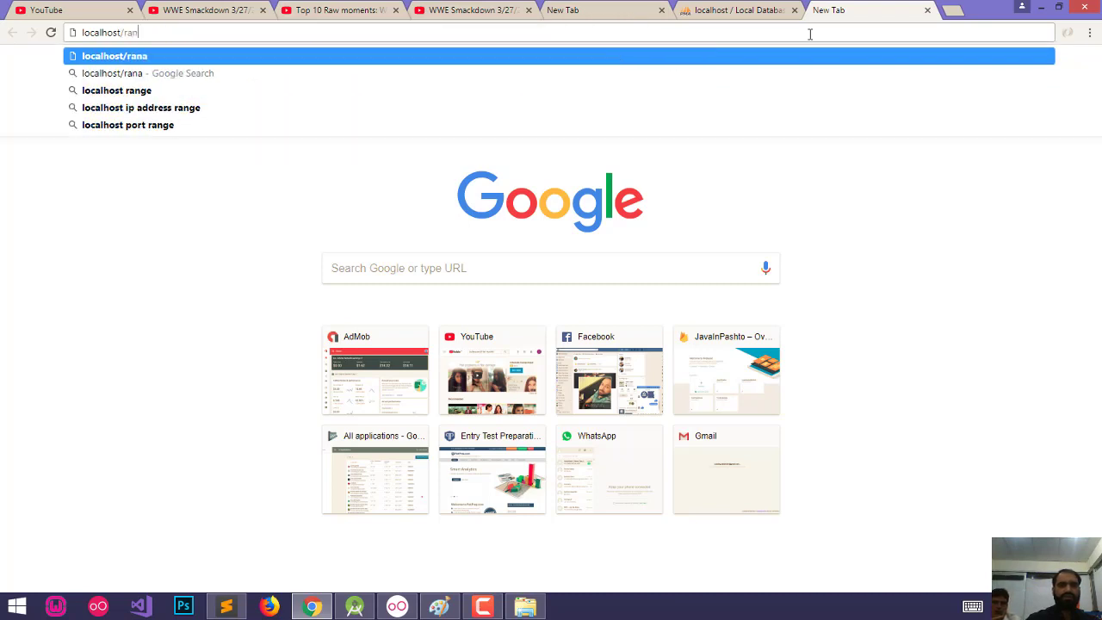
pyautogui.write('a_todo')
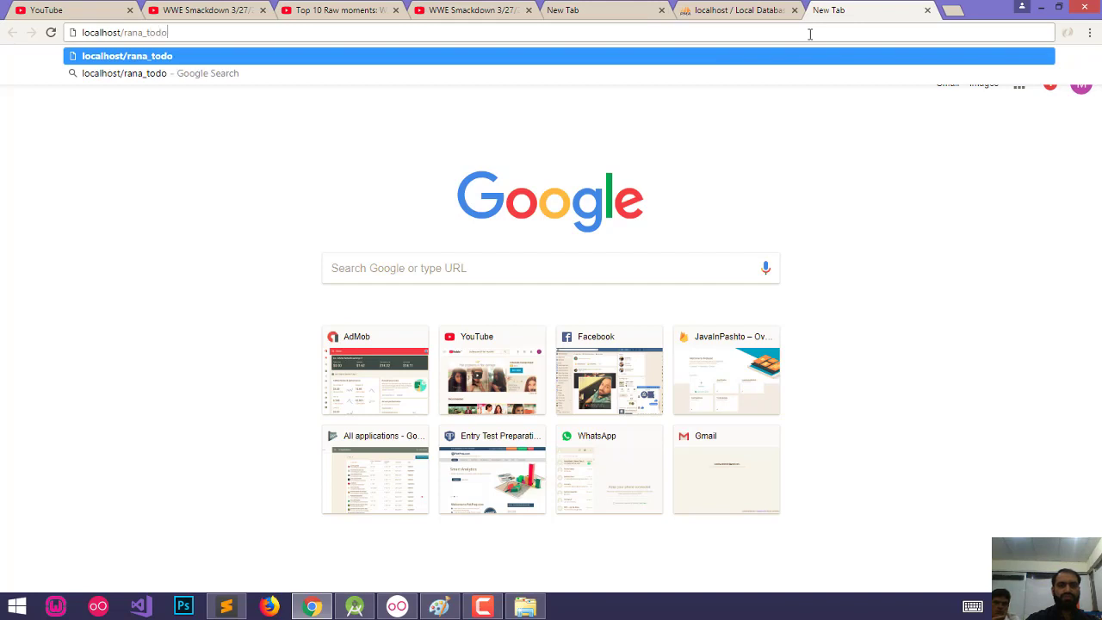
pyautogui.write('/co')
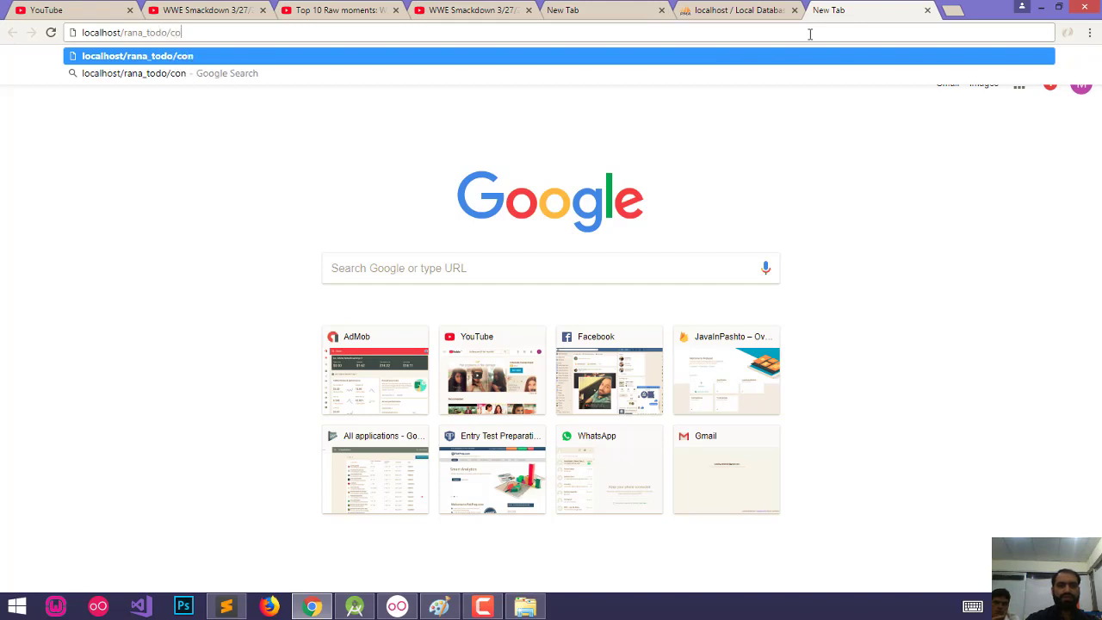
pyautogui.write('nfig.php')
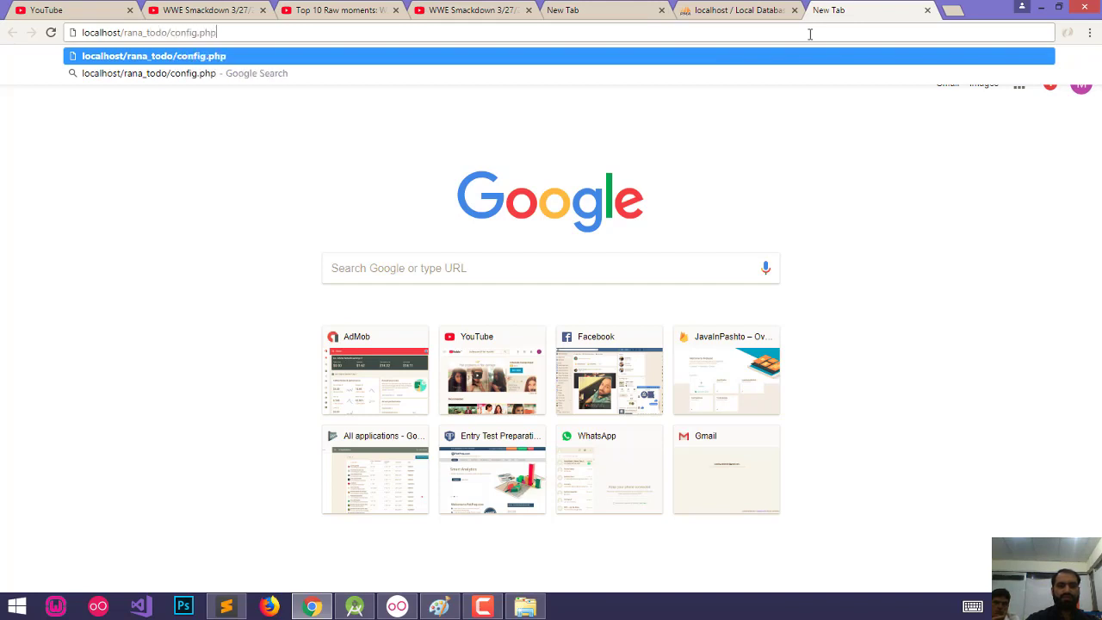
pyautogui.press('Return')
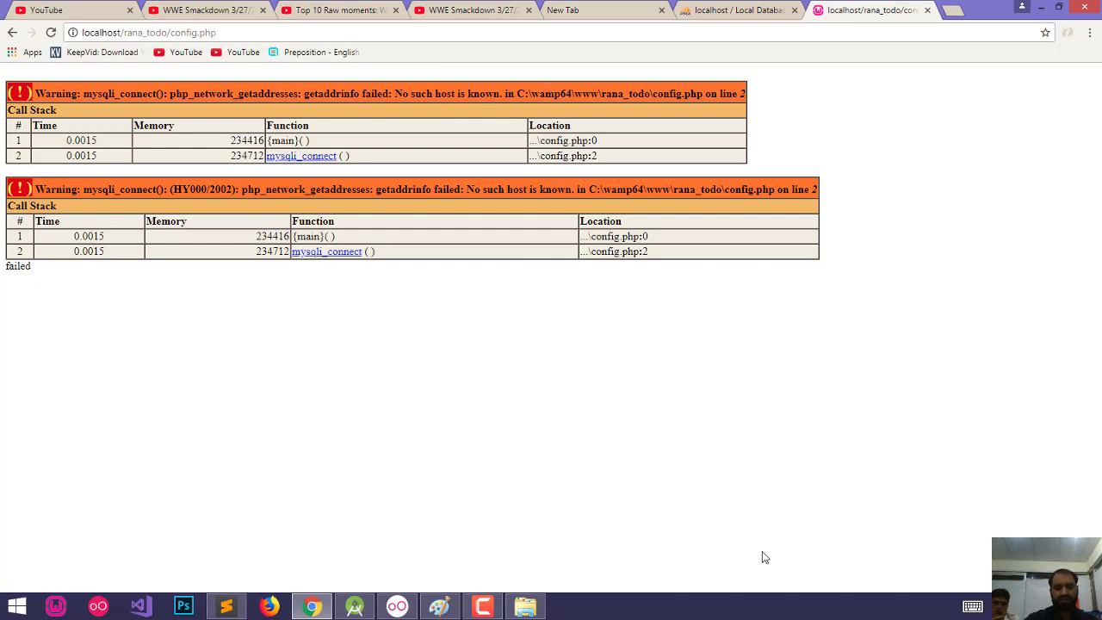
pyautogui.hotkey('alt', 'Tab')
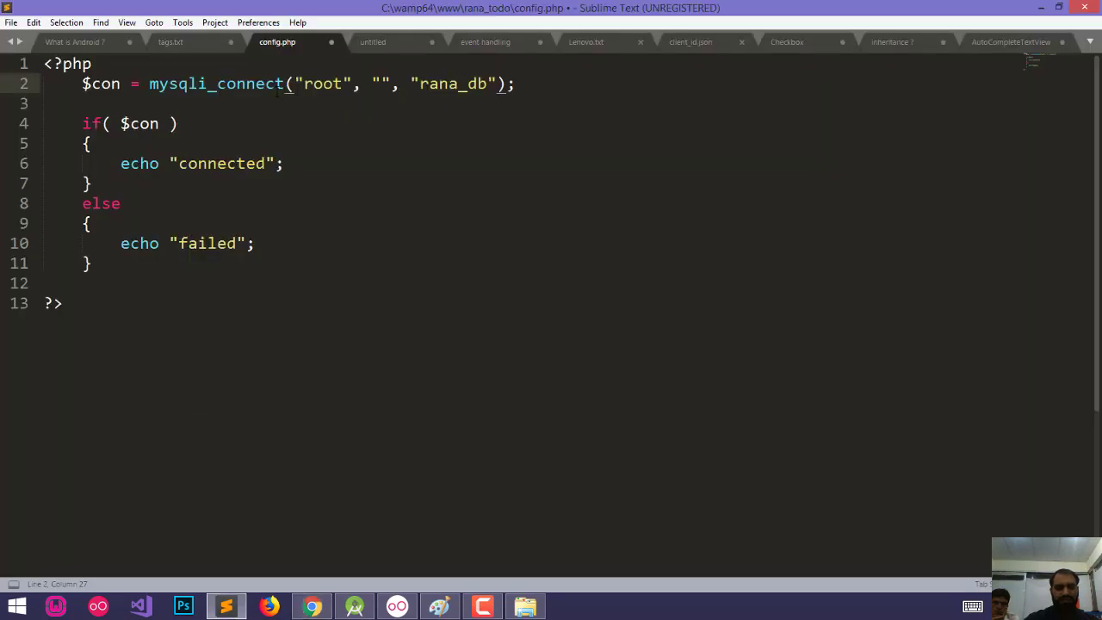
# Insert "localhost", as the first mysqli_connect argument and save config.php.
pyautogui.write('"')
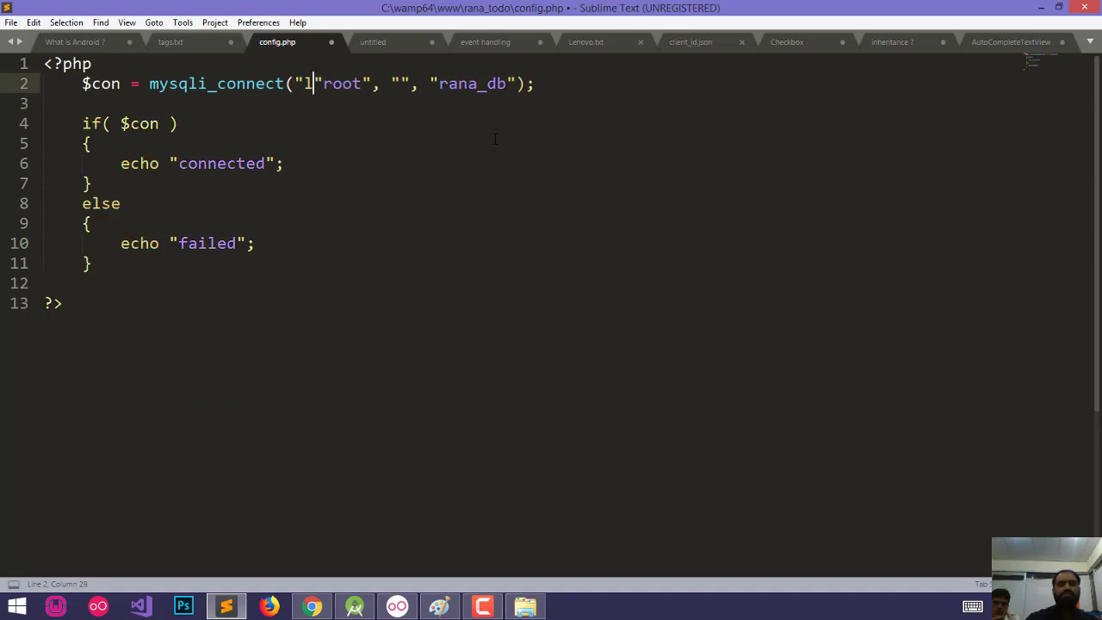
pyautogui.write('localhost')
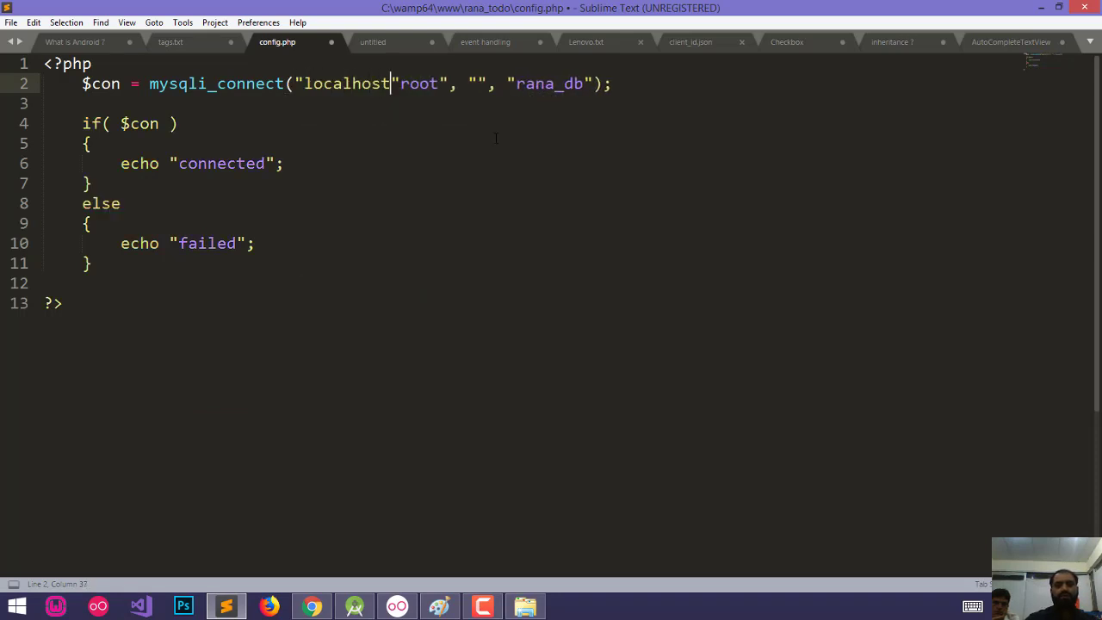
pyautogui.write('",')
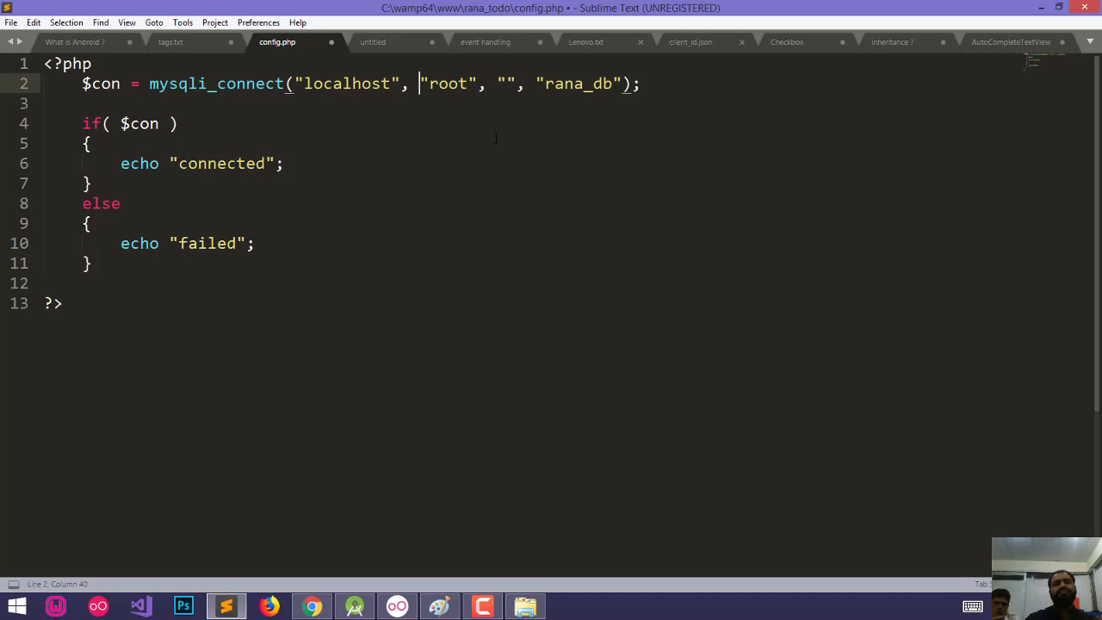
pyautogui.hotkey('ctrl', 's')
pyautogui.hotkey('alt', 'Tab')
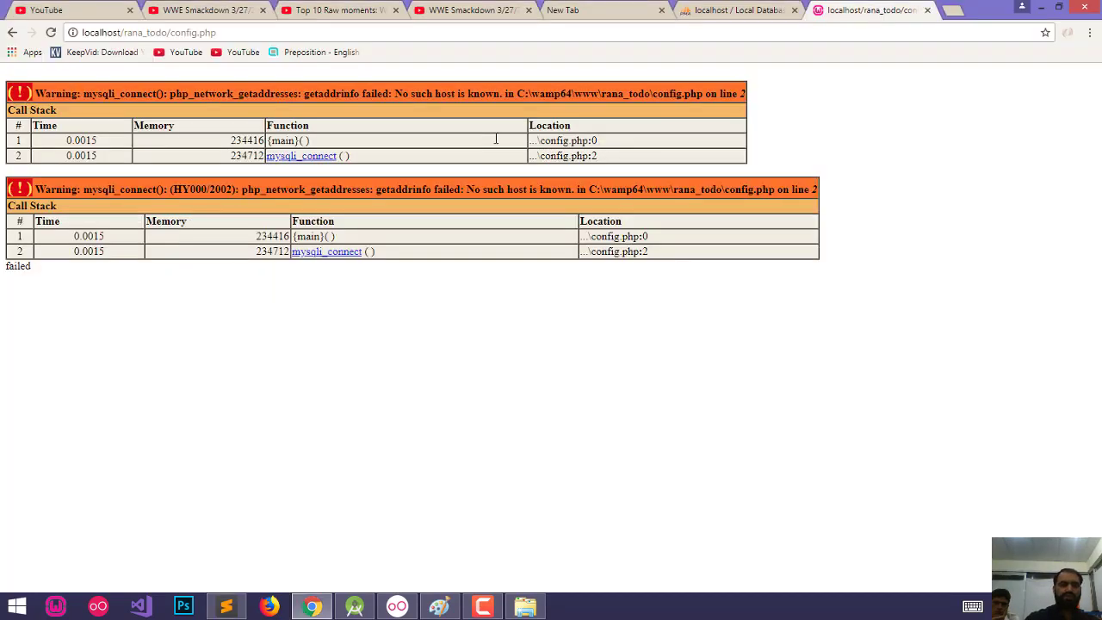
# Reload config.php in Chrome to confirm it prints "connected".
pyautogui.press('F5')
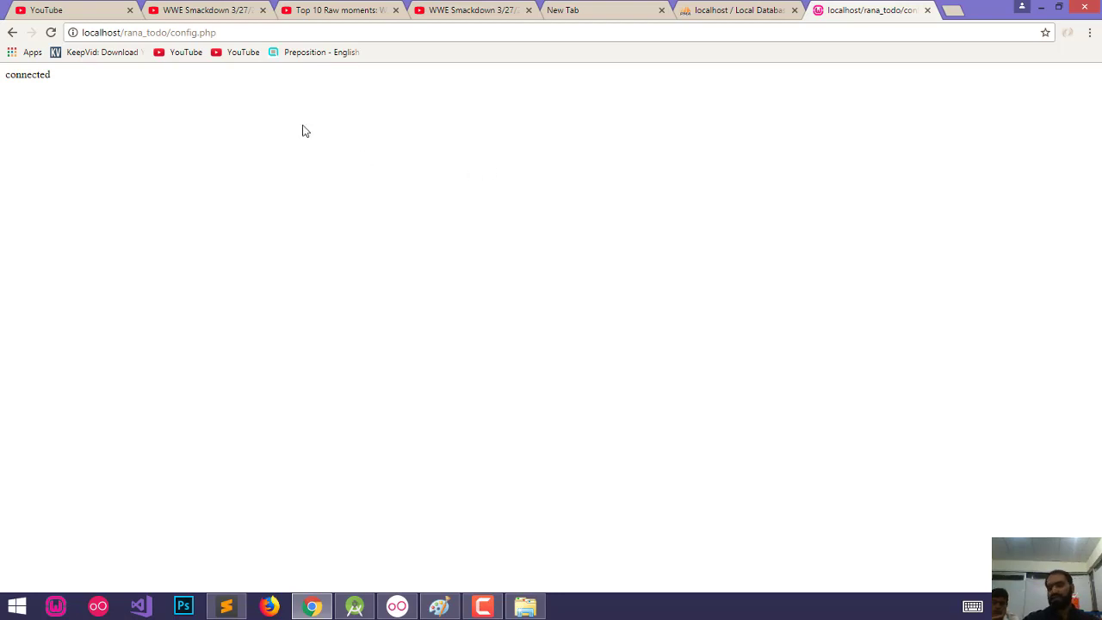
pyautogui.click(228, 608)
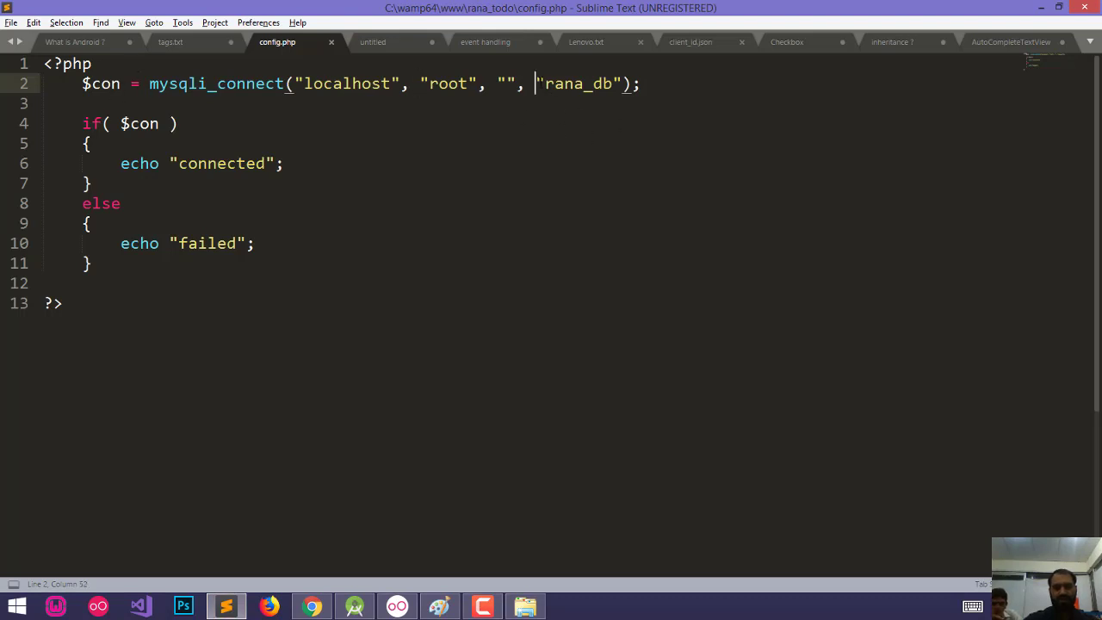
# Delete the if/else block so only the mysqli_connect line remains, and save config.php.
pyautogui.moveTo(537, 84); pyautogui.dragTo(613, 83)
pyautogui.hotkey('shift', 'Right')
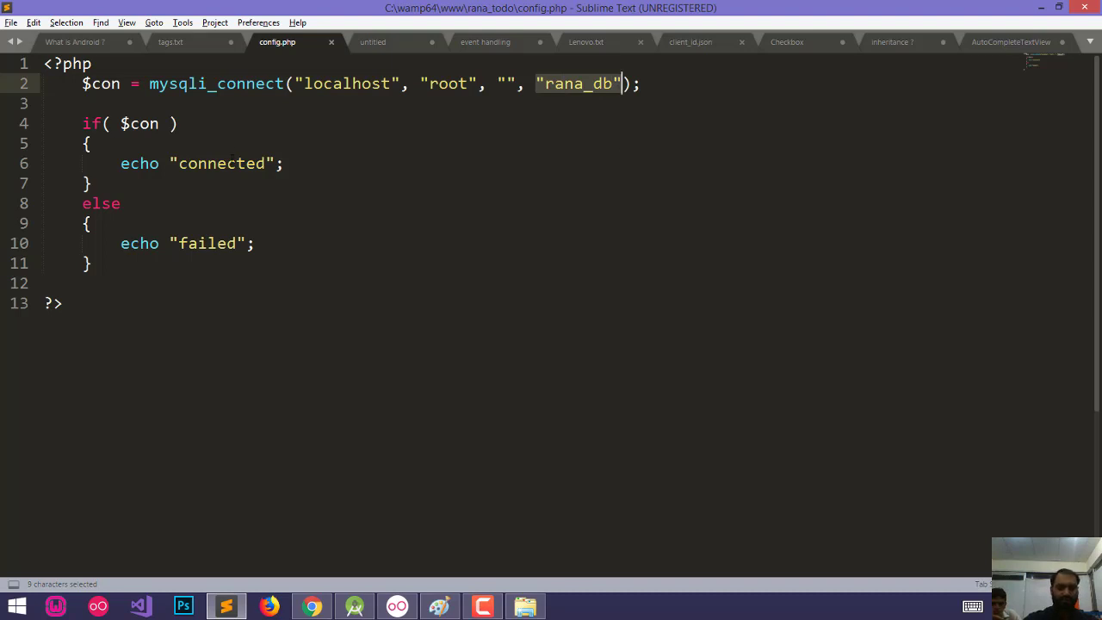
pyautogui.moveTo(80, 105); pyautogui.dragTo(154, 278)
pyautogui.press('BackSpace')
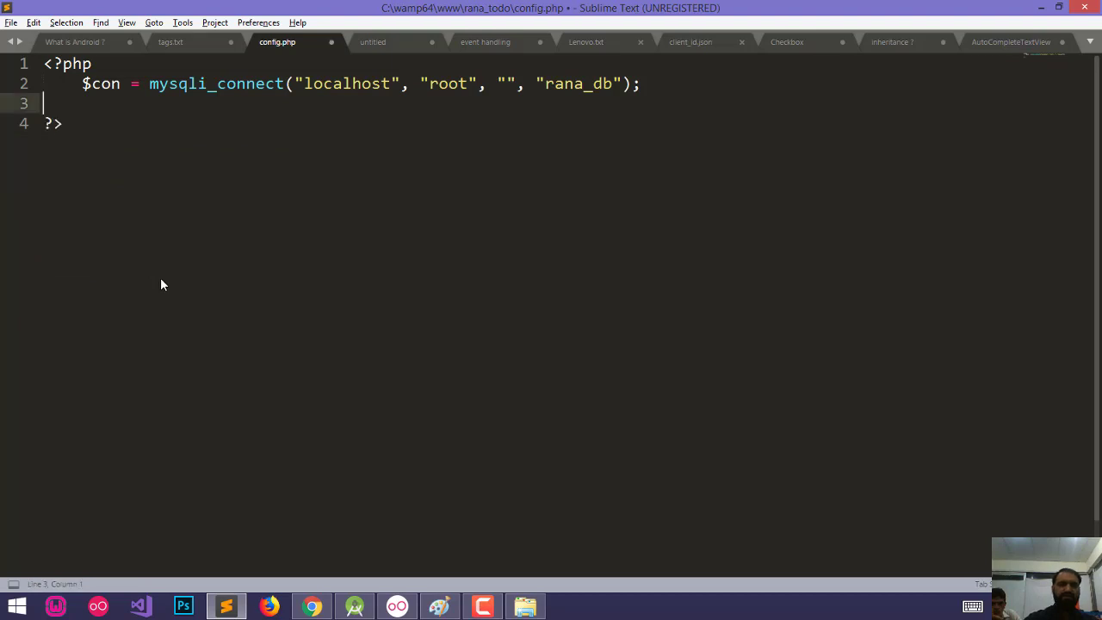
pyautogui.hotkey('ctrl', 's')
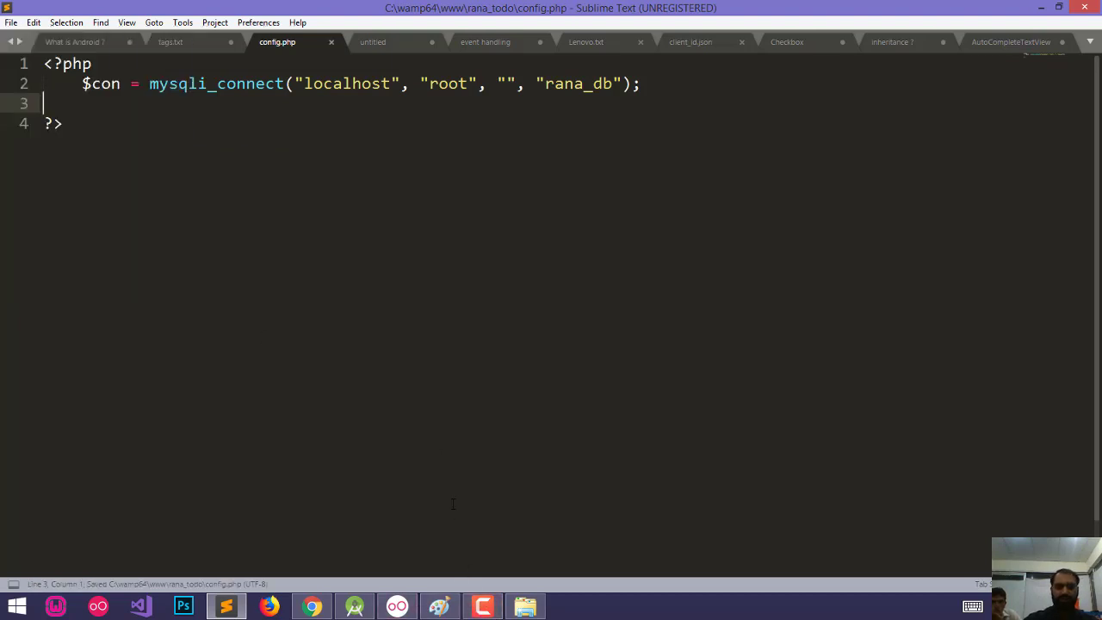
pyautogui.click(439, 606)
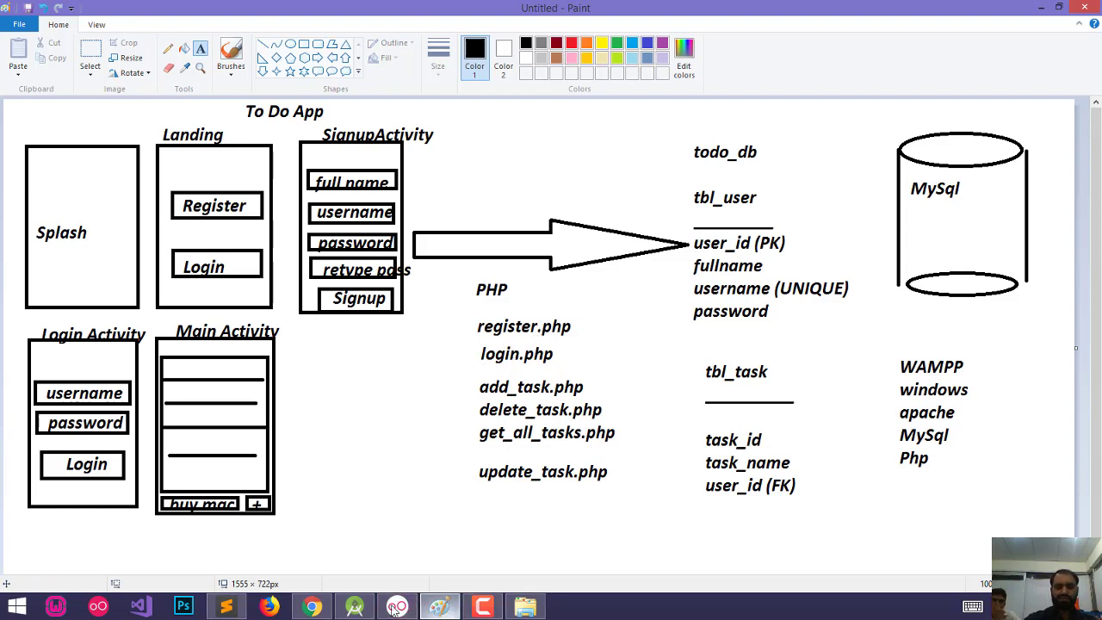
pyautogui.click(231, 606)
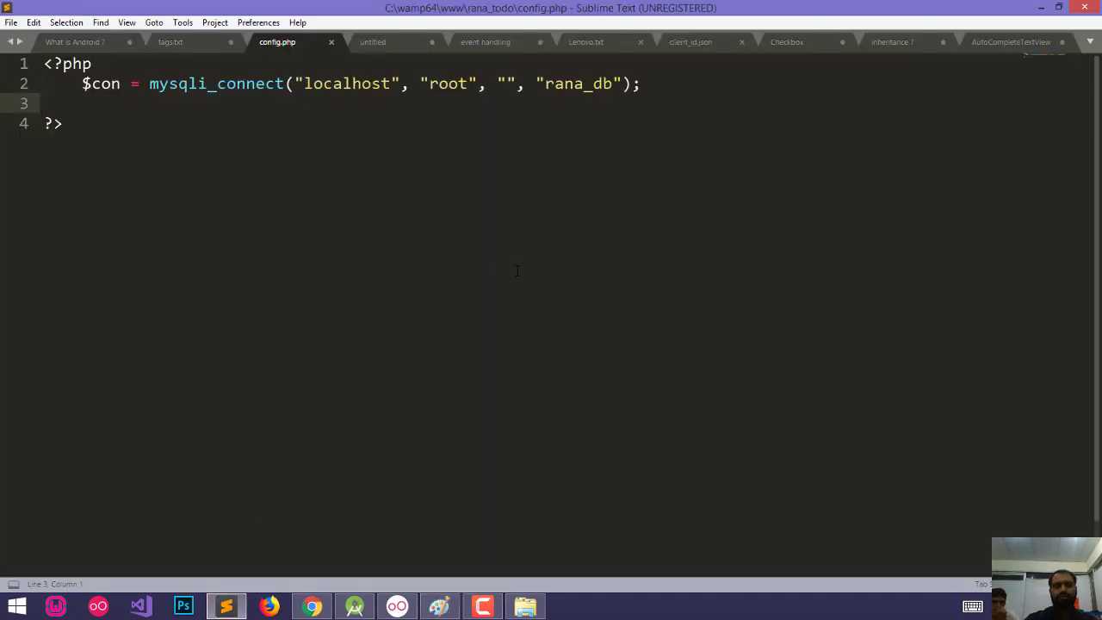
# Save config.php, create a new file in distraction-free full-screen, and type <.
pyautogui.hotkey('alt', 'f')
pyautogui.press('s')
pyautogui.hotkey('alt', 'f')
pyautogui.press('n')
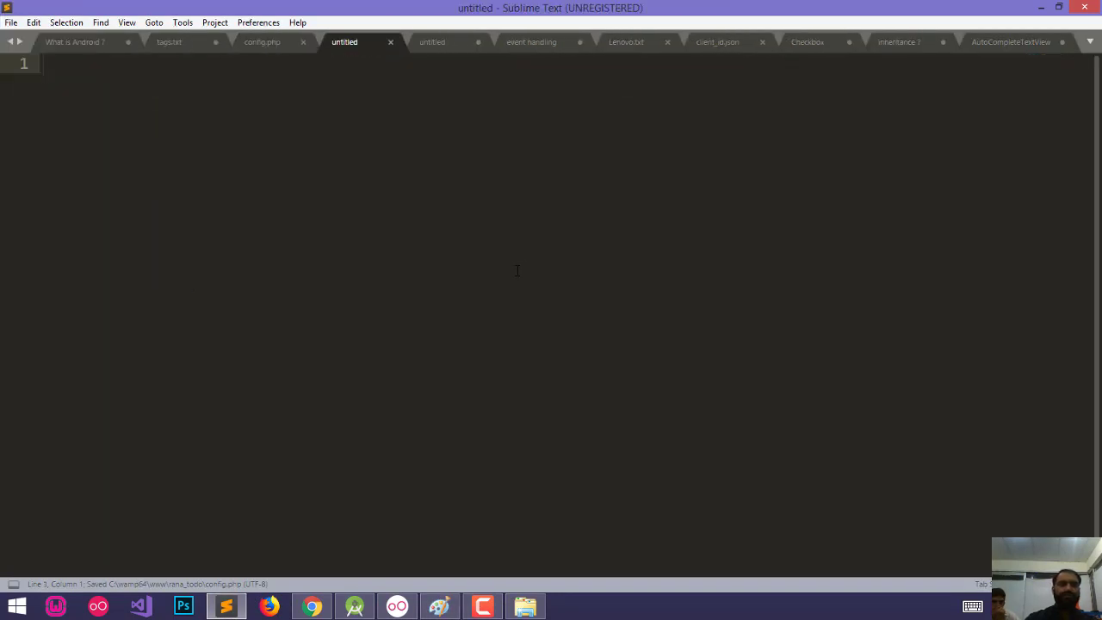
pyautogui.press('F11')
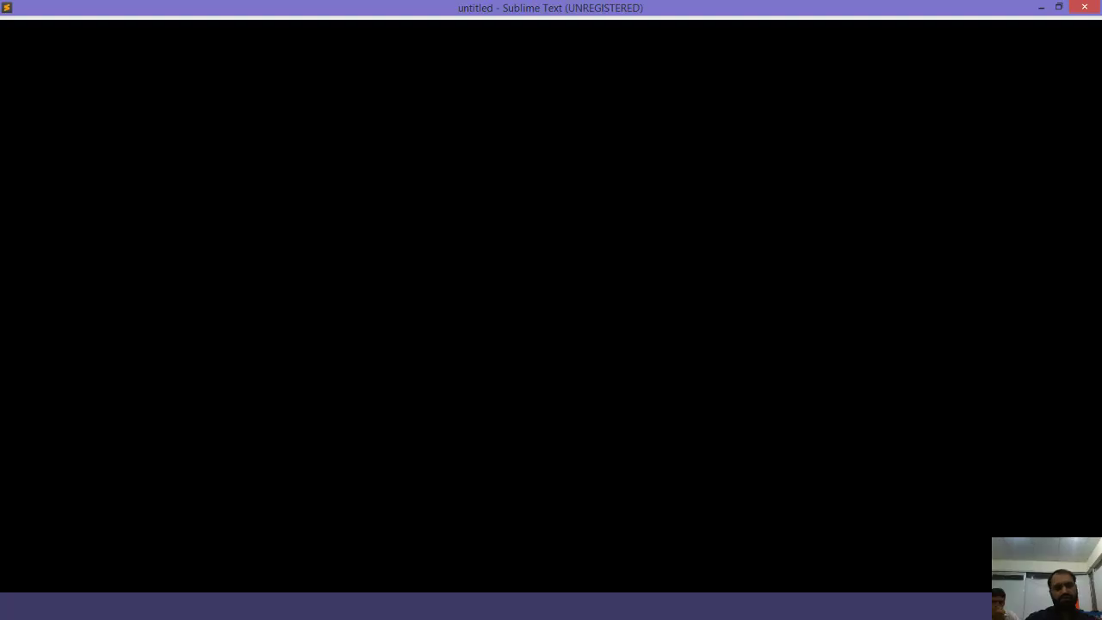
pyautogui.write('<')
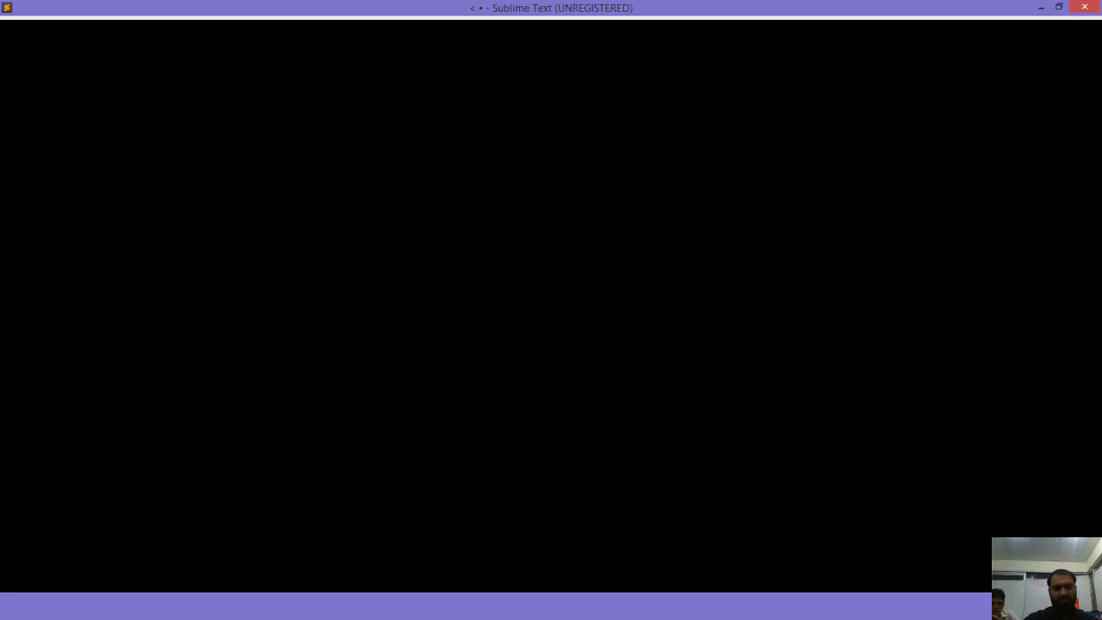
# Cycle through the open windows to bring Android Studio's MainActivity.java forward.
pyautogui.hotkey('alt', 'Tab')
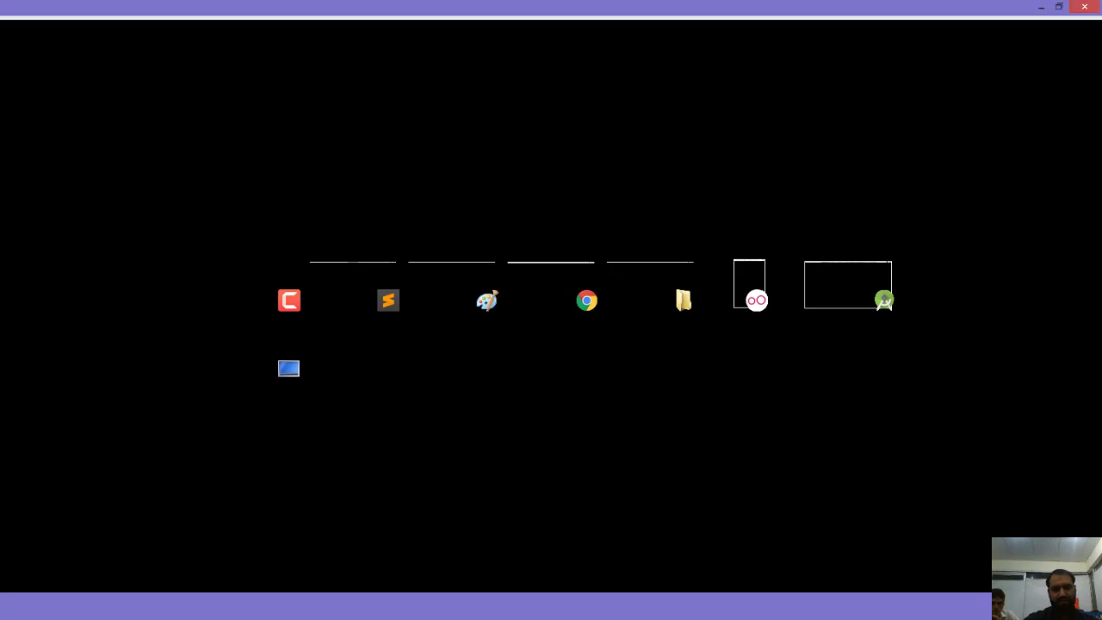
pyautogui.hotkey('alt', 'Tab')
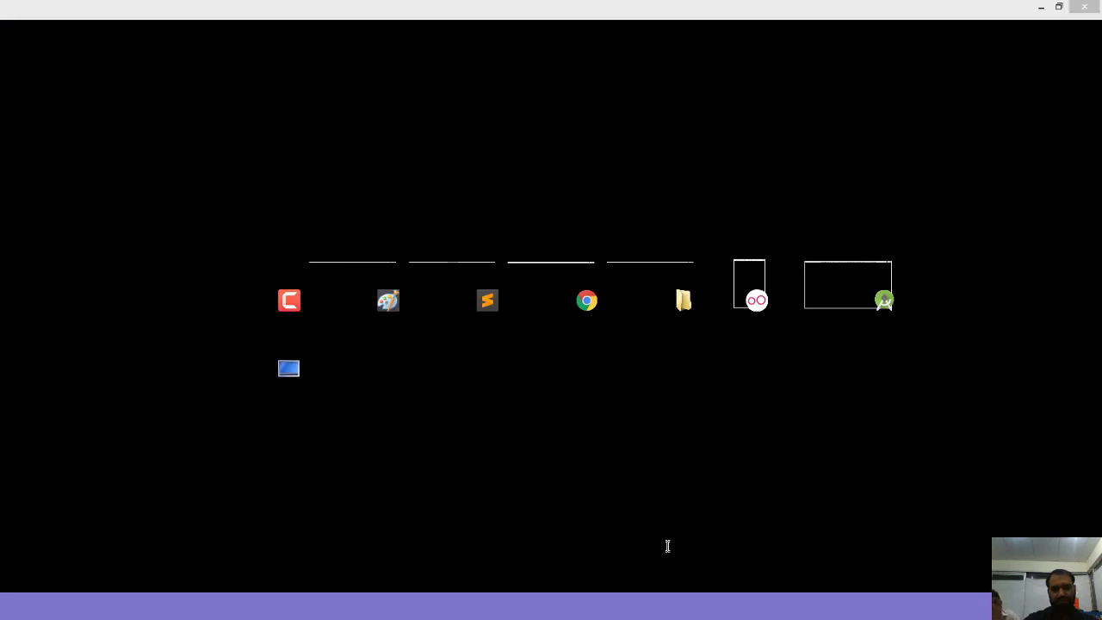
pyautogui.hotkey('alt', 'Tab')
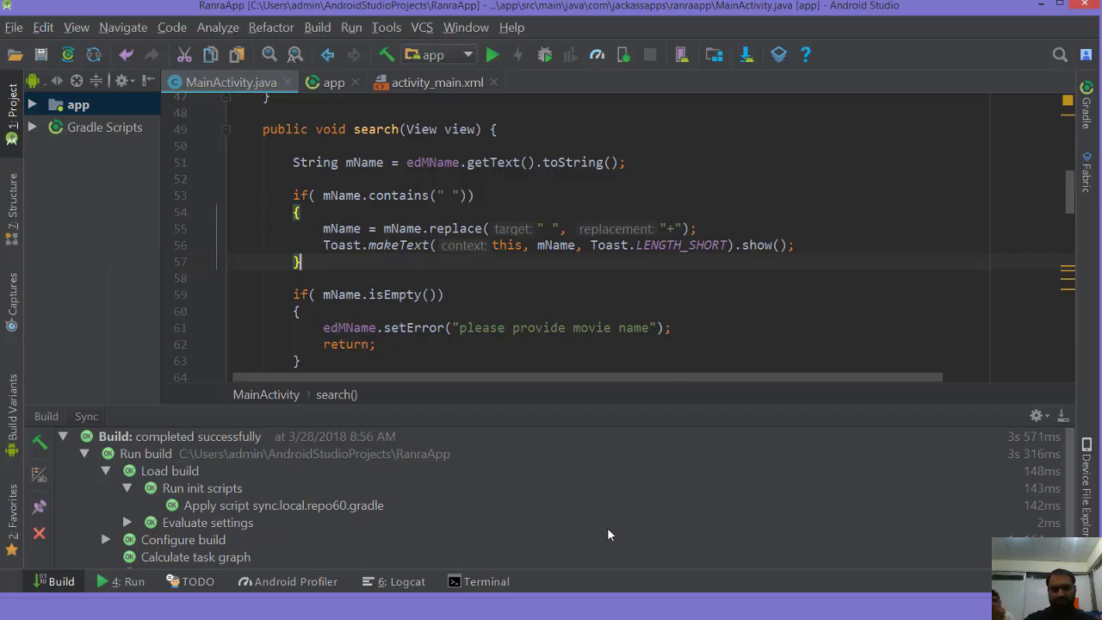
pyautogui.hotkey('alt', 'Tab')
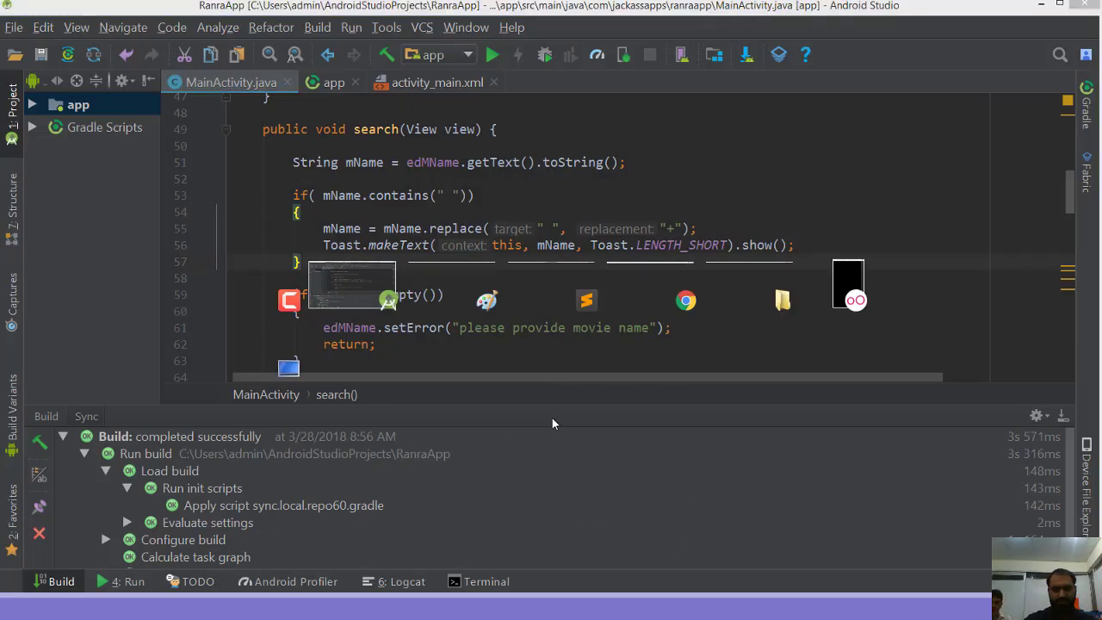
pyautogui.press('Tab')
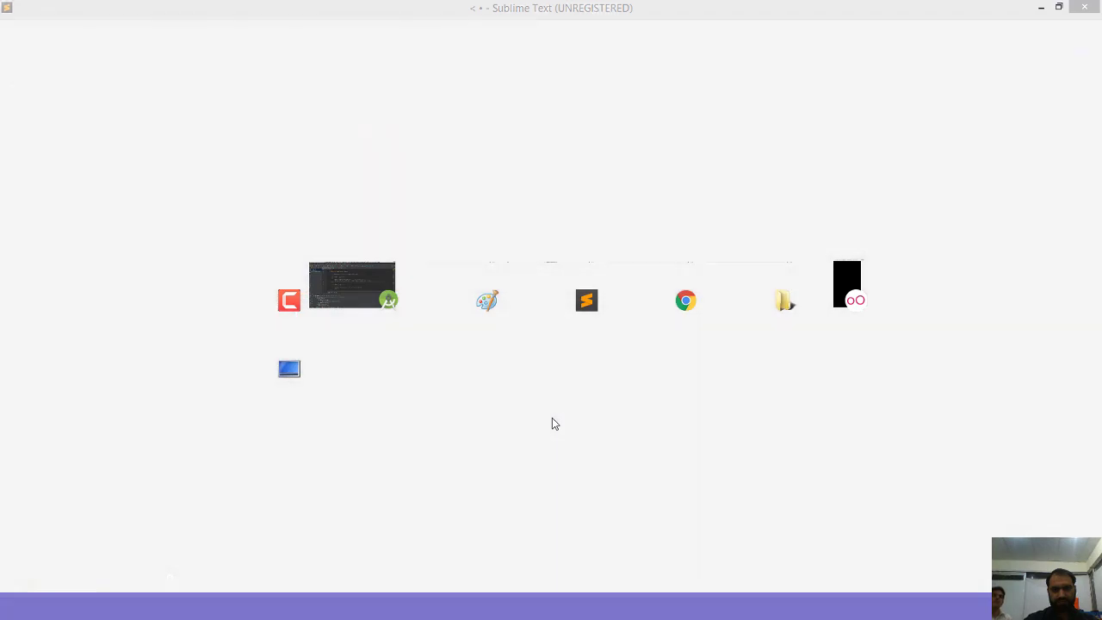
pyautogui.press('Tab')
pyautogui.press('Tab')
pyautogui.press('Tab')
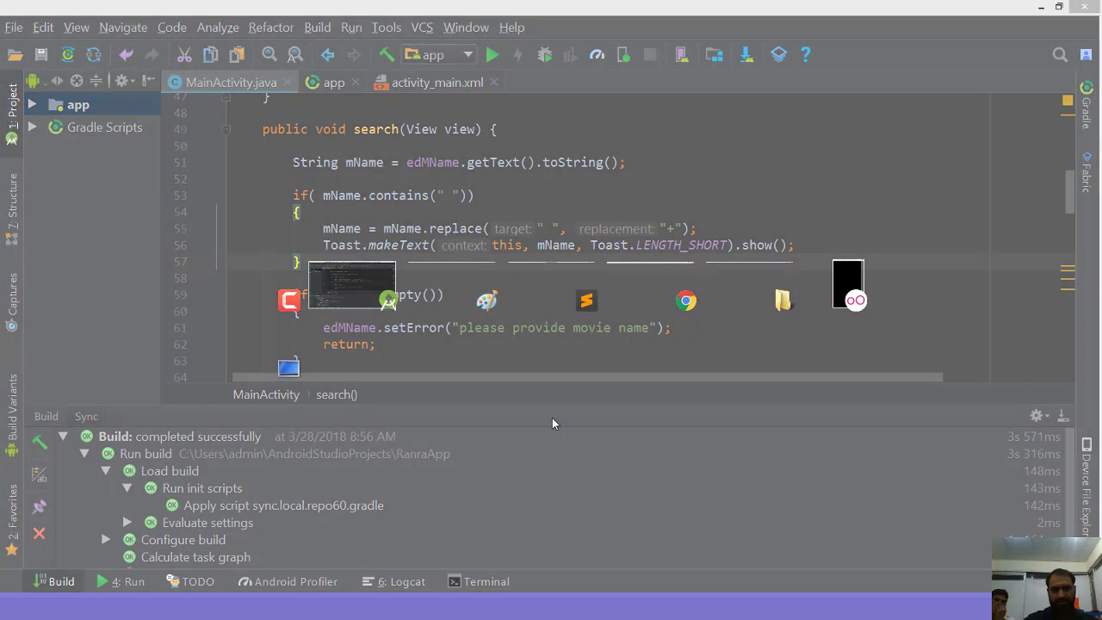
pyautogui.press('Tab')
pyautogui.press('Tab')
pyautogui.press('Tab')
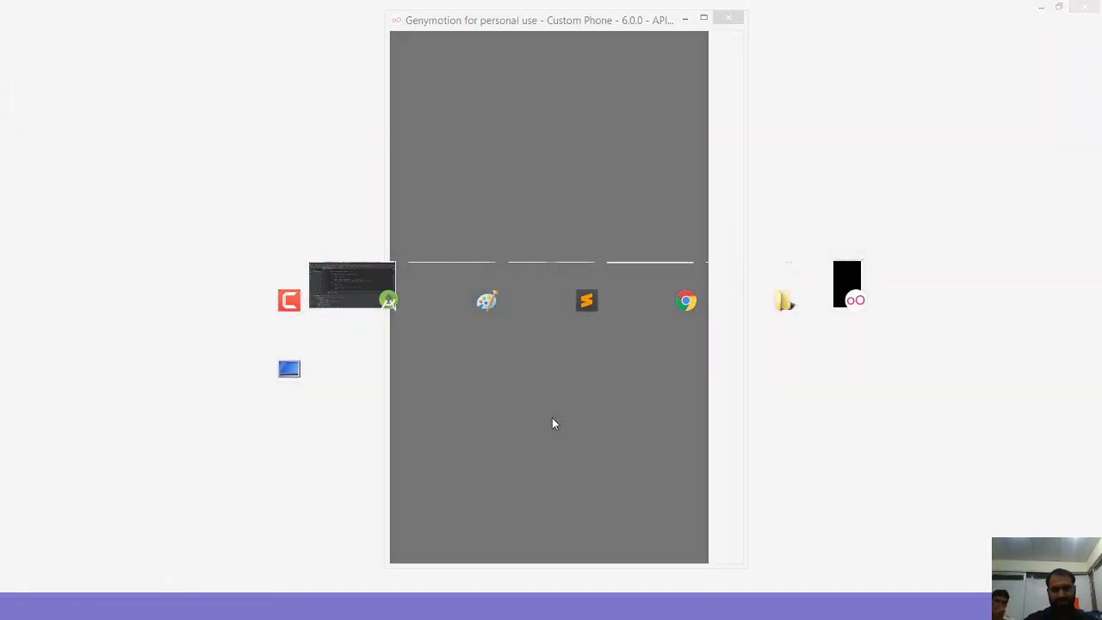
pyautogui.press('Tab')
pyautogui.press('Tab')
pyautogui.press('alt')
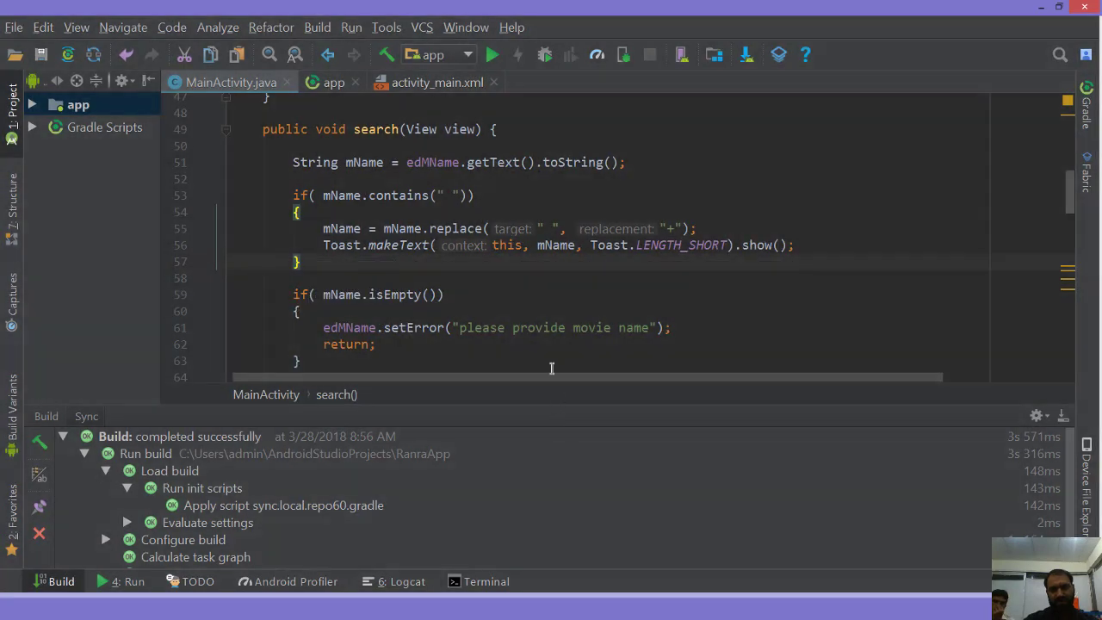
# Close Paint, saving the drawing to the Desktop as androidapp PNG.
pyautogui.click(1086, 8)
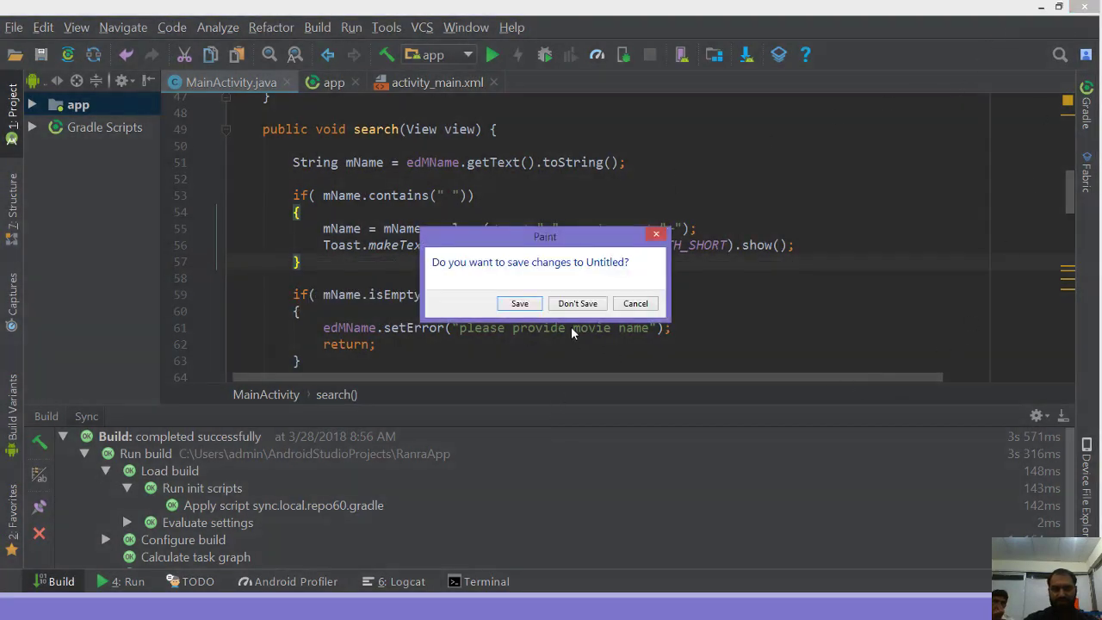
pyautogui.click(520, 305)
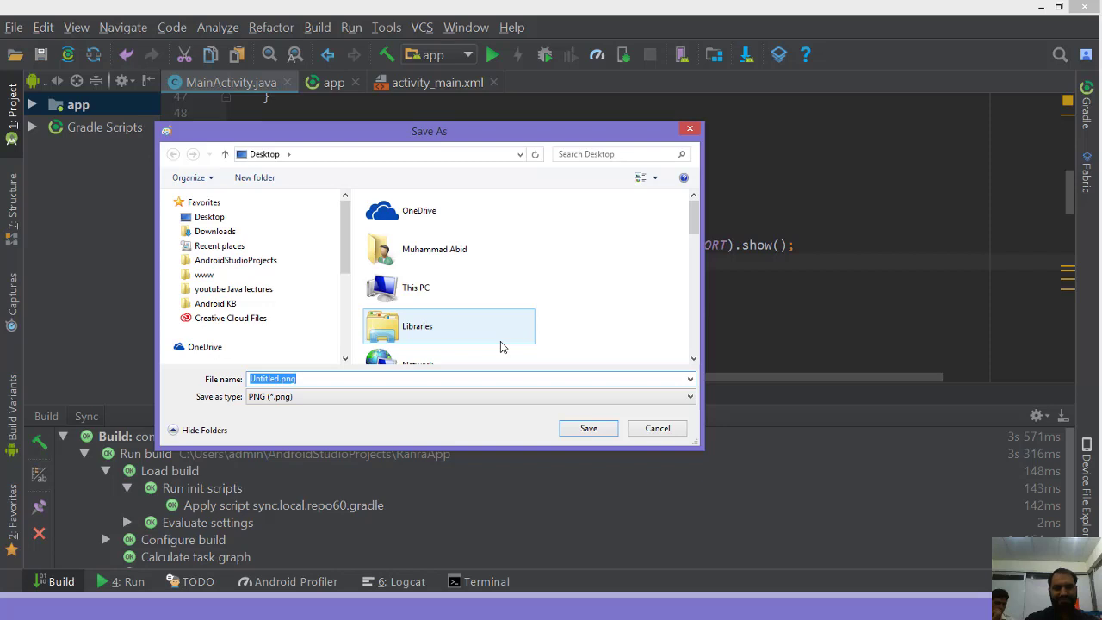
pyautogui.write('androidapp')
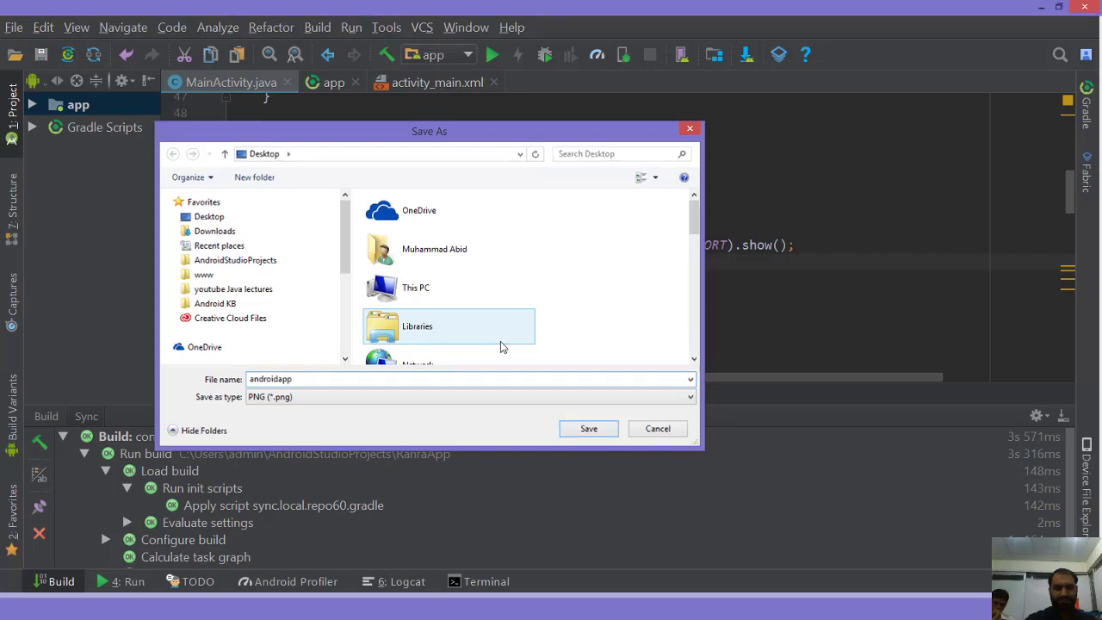
pyautogui.press('Return')
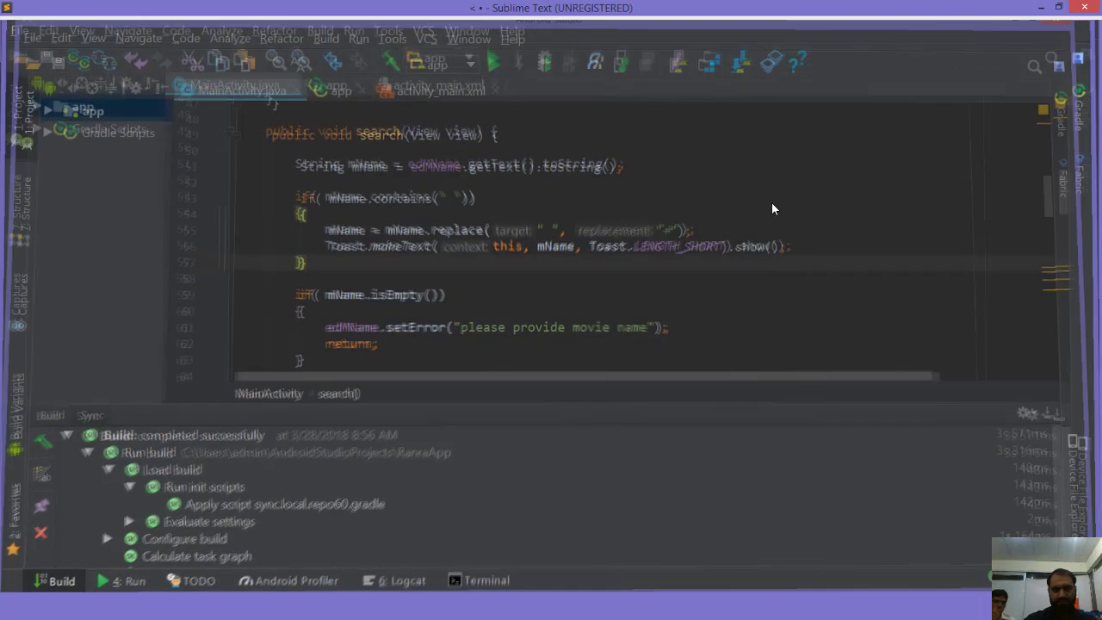
pyautogui.hotkey('alt', 'Tab')
pyautogui.hotkey('alt', 'Tab')
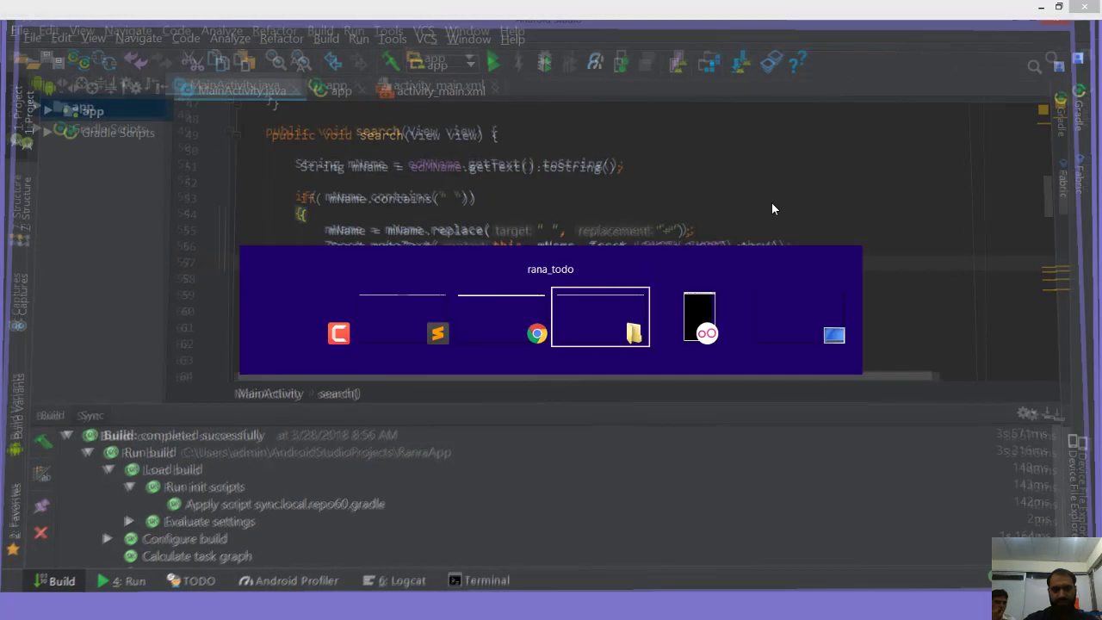
pyautogui.hotkey('alt', 'Tab')
pyautogui.hotkey('alt', 'Tab')
pyautogui.hotkey('alt', 'Tab')
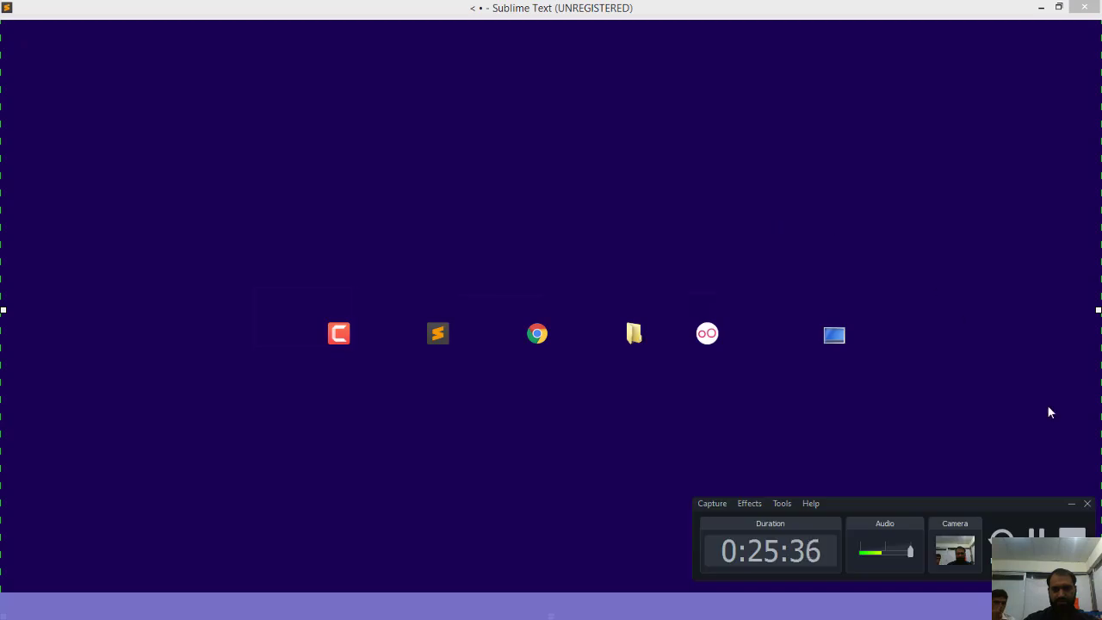